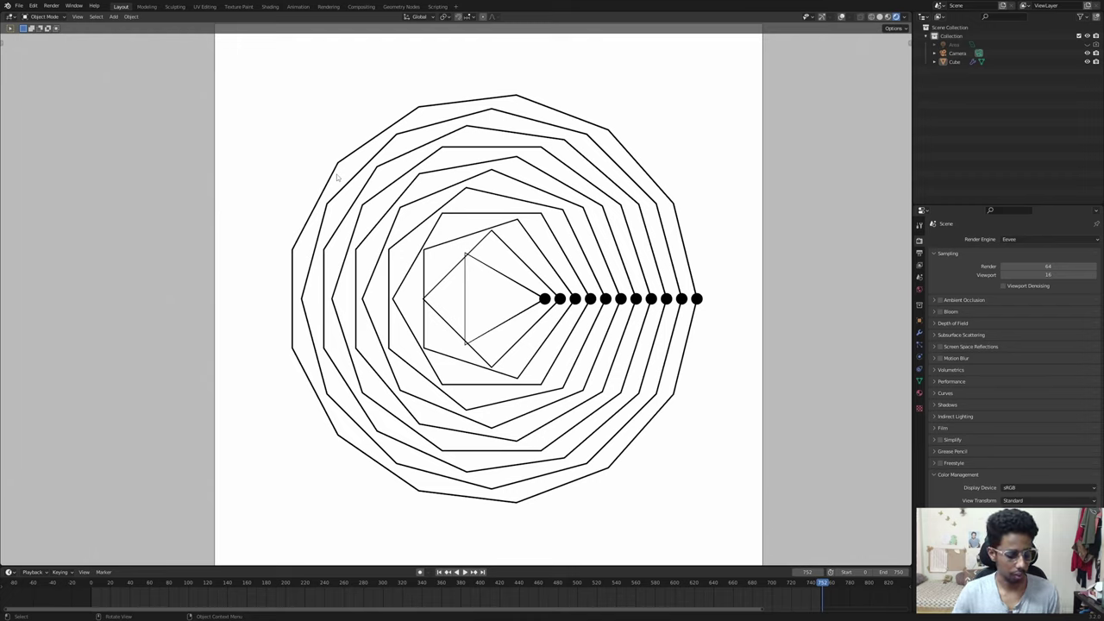
Step: Save the current animation file and launch a second Blender instance, dismissing its splash screen
{"action": "key", "text": "ctrl+s"}
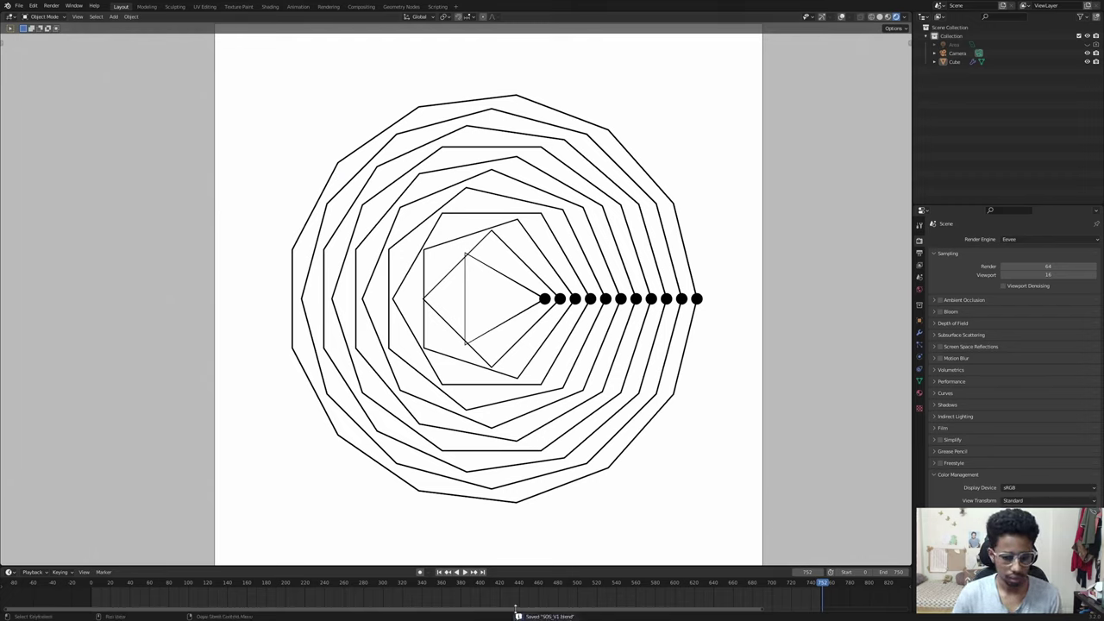
{"action": "key", "text": "super"}
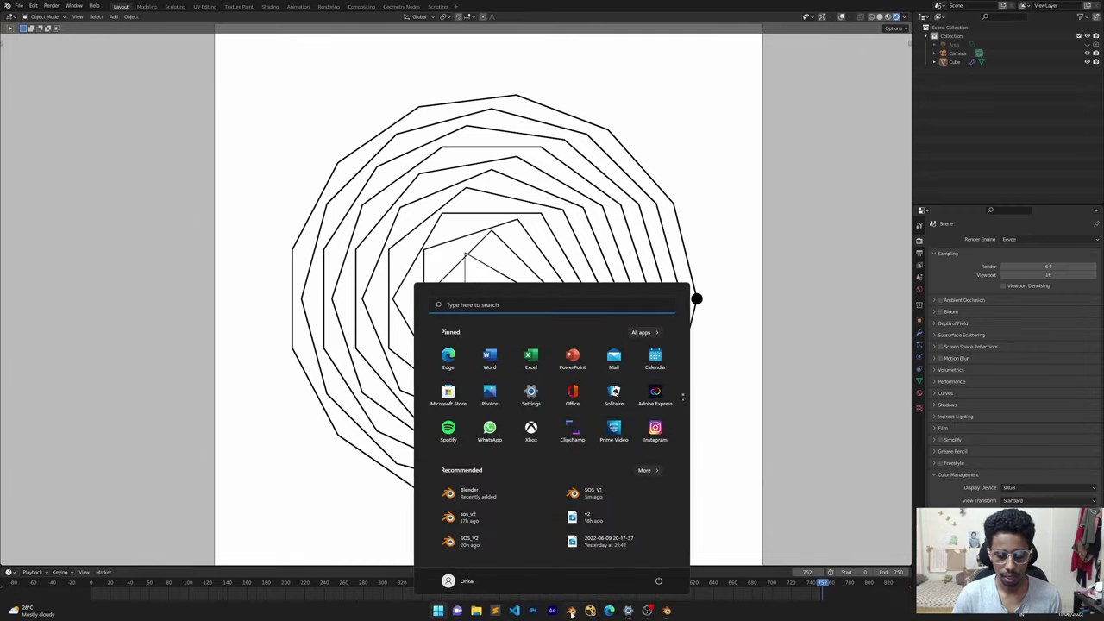
{"action": "left_click", "coordinate": [572, 611]}
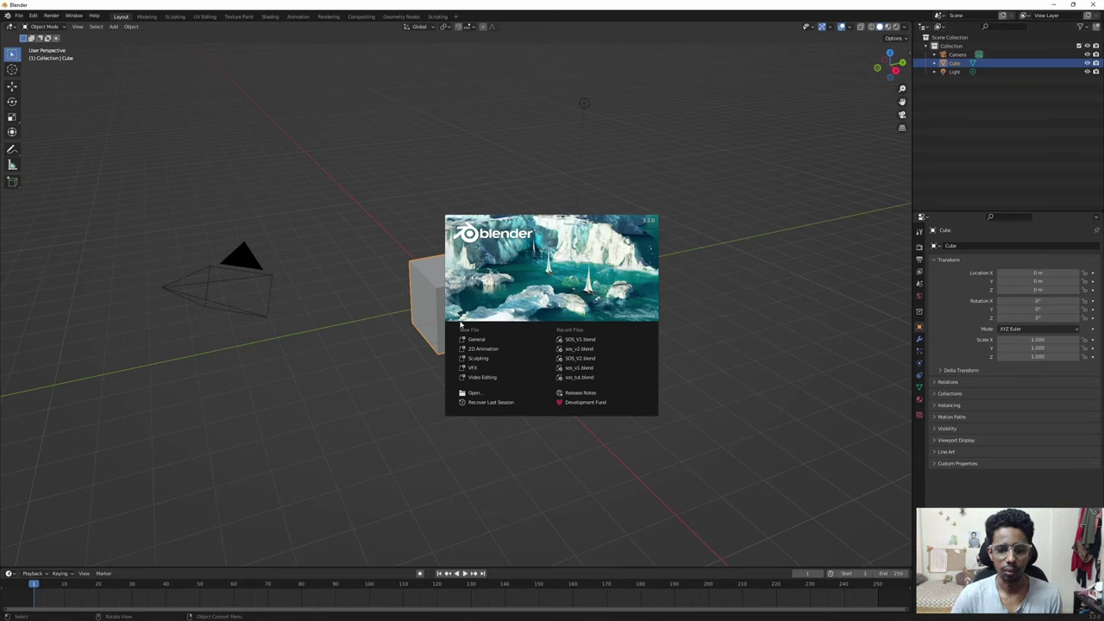
{"action": "left_click", "coordinate": [425, 267]}
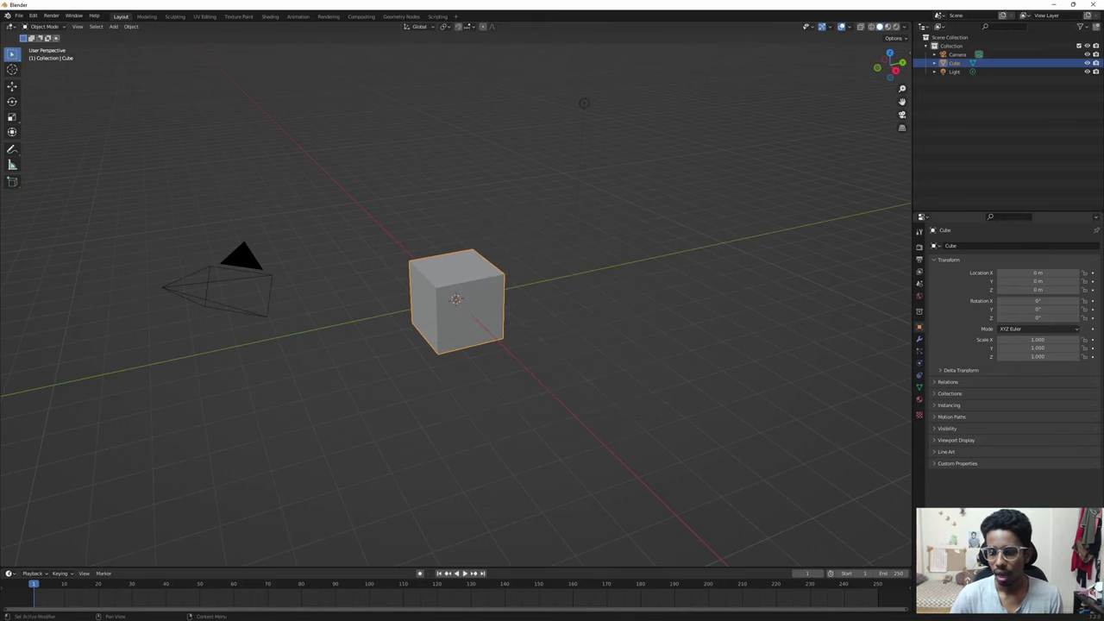
Step: Make the new window fullscreen and switch to the Geometry Nodes workspace with a taller node editor
{"action": "key", "text": "q"}
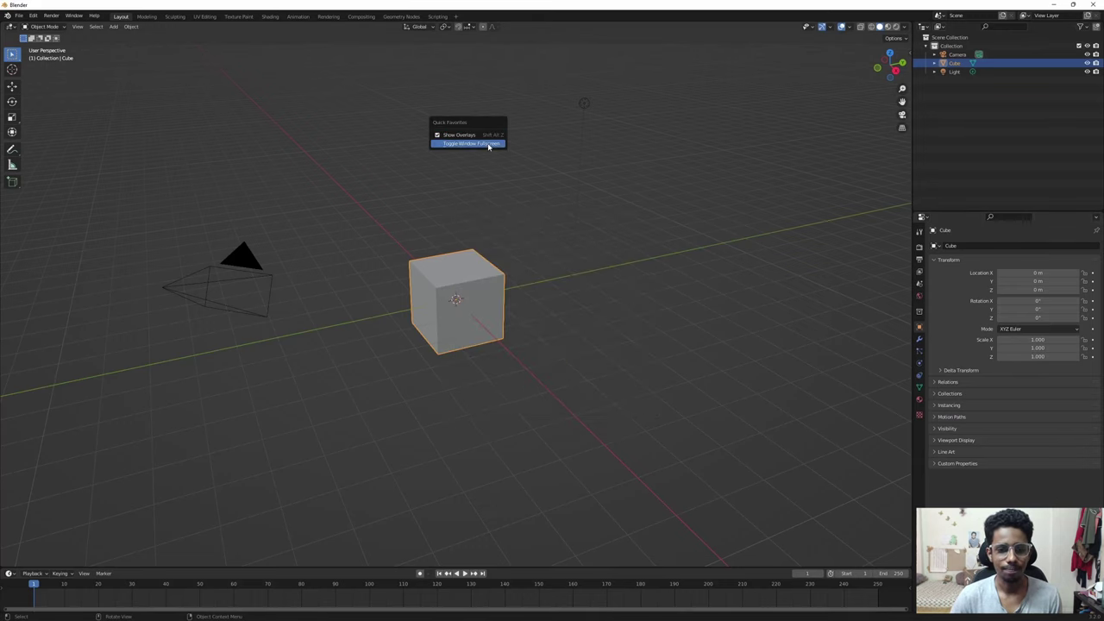
{"action": "left_click", "coordinate": [488, 144]}
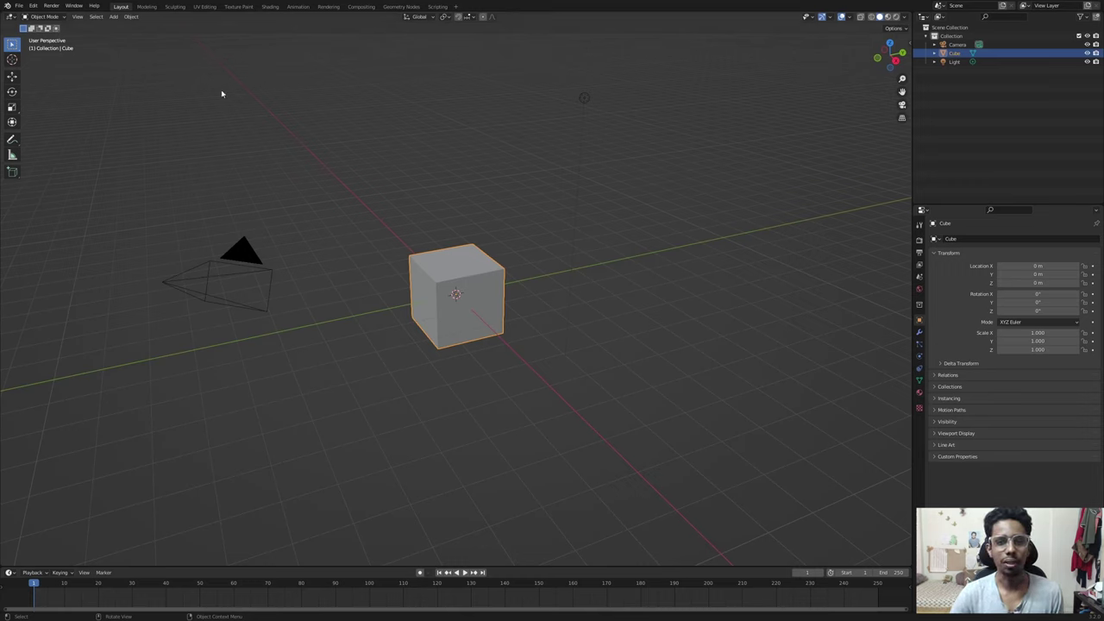
{"action": "left_click", "coordinate": [401, 6]}
{"action": "left_click_drag", "start_coordinate": [517, 325], "coordinate": [515, 272]}
Step: Delete the default camera and light from the scene, keeping the cube
{"action": "scroll", "coordinate": [535, 86], "scroll_direction": "down", "scroll_amount": 3}
{"action": "left_click_drag", "start_coordinate": [510, 77], "coordinate": [565, 131]}
{"action": "key", "text": "x"}
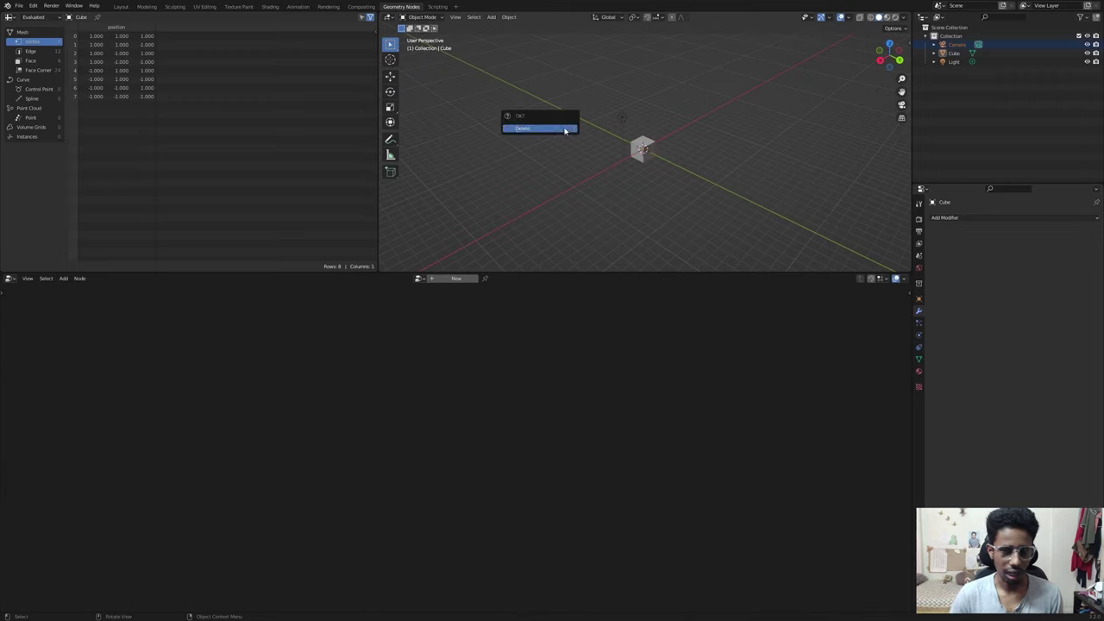
{"action": "left_click", "coordinate": [566, 127]}
{"action": "left_click", "coordinate": [620, 117]}
{"action": "key", "text": "x"}
{"action": "left_click", "coordinate": [618, 116]}
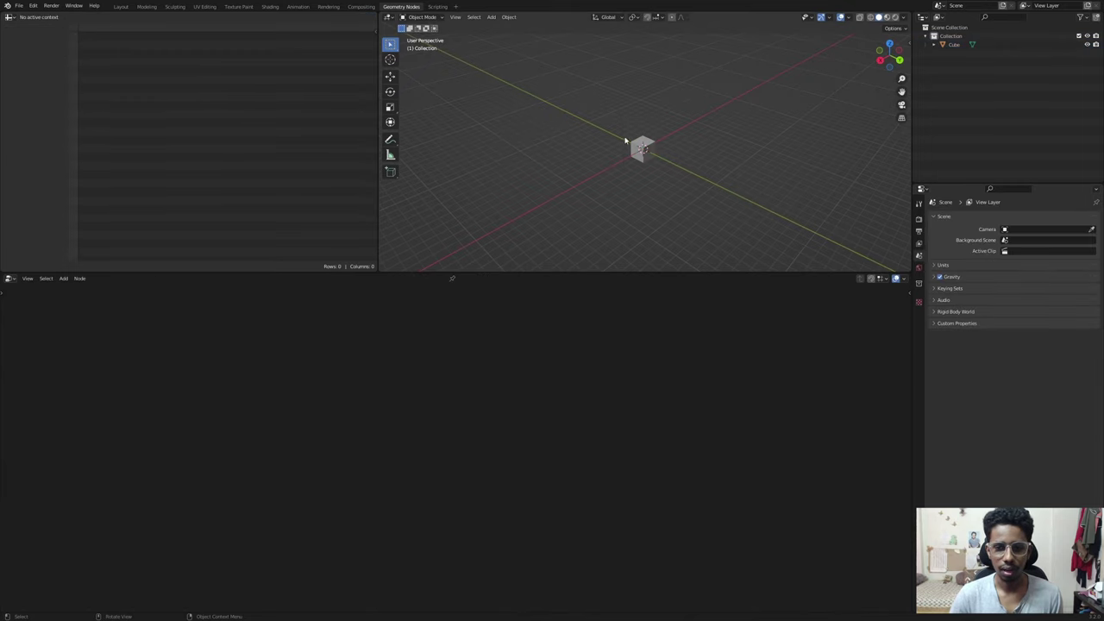
Step: View the cube from the top and create a new geometry node tree on it
{"action": "left_click", "coordinate": [635, 150]}
{"action": "scroll", "coordinate": [634, 155], "scroll_direction": "up", "scroll_amount": 7}
{"action": "key", "text": "grave"}
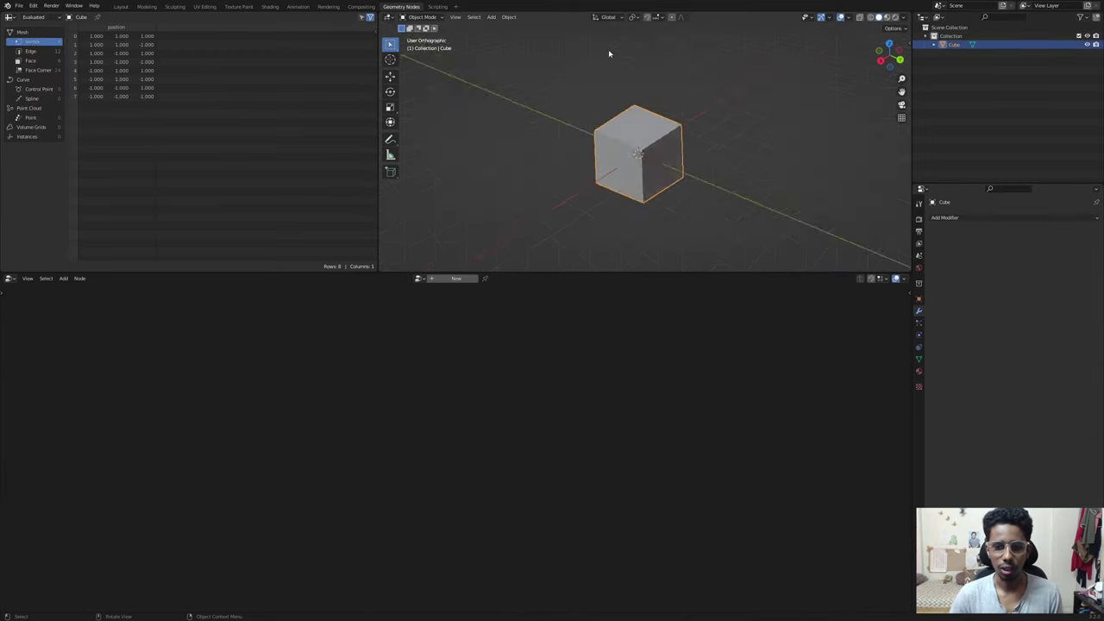
{"action": "left_click", "coordinate": [608, 49]}
{"action": "left_click", "coordinate": [445, 277]}
Step: Delete the Group Input node and enlarge the node editor area
{"action": "left_click_drag", "start_coordinate": [171, 431], "coordinate": [390, 468]}
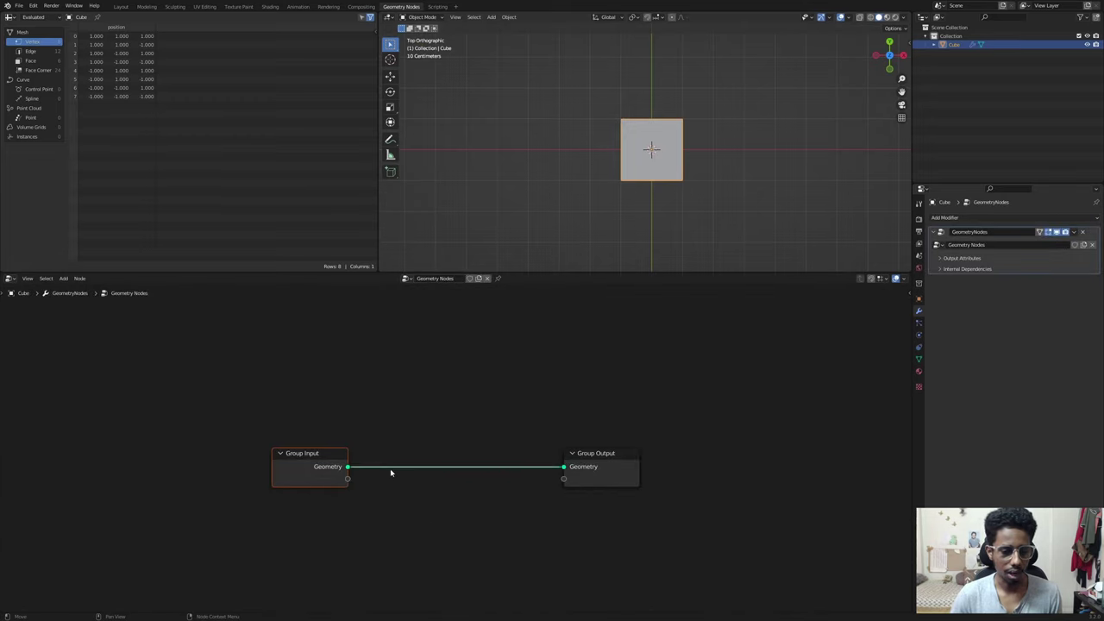
{"action": "key", "text": "x"}
{"action": "left_click_drag", "start_coordinate": [542, 273], "coordinate": [539, 228]}
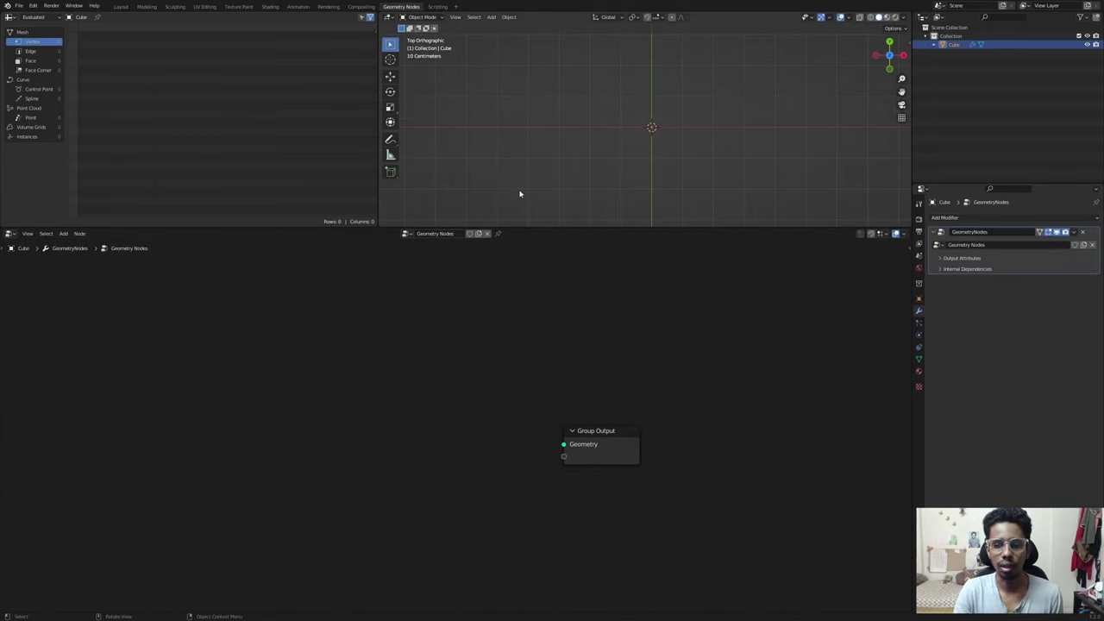
Step: Add a Spiral curve node and connect its Curve output to the Group Output's Geometry
{"action": "key", "text": "shift+a"}
{"action": "left_click", "coordinate": [336, 338]}
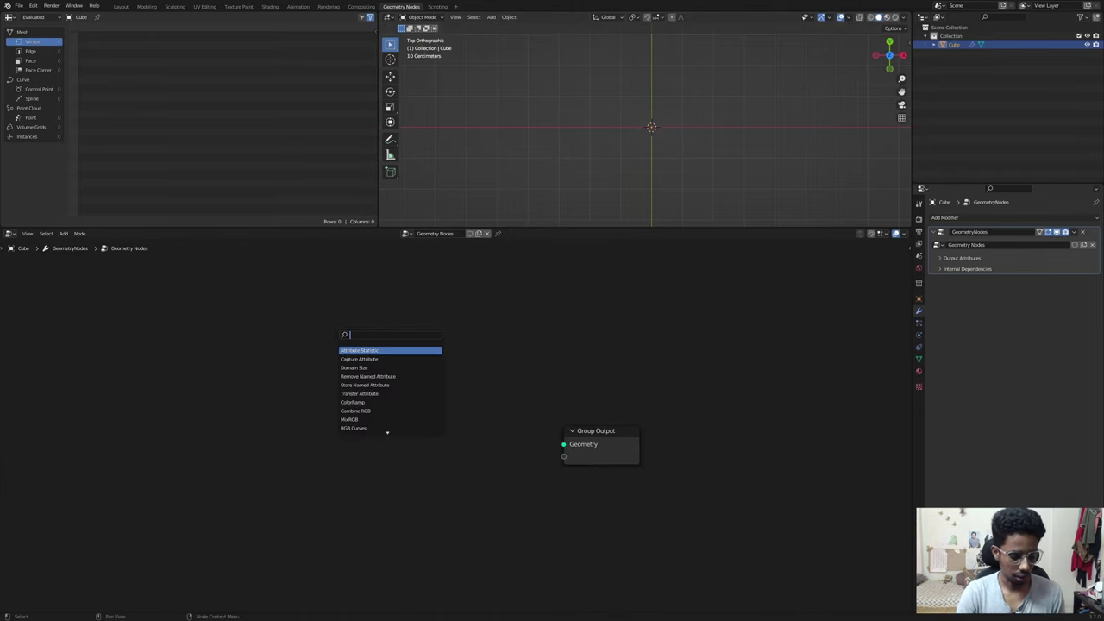
{"action": "type", "text": "spiral"}
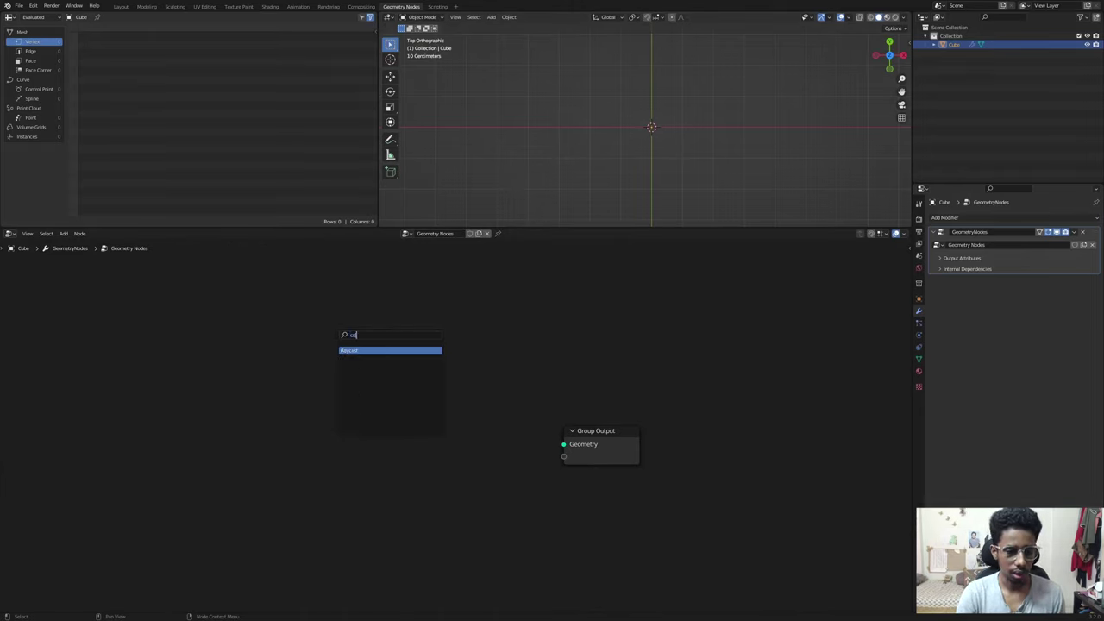
{"action": "key", "text": "Return"}
{"action": "left_click", "coordinate": [252, 402]}
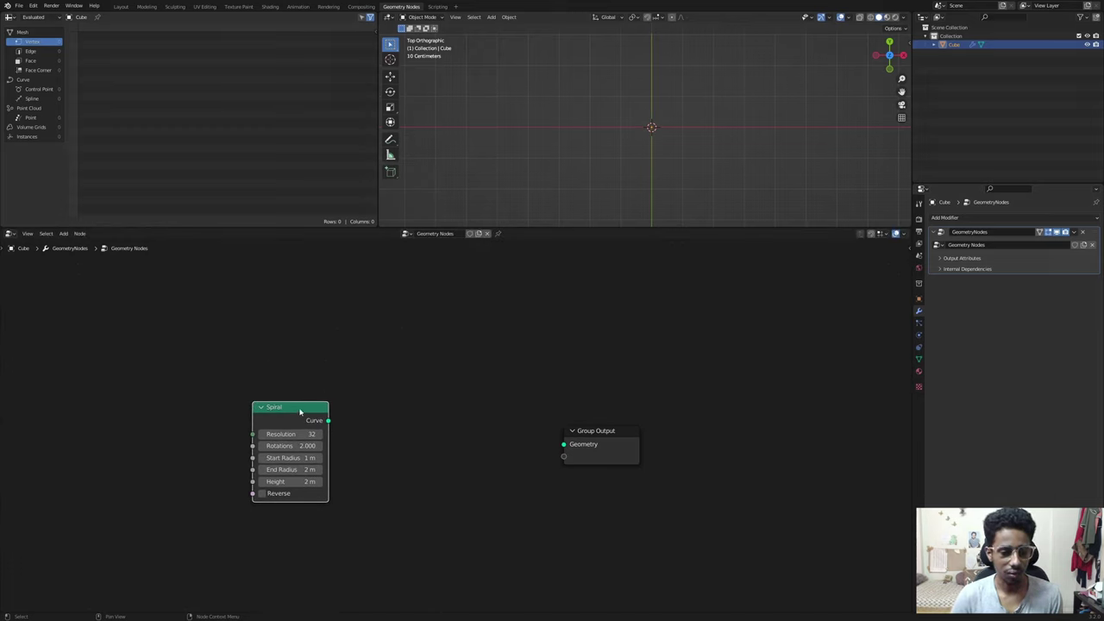
{"action": "left_click_drag", "start_coordinate": [328, 420], "coordinate": [563, 443]}
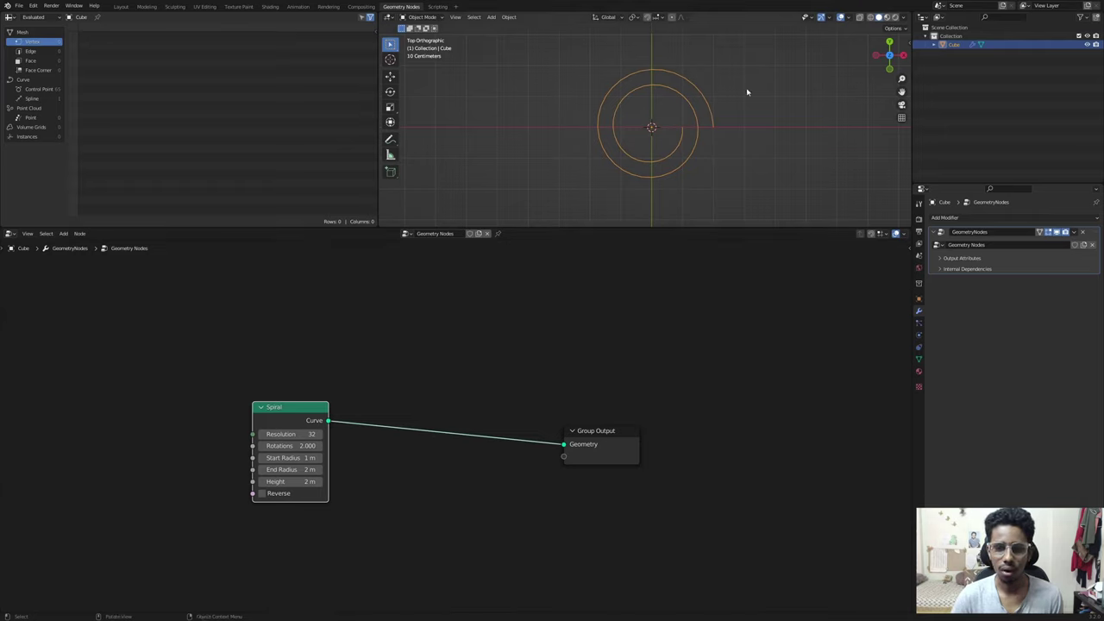
Step: Set the Spiral node's Resolution to 3 so the curve turns as a triangle
{"action": "middle_click_drag", "start_coordinate": [615, 118], "coordinate": [661, 94]}
{"action": "key", "text": "grave"}
{"action": "left_click", "coordinate": [667, 47]}
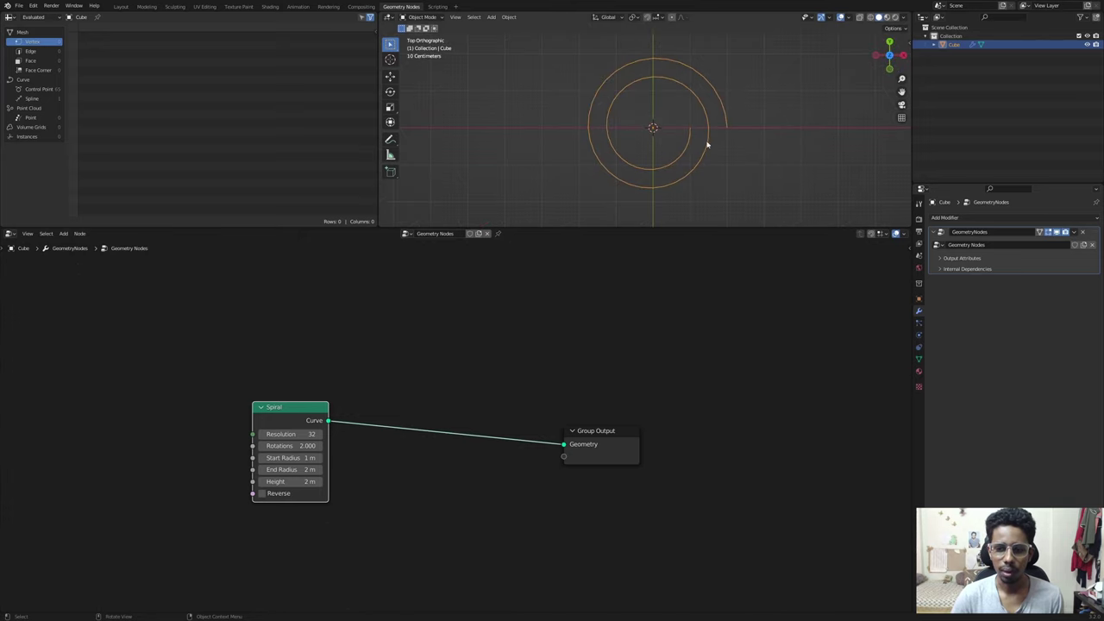
{"action": "scroll", "coordinate": [267, 411], "scroll_direction": "up", "scroll_amount": 3}
{"action": "middle_click_drag", "start_coordinate": [262, 438], "coordinate": [418, 375]}
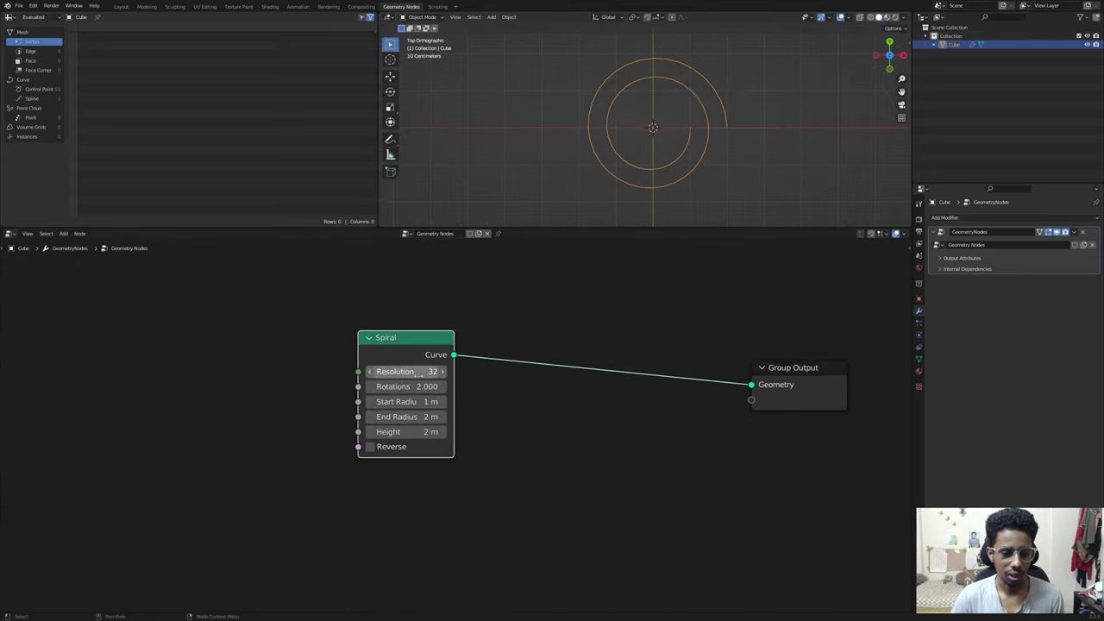
{"action": "left_click", "coordinate": [405, 371]}
{"action": "type", "text": "3"}
{"action": "key", "text": "Return"}
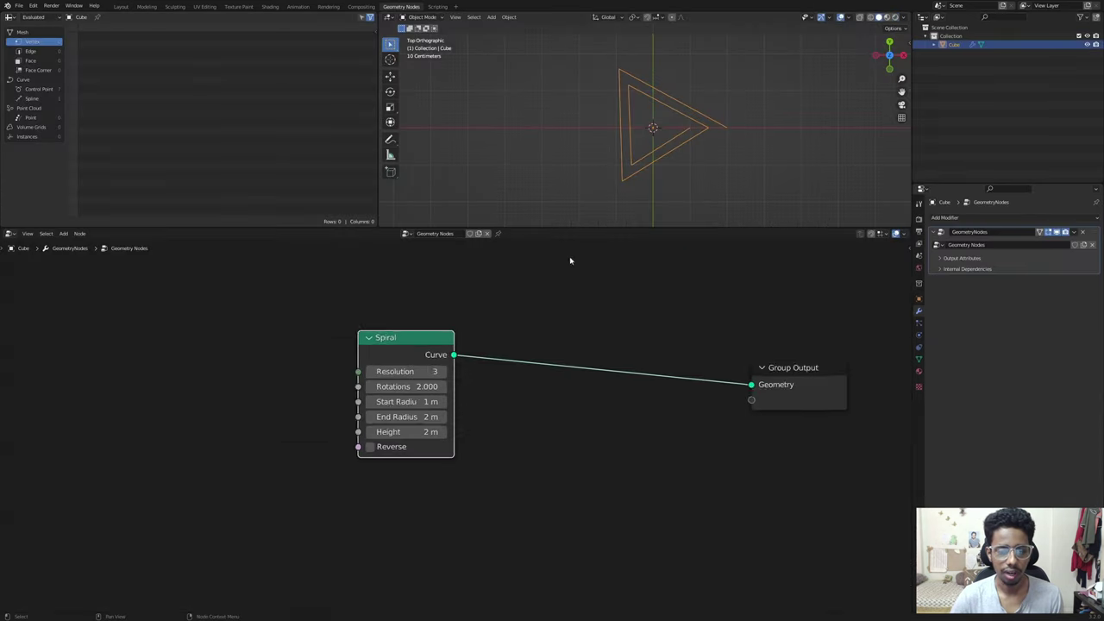
Step: Set the Spiral node's Start Radius and End Radius both to 1 m
{"action": "scroll", "coordinate": [396, 363], "scroll_direction": "up", "scroll_amount": 2}
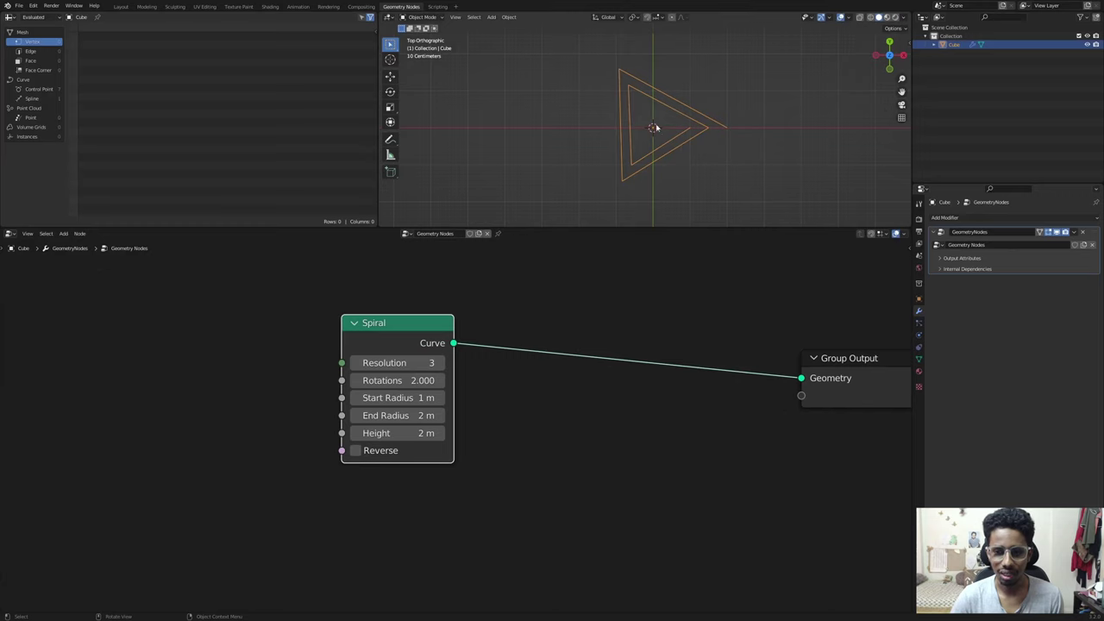
{"action": "scroll", "coordinate": [380, 395], "scroll_direction": "up", "scroll_amount": 1}
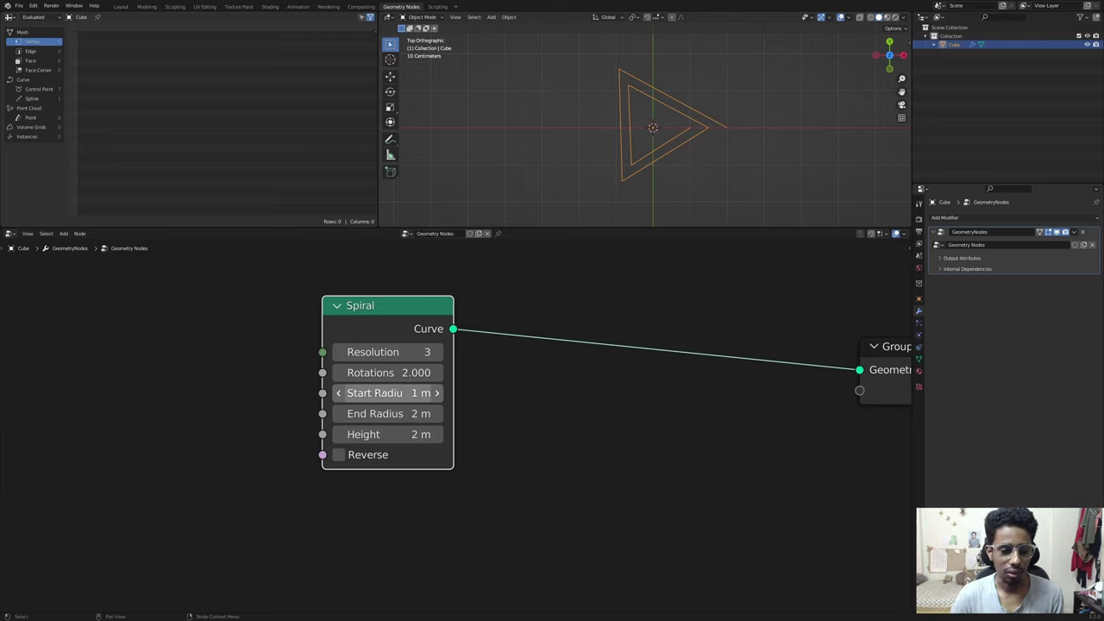
{"action": "left_click_drag", "start_coordinate": [376, 392], "coordinate": [376, 413]}
{"action": "key", "text": "Return"}
{"action": "scroll", "coordinate": [630, 143], "scroll_direction": "up", "scroll_amount": 3}
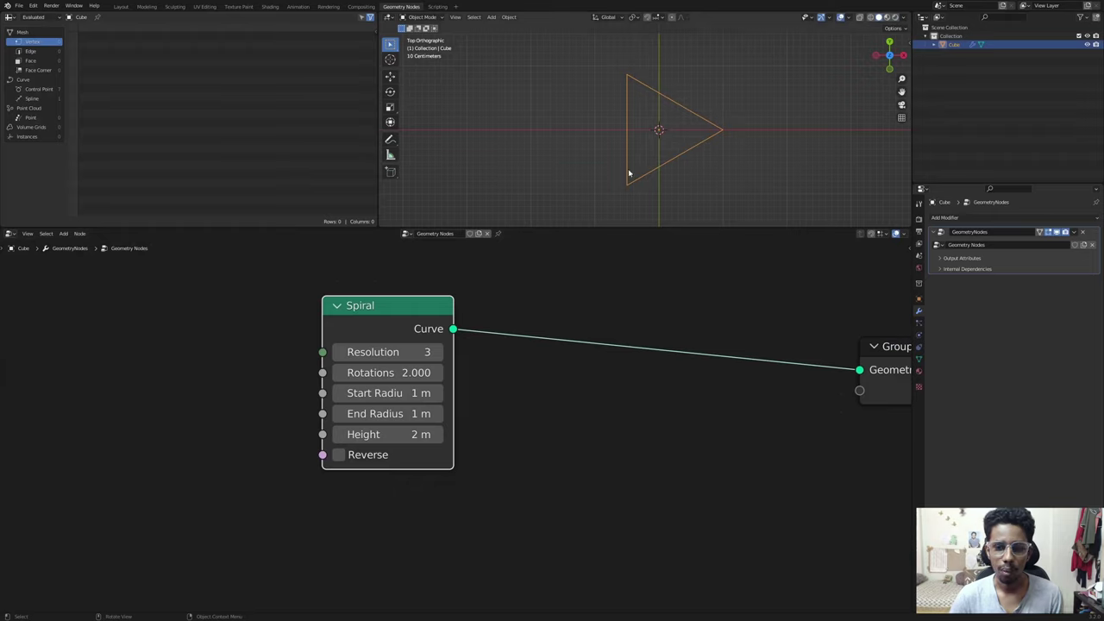
Step: Flatten the spiral by setting its Height to 0 m and return to the top view
{"action": "middle_click_drag", "start_coordinate": [628, 173], "coordinate": [621, 143]}
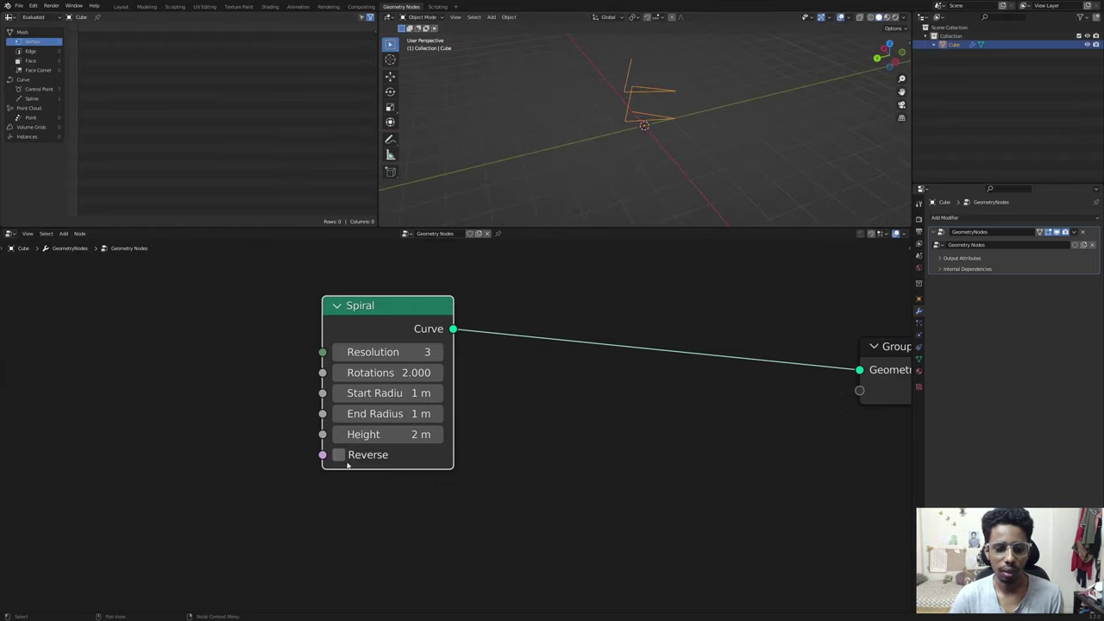
{"action": "left_click", "coordinate": [371, 433]}
{"action": "type", "text": "0"}
{"action": "key", "text": "Return"}
{"action": "middle_click_drag", "start_coordinate": [501, 129], "coordinate": [598, 78]}
{"action": "key", "text": "KP_7"}
{"action": "scroll", "coordinate": [582, 126], "scroll_direction": "up", "scroll_amount": 5}
{"action": "scroll", "coordinate": [452, 421], "scroll_direction": "down", "scroll_amount": 6}
Step: Add a Sample Curve node fed by the Spiral's Curve output and place it above the main link
{"action": "left_click_drag", "start_coordinate": [413, 352], "coordinate": [485, 353]}
{"action": "scroll", "coordinate": [595, 189], "scroll_direction": "down", "scroll_amount": 3}
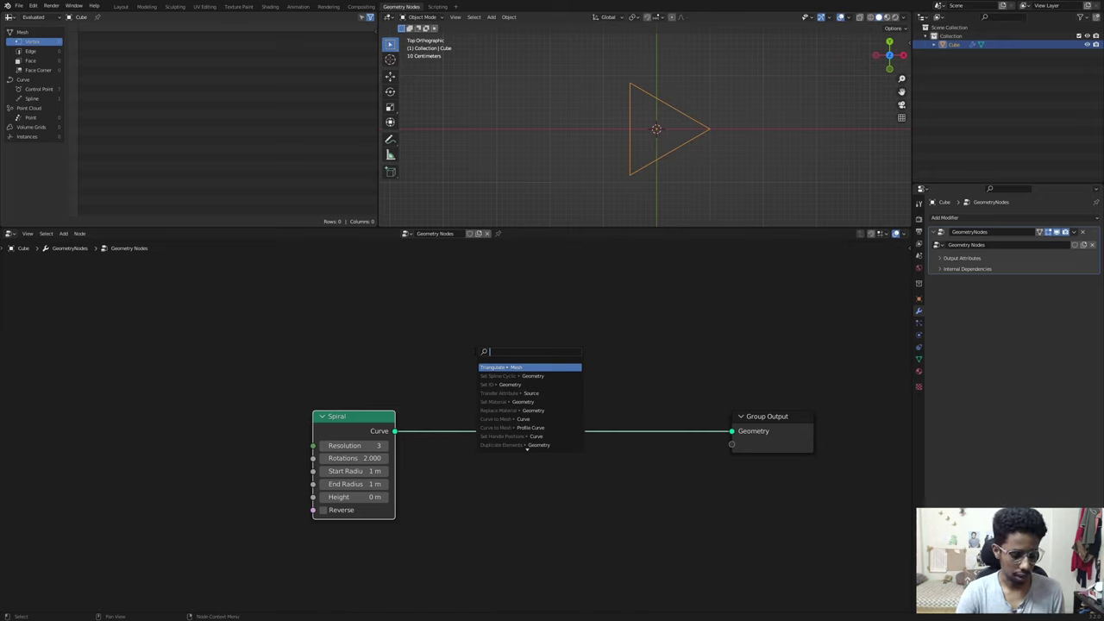
{"action": "type", "text": "sample curve"}
{"action": "key", "text": "Return"}
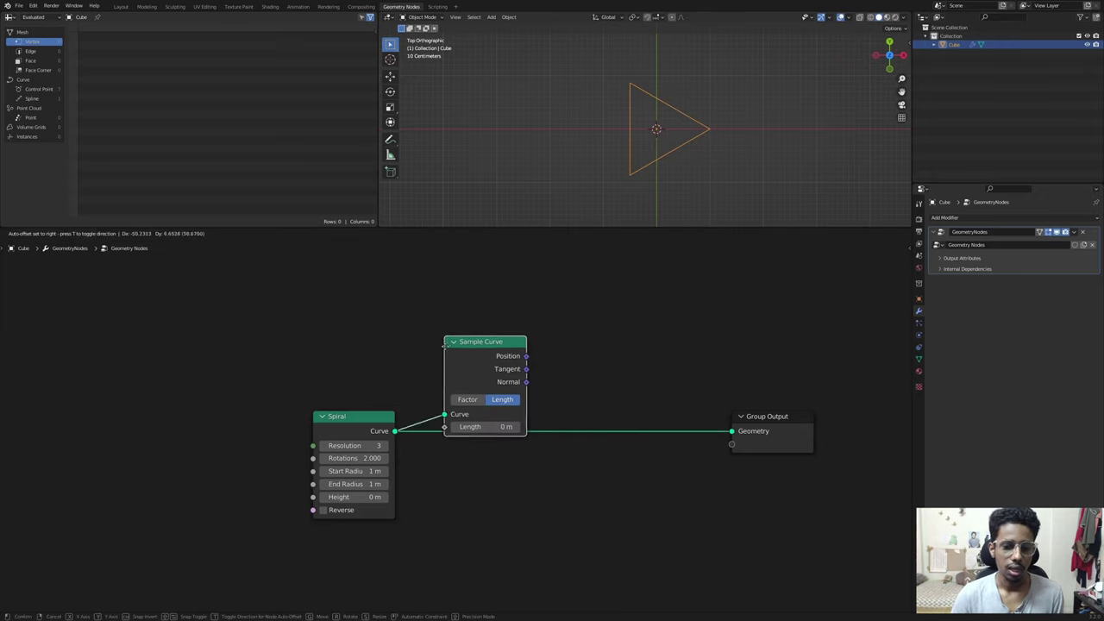
{"action": "left_click", "coordinate": [446, 316]}
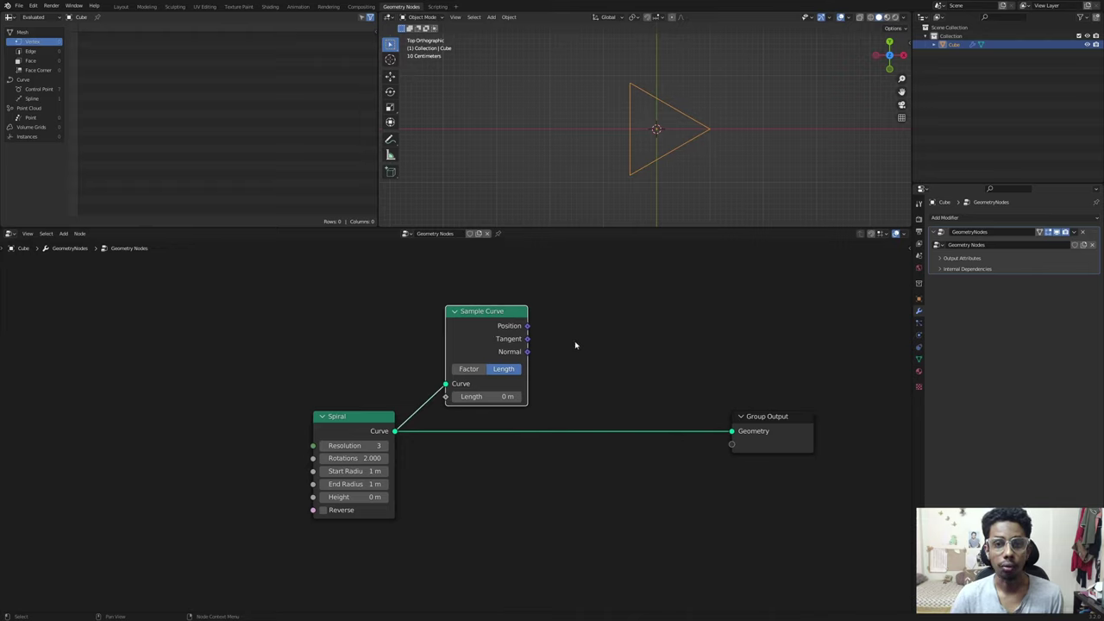
Step: Add a UV Sphere node and place it above the Spiral node
{"action": "scroll", "coordinate": [459, 292], "scroll_direction": "down", "scroll_amount": 1}
{"action": "middle_click_drag", "start_coordinate": [454, 292], "coordinate": [465, 353]}
{"action": "key", "text": "shift+a"}
{"action": "left_click", "coordinate": [417, 320]}
{"action": "type", "text": "uv"}
{"action": "key", "text": "Return"}
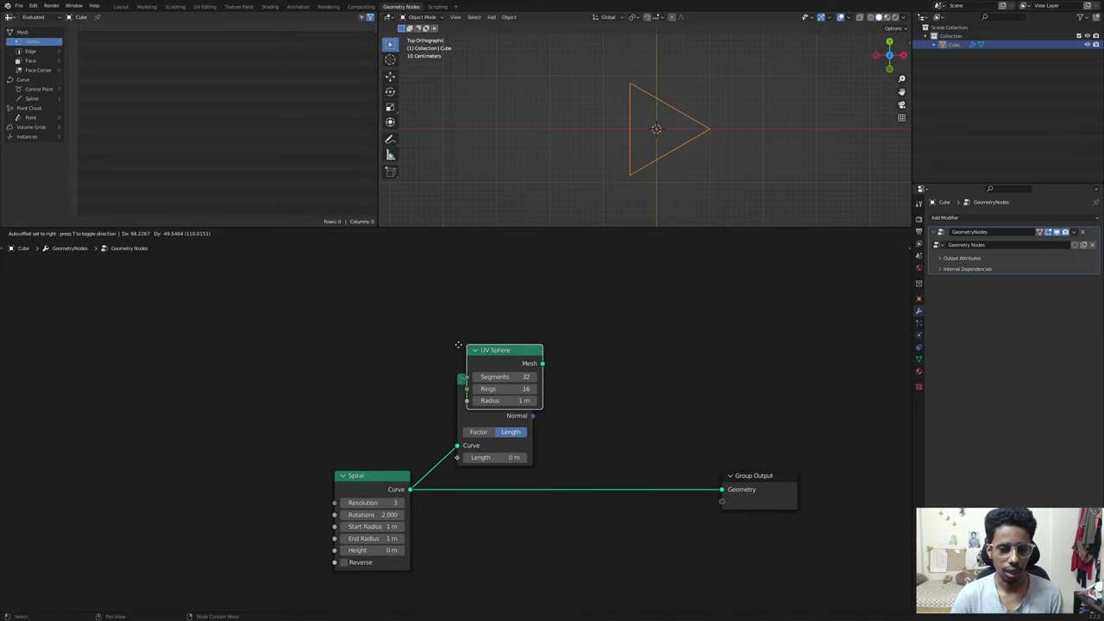
{"action": "left_click", "coordinate": [328, 288]}
Step: Attach a Transform node to the UV Sphere's mesh and drive its Translation with the Sample Curve's Position
{"action": "left_click_drag", "start_coordinate": [405, 302], "coordinate": [508, 305]}
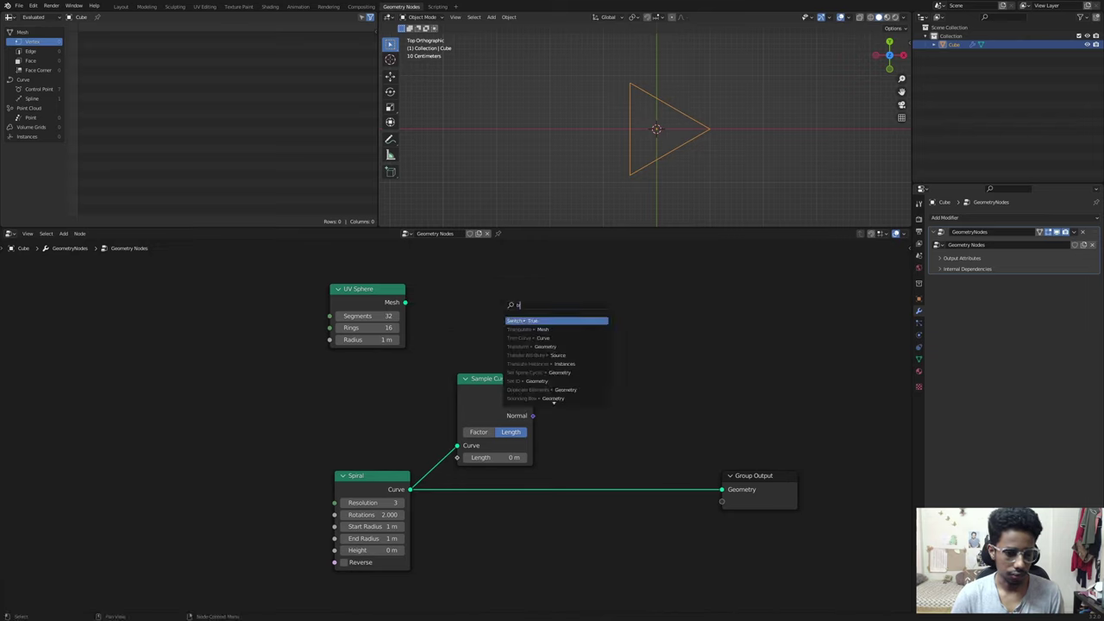
{"action": "scroll", "coordinate": [541, 321], "scroll_direction": "down", "scroll_amount": 15}
{"action": "scroll", "coordinate": [542, 320], "scroll_direction": "up", "scroll_amount": 15}
{"action": "type", "text": "a"}
{"action": "key", "text": "Return"}
{"action": "left_click", "coordinate": [612, 290]}
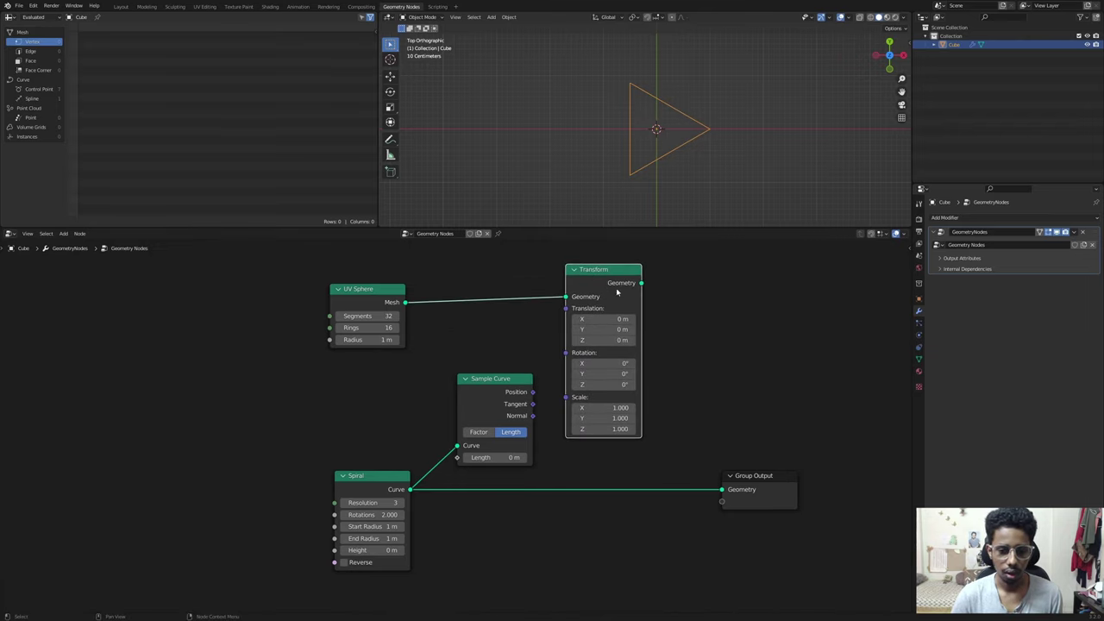
{"action": "left_click_drag", "start_coordinate": [532, 392], "coordinate": [600, 291]}
Step: Combine the Transform geometry and the Spiral curve in a Join Geometry node leading to the Group Output
{"action": "left_click_drag", "start_coordinate": [338, 294], "coordinate": [344, 291]}
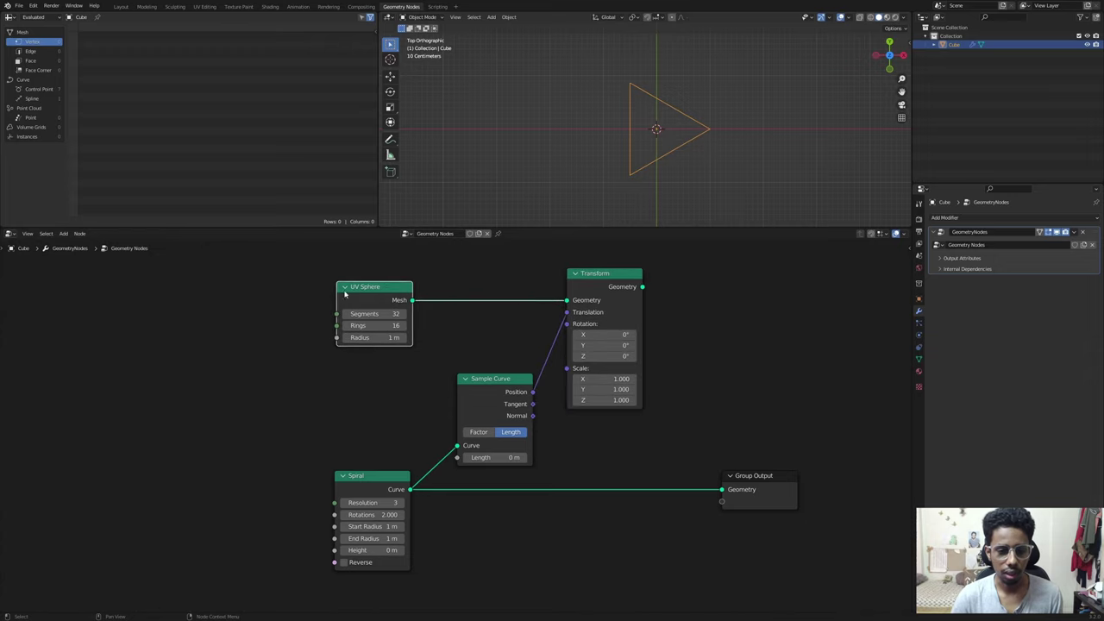
{"action": "scroll", "coordinate": [476, 412], "scroll_direction": "down", "scroll_amount": 1}
{"action": "middle_click_drag", "start_coordinate": [445, 424], "coordinate": [500, 389]}
{"action": "scroll", "coordinate": [500, 389], "scroll_direction": "up", "scroll_amount": 2}
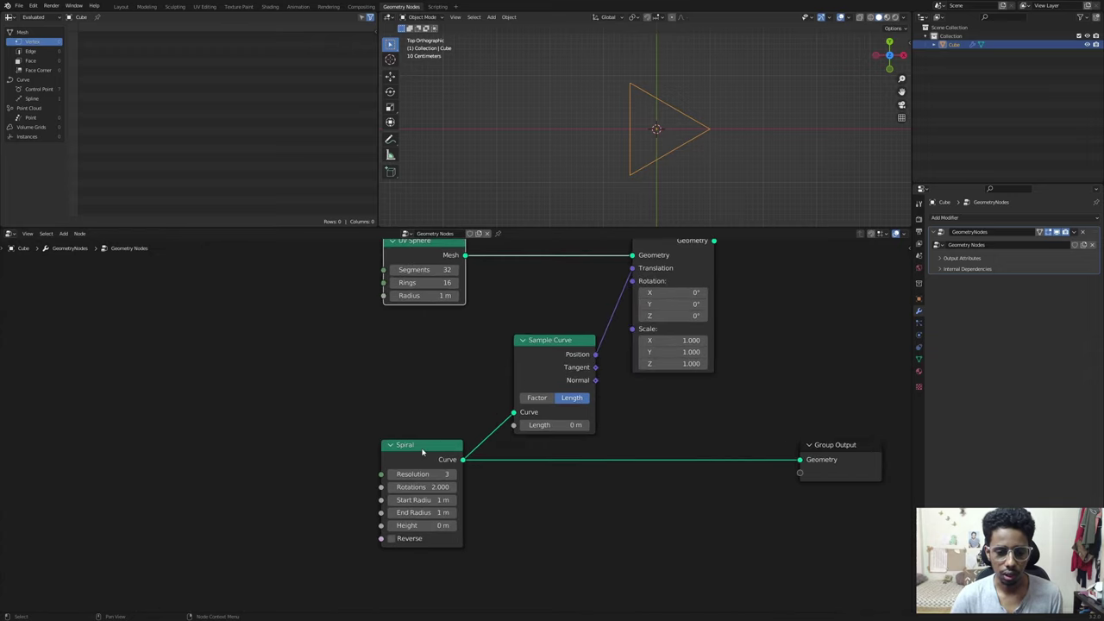
{"action": "middle_click_drag", "start_coordinate": [423, 450], "coordinate": [289, 479]}
{"action": "left_click_drag", "start_coordinate": [715, 502], "coordinate": [830, 498]}
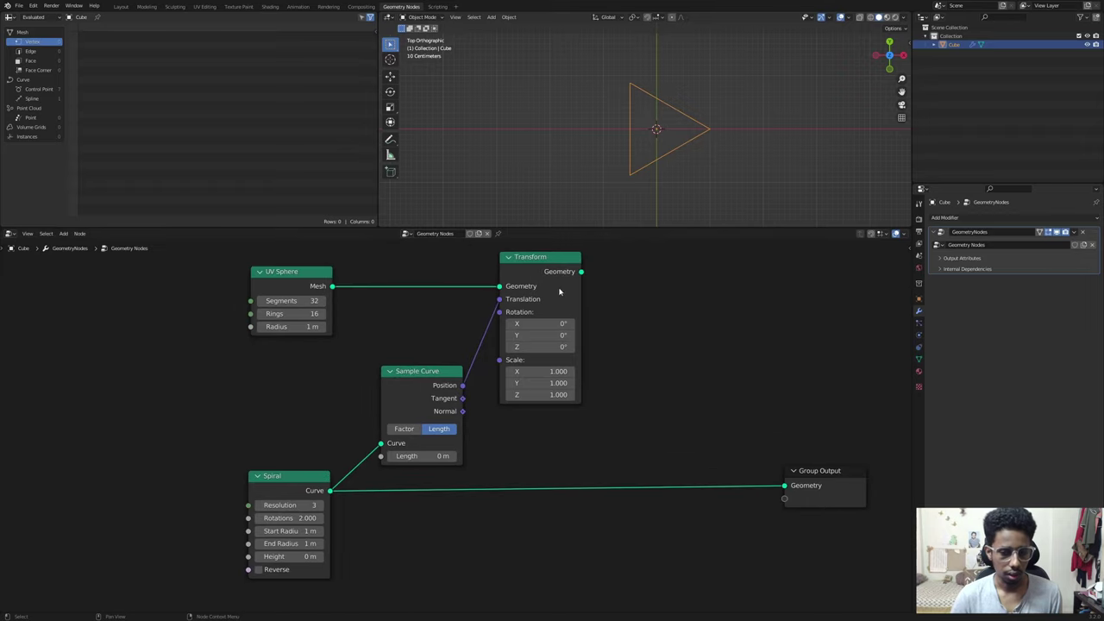
{"action": "right_click_drag", "start_coordinate": [560, 274], "coordinate": [332, 488], "text": "ctrl+shift"}
{"action": "left_click_drag", "start_coordinate": [652, 367], "coordinate": [670, 493]}
Step: Set the UV Sphere's Radius to 0.09 m
{"action": "left_click_drag", "start_coordinate": [290, 328], "coordinate": [224, 327]}
{"action": "scroll", "coordinate": [612, 86], "scroll_direction": "up", "scroll_amount": 3}
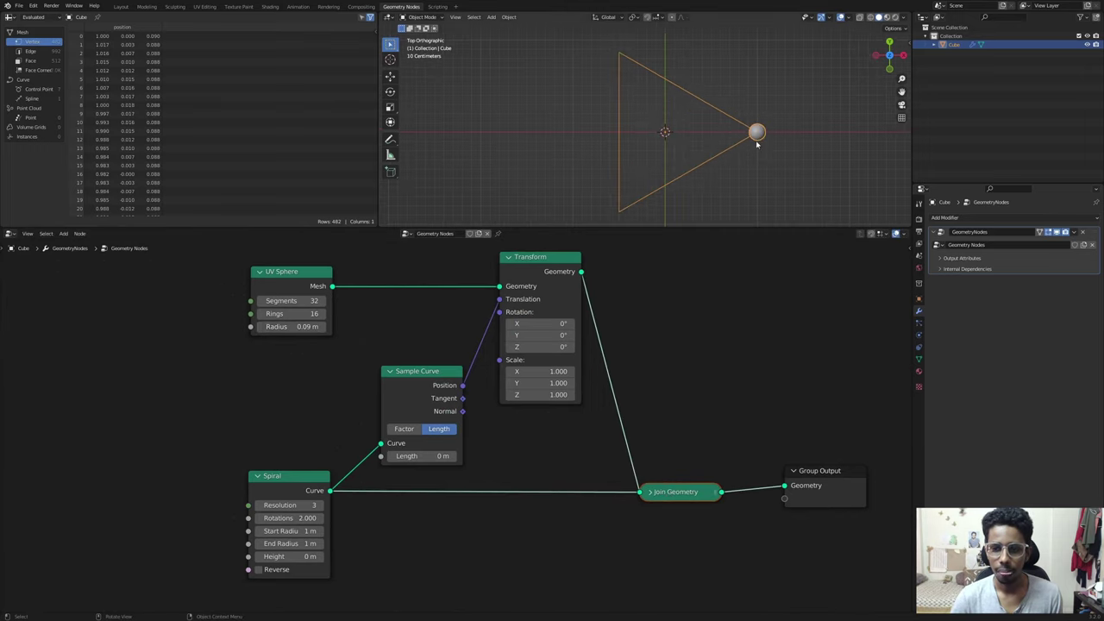
Step: Switch the Sample Curve node from Length to Factor mode
{"action": "left_click_drag", "start_coordinate": [414, 375], "coordinate": [409, 375]}
{"action": "scroll", "coordinate": [346, 386], "scroll_direction": "up", "scroll_amount": 2}
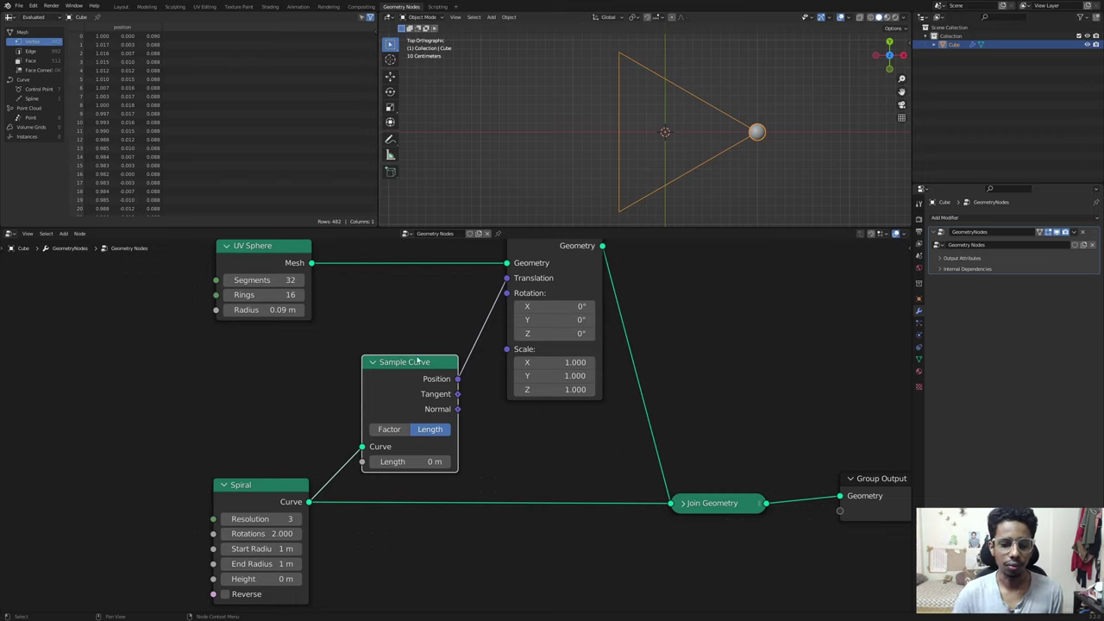
{"action": "left_click", "coordinate": [388, 430]}
{"action": "mouse_move", "coordinate": [383, 465]}
{"action": "left_mouse_down"}
{"action": "mouse_move", "coordinate": [465, 466]}
{"action": "mouse_move", "coordinate": [369, 466]}
{"action": "left_mouse_up"}
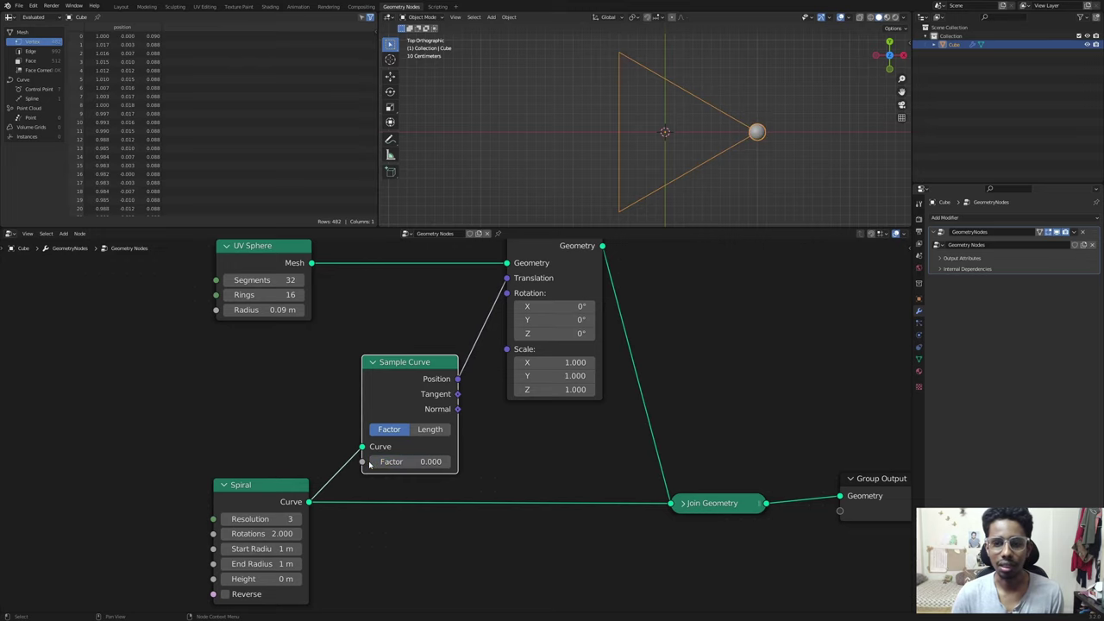
{"action": "scroll", "coordinate": [321, 464], "scroll_direction": "up", "scroll_amount": 2}
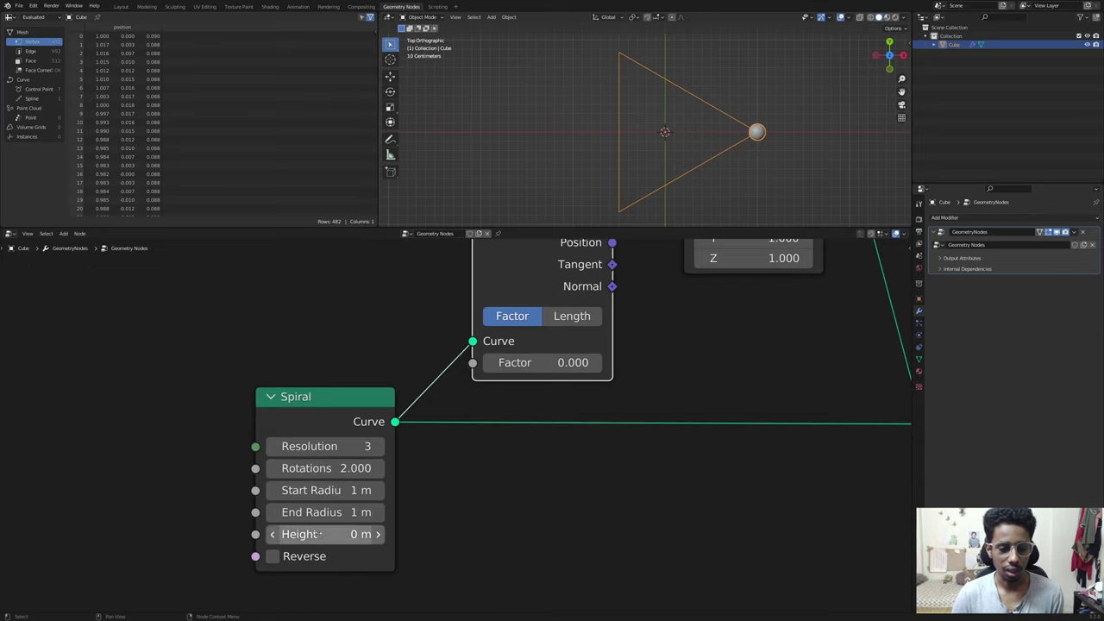
Step: Try a Spiral Height of 1 m and vary its Rotations to examine the curve's turns in perspective
{"action": "middle_click_drag", "start_coordinate": [594, 200], "coordinate": [666, 95]}
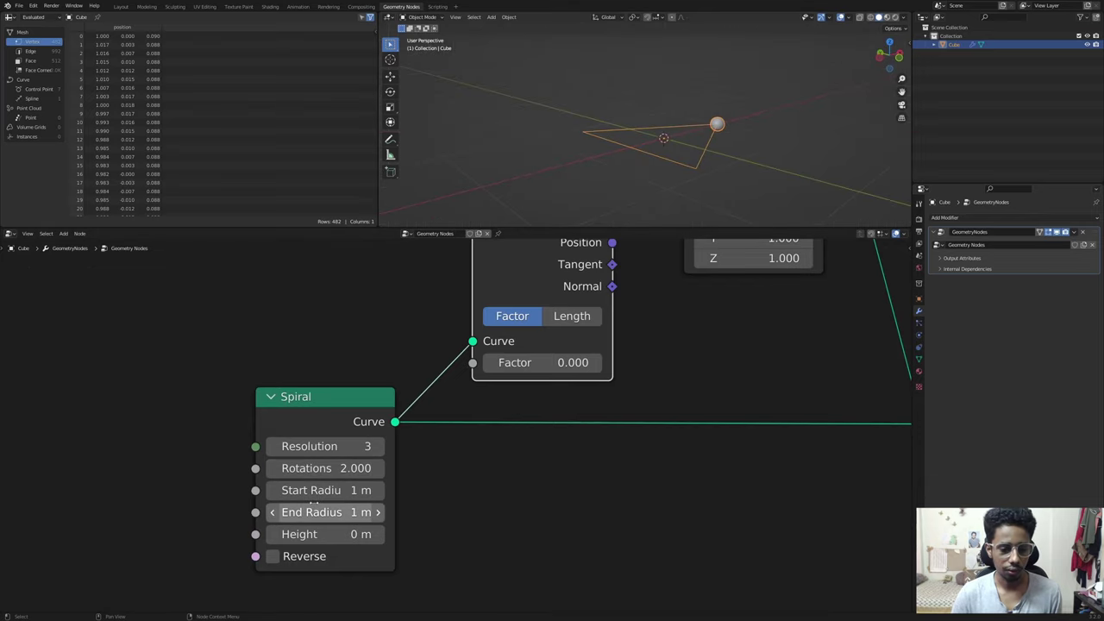
{"action": "left_click", "coordinate": [311, 534]}
{"action": "type", "text": "1"}
{"action": "key", "text": "Return"}
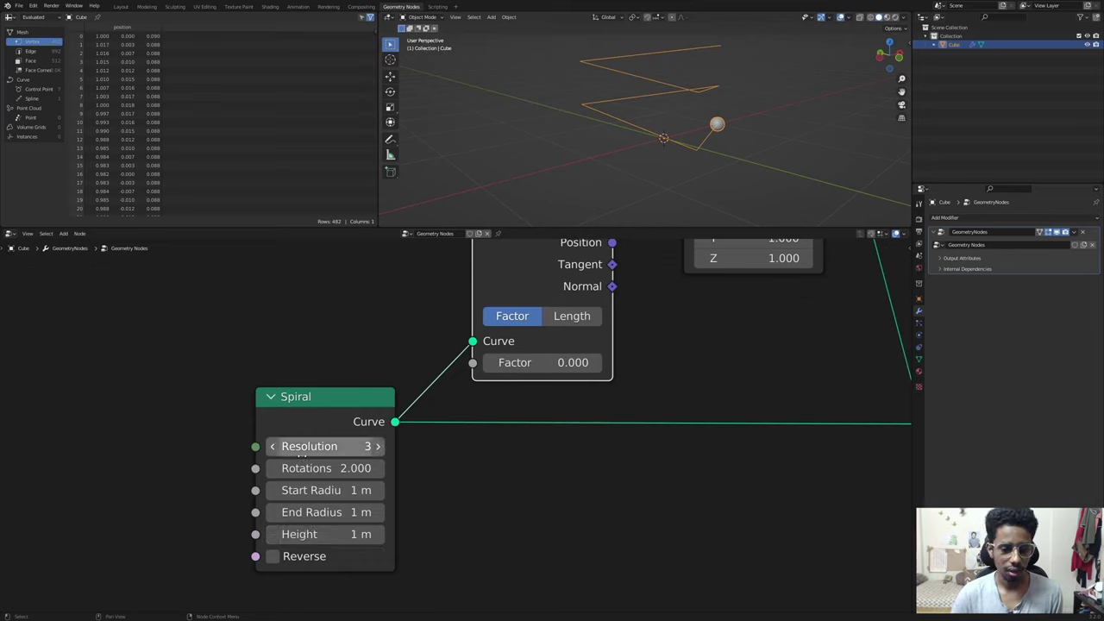
{"action": "left_click_drag", "start_coordinate": [311, 468], "coordinate": [396, 469]}
{"action": "left_click_drag", "start_coordinate": [356, 468], "coordinate": [310, 467]}
{"action": "left_click", "coordinate": [326, 468]}
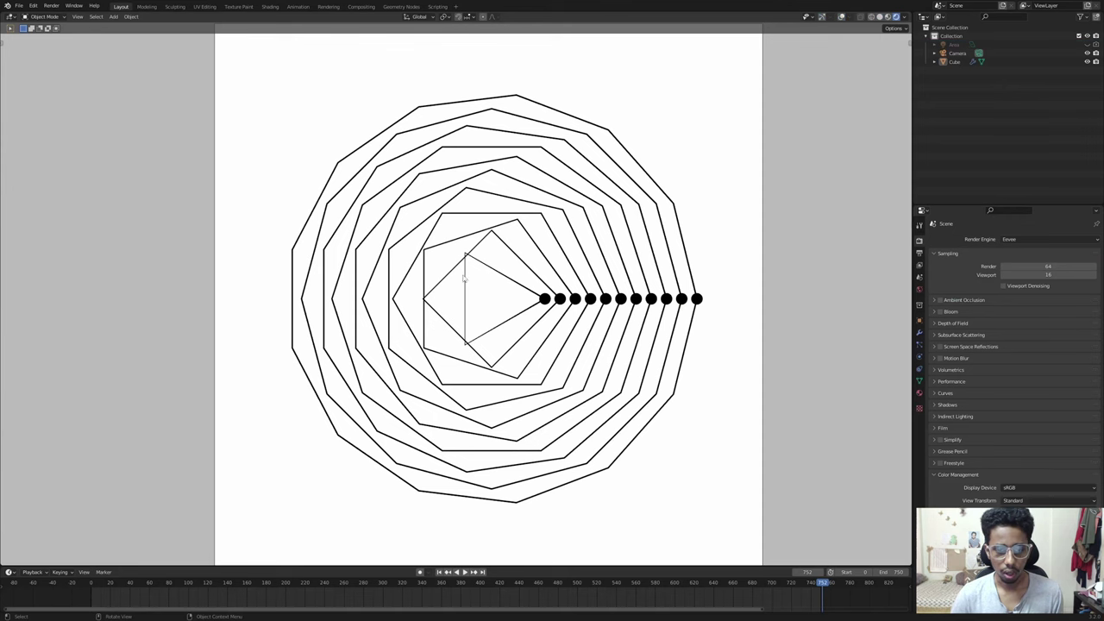
Step: Switch to the finished nested-polygon scene, play through its dot animation and return to the first frame
{"action": "key", "text": "shift+Left"}
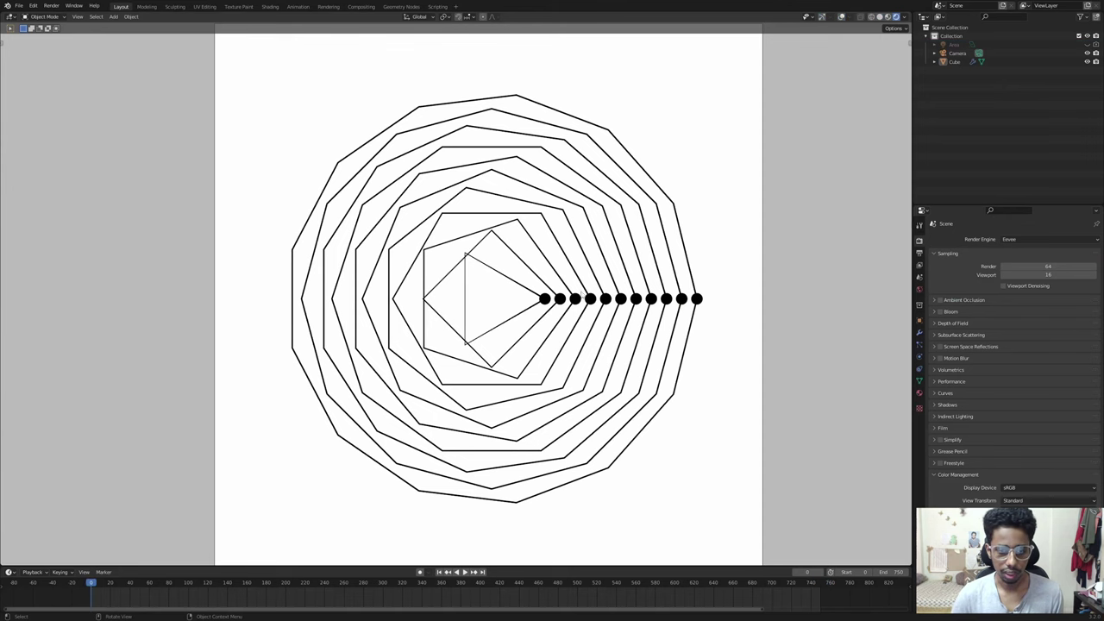
{"action": "left_click_drag", "start_coordinate": [92, 585], "coordinate": [690, 585]}
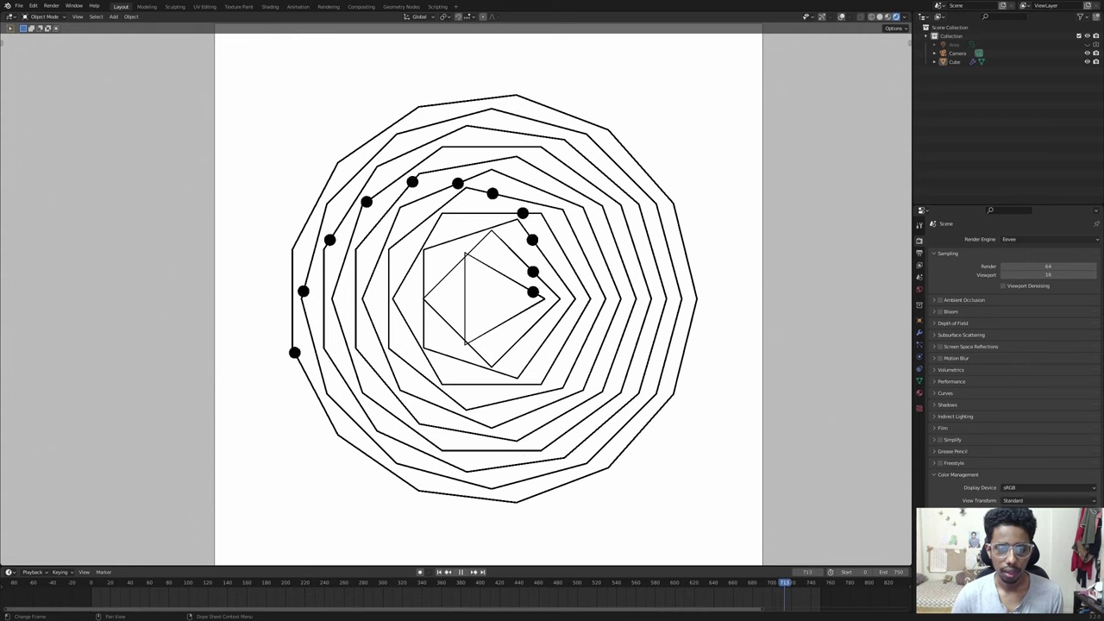
{"action": "key", "text": "space"}
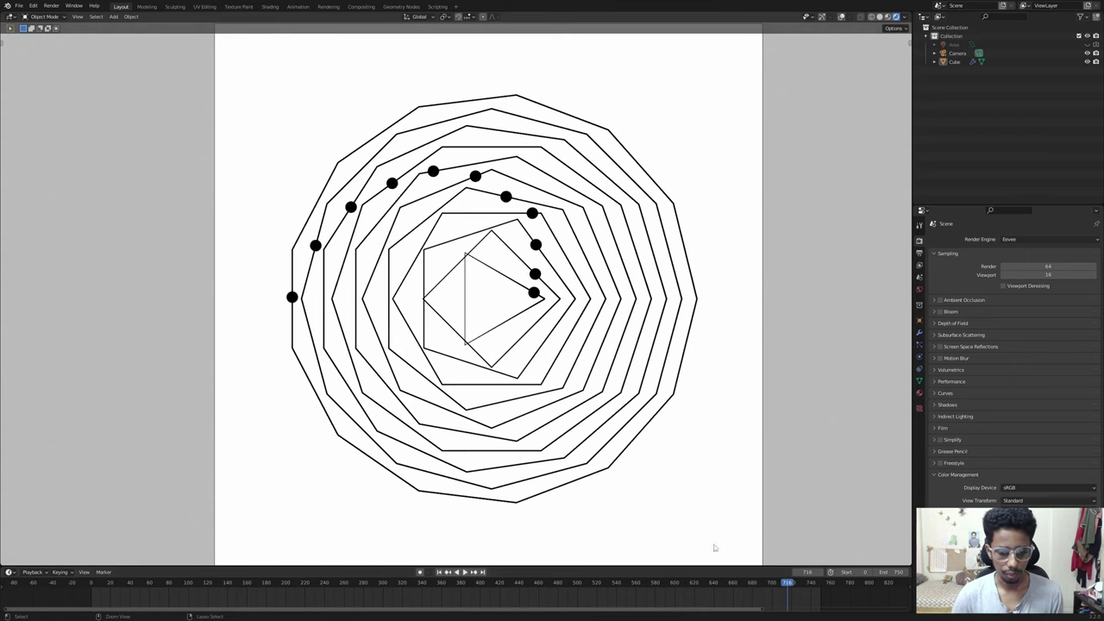
{"action": "key", "text": "shift+Left"}
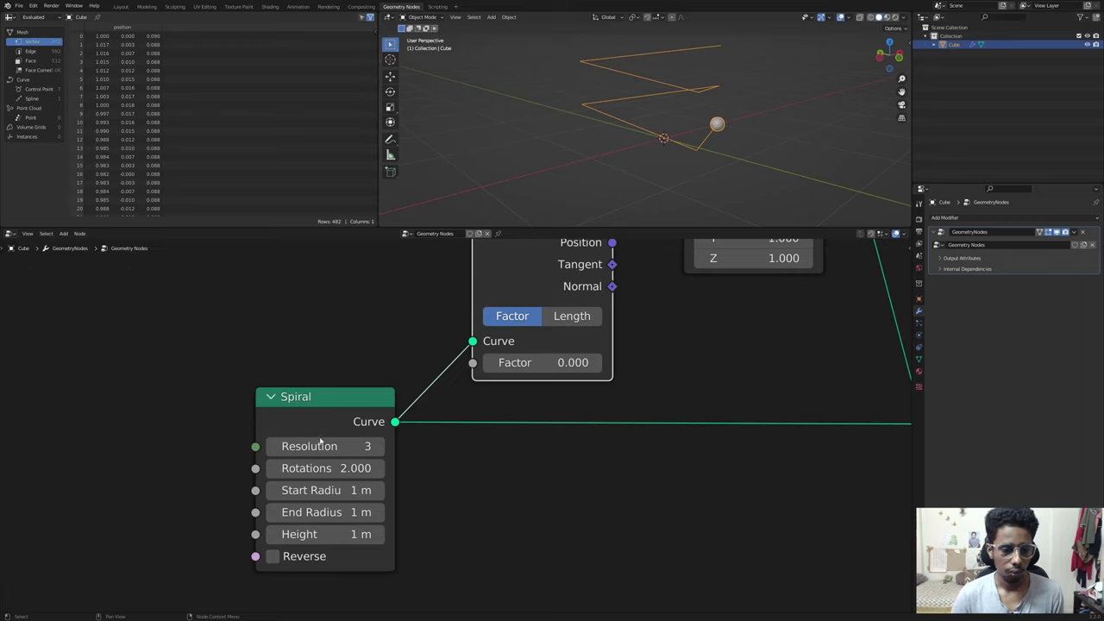
Step: Set the Spiral node's Rotations to 1 and its Height to 0 m
{"action": "left_click", "coordinate": [322, 467]}
{"action": "type", "text": "1"}
{"action": "key", "text": "Return"}
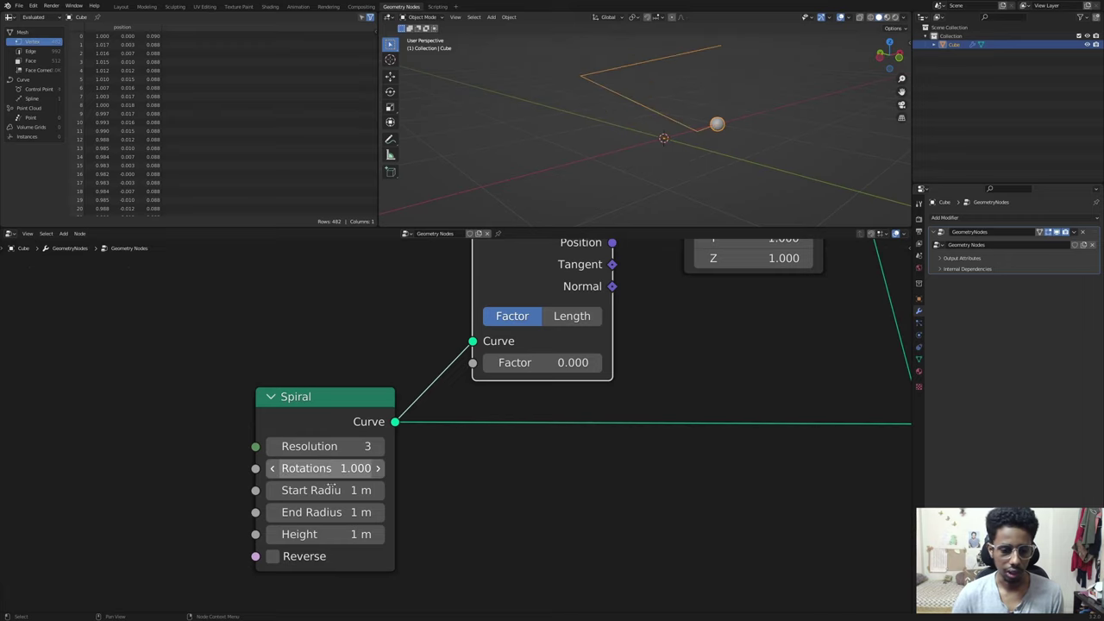
{"action": "left_click", "coordinate": [341, 535]}
{"action": "type", "text": "0"}
{"action": "key", "text": "Return"}
{"action": "scroll", "coordinate": [462, 422], "scroll_direction": "down", "scroll_amount": 4}
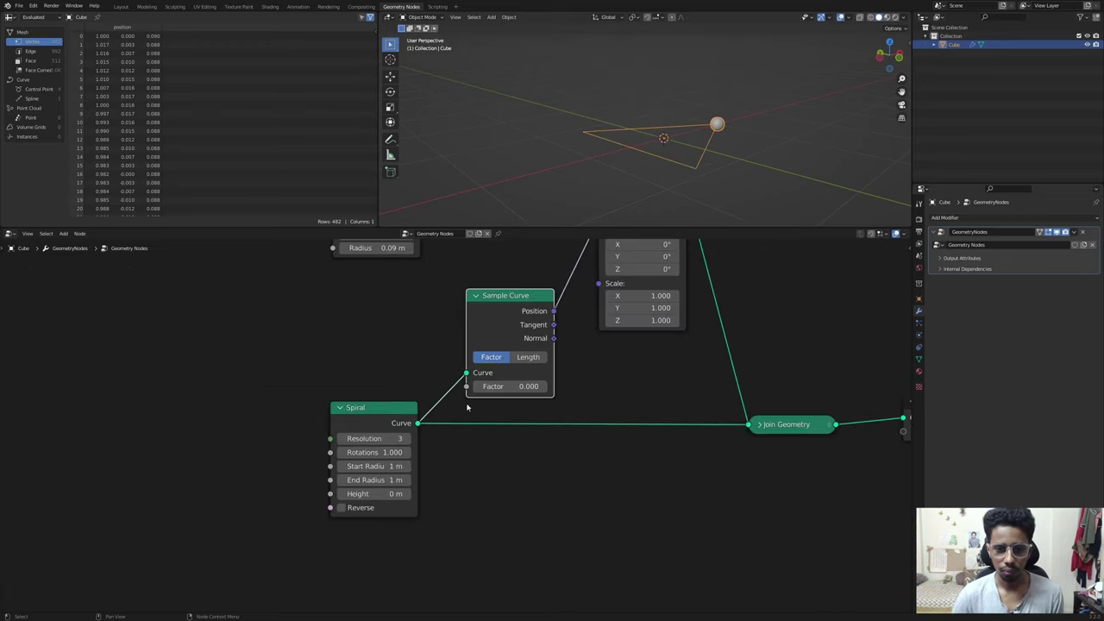
{"action": "middle_click_drag", "start_coordinate": [469, 406], "coordinate": [339, 519]}
{"action": "key", "text": "grave"}
{"action": "left_click", "coordinate": [636, 86]}
{"action": "scroll", "coordinate": [629, 154], "scroll_direction": "down", "scroll_amount": 3}
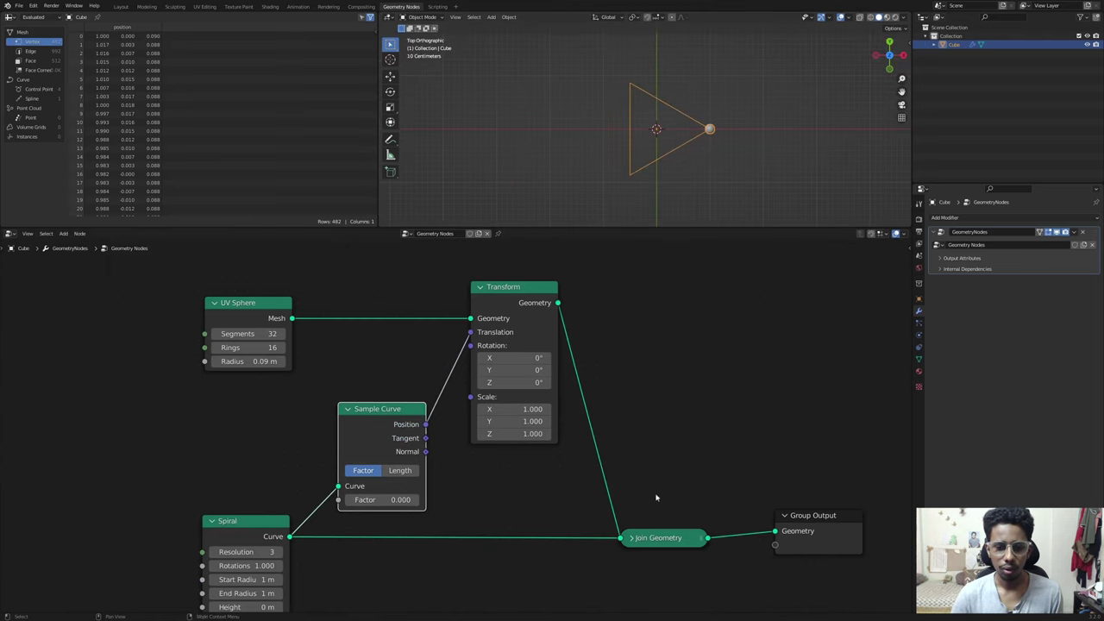
Step: Reposition the Group Output and Join Geometry nodes to tidy the node tree
{"action": "middle_click_drag", "start_coordinate": [656, 495], "coordinate": [560, 442]}
{"action": "left_click_drag", "start_coordinate": [715, 480], "coordinate": [743, 478]}
{"action": "scroll", "coordinate": [604, 440], "scroll_direction": "down", "scroll_amount": 3}
{"action": "middle_click_drag", "start_coordinate": [567, 417], "coordinate": [639, 459]}
{"action": "left_click_drag", "start_coordinate": [623, 515], "coordinate": [625, 508]}
{"action": "left_click_drag", "start_coordinate": [389, 423], "coordinate": [390, 421]}
{"action": "left_click", "coordinate": [390, 420]}
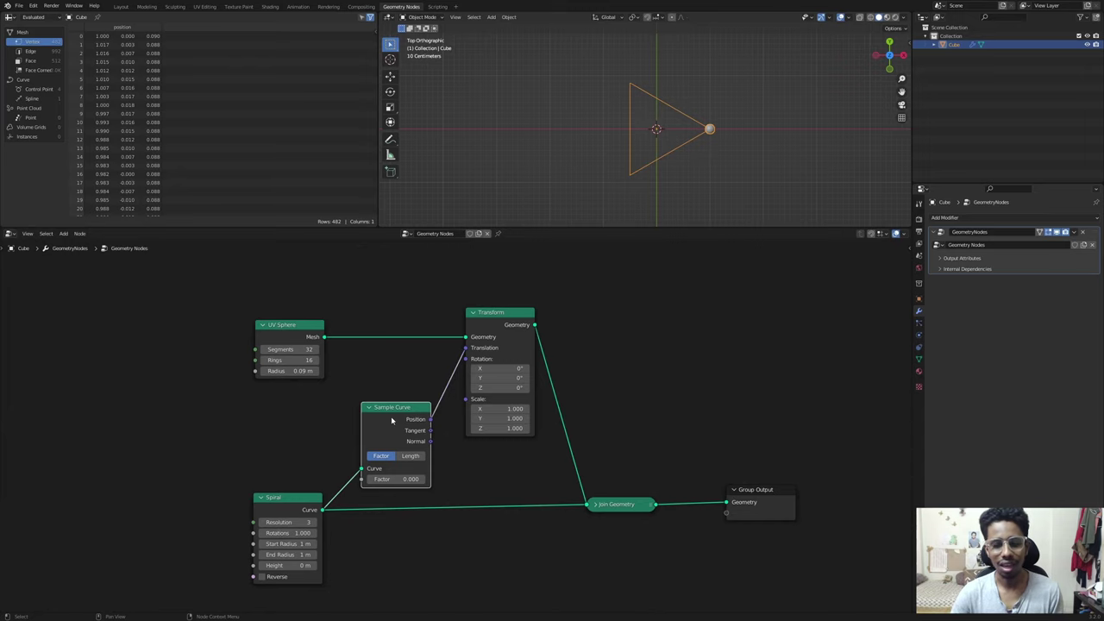
{"action": "key", "text": "Home"}
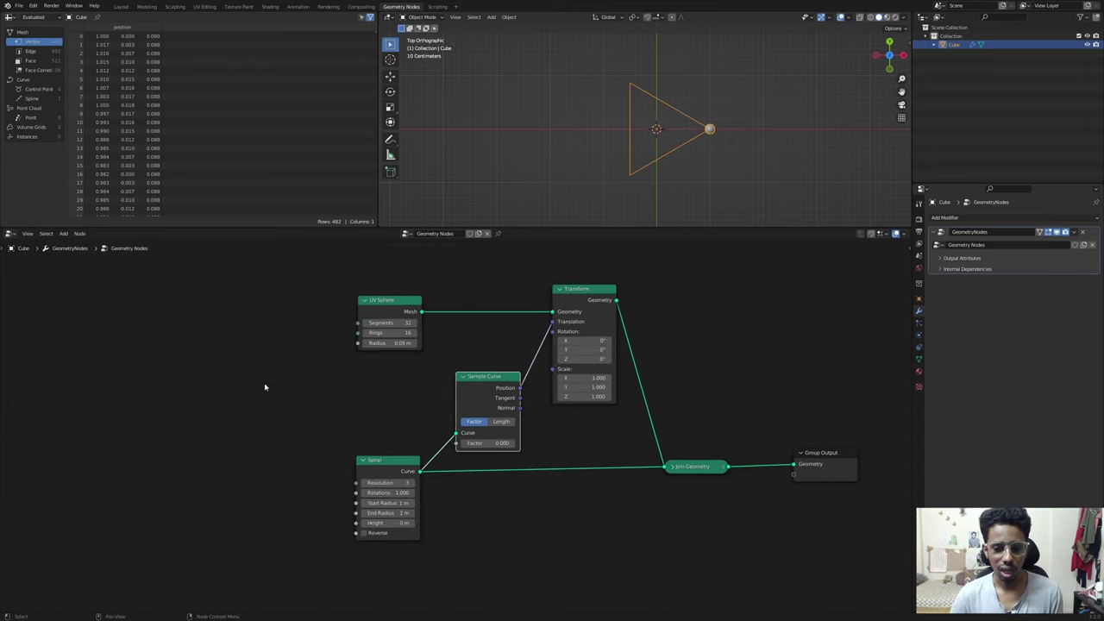
{"action": "scroll", "coordinate": [807, 443], "scroll_direction": "down", "scroll_amount": 2}
{"action": "middle_click_drag", "start_coordinate": [806, 442], "coordinate": [724, 428]}
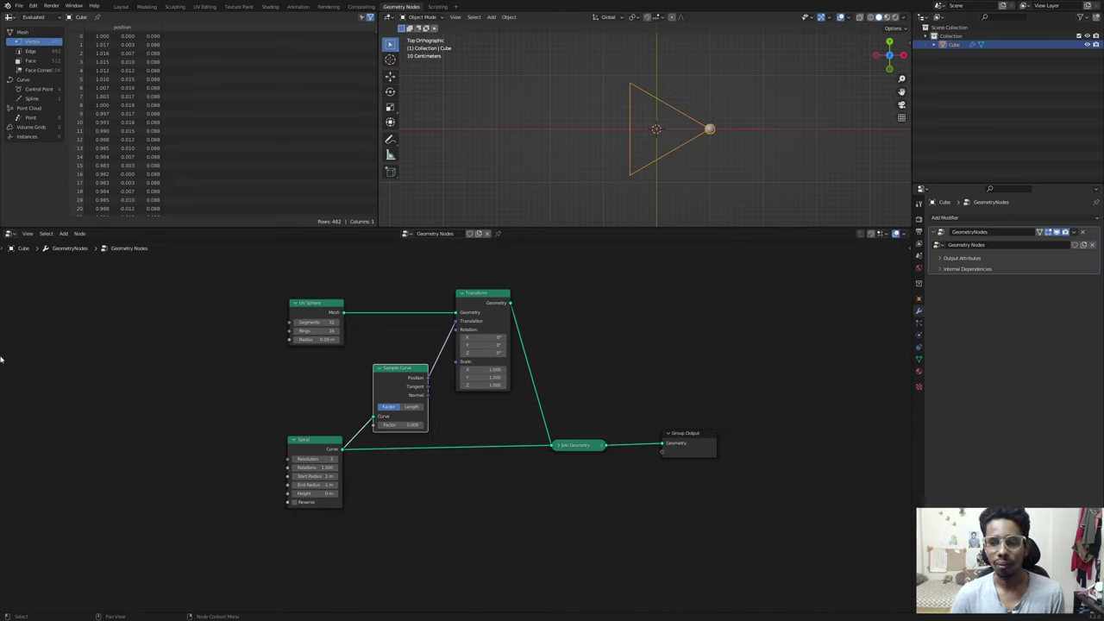
Step: Combine all nodes except the Group Output into a node group, and reposition the group node in the main tree
{"action": "left_click_drag", "start_coordinate": [249, 270], "coordinate": [648, 539]}
{"action": "left_click_drag", "start_coordinate": [207, 286], "coordinate": [627, 517]}
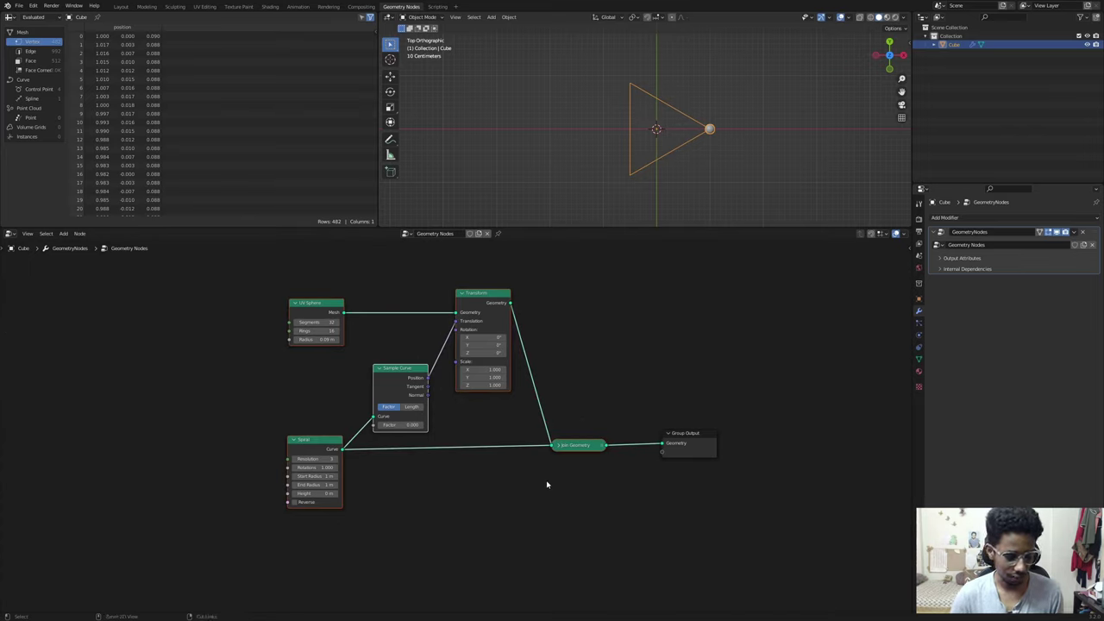
{"action": "key", "text": "ctrl+g"}
{"action": "scroll", "coordinate": [224, 370], "scroll_direction": "up", "scroll_amount": 1}
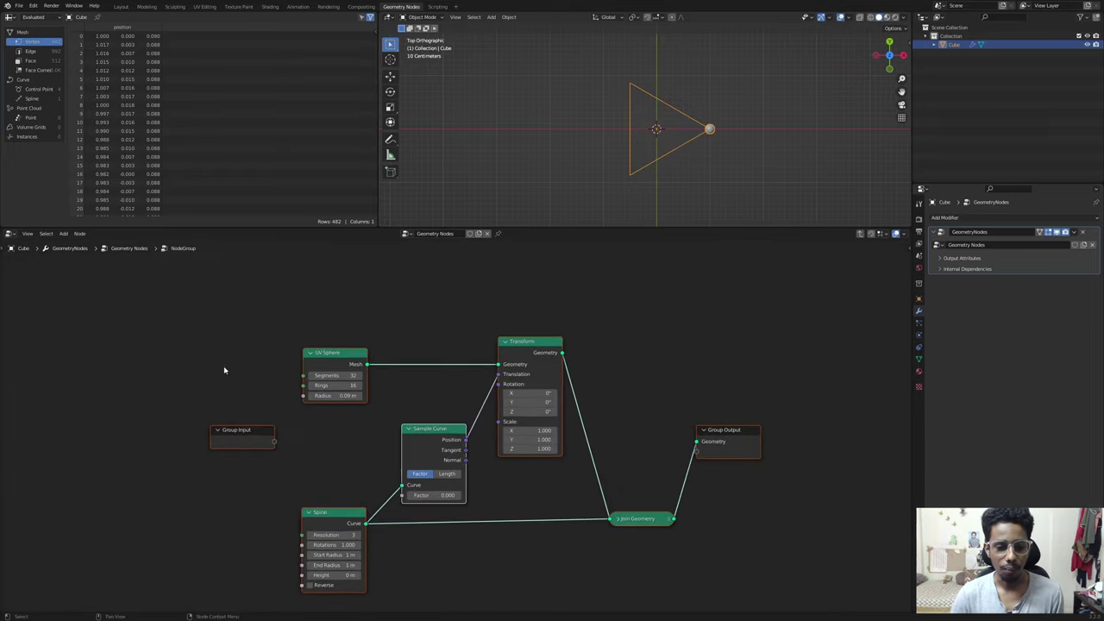
{"action": "left_click", "coordinate": [190, 367]}
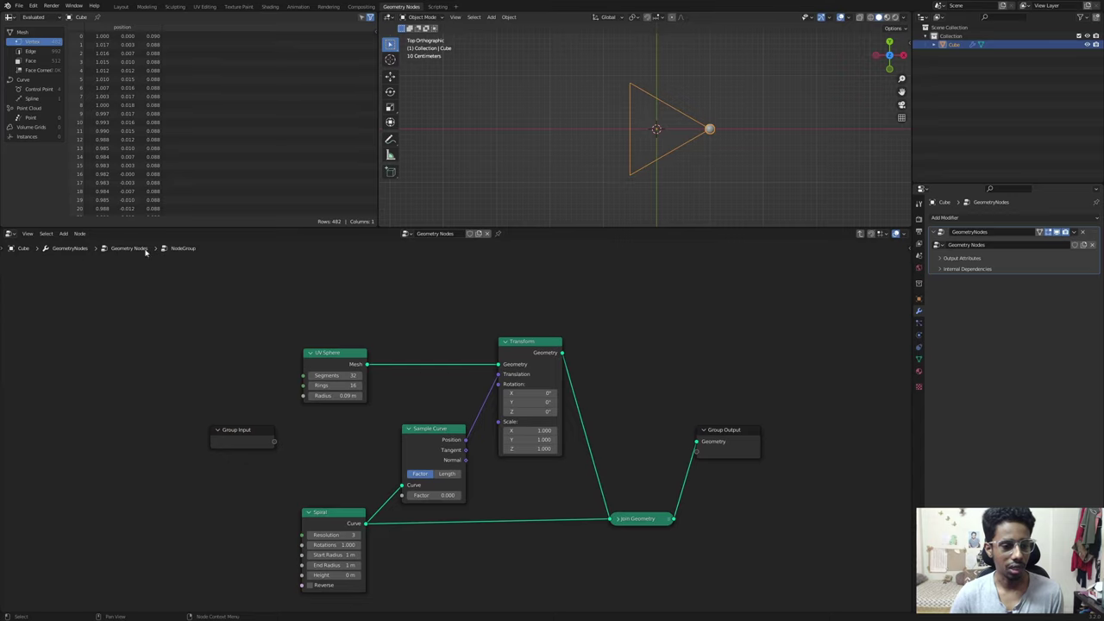
{"action": "key", "text": "Tab"}
{"action": "left_click_drag", "start_coordinate": [422, 385], "coordinate": [359, 449]}
{"action": "scroll", "coordinate": [359, 449], "scroll_direction": "up", "scroll_amount": 2}
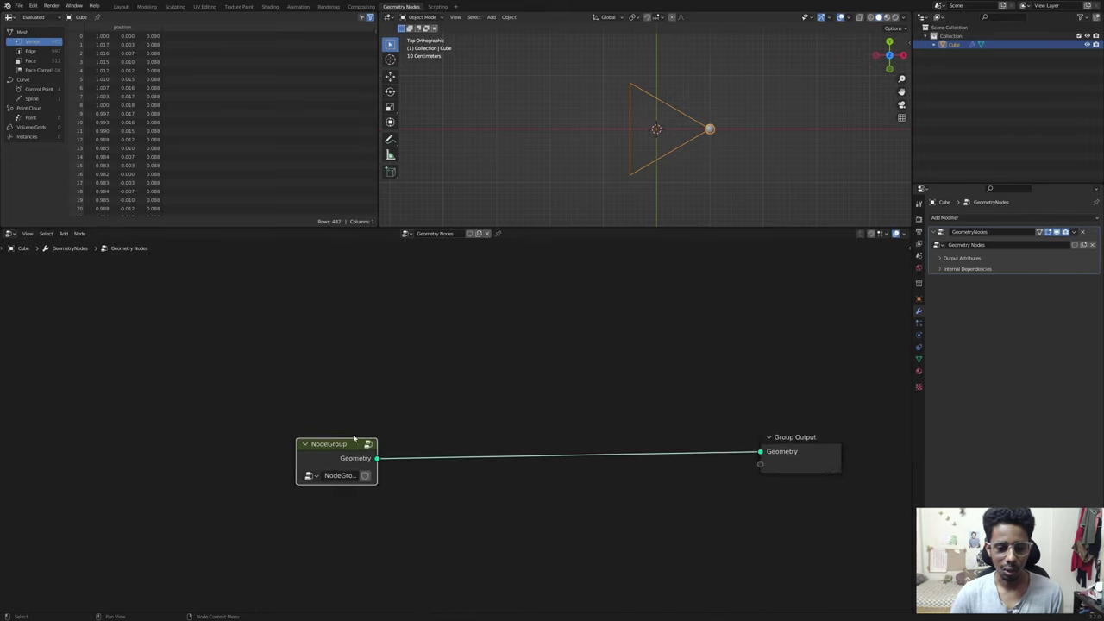
Step: Try a duplicate of the node group as the Group Output's source, and delete the spare copy
{"action": "key", "text": "shift+d"}
{"action": "left_click", "coordinate": [349, 500]}
{"action": "left_click", "coordinate": [362, 502], "text": "ctrl+shift"}
{"action": "left_click", "coordinate": [365, 416], "text": "ctrl+shift"}
{"action": "left_click", "coordinate": [342, 518], "text": "ctrl+shift"}
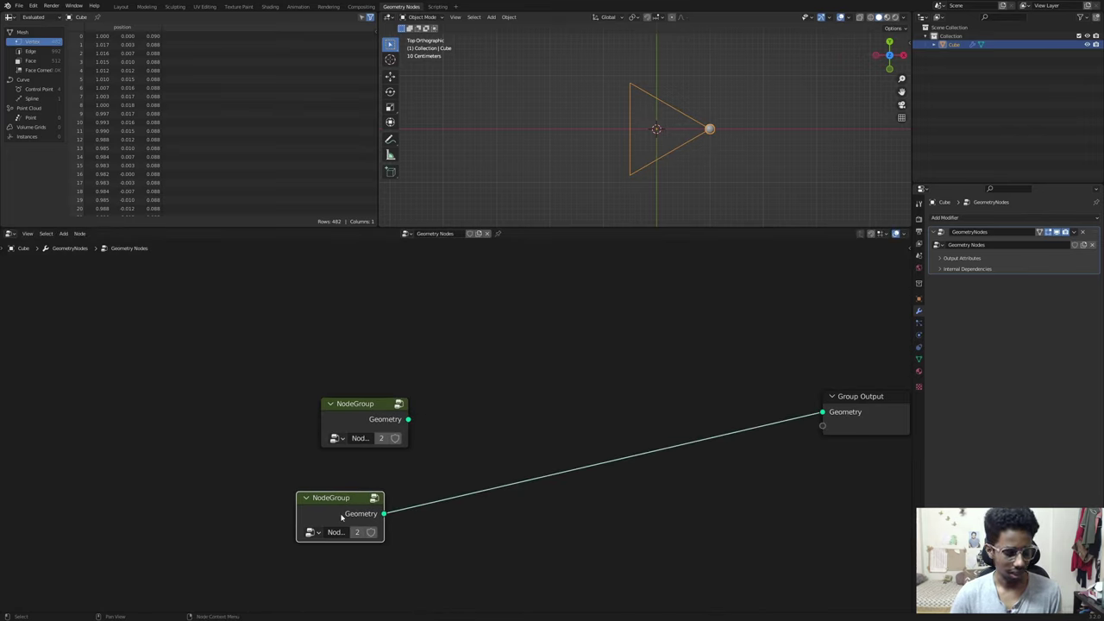
{"action": "key", "text": "x"}
{"action": "left_click", "coordinate": [351, 419]}
{"action": "left_click", "coordinate": [351, 419], "text": "ctrl+shift"}
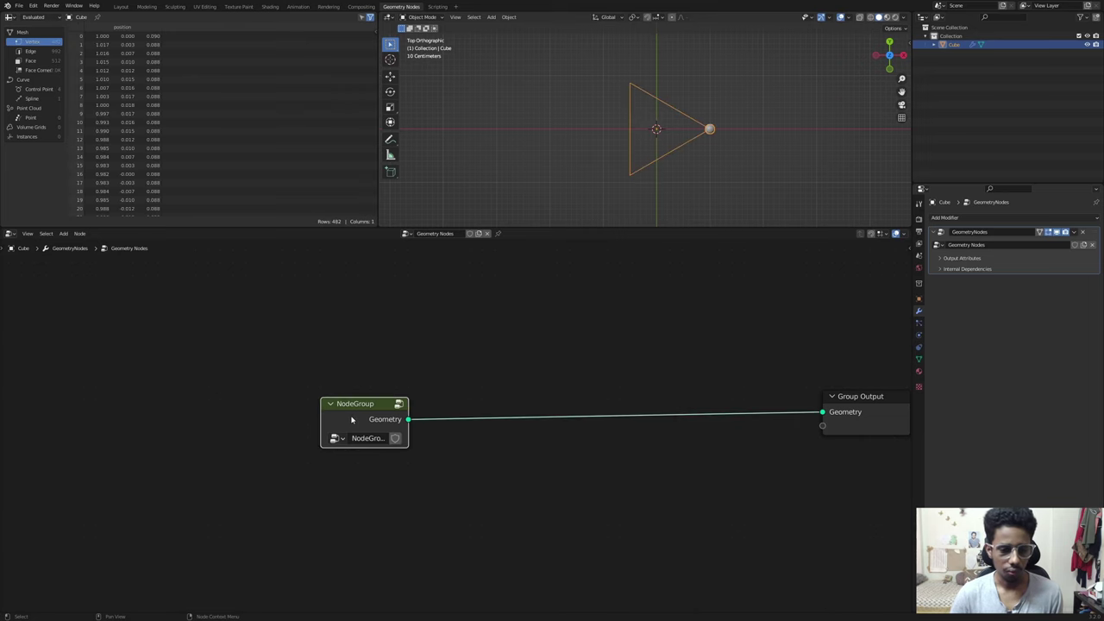
Step: Open the node group and expose the Spiral's Resolution, Rotations and Start Radius as group inputs
{"action": "key", "text": "Tab"}
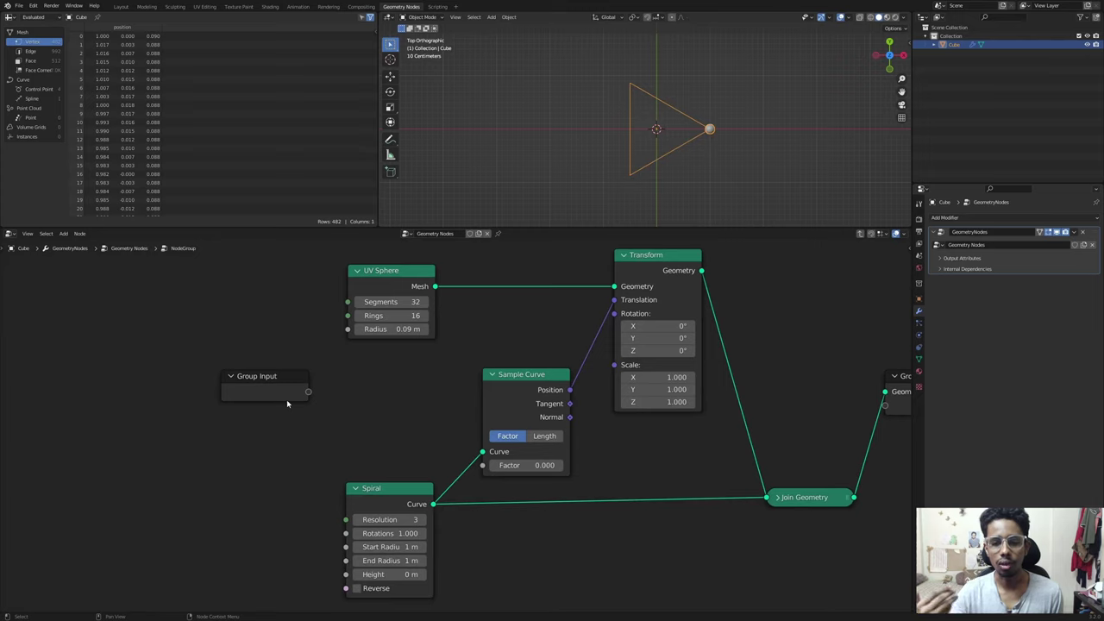
{"action": "left_click_drag", "start_coordinate": [347, 521], "coordinate": [308, 391]}
{"action": "left_click_drag", "start_coordinate": [346, 533], "coordinate": [307, 406]}
{"action": "left_click_drag", "start_coordinate": [346, 547], "coordinate": [307, 420]}
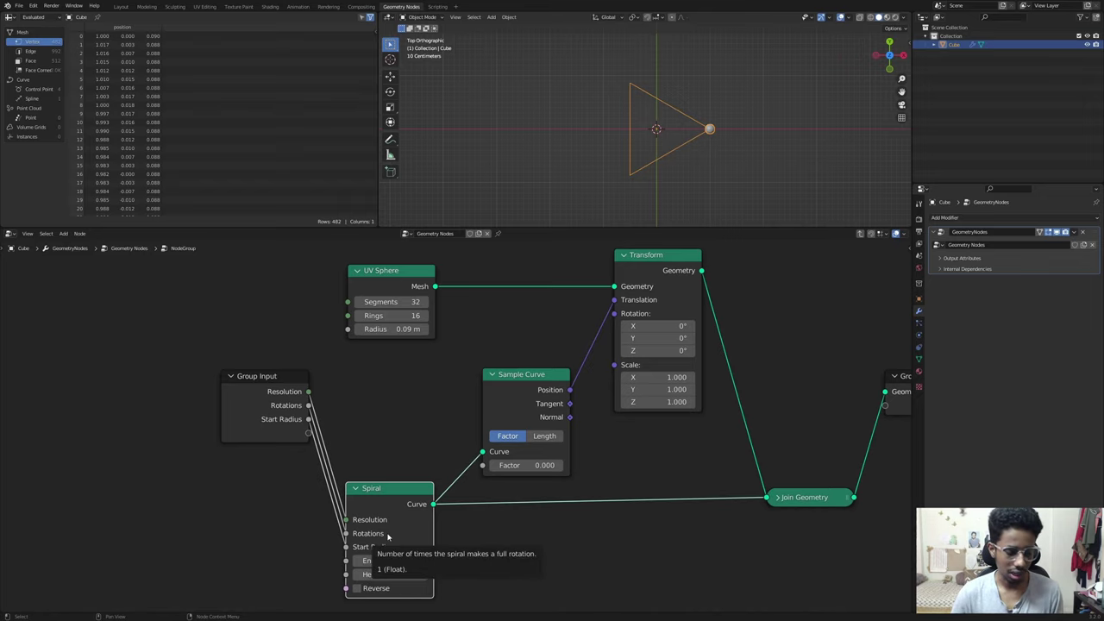
Step: Rename the Start Radius group input to Radius
{"action": "key", "text": "n"}
{"action": "left_click", "coordinate": [907, 312]}
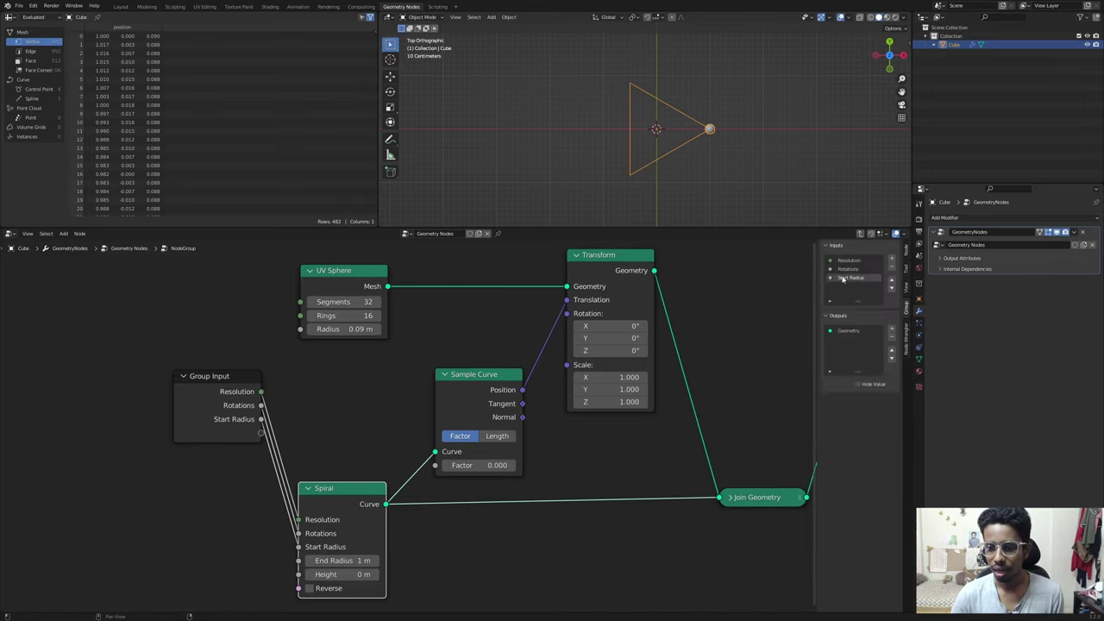
{"action": "left_click", "coordinate": [868, 324]}
{"action": "left_click_drag", "start_coordinate": [869, 324], "coordinate": [849, 326]}
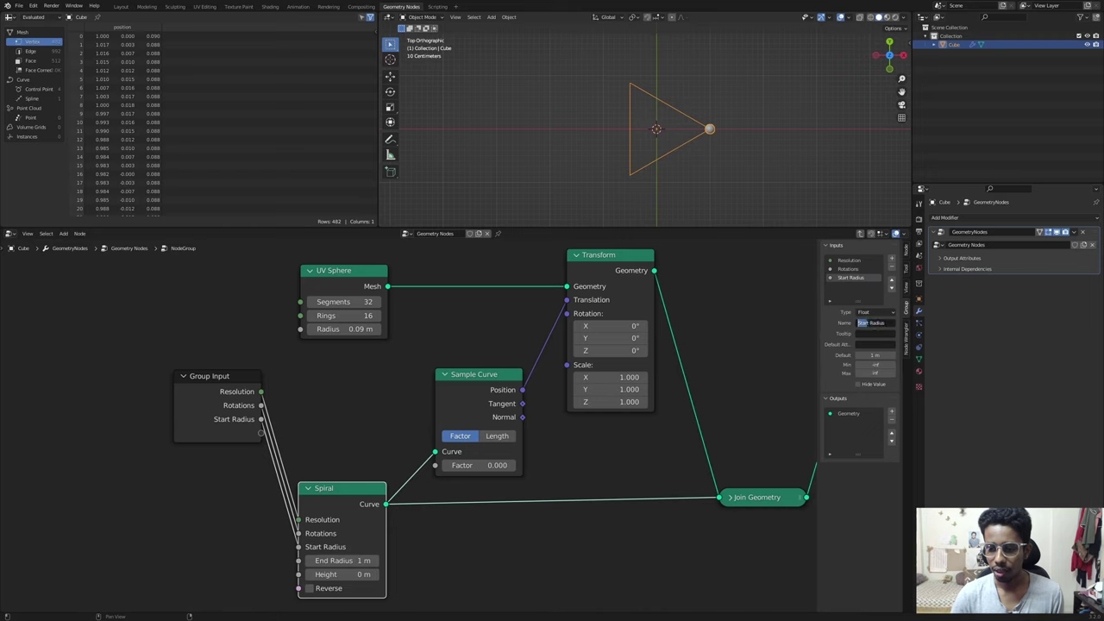
{"action": "type", "text": "I"}
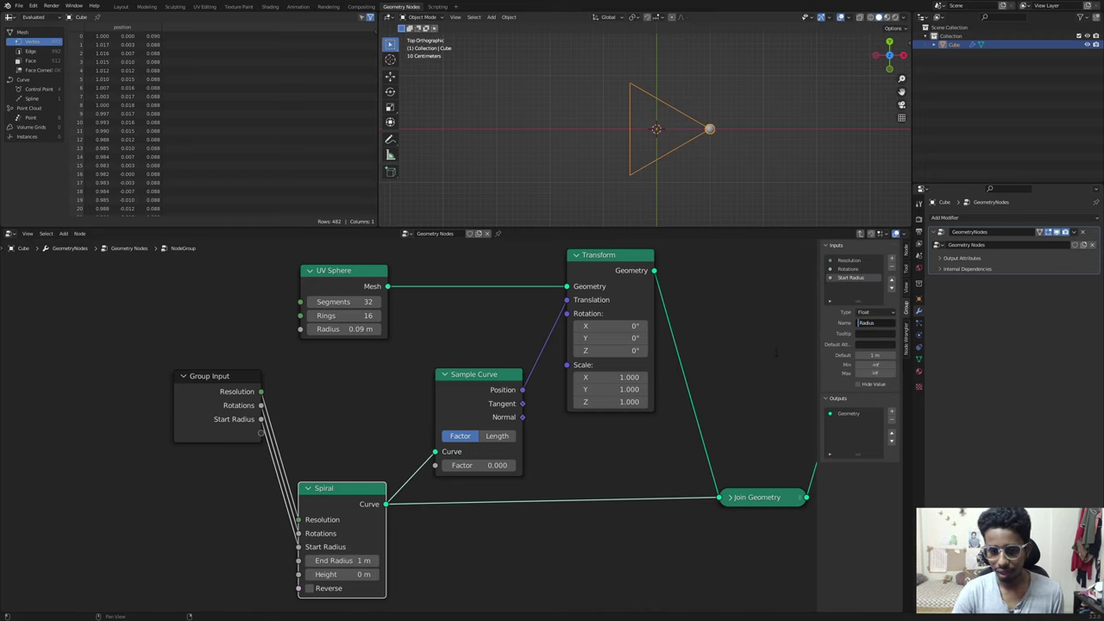
{"action": "key", "text": "Return"}
Step: Link the Radius group input to the Spiral's End Radius as well, and expose the Sample Curve's Factor as a group input
{"action": "left_click_drag", "start_coordinate": [216, 412], "coordinate": [299, 560]}
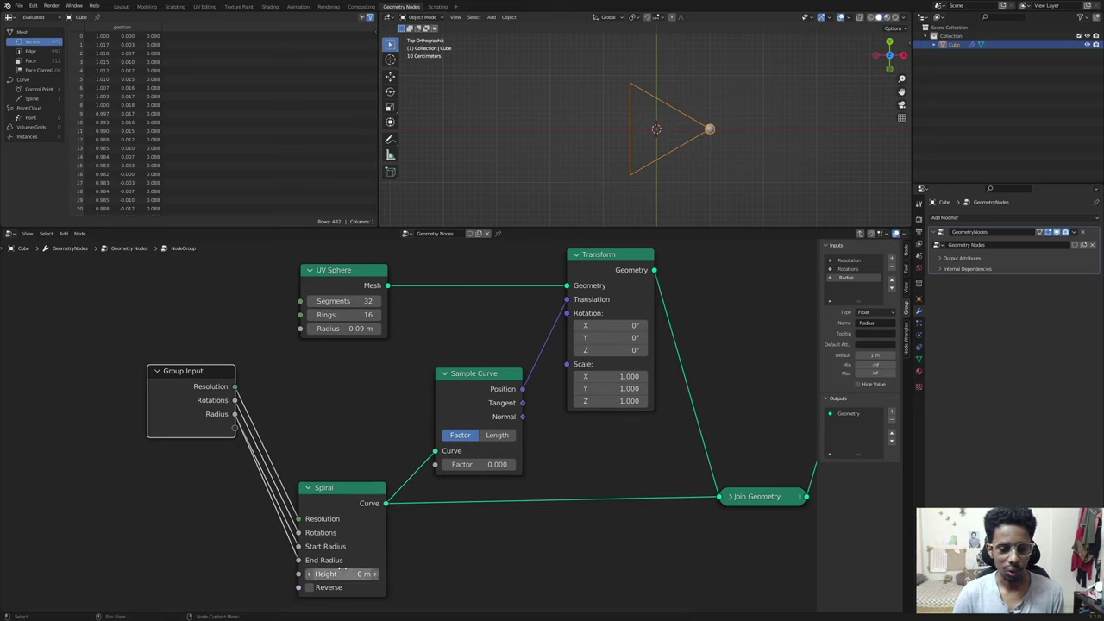
{"action": "left_click_drag", "start_coordinate": [374, 501], "coordinate": [372, 491]}
{"action": "left_click", "coordinate": [195, 391]}
{"action": "left_click_drag", "start_coordinate": [195, 391], "coordinate": [193, 393]}
{"action": "left_click", "coordinate": [384, 419]}
{"action": "left_click_drag", "start_coordinate": [469, 464], "coordinate": [233, 430]}
{"action": "left_click", "coordinate": [163, 422]}
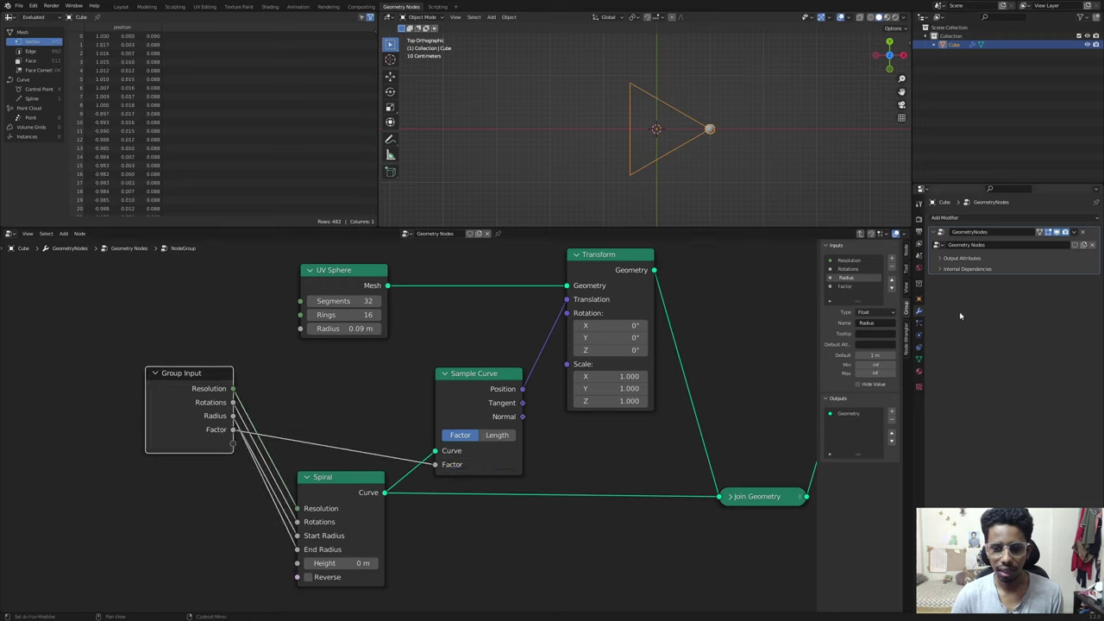
Step: Rename the Factor group input to Ani_Data and reposition the Group Input node
{"action": "left_click", "coordinate": [837, 288]}
{"action": "left_click", "coordinate": [868, 323]}
{"action": "type", "text": "An"}
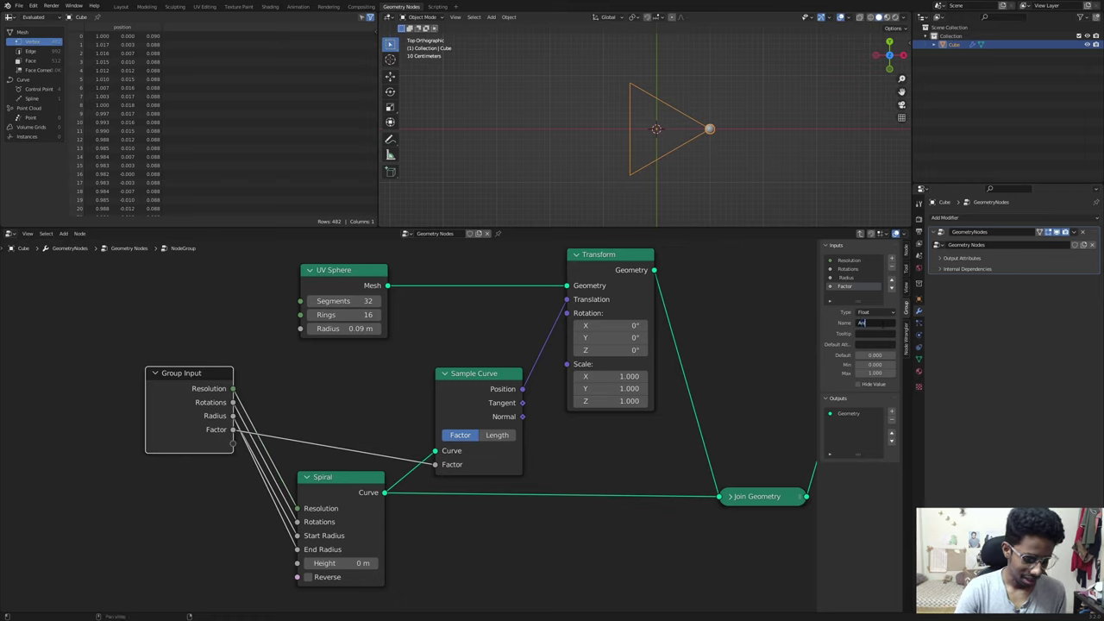
{"action": "type", "text": "i_Data"}
{"action": "key", "text": "Return"}
{"action": "left_click_drag", "start_coordinate": [178, 417], "coordinate": [154, 450]}
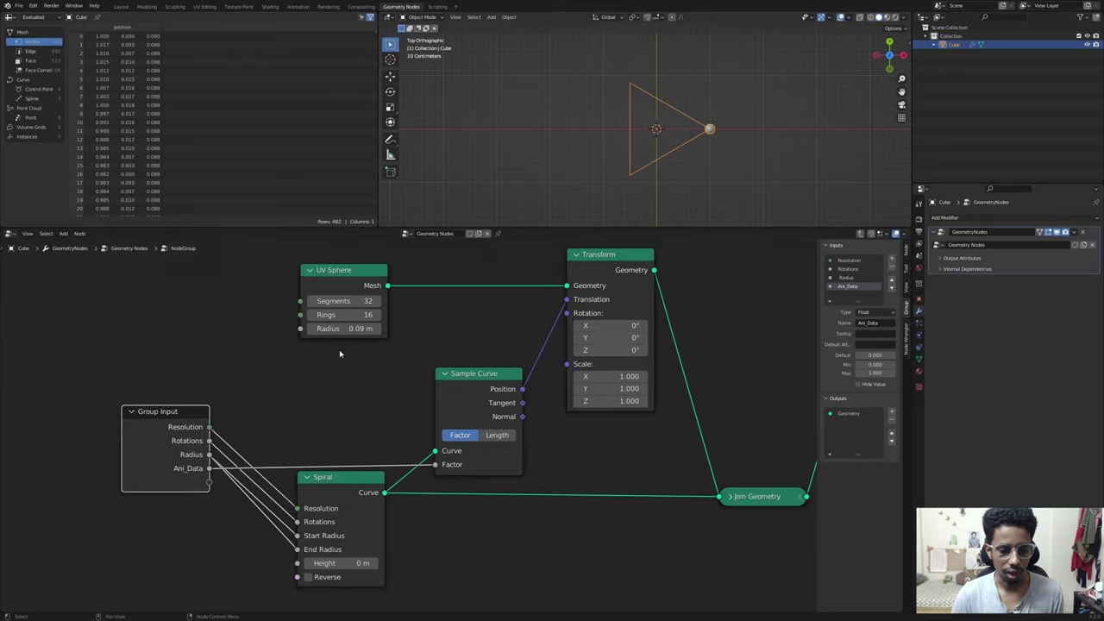
Step: Return to the main node tree and place a duplicate of the node group below the original
{"action": "key", "text": "Tab"}
{"action": "scroll", "coordinate": [426, 385], "scroll_direction": "down", "scroll_amount": 2}
{"action": "middle_click_drag", "start_coordinate": [426, 385], "coordinate": [439, 343]}
{"action": "scroll", "coordinate": [362, 372], "scroll_direction": "up", "scroll_amount": 2}
{"action": "key", "text": "n"}
{"action": "scroll", "coordinate": [365, 347], "scroll_direction": "up", "scroll_amount": 1}
{"action": "left_click_drag", "start_coordinate": [286, 349], "coordinate": [288, 331]}
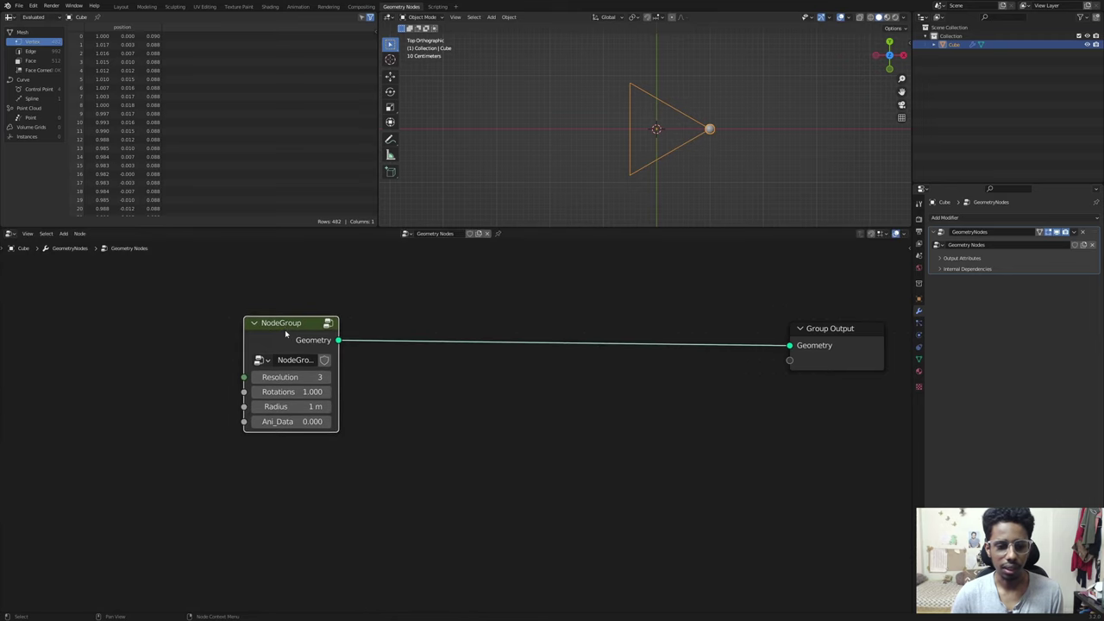
{"action": "key", "text": "shift+d"}
{"action": "left_click", "coordinate": [375, 457]}
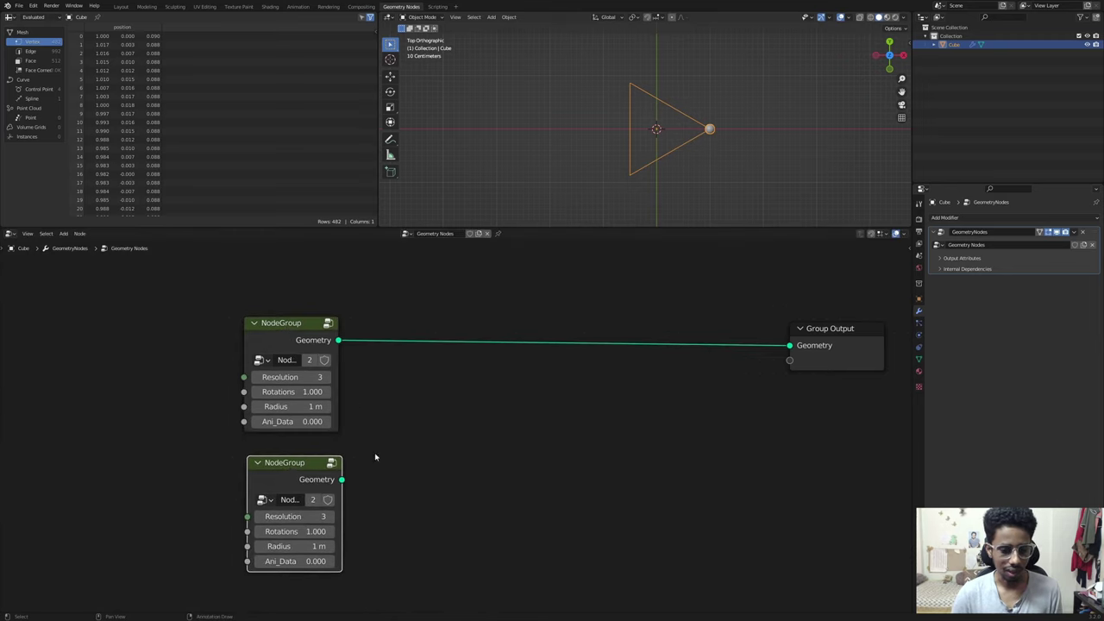
Step: Insert a Join Geometry node before the Group Output and connect both node groups to it
{"action": "key", "text": "shift+a"}
{"action": "left_click", "coordinate": [410, 421]}
{"action": "type", "text": "join"}
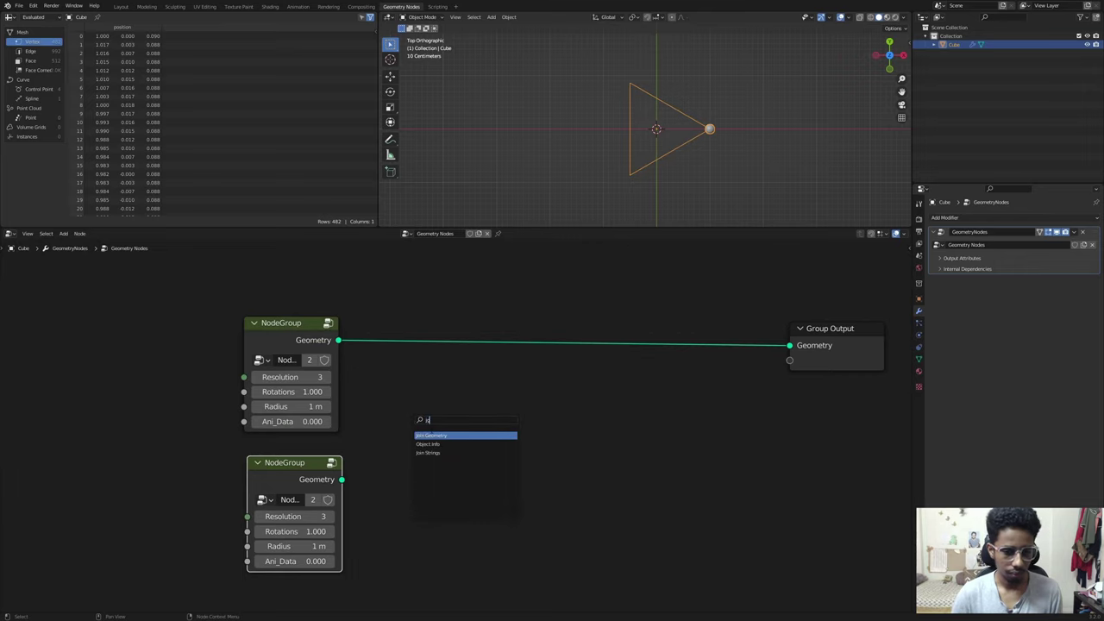
{"action": "key", "text": "Return"}
{"action": "left_click", "coordinate": [457, 335]}
{"action": "left_click_drag", "start_coordinate": [342, 479], "coordinate": [435, 363]}
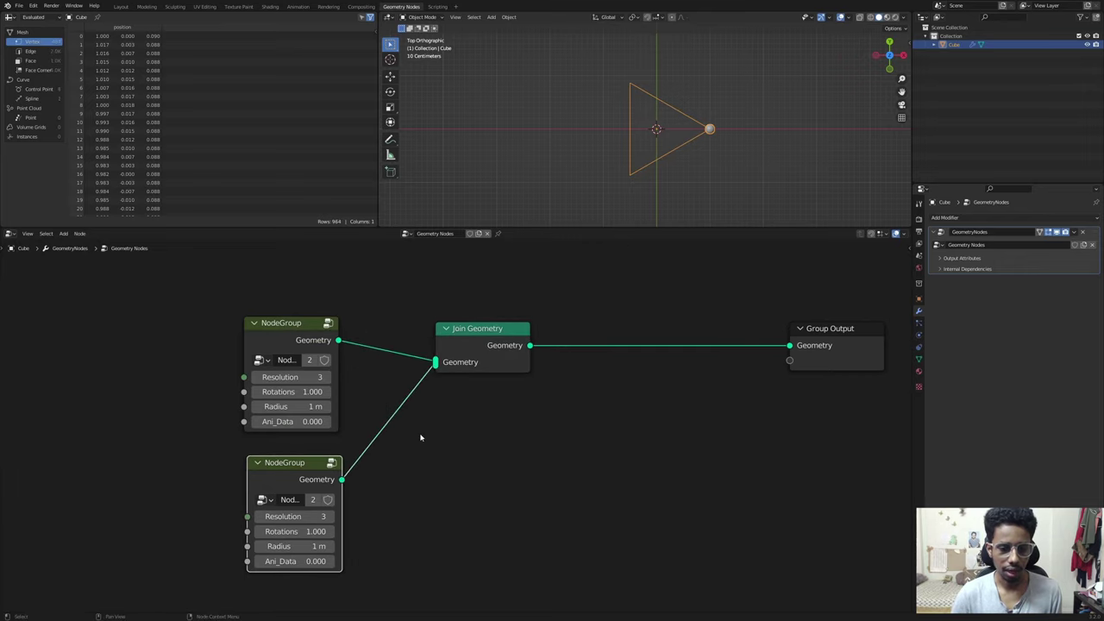
Step: Set the second node group's Resolution to 4 and Radius to 1.34 m, and reposition it below the first
{"action": "middle_click_drag", "start_coordinate": [420, 439], "coordinate": [481, 391]}
{"action": "left_click", "coordinate": [389, 467]}
{"action": "left_click_drag", "start_coordinate": [363, 482], "coordinate": [383, 497]}
{"action": "key", "text": "Escape"}
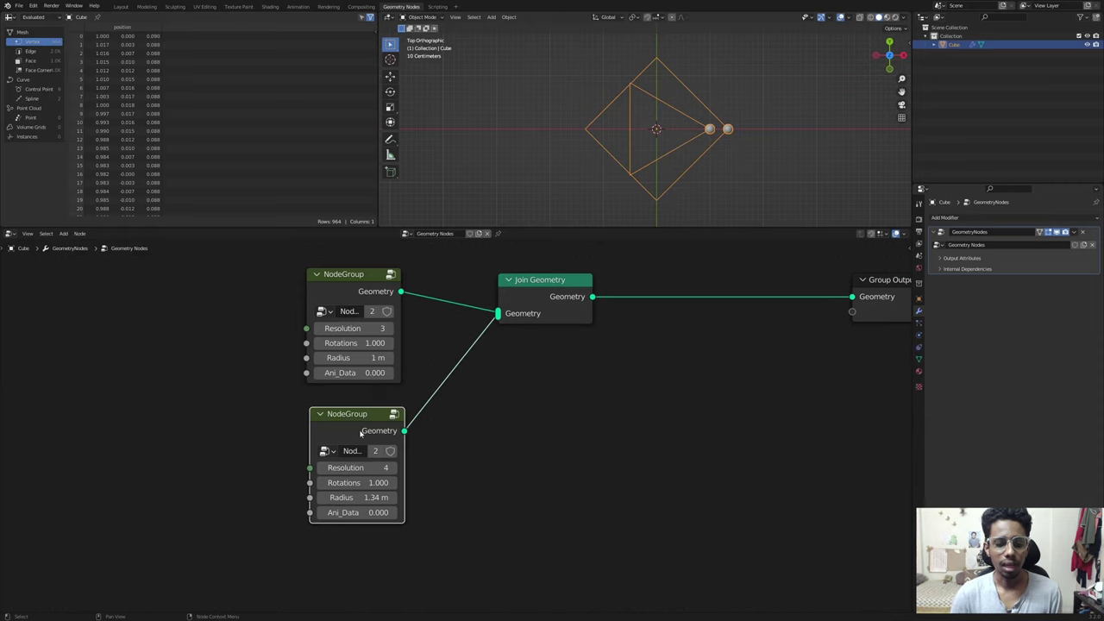
{"action": "left_click_drag", "start_coordinate": [353, 428], "coordinate": [368, 438]}
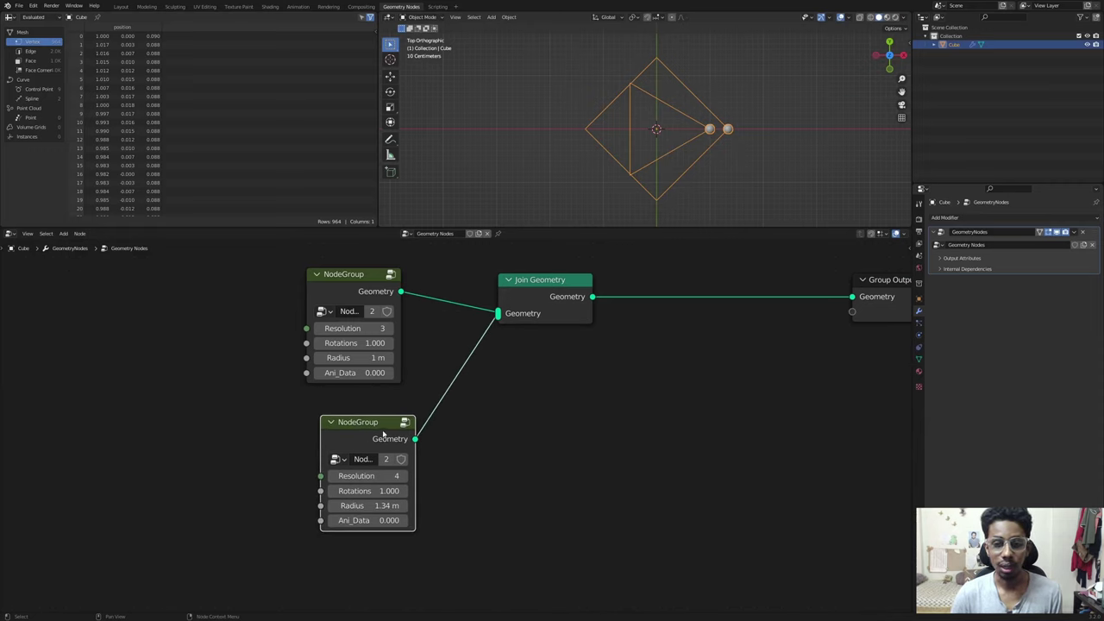
{"action": "left_click_drag", "start_coordinate": [380, 429], "coordinate": [363, 426]}
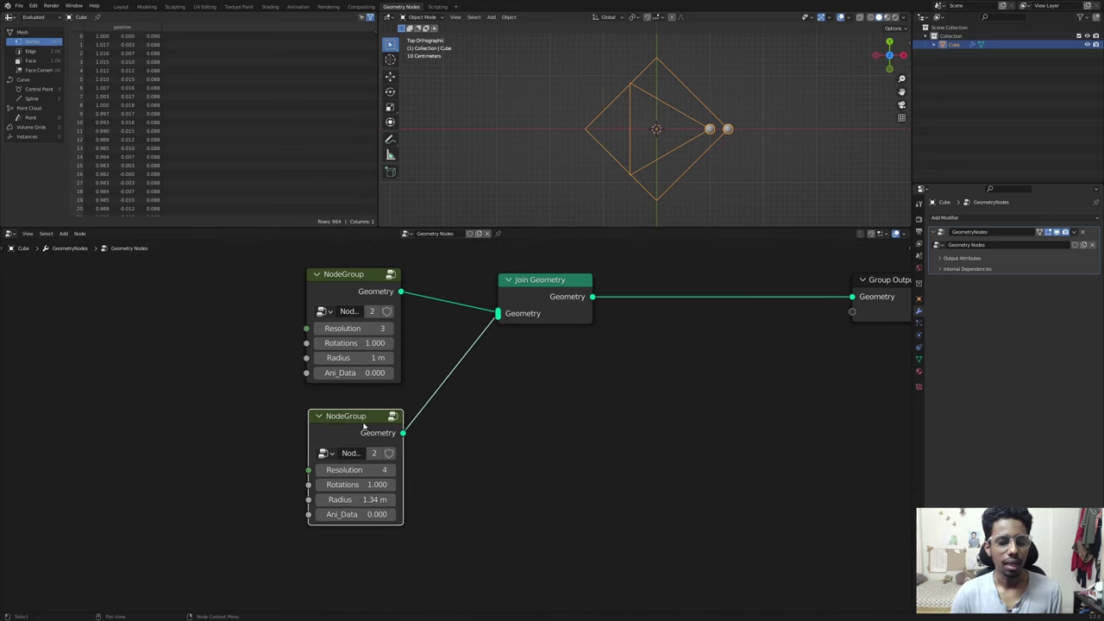
Step: Duplicate the second node group beside it and set the copy's Resolution to 5 and Radius to 1.43 m
{"action": "key", "text": "shift+d"}
{"action": "left_click", "coordinate": [521, 463]}
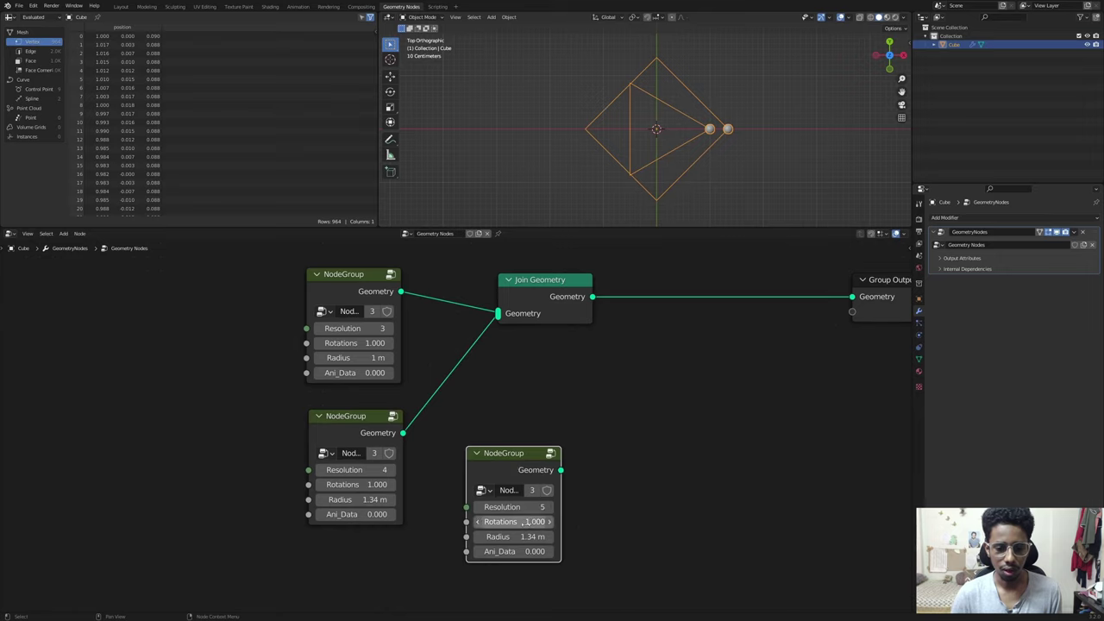
{"action": "left_click_drag", "start_coordinate": [523, 537], "coordinate": [545, 536]}
Step: Insert a duplicate Join Geometry node before the Group Output, connect the third node group to it, and raise that group's Radius to 1.57 m
{"action": "left_click", "coordinate": [555, 313]}
{"action": "key", "text": "shift+d"}
{"action": "left_click", "coordinate": [704, 315]}
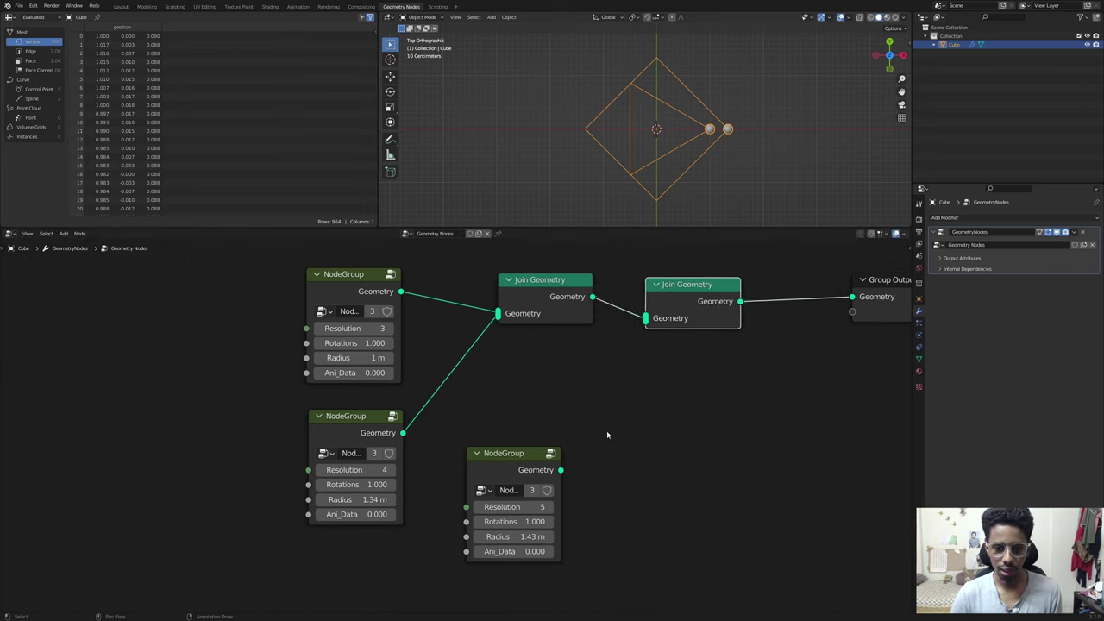
{"action": "left_click_drag", "start_coordinate": [560, 469], "coordinate": [647, 320]}
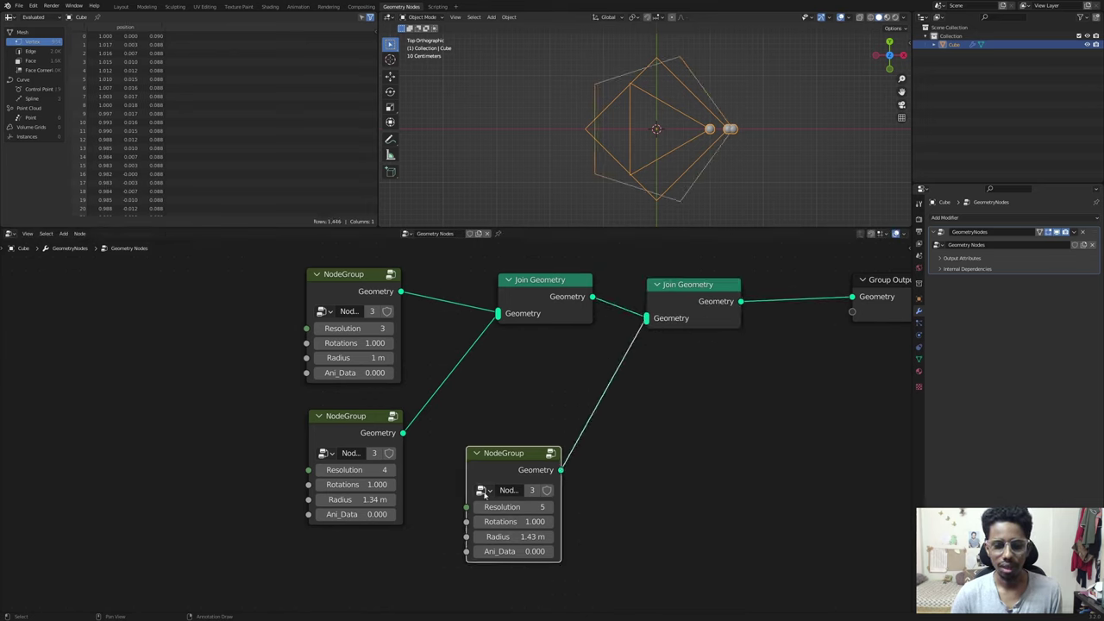
{"action": "left_click_drag", "start_coordinate": [517, 537], "coordinate": [538, 536]}
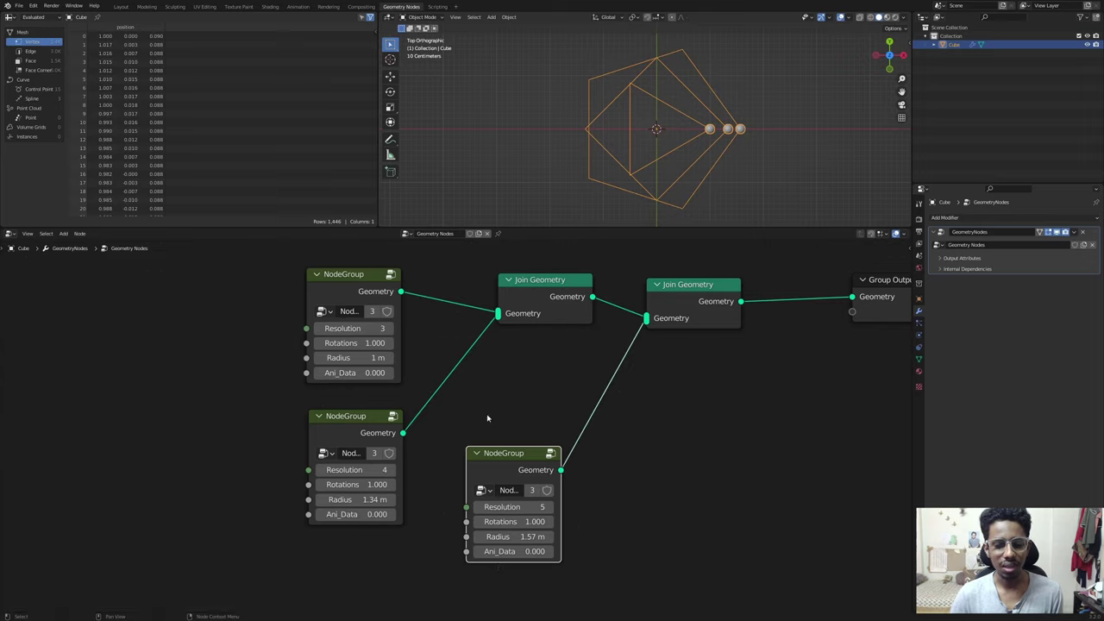
Step: Delete the second Join Geometry node and the third node group, and link the remaining Join Geometry back to the Group Output
{"action": "left_click_drag", "start_coordinate": [446, 254], "coordinate": [692, 315]}
{"action": "left_click", "coordinate": [692, 315]}
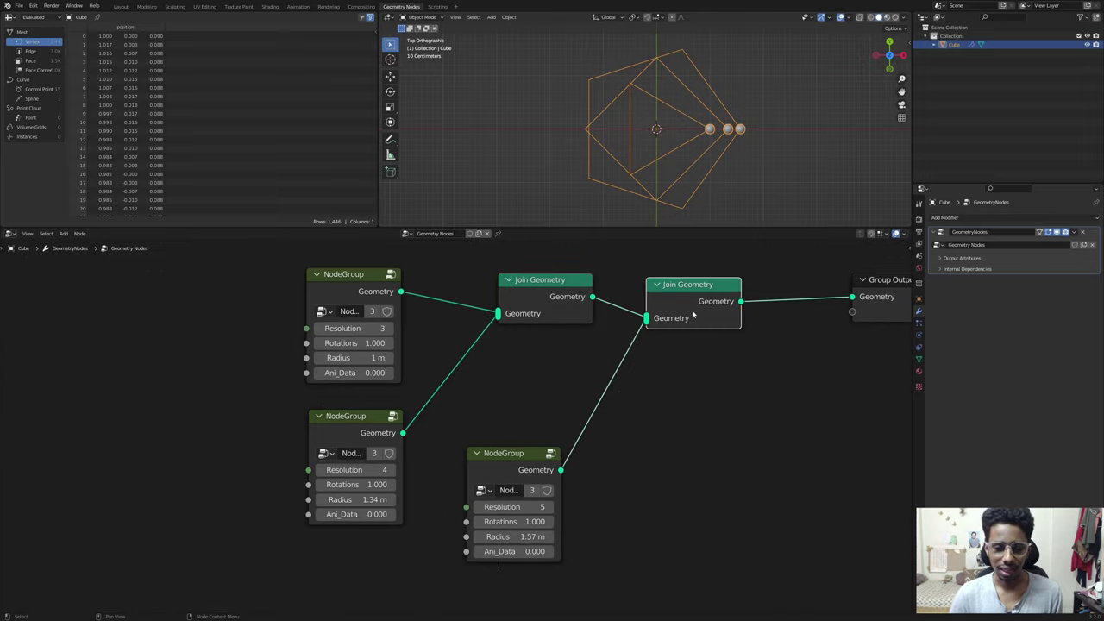
{"action": "key", "text": "x"}
{"action": "left_click", "coordinate": [543, 457]}
{"action": "key", "text": "x"}
{"action": "left_click", "coordinate": [570, 307]}
{"action": "left_click", "coordinate": [564, 301], "text": "ctrl+shift"}
Step: Move the Join Geometry node closer to the Group Output and shift the second node group toward it
{"action": "middle_click_drag", "start_coordinate": [541, 382], "coordinate": [523, 442]}
{"action": "left_click_drag", "start_coordinate": [522, 363], "coordinate": [642, 355]}
{"action": "left_click", "coordinate": [337, 479]}
{"action": "left_click_drag", "start_coordinate": [337, 480], "coordinate": [451, 485]}
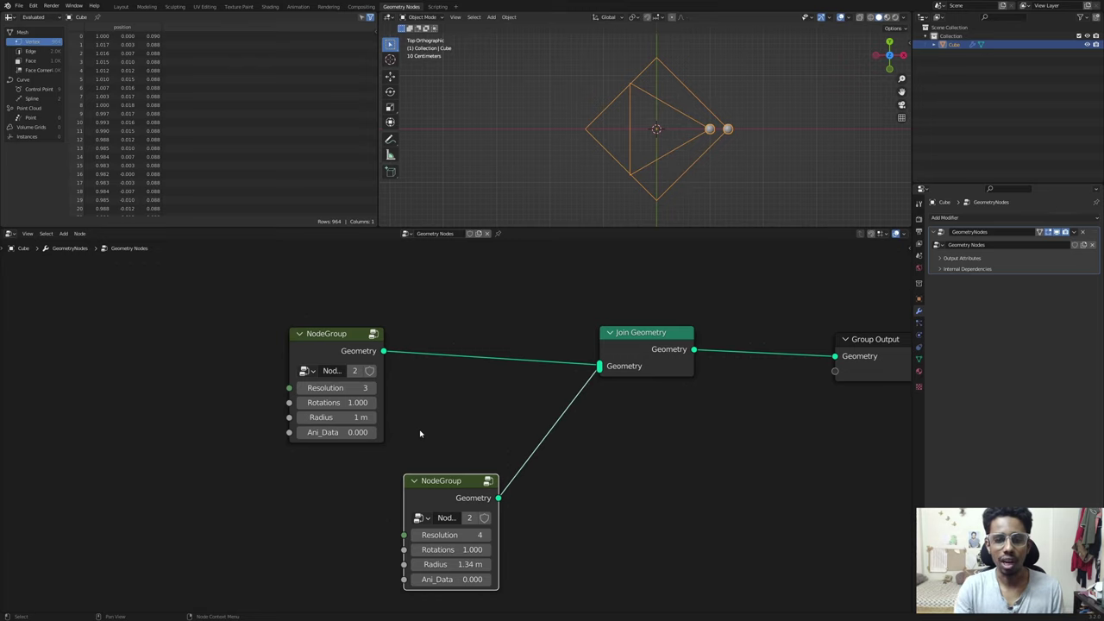
{"action": "scroll", "coordinate": [447, 411], "scroll_direction": "up", "scroll_amount": 1}
{"action": "middle_click_drag", "start_coordinate": [448, 410], "coordinate": [582, 376]}
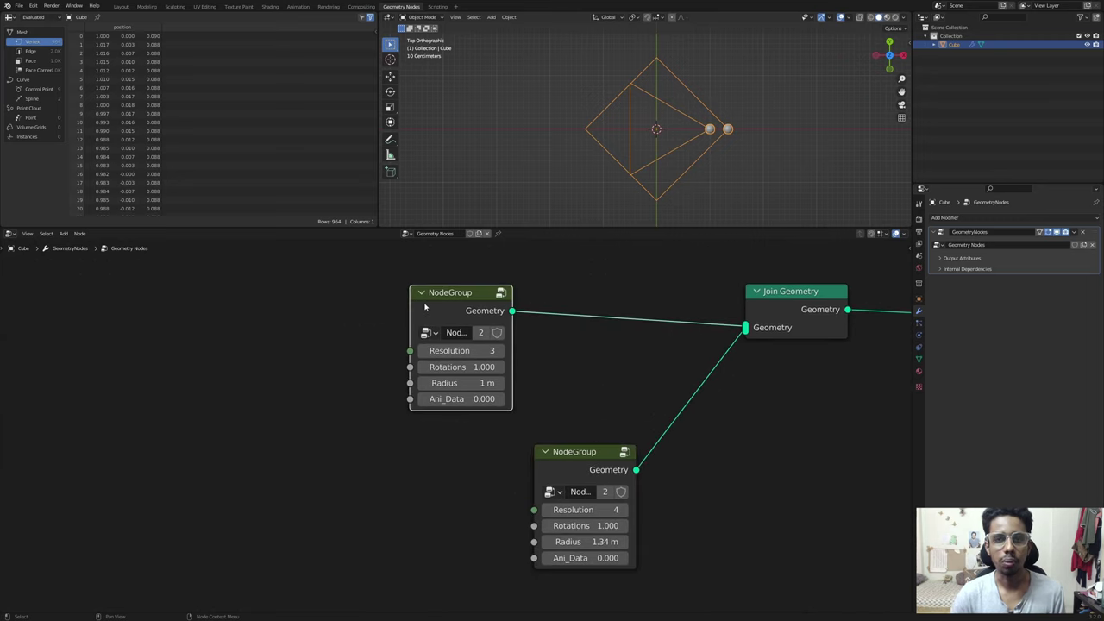
Step: Inside the node group, connect Resolution, Rotations, Radius and Ani_Data from the Group Input to new Group Output sockets, and return to the main tree
{"action": "key", "text": "Tab"}
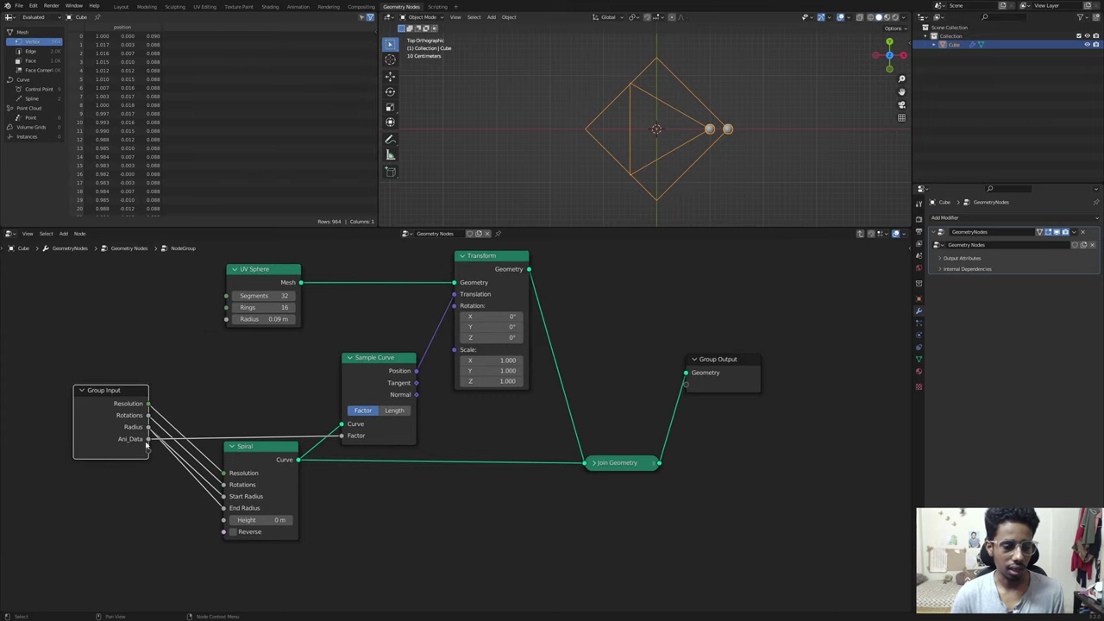
{"action": "key", "text": "Tab"}
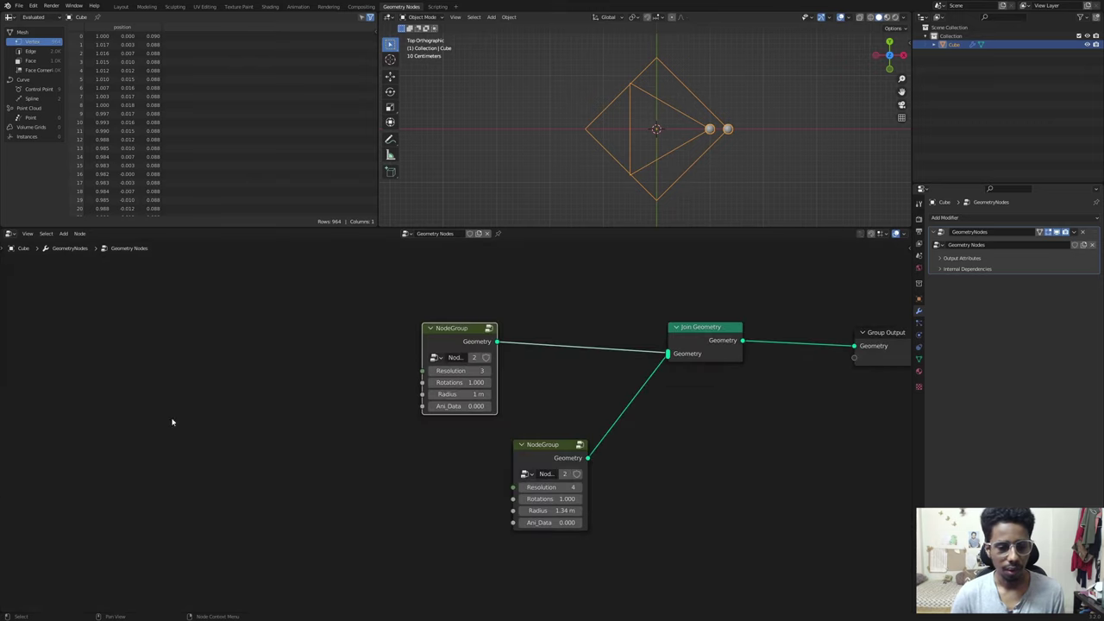
{"action": "key", "text": "Tab"}
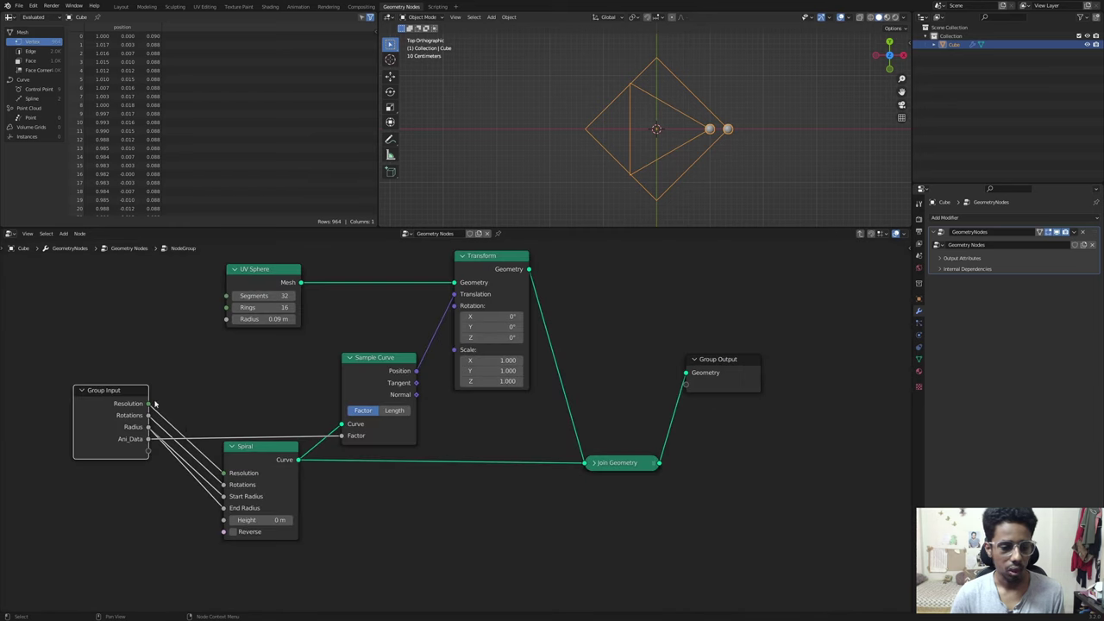
{"action": "left_click_drag", "start_coordinate": [149, 403], "coordinate": [686, 384]}
{"action": "left_click_drag", "start_coordinate": [149, 415], "coordinate": [685, 395]}
{"action": "left_click_drag", "start_coordinate": [148, 426], "coordinate": [685, 407]}
{"action": "left_click_drag", "start_coordinate": [148, 439], "coordinate": [686, 419]}
{"action": "key", "text": "Tab"}
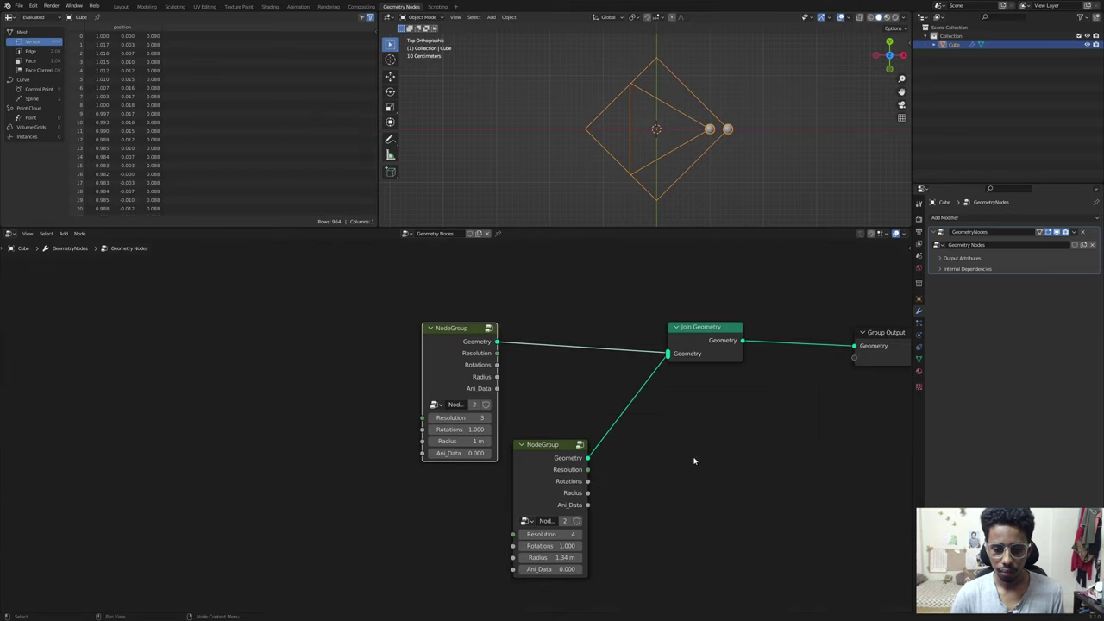
Step: Place the second node group below and between the first node group and the Join Geometry node
{"action": "left_click_drag", "start_coordinate": [557, 459], "coordinate": [651, 438]}
{"action": "scroll", "coordinate": [440, 345], "scroll_direction": "up", "scroll_amount": 2}
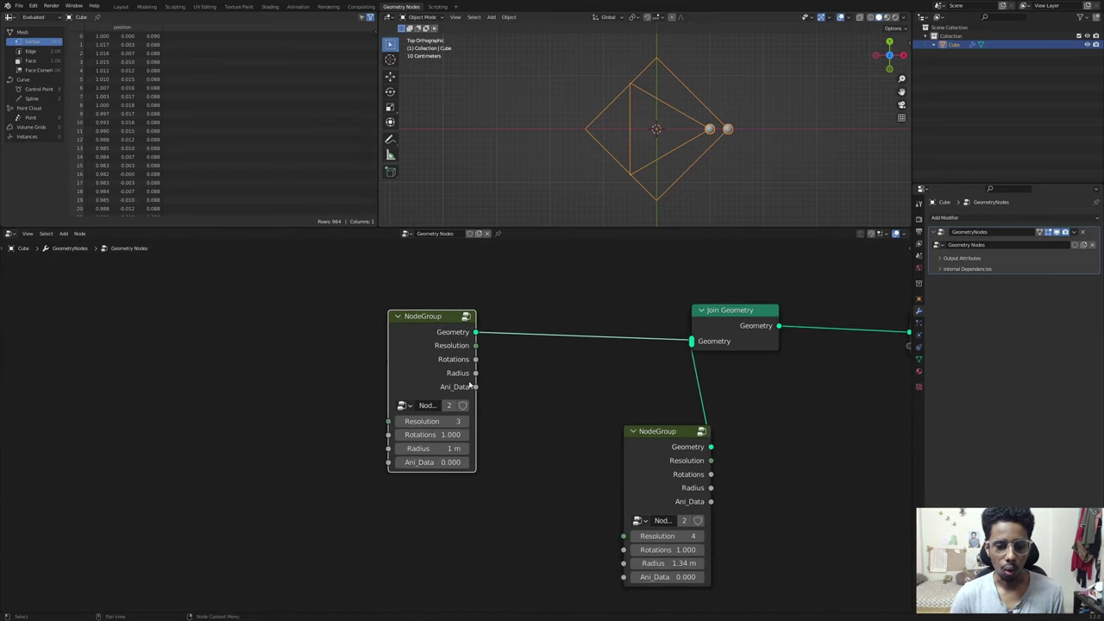
{"action": "left_click_drag", "start_coordinate": [640, 454], "coordinate": [557, 457]}
{"action": "middle_click_drag", "start_coordinate": [626, 437], "coordinate": [579, 434]}
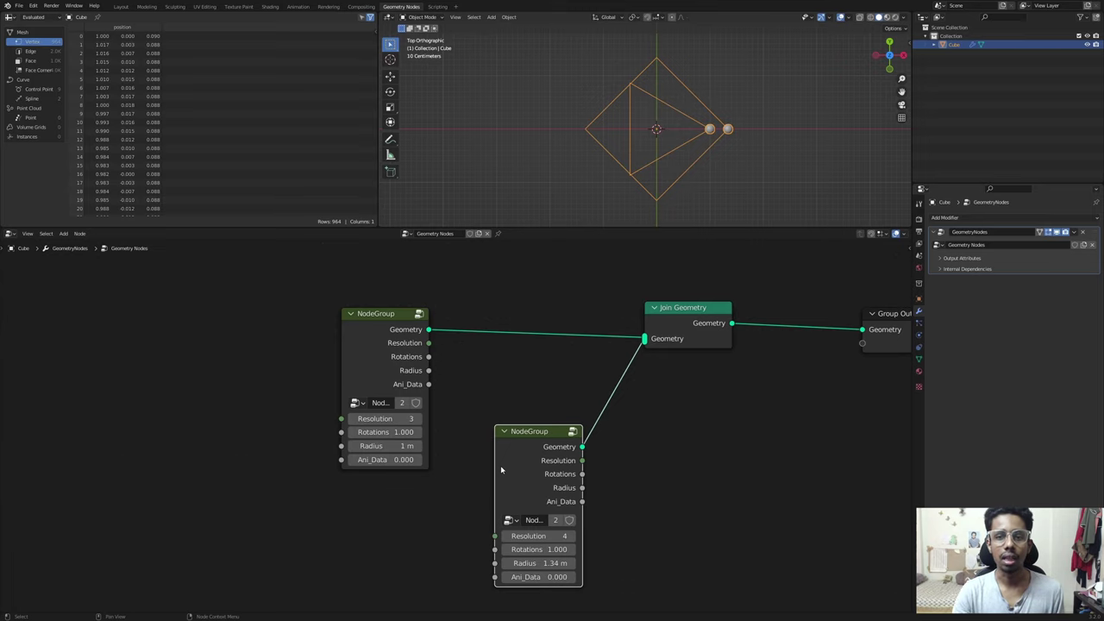
Step: Try deleting the Sample Curve node inside the shared node group and compare both group instances in the main tree
{"action": "key", "text": "Tab"}
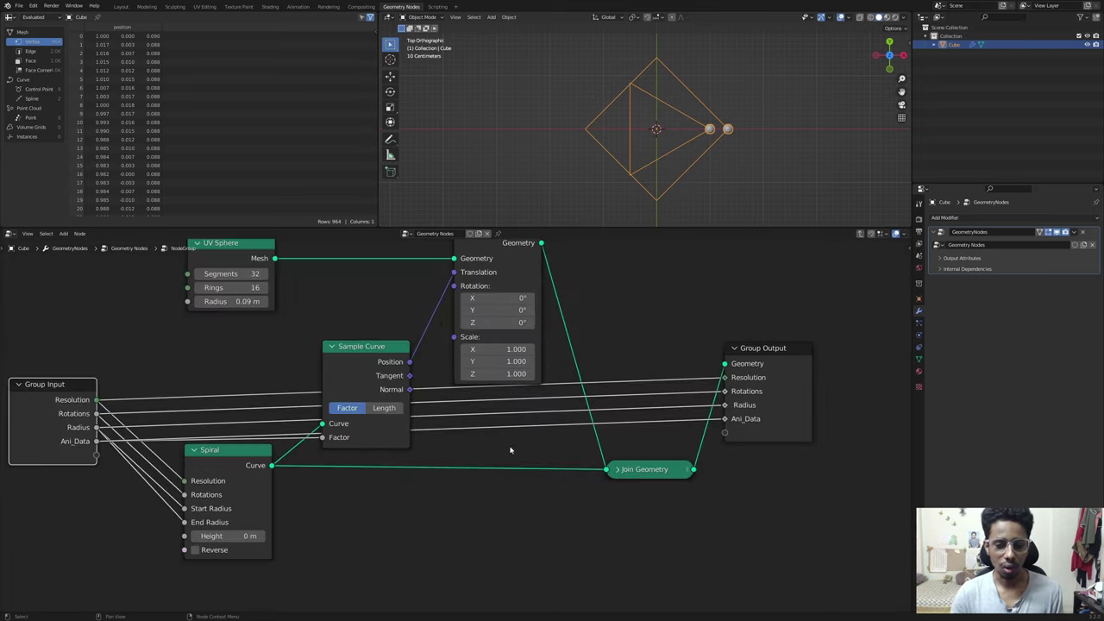
{"action": "left_click", "coordinate": [348, 359]}
{"action": "key", "text": "x"}
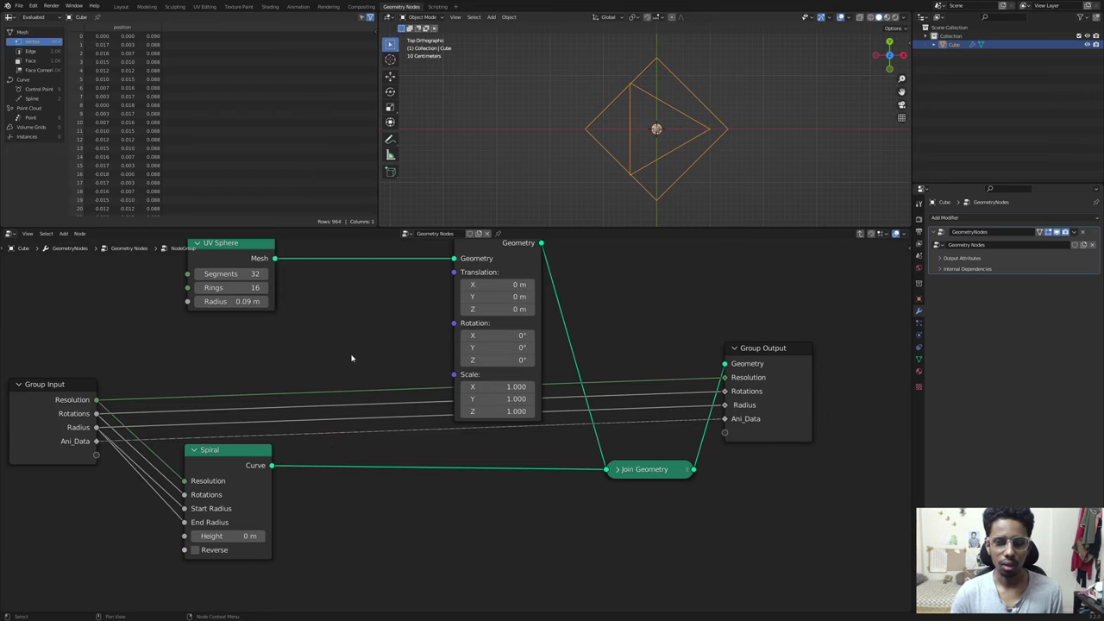
{"action": "key", "text": "Tab"}
{"action": "key", "text": "Tab"}
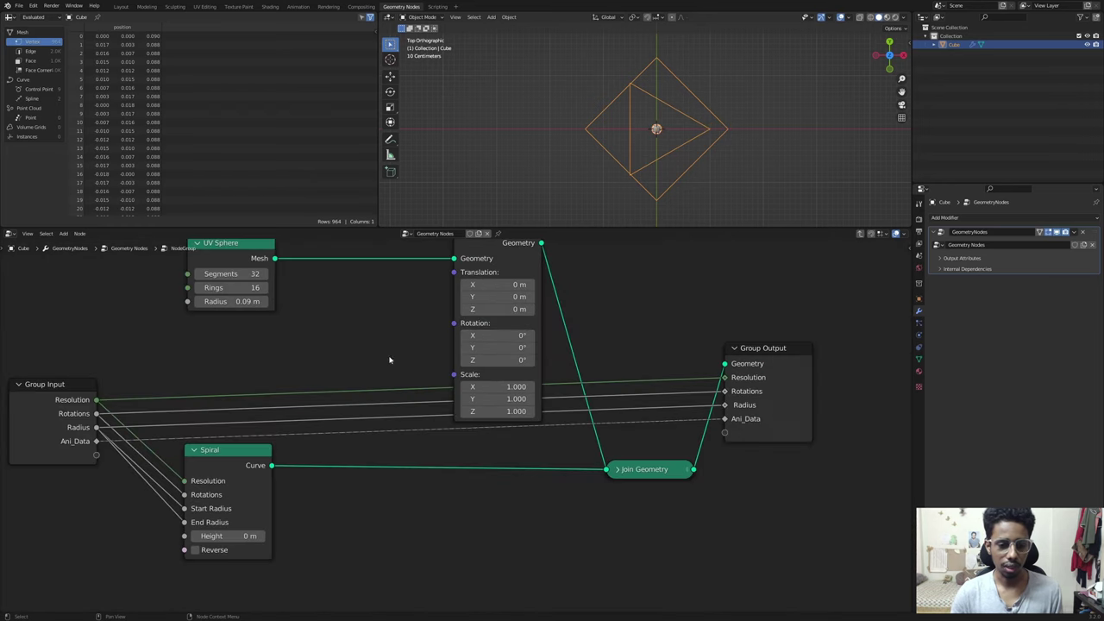
{"action": "key", "text": "Tab"}
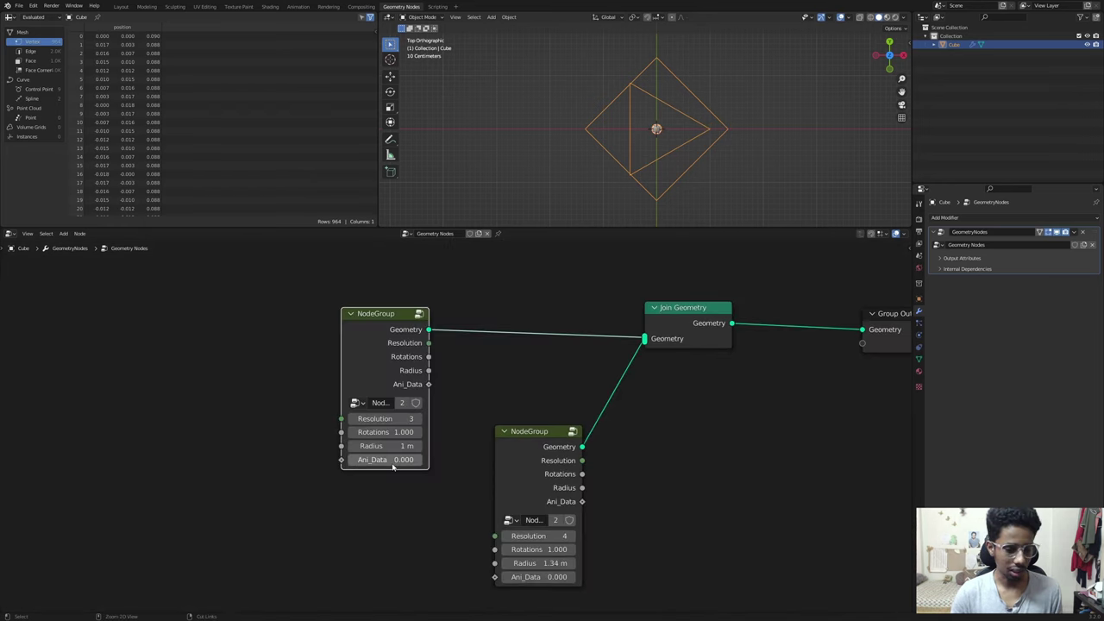
{"action": "left_click", "coordinate": [497, 472]}
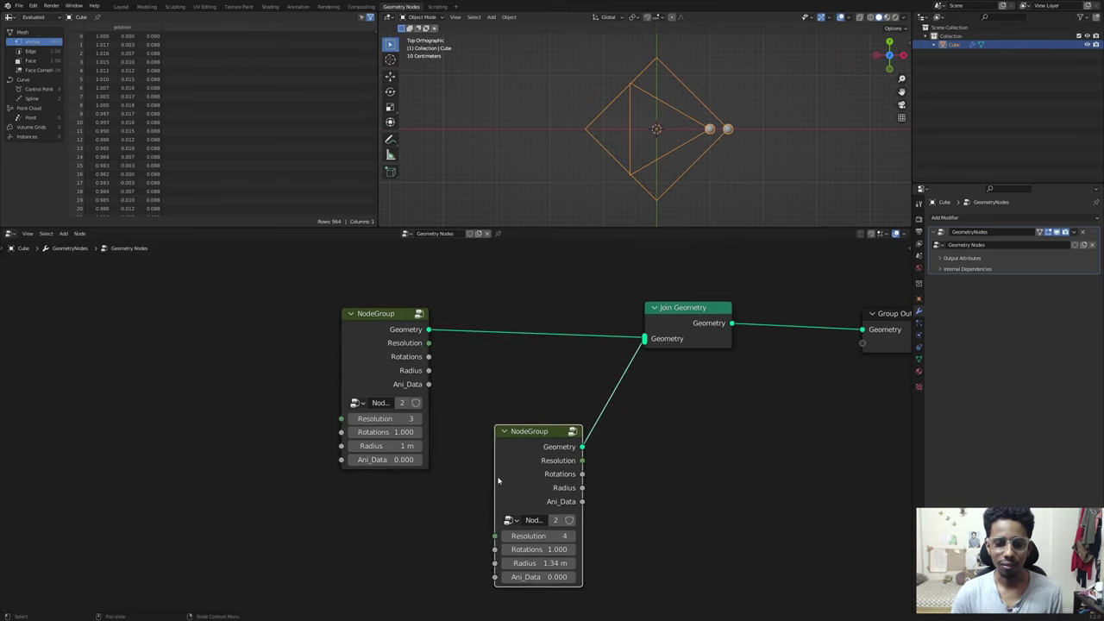
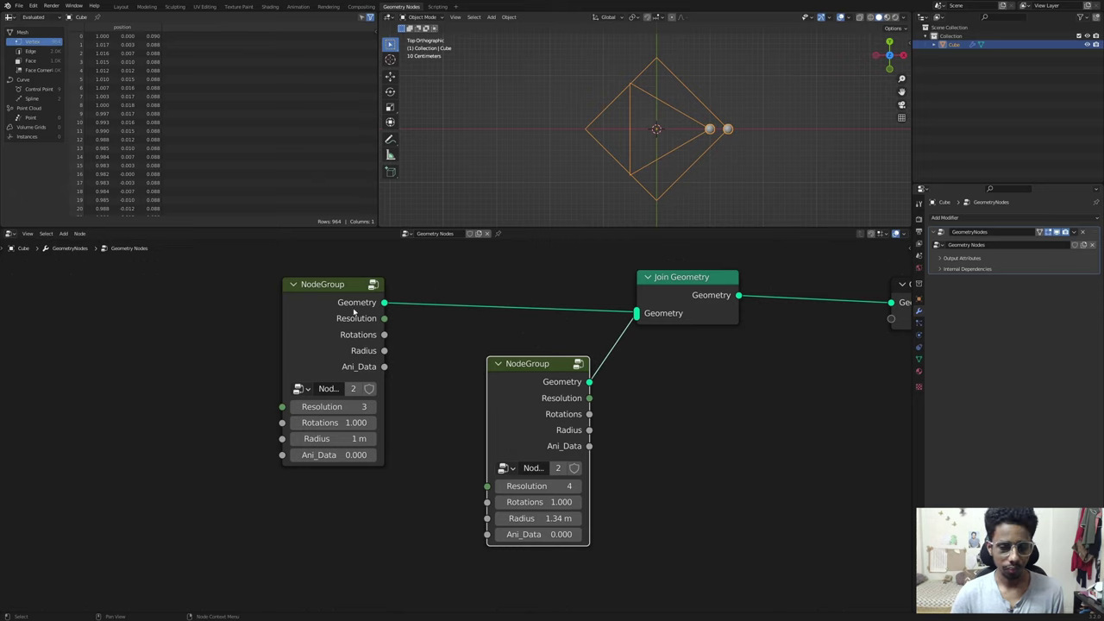
Step: Rearrange the two node groups and the Join Geometry node to space them out evenly before the Group Output
{"action": "left_click_drag", "start_coordinate": [518, 383], "coordinate": [516, 366]}
{"action": "left_click_drag", "start_coordinate": [698, 307], "coordinate": [716, 293]}
{"action": "middle_click_drag", "start_coordinate": [656, 339], "coordinate": [544, 429]}
{"action": "left_click_drag", "start_coordinate": [810, 391], "coordinate": [831, 371]}
{"action": "middle_click_drag", "start_coordinate": [559, 401], "coordinate": [615, 354]}
{"action": "left_click_drag", "start_coordinate": [639, 330], "coordinate": [634, 331]}
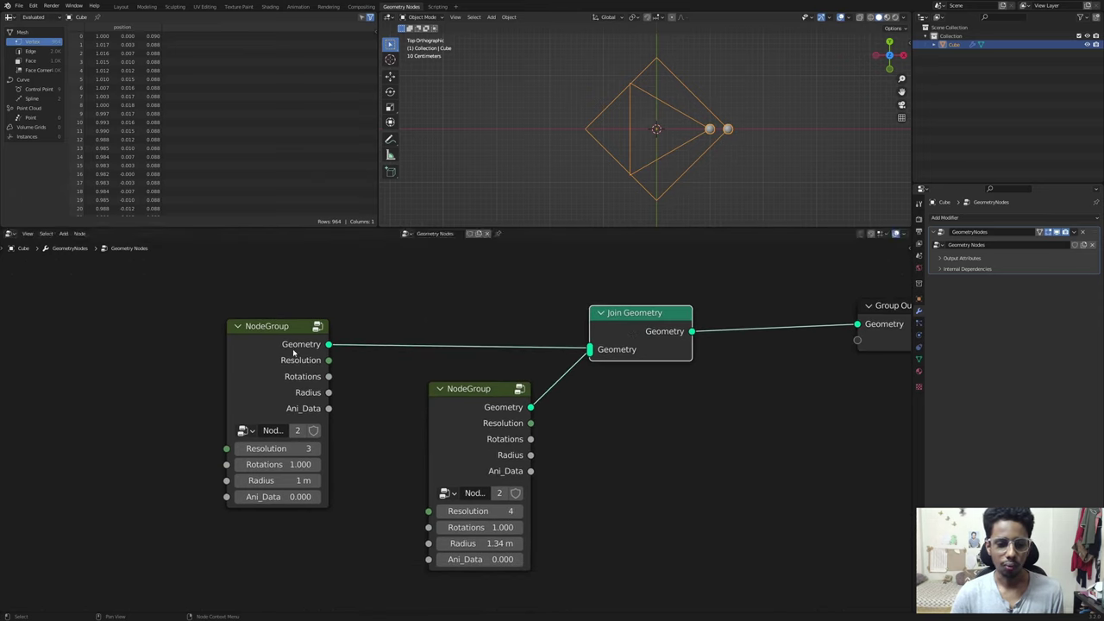
{"action": "left_click_drag", "start_coordinate": [293, 352], "coordinate": [297, 347]}
{"action": "left_click", "coordinate": [635, 348]}
{"action": "mouse_move", "coordinate": [518, 393]}
{"action": "left_mouse_down"}
{"action": "mouse_move", "coordinate": [453, 419]}
{"action": "mouse_move", "coordinate": [505, 402]}
{"action": "left_mouse_up"}
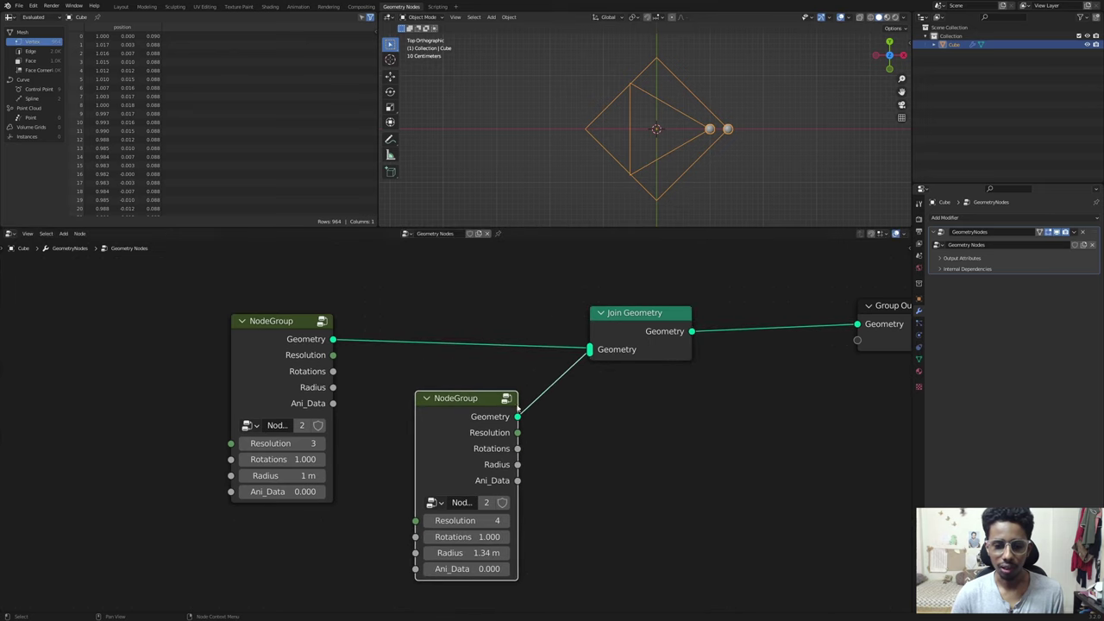
{"action": "left_click_drag", "start_coordinate": [667, 336], "coordinate": [670, 330]}
{"action": "left_click_drag", "start_coordinate": [440, 423], "coordinate": [472, 423]}
Step: Remove the Join Geometry node while keeping the first node group linked to the Group Output, and open that group for editing
{"action": "left_click", "coordinate": [632, 323]}
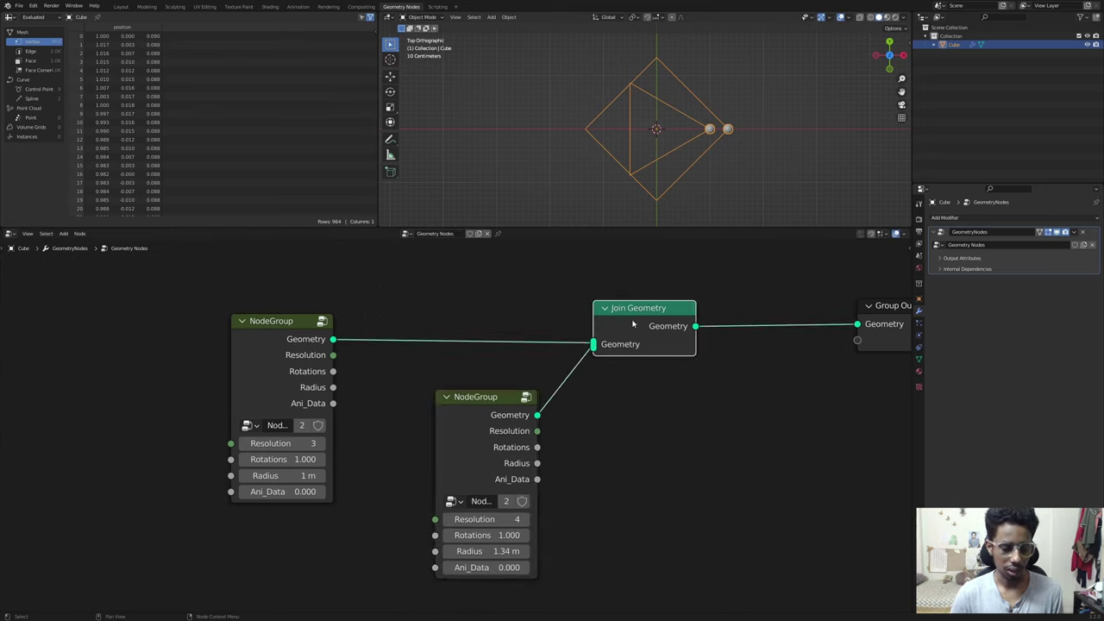
{"action": "key", "text": "ctrl+x"}
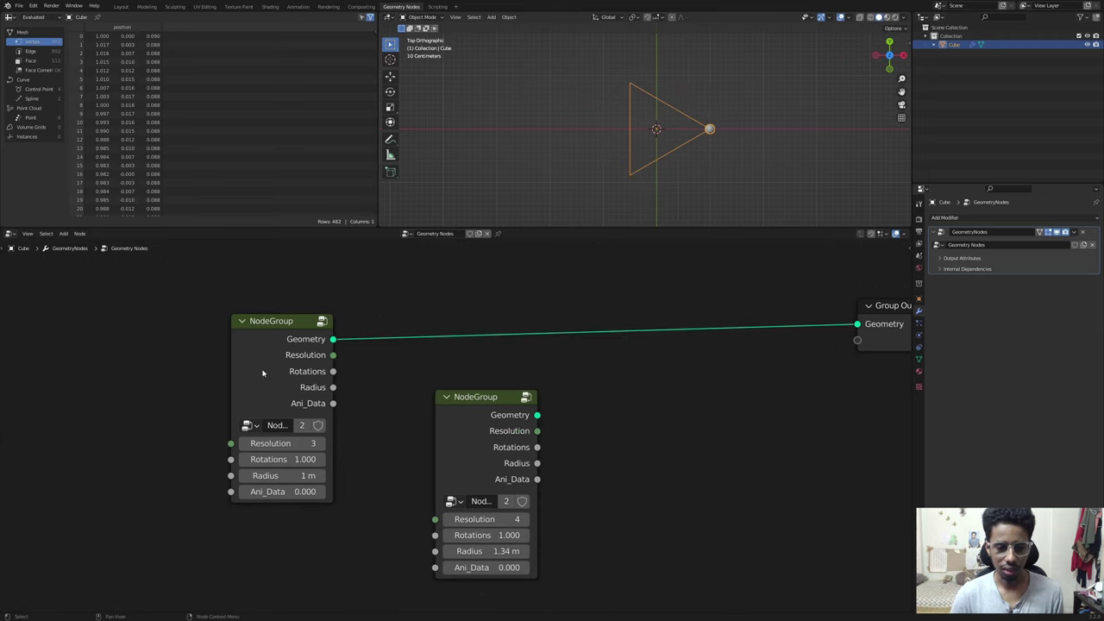
{"action": "left_click", "coordinate": [263, 373]}
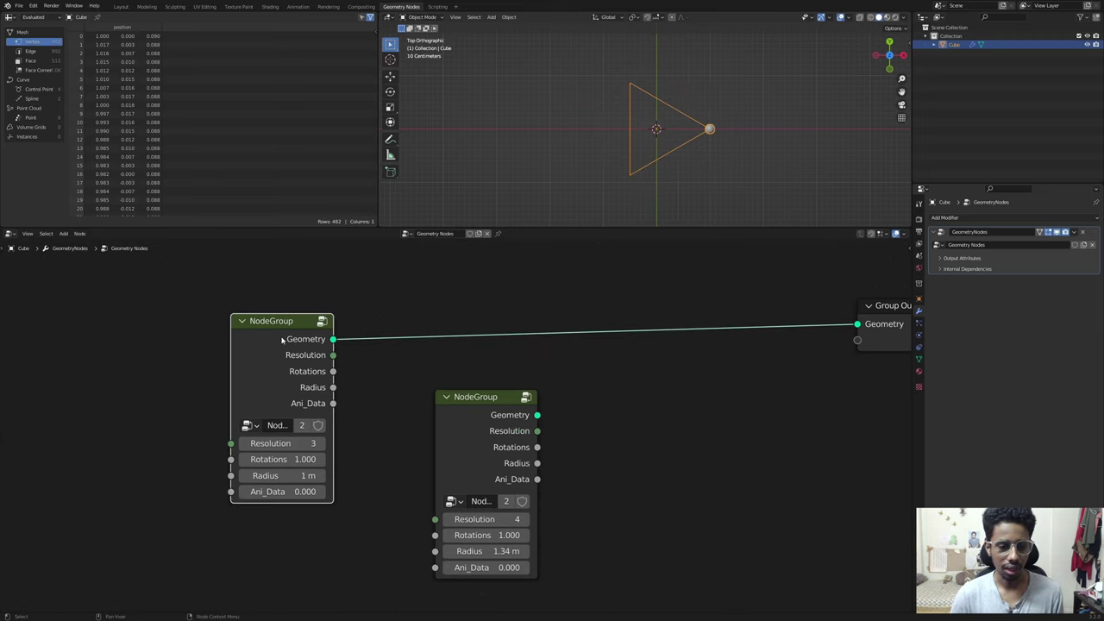
{"action": "key", "text": "Tab"}
{"action": "scroll", "coordinate": [586, 366], "scroll_direction": "down", "scroll_amount": 2}
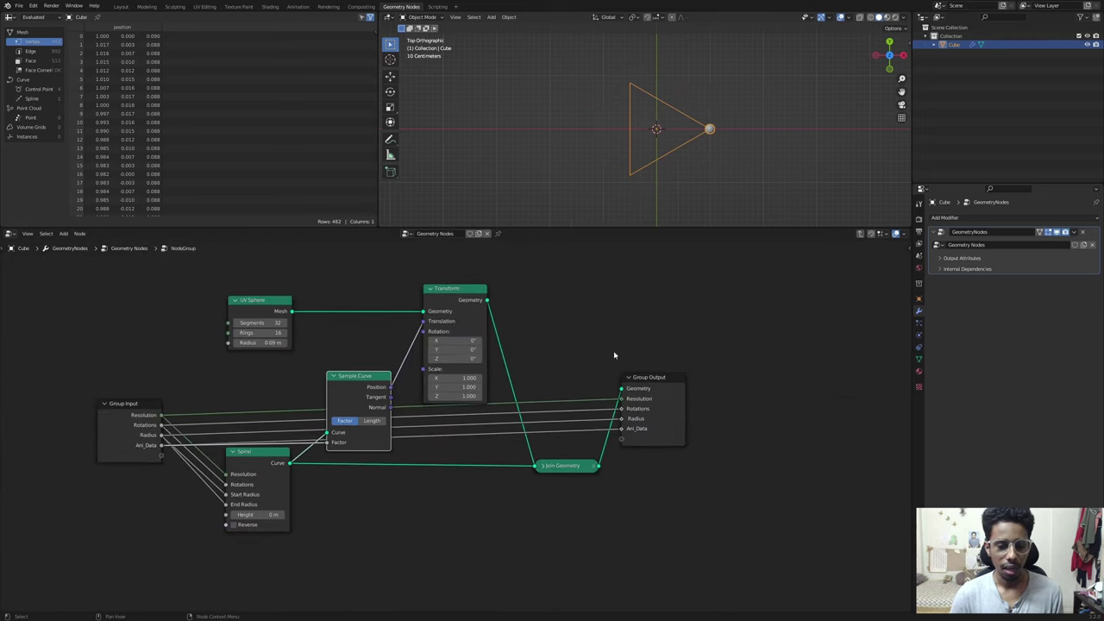
Step: Shift the Group Output node slightly away from the other nodes, and display the group's input and output socket settings
{"action": "left_click", "coordinate": [641, 411]}
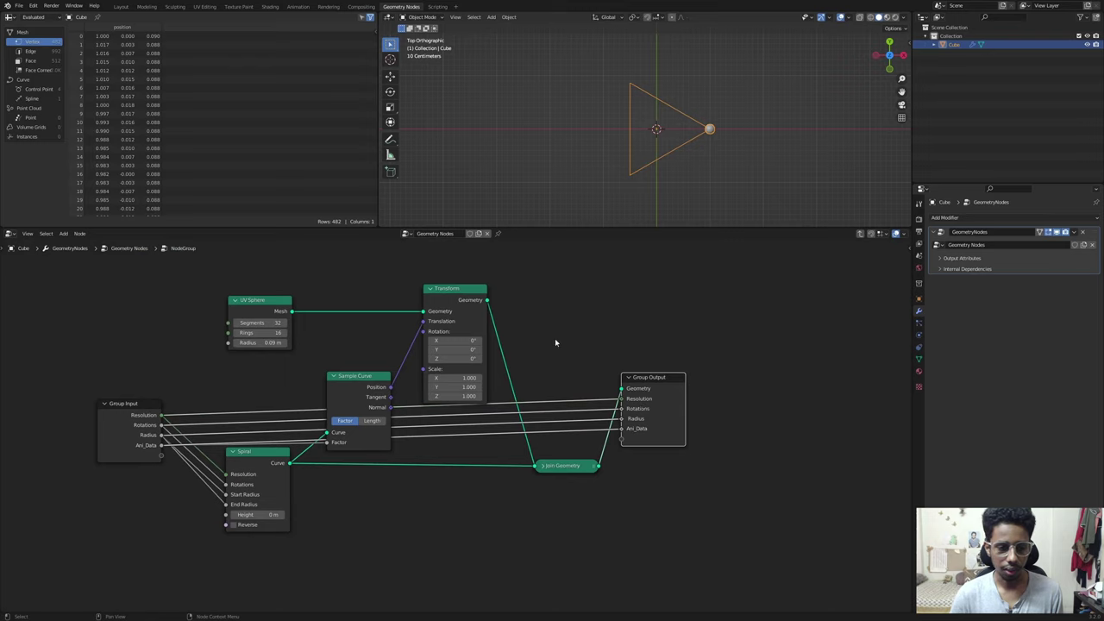
{"action": "left_click_drag", "start_coordinate": [651, 412], "coordinate": [663, 414]}
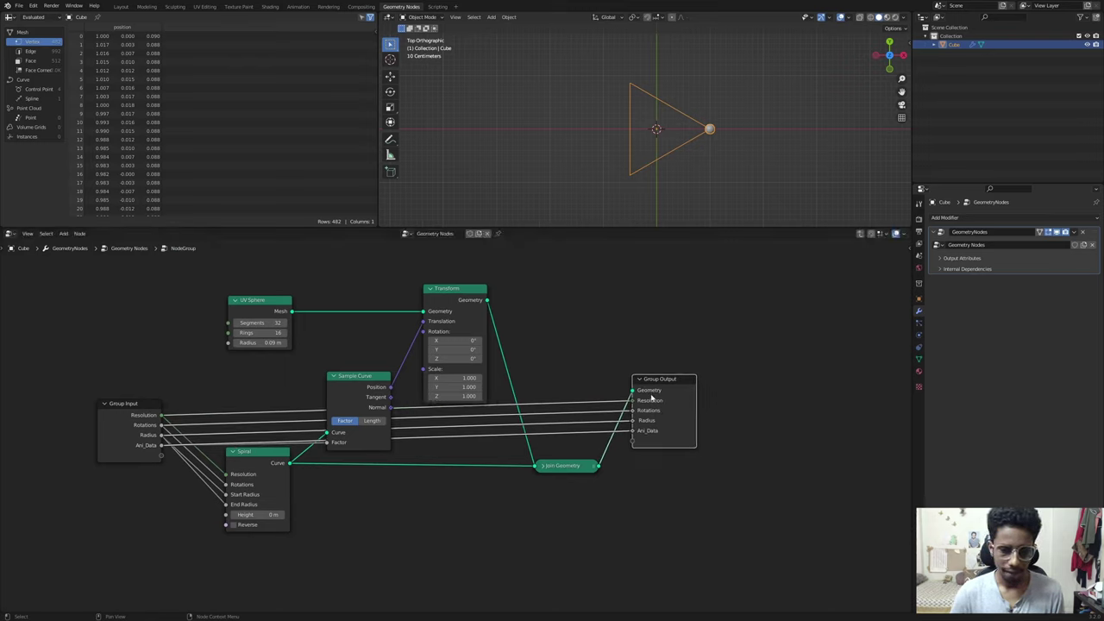
{"action": "mouse_move", "coordinate": [651, 396]}
{"action": "left_click", "coordinate": [121, 403]}
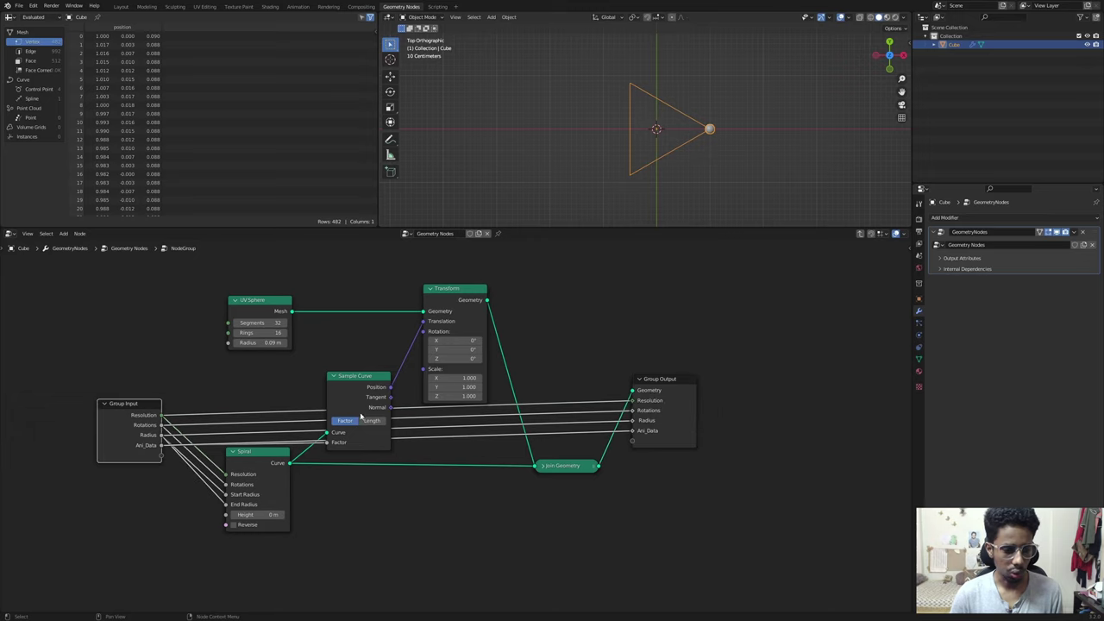
{"action": "key", "text": "n"}
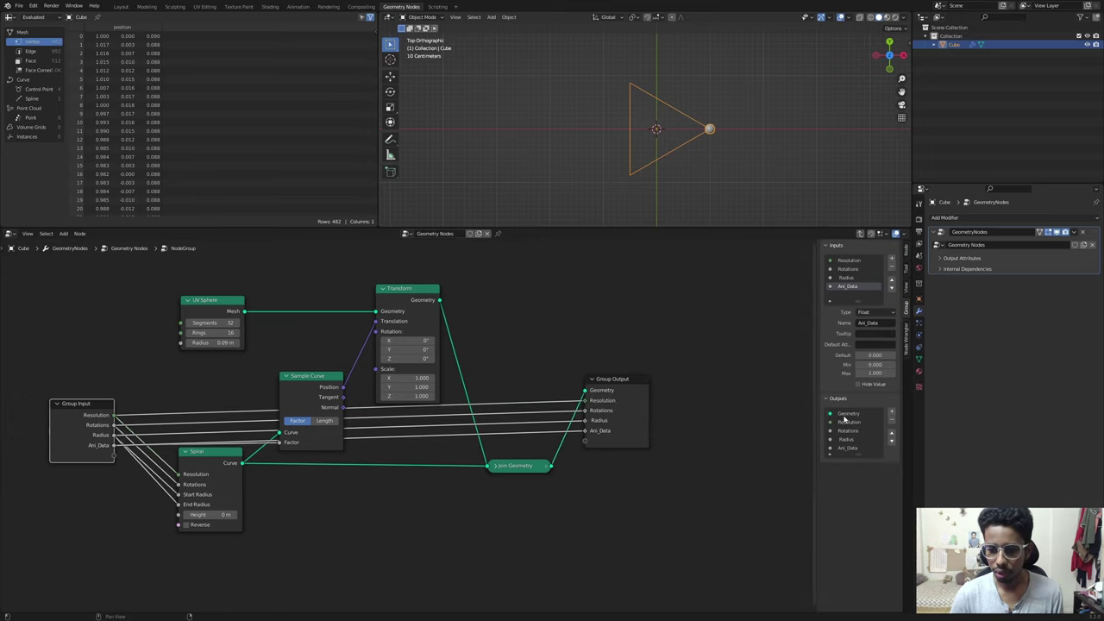
{"action": "left_click", "coordinate": [849, 414]}
{"action": "left_click", "coordinate": [891, 412]}
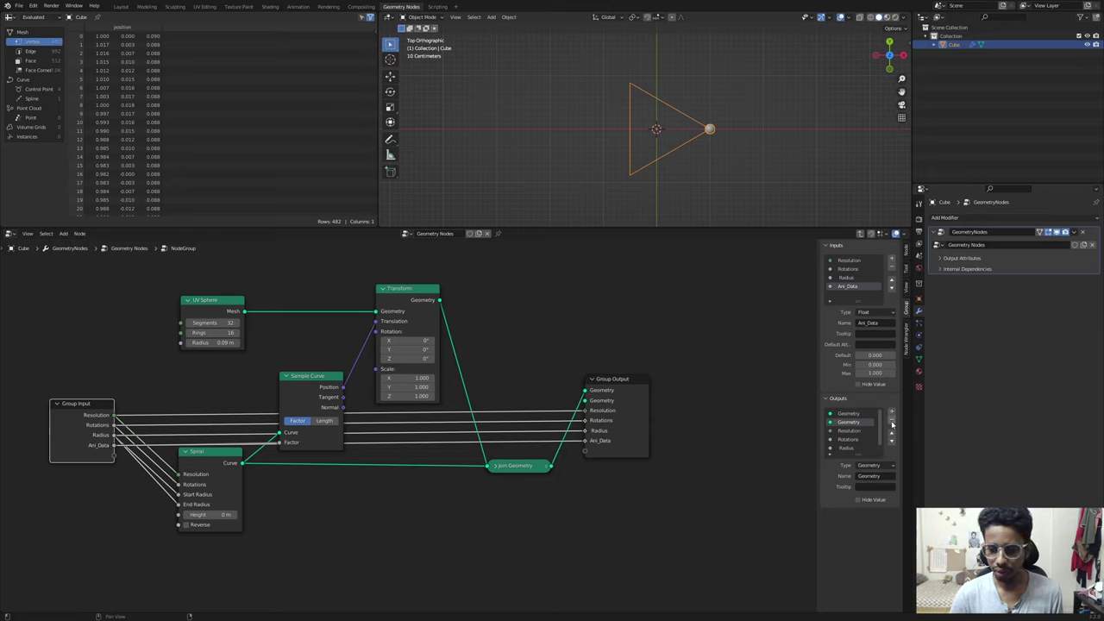
{"action": "left_click", "coordinate": [891, 422]}
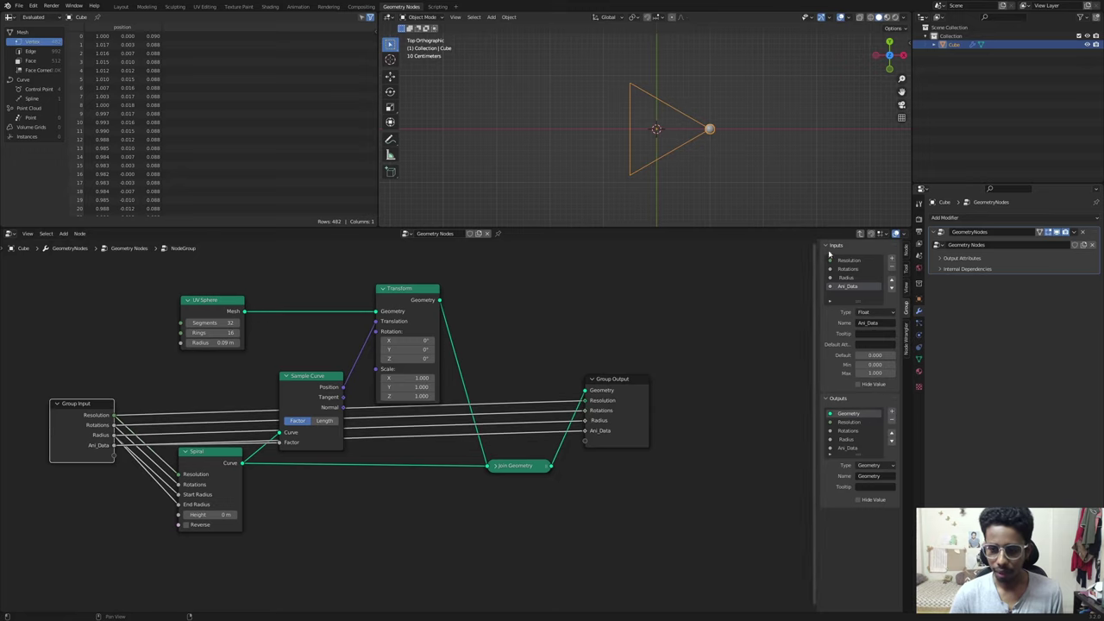
Step: Add a group input socket of type Geometry, name it Geometry, and place it first in the input list
{"action": "left_click", "coordinate": [859, 269]}
{"action": "left_click", "coordinate": [849, 259]}
{"action": "left_click", "coordinate": [892, 259]}
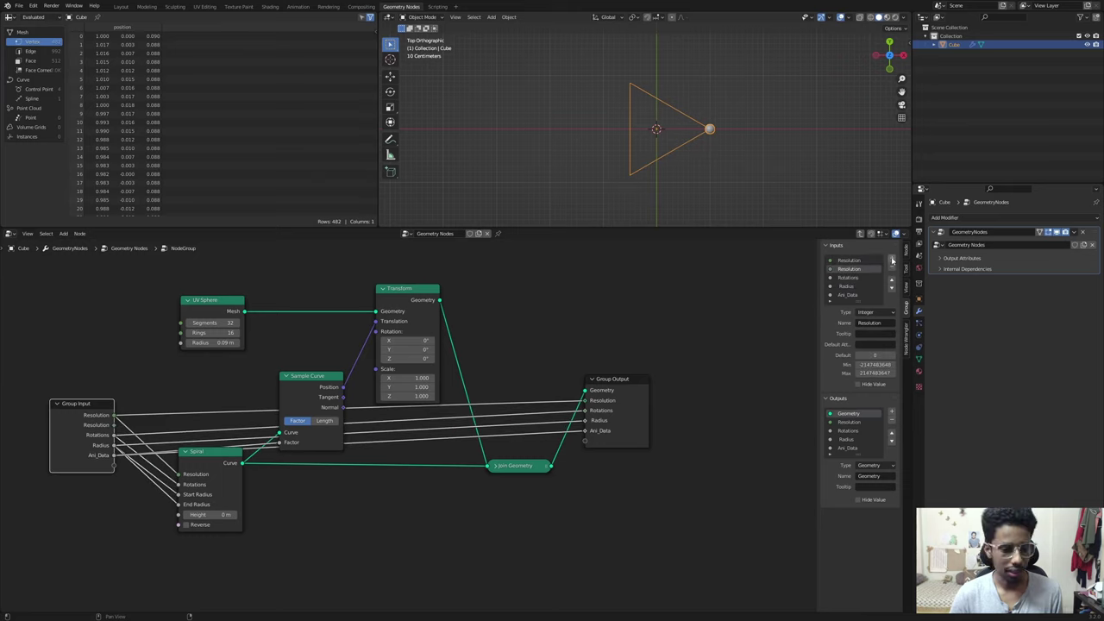
{"action": "left_click", "coordinate": [873, 312]}
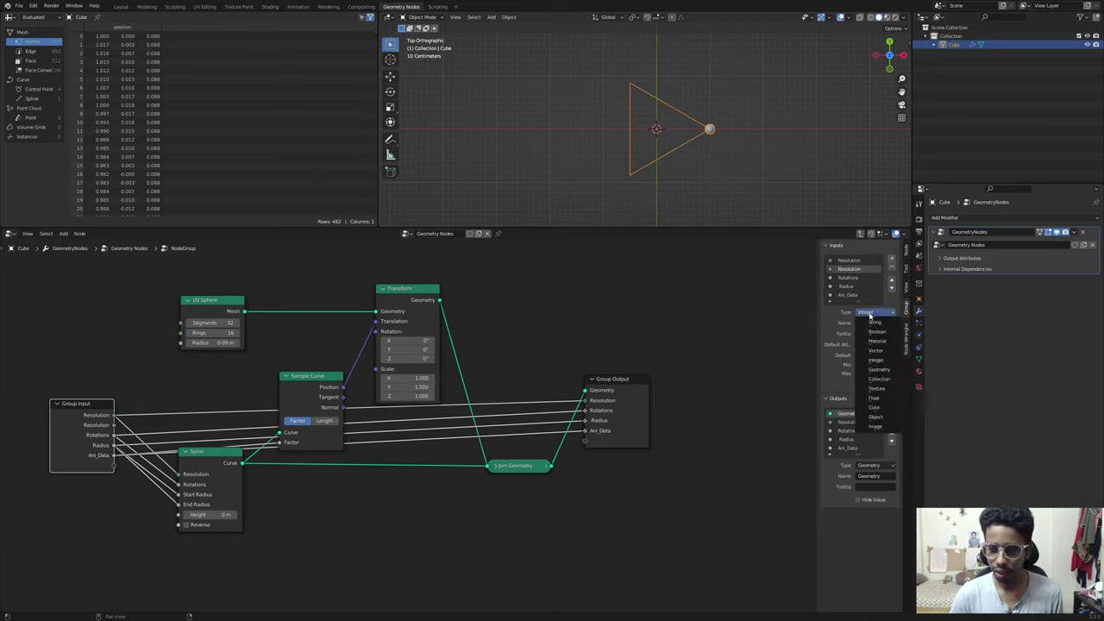
{"action": "left_click", "coordinate": [874, 370]}
{"action": "left_click", "coordinate": [892, 282]}
{"action": "left_click", "coordinate": [870, 322]}
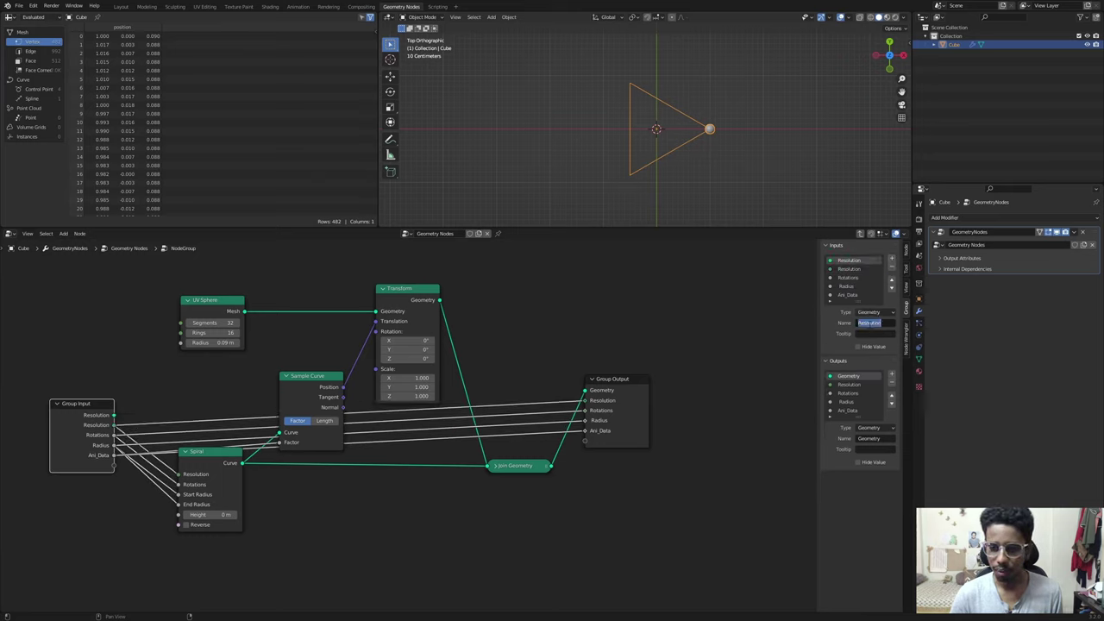
{"action": "type", "text": "G"}
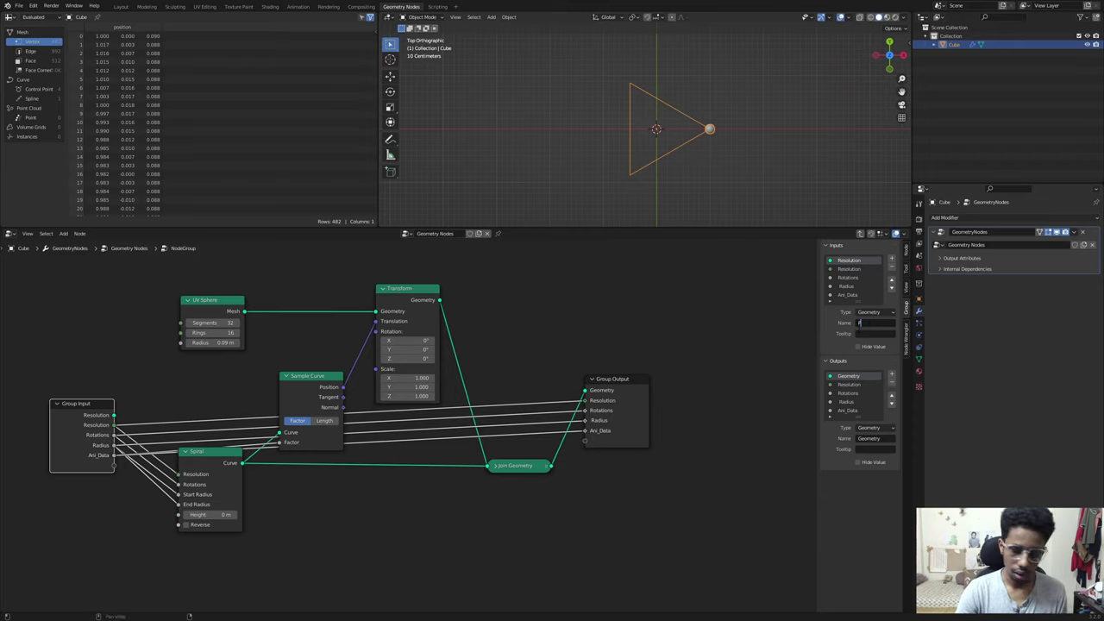
{"action": "type", "text": "eometry"}
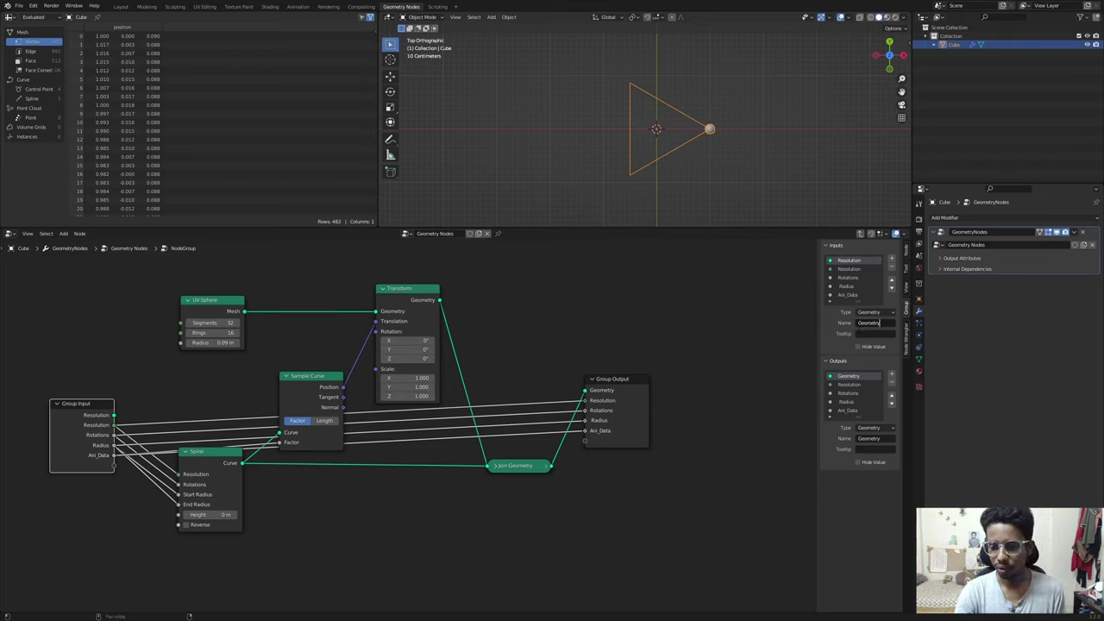
{"action": "key", "text": "Return"}
{"action": "left_click", "coordinate": [147, 402]}
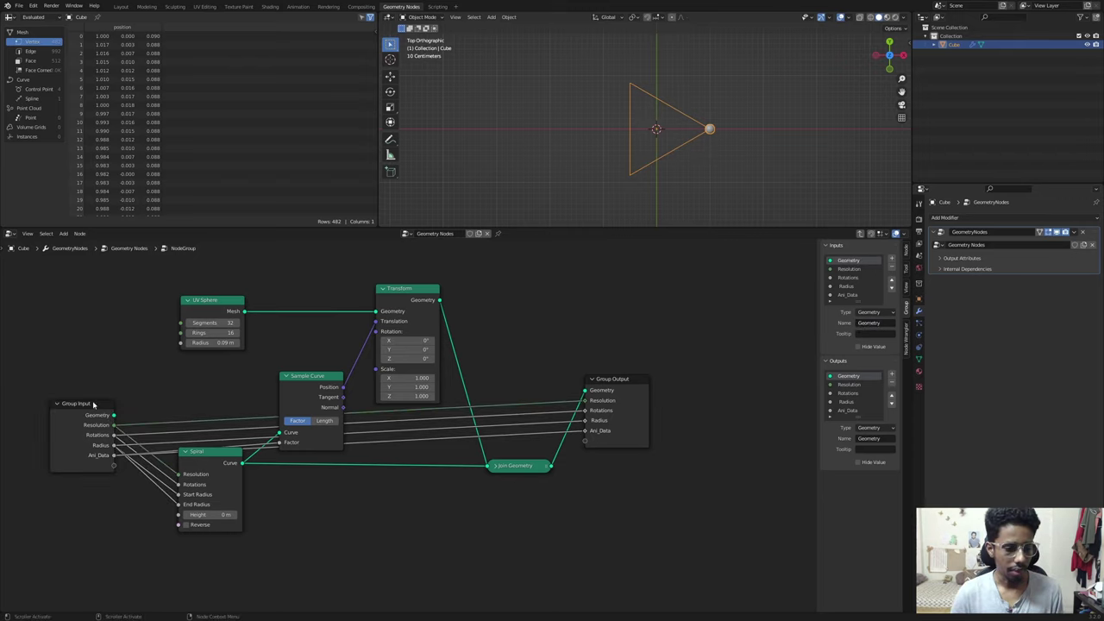
Step: Merge the Group Input's Geometry with the existing joined geometry through a new Join Geometry node feeding the Group Output
{"action": "left_click_drag", "start_coordinate": [113, 416], "coordinate": [716, 432]}
{"action": "type", "text": "jo"}
{"action": "key", "text": "Return"}
{"action": "left_click", "coordinate": [558, 357]}
{"action": "left_click_drag", "start_coordinate": [565, 362], "coordinate": [597, 362]}
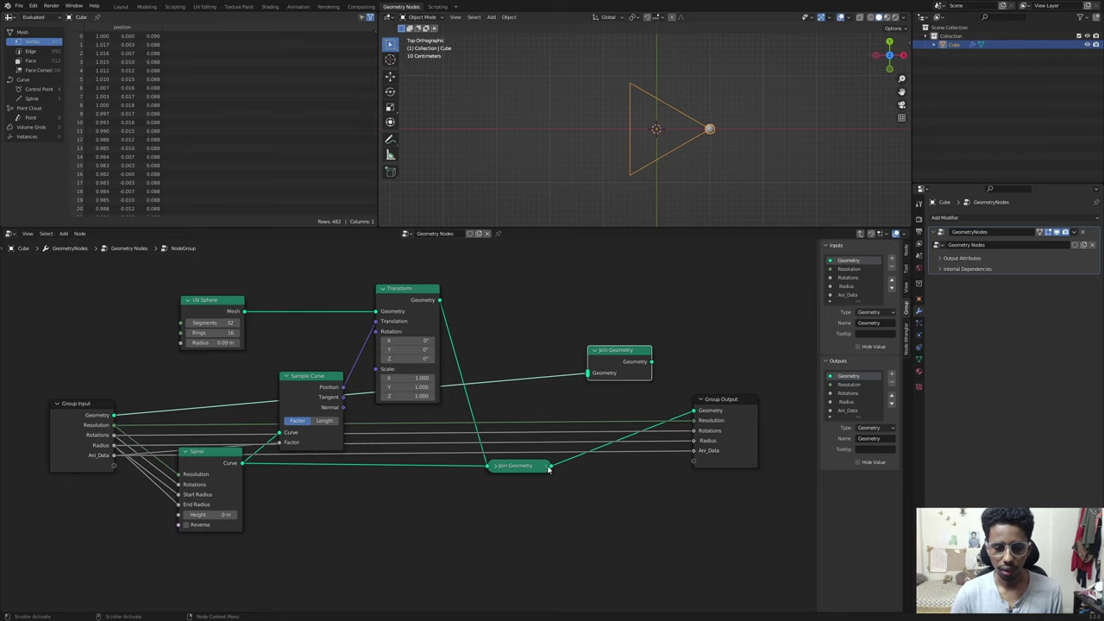
{"action": "left_click_drag", "start_coordinate": [549, 467], "coordinate": [697, 412]}
Step: Return to the main tree and insert the second node group between the first group's Geometry output and the Group Output
{"action": "key", "text": "Tab"}
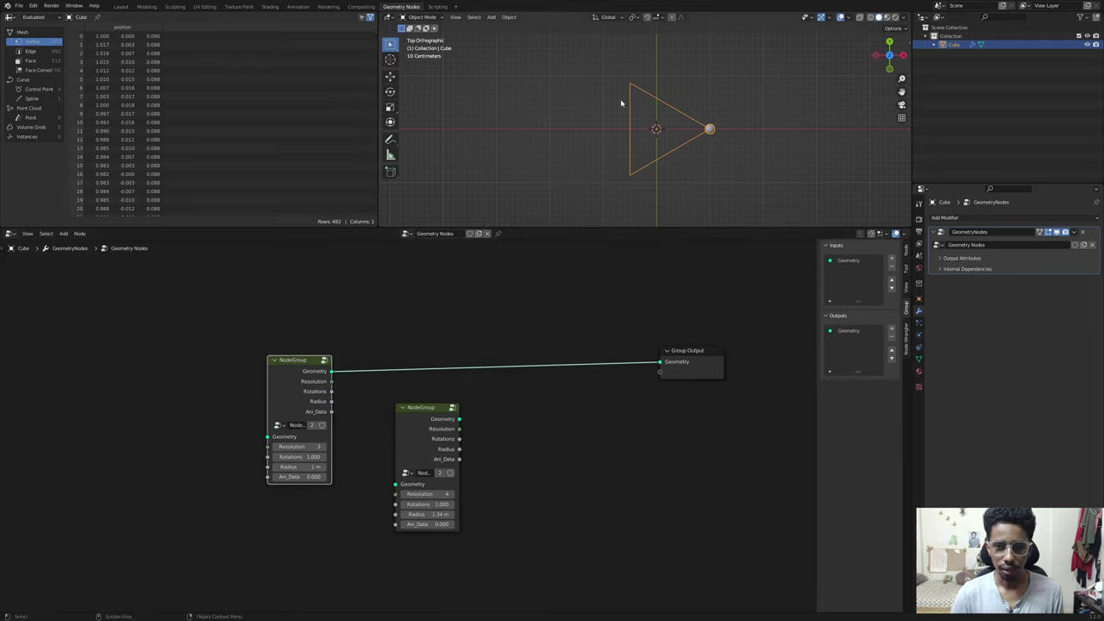
{"action": "left_click_drag", "start_coordinate": [420, 417], "coordinate": [412, 368]}
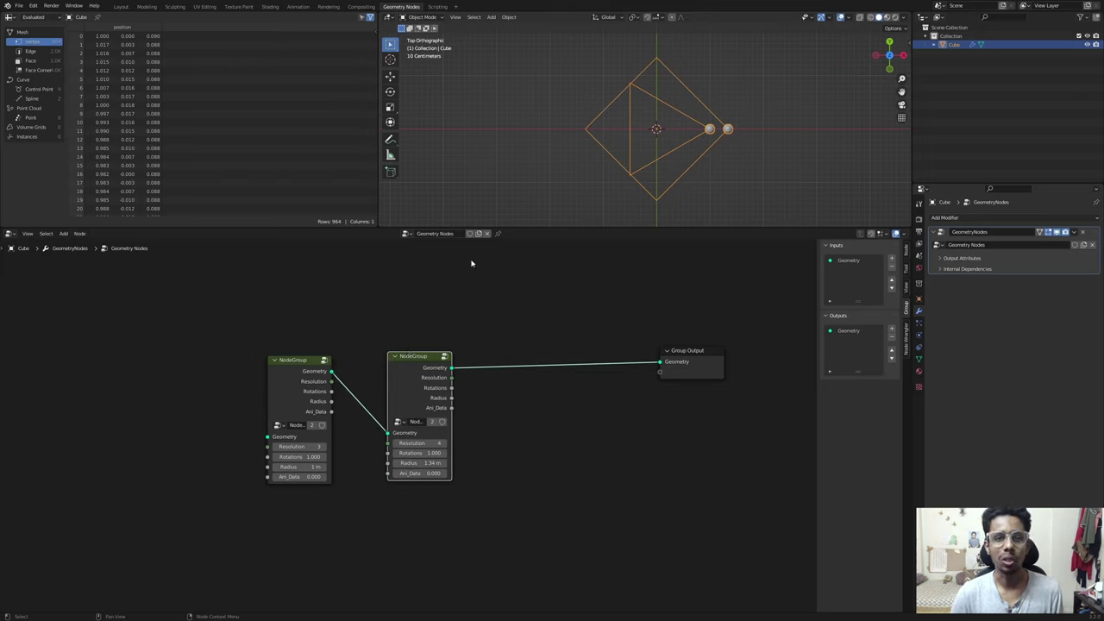
{"action": "left_click_drag", "start_coordinate": [426, 362], "coordinate": [407, 365]}
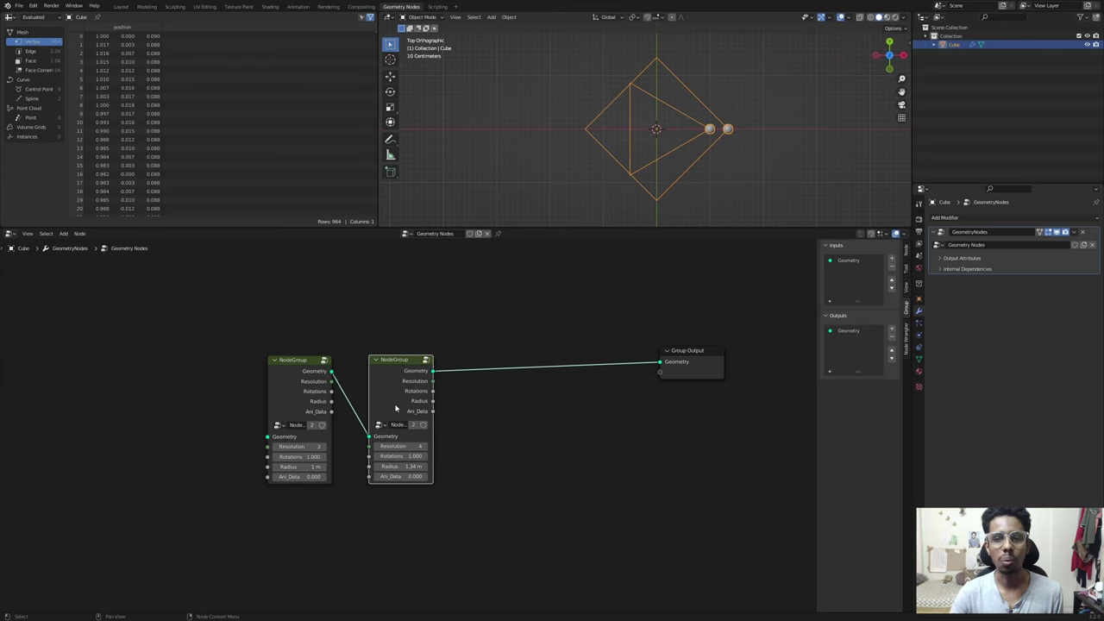
{"action": "scroll", "coordinate": [423, 380], "scroll_direction": "up", "scroll_amount": 2}
{"action": "key", "text": "n"}
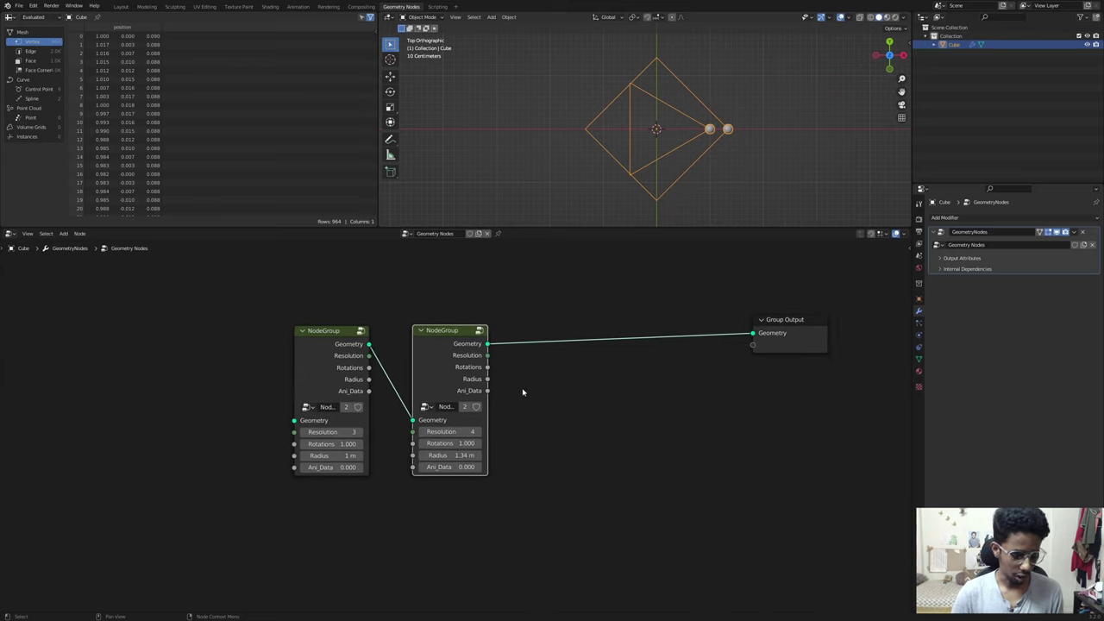
Step: Connect the first node group's Resolution, Rotations, Radius and Ani_Data outputs to the matching inputs of the second group
{"action": "middle_click_drag", "start_coordinate": [532, 391], "coordinate": [514, 411]}
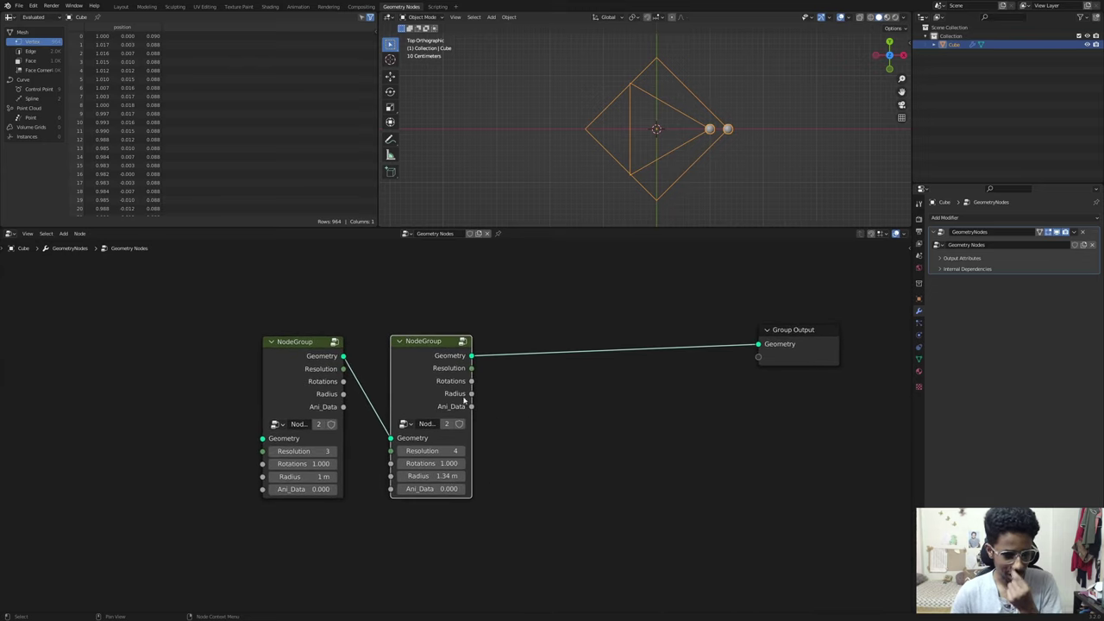
{"action": "scroll", "coordinate": [464, 399], "scroll_direction": "up", "scroll_amount": 1}
{"action": "mouse_move", "coordinate": [335, 366]}
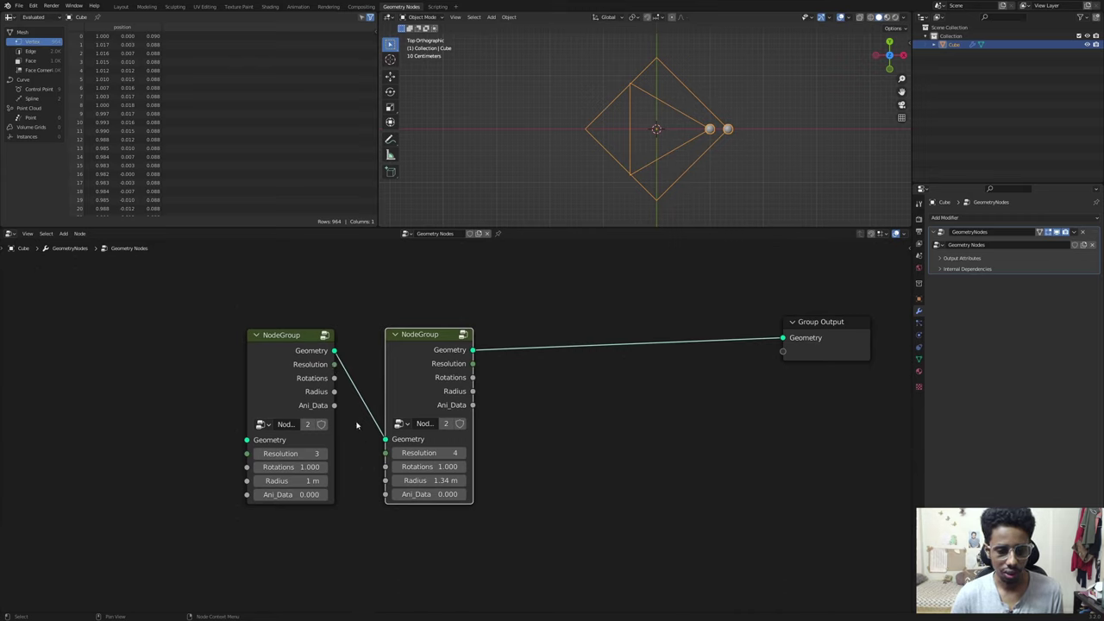
{"action": "left_click_drag", "start_coordinate": [406, 376], "coordinate": [424, 371]}
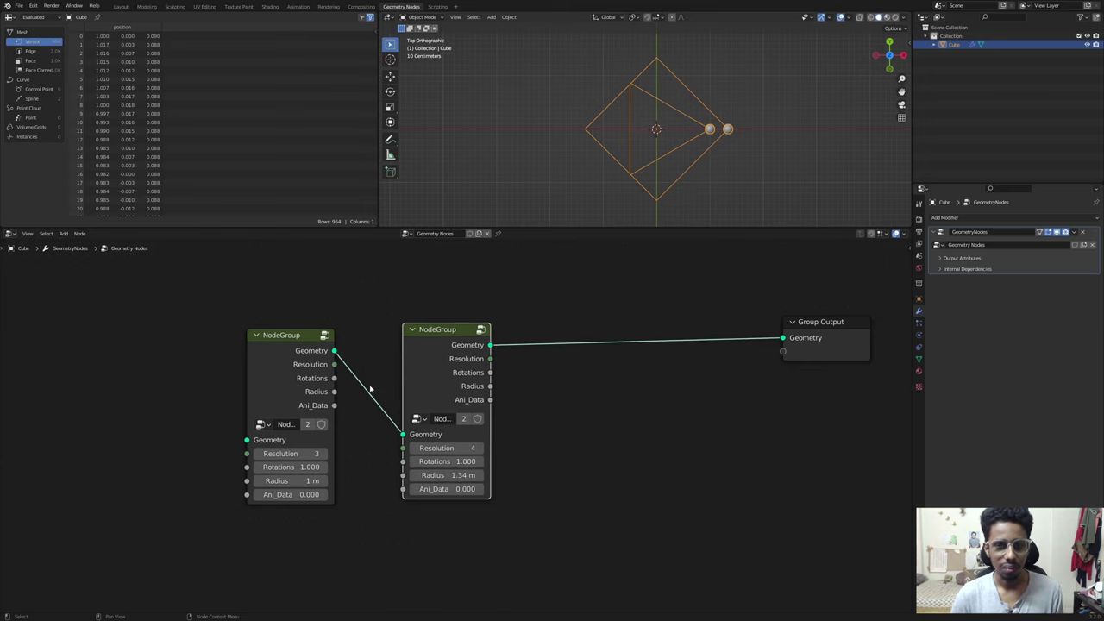
{"action": "scroll", "coordinate": [370, 388], "scroll_direction": "up", "scroll_amount": 1}
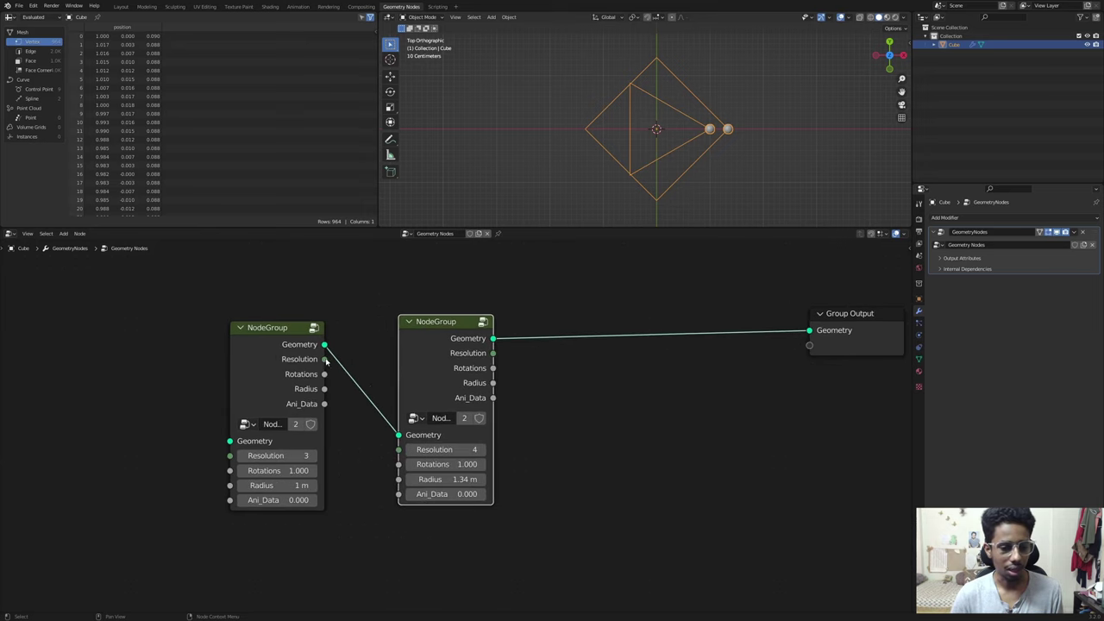
{"action": "left_click_drag", "start_coordinate": [325, 359], "coordinate": [399, 464]}
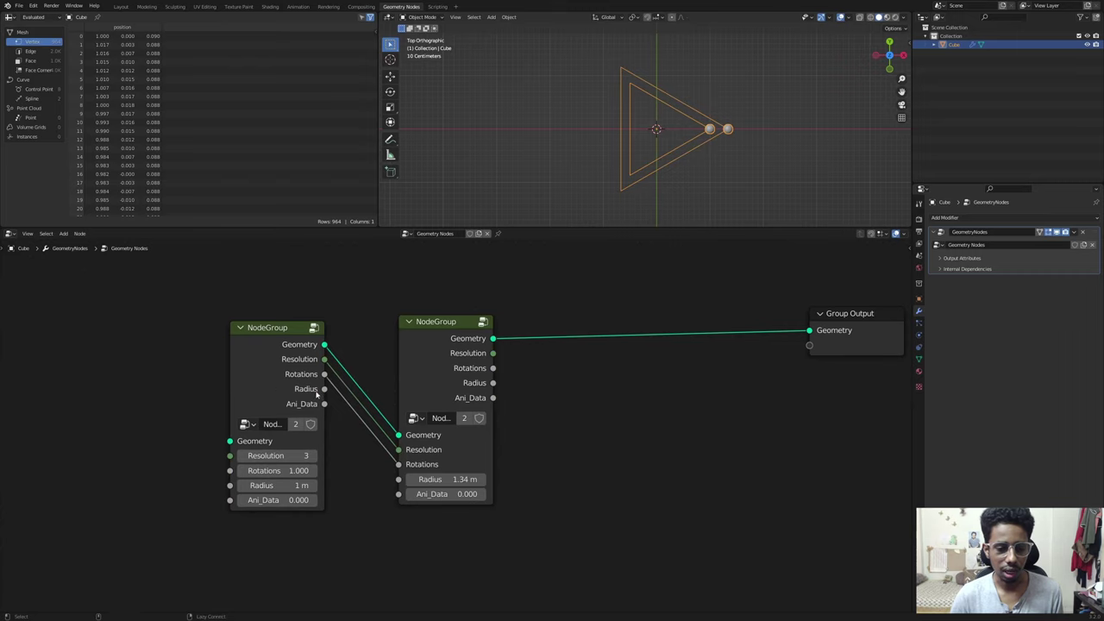
{"action": "left_click_drag", "start_coordinate": [324, 388], "coordinate": [399, 479]}
{"action": "left_click_drag", "start_coordinate": [324, 404], "coordinate": [399, 493]}
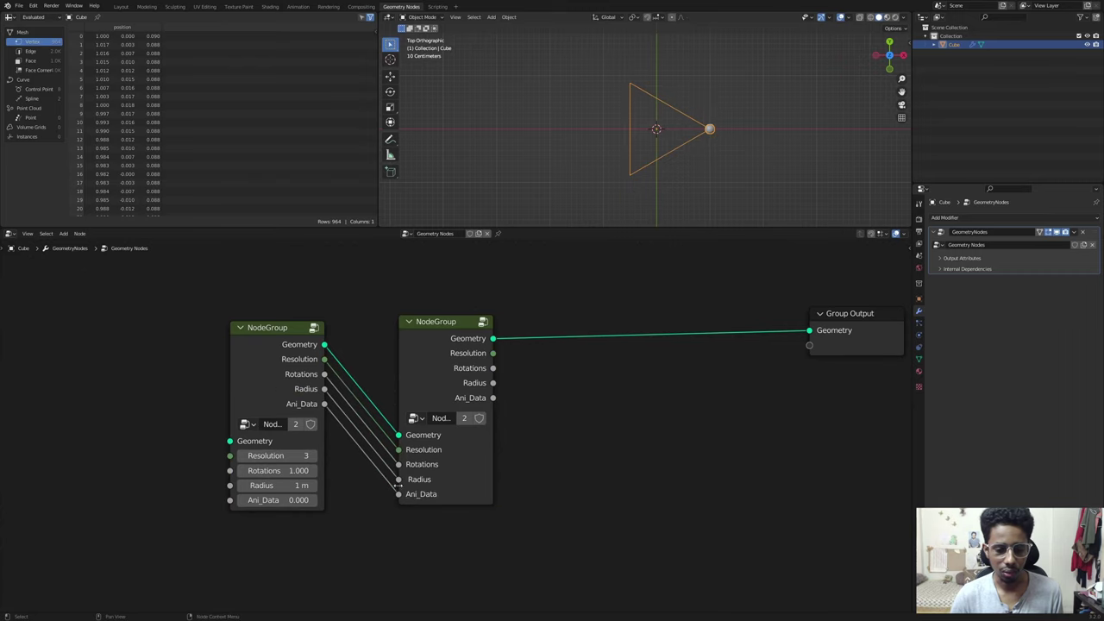
Step: Open the second node group and reposition its Spiral and Group Input nodes to expose the links between them
{"action": "left_click_drag", "start_coordinate": [443, 386], "coordinate": [430, 393]}
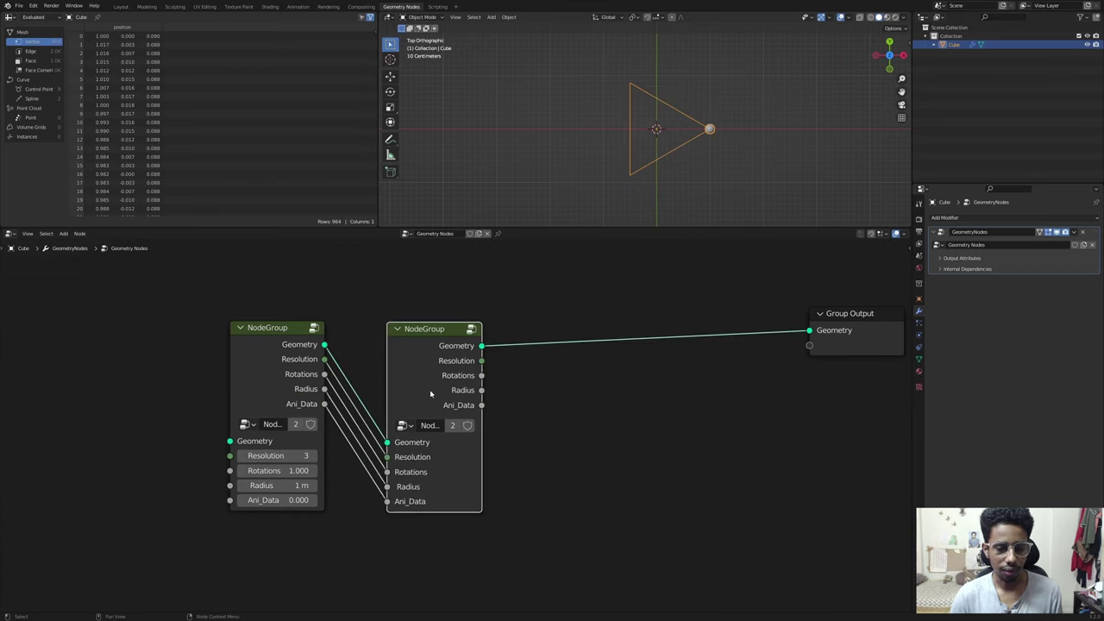
{"action": "key", "text": "Tab"}
{"action": "middle_click_drag", "start_coordinate": [181, 475], "coordinate": [404, 475]}
{"action": "scroll", "coordinate": [403, 475], "scroll_direction": "up", "scroll_amount": 1}
{"action": "left_click_drag", "start_coordinate": [405, 474], "coordinate": [451, 470]}
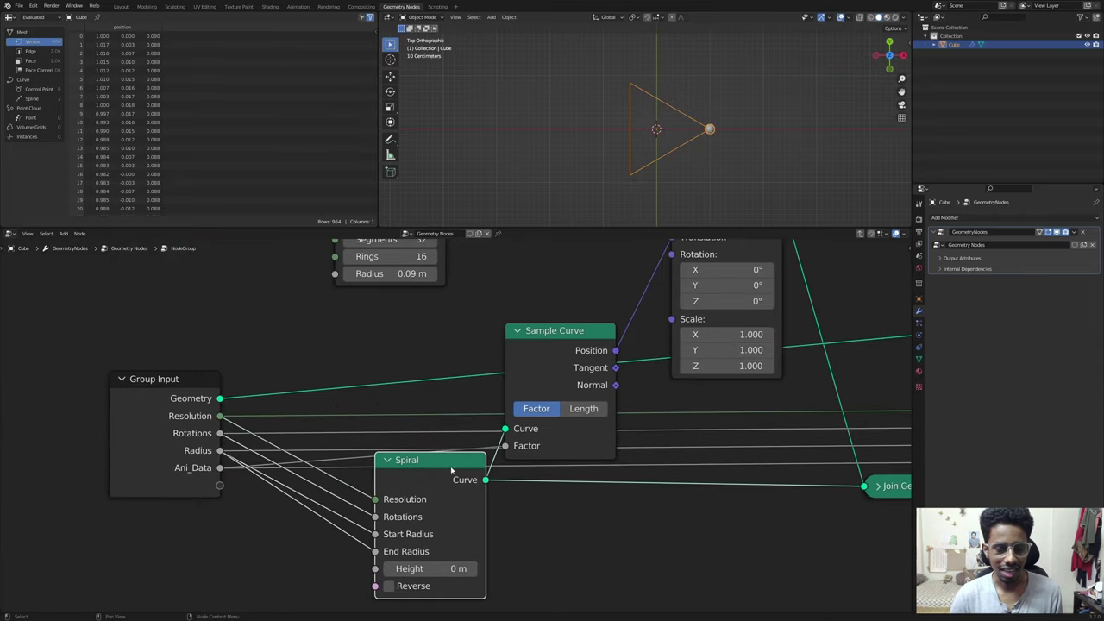
{"action": "middle_click_drag", "start_coordinate": [182, 416], "coordinate": [308, 377]}
{"action": "left_click_drag", "start_coordinate": [308, 377], "coordinate": [248, 369]}
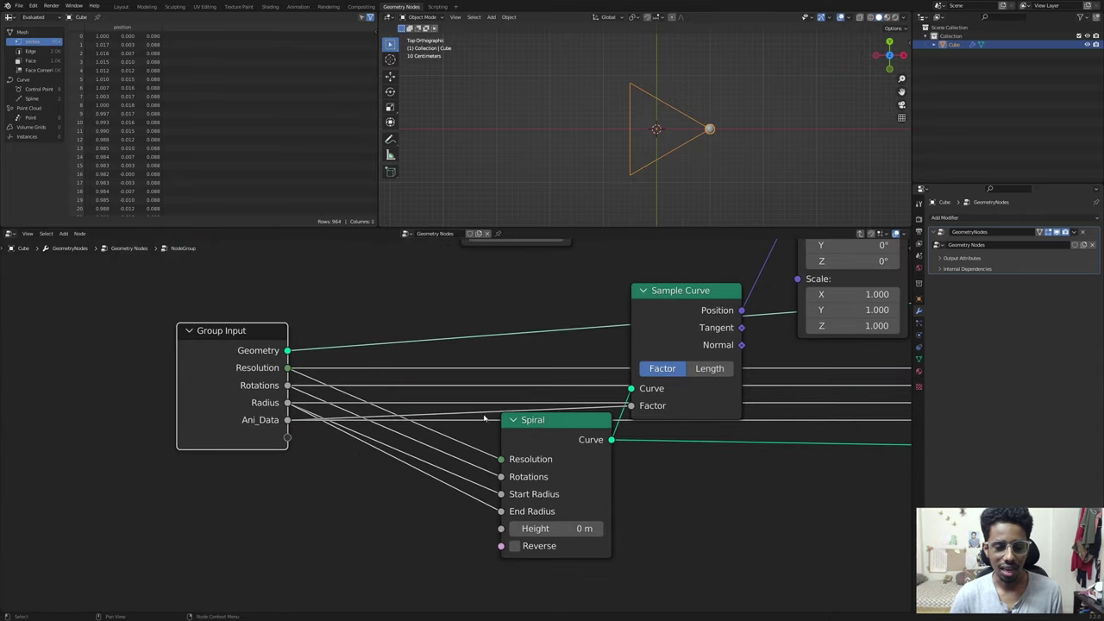
{"action": "left_click_drag", "start_coordinate": [556, 445], "coordinate": [556, 435]}
{"action": "key", "text": "Tab"}
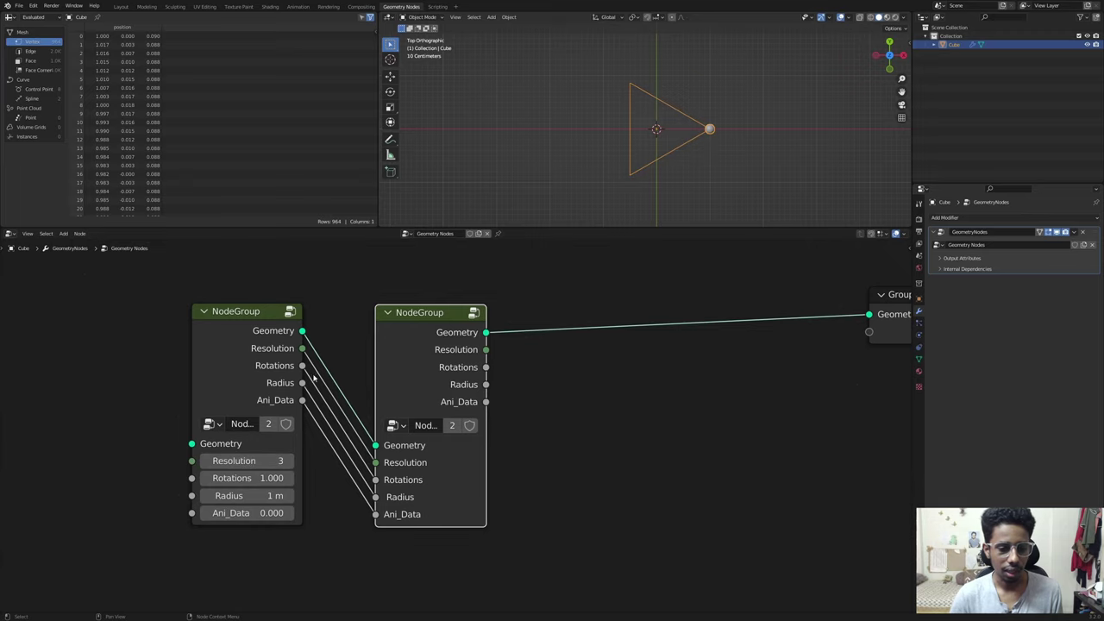
Step: Reopen the node group and spread the Group Input and Spiral nodes further apart to make room between them
{"action": "left_click", "coordinate": [394, 426]}
{"action": "left_click", "coordinate": [414, 430]}
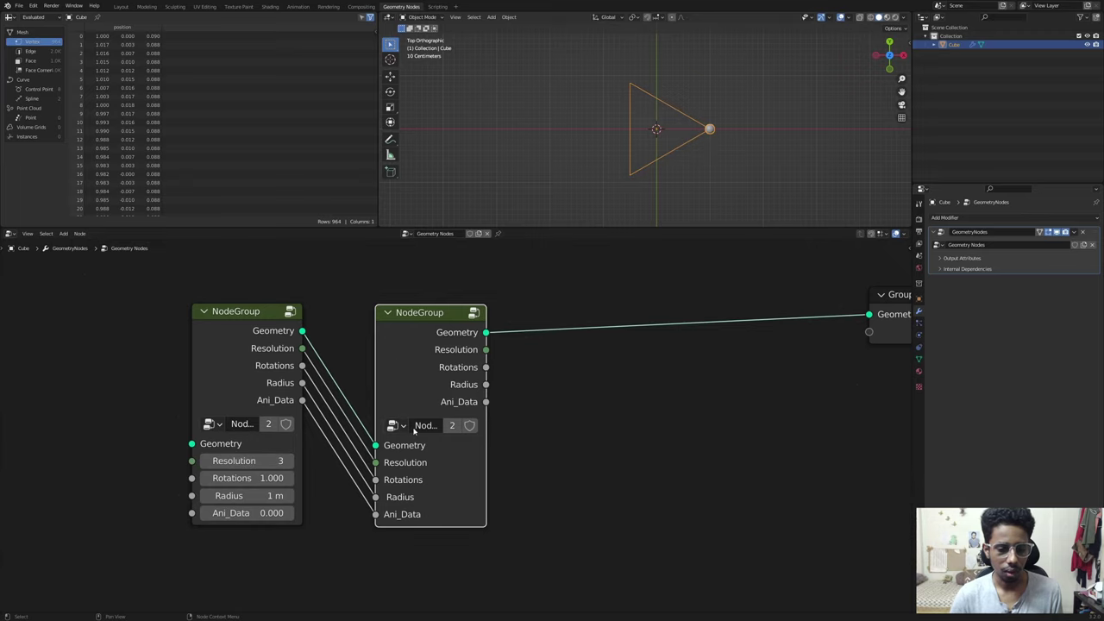
{"action": "key", "text": "Tab"}
{"action": "scroll", "coordinate": [389, 353], "scroll_direction": "up", "scroll_amount": 2}
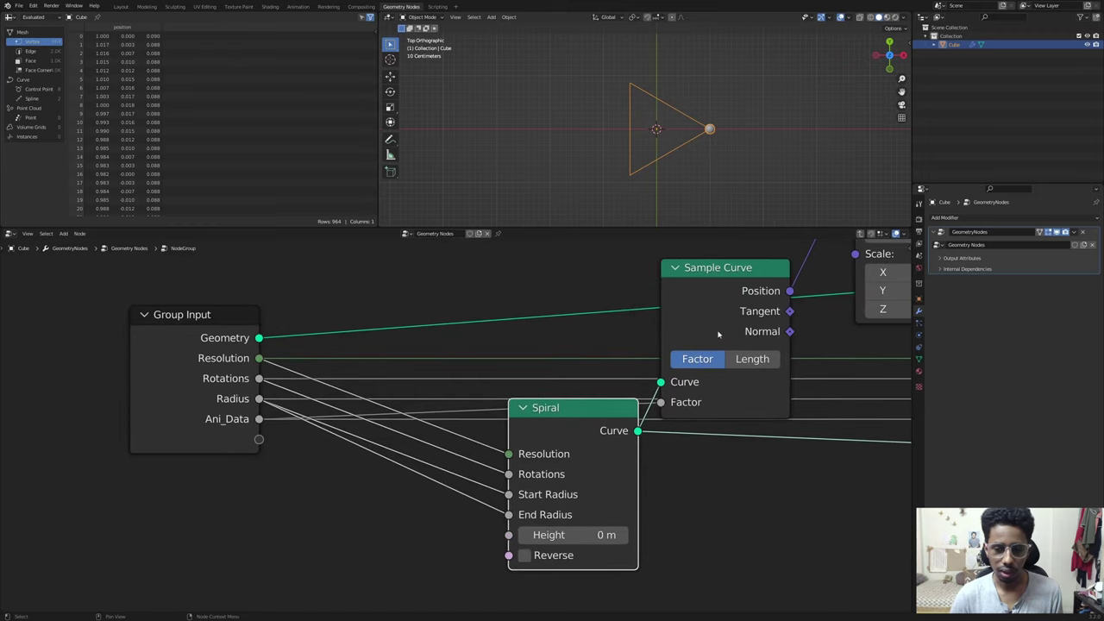
{"action": "scroll", "coordinate": [336, 387], "scroll_direction": "down", "scroll_amount": 2}
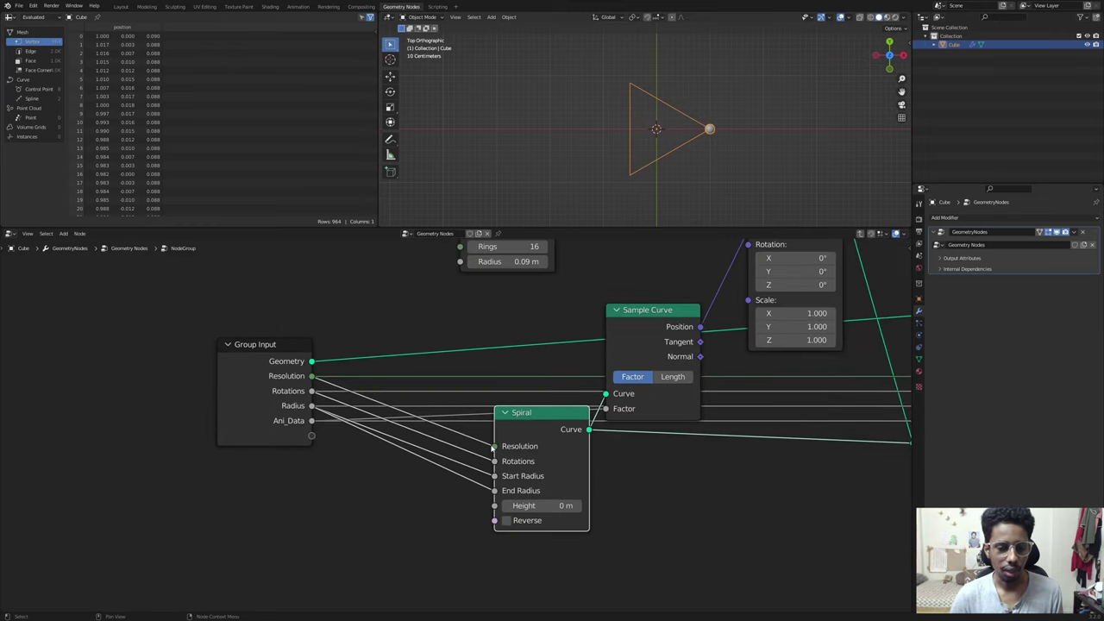
{"action": "left_click_drag", "start_coordinate": [274, 347], "coordinate": [157, 342]}
{"action": "left_click_drag", "start_coordinate": [520, 428], "coordinate": [506, 459]}
{"action": "middle_click_drag", "start_coordinate": [413, 443], "coordinate": [533, 422]}
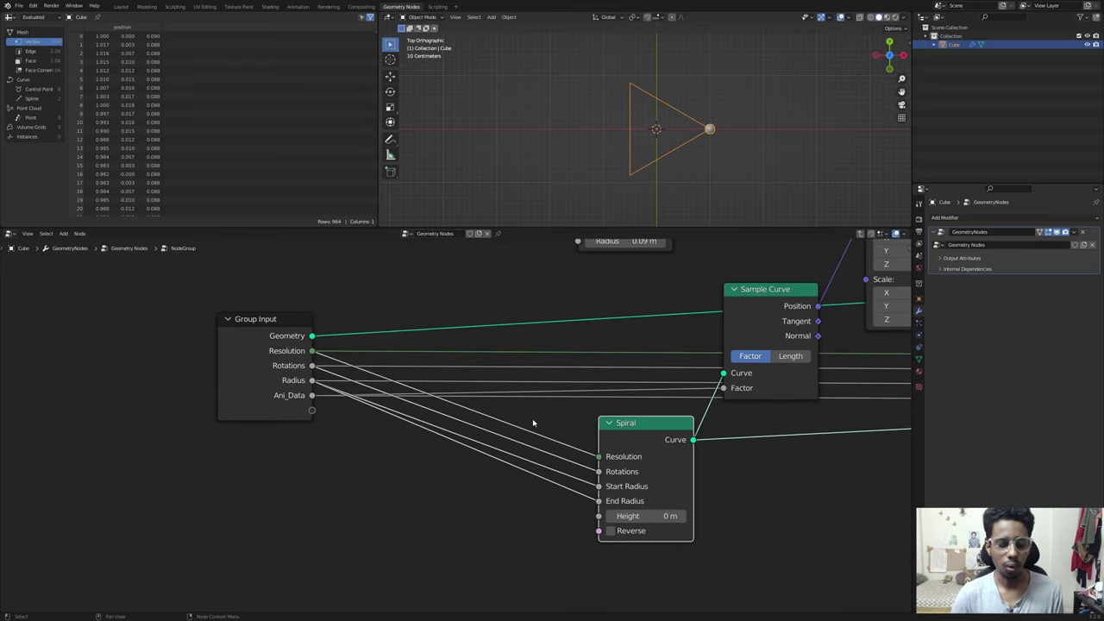
{"action": "key", "text": "Tab"}
{"action": "left_click_drag", "start_coordinate": [448, 384], "coordinate": [465, 384]}
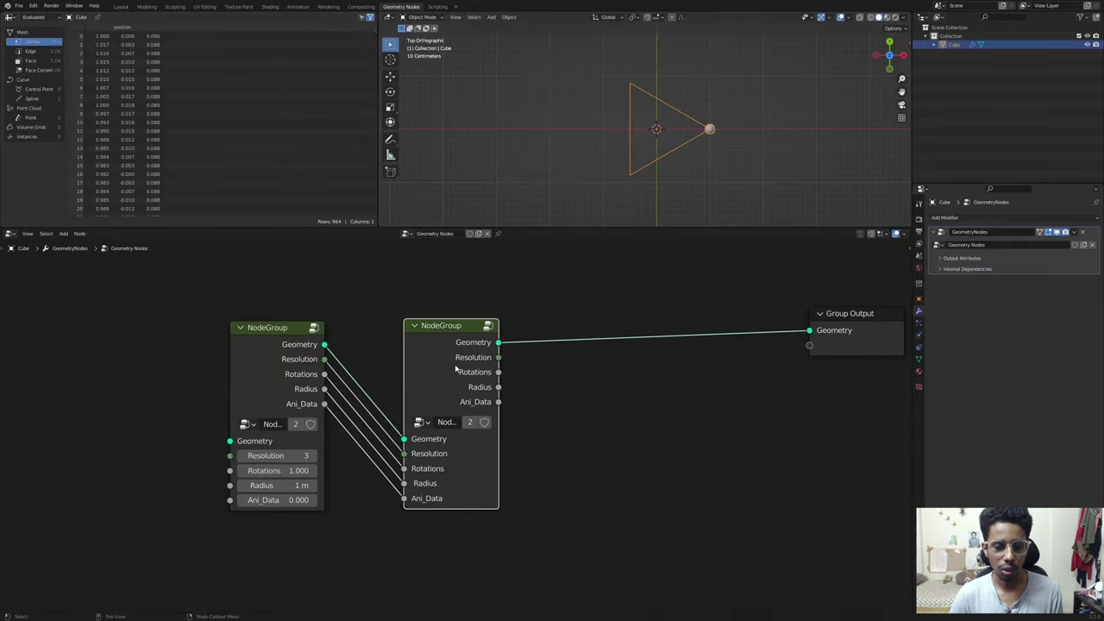
Step: Insert a Math node in Add mode between the Group Input's Resolution and the Spiral's Resolution inside the node group
{"action": "key", "text": "Tab"}
{"action": "scroll", "coordinate": [437, 366], "scroll_direction": "up", "scroll_amount": 1}
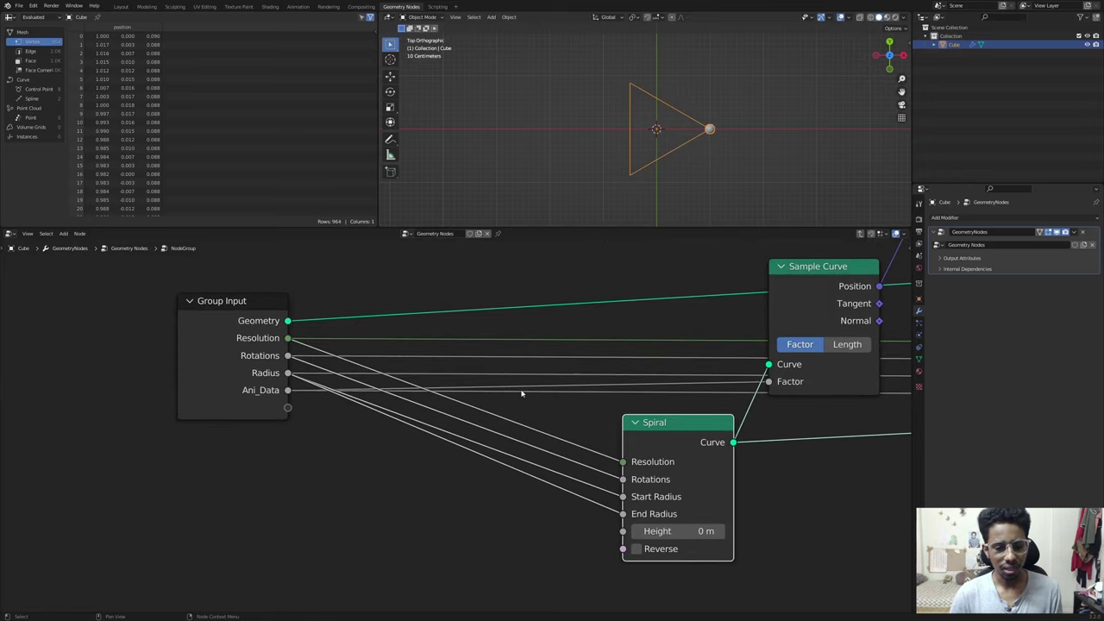
{"action": "key", "text": "shift+a"}
{"action": "type", "text": "mat"}
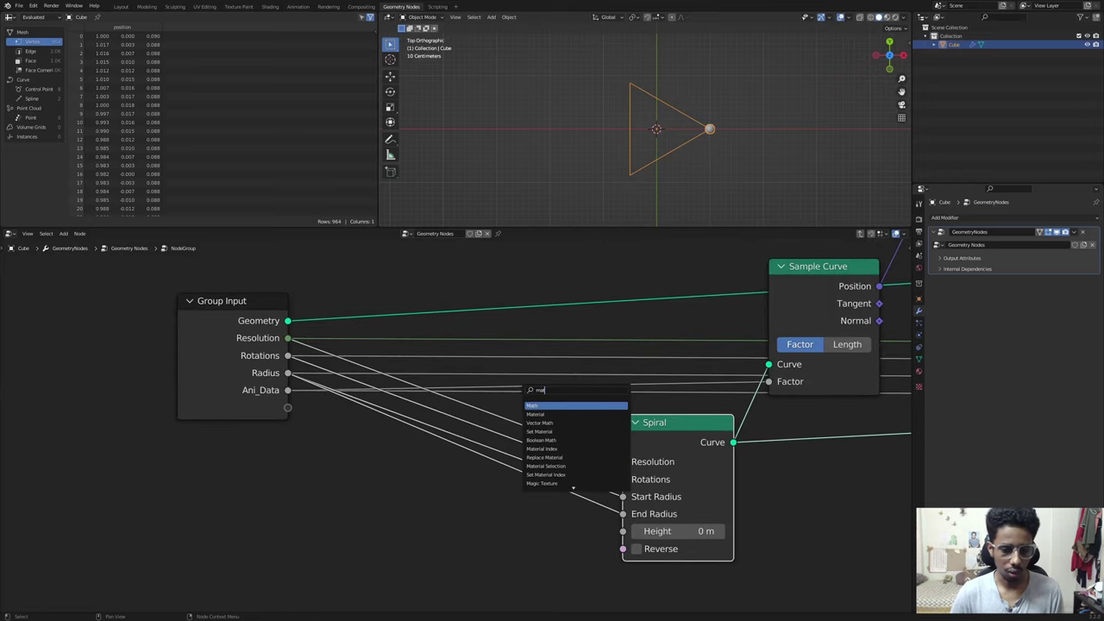
{"action": "key", "text": "Return"}
{"action": "left_click", "coordinate": [512, 416]}
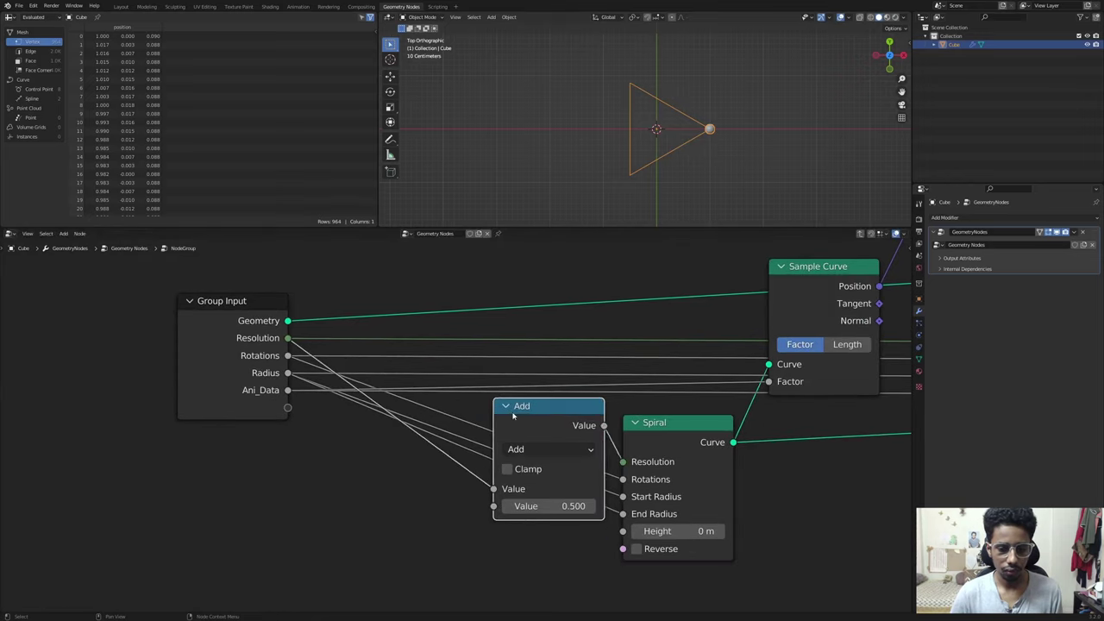
{"action": "left_click_drag", "start_coordinate": [512, 416], "coordinate": [491, 341]}
Step: Set the Add node's second value to 1 and shift the node slightly away from the Spiral
{"action": "left_click", "coordinate": [527, 432]}
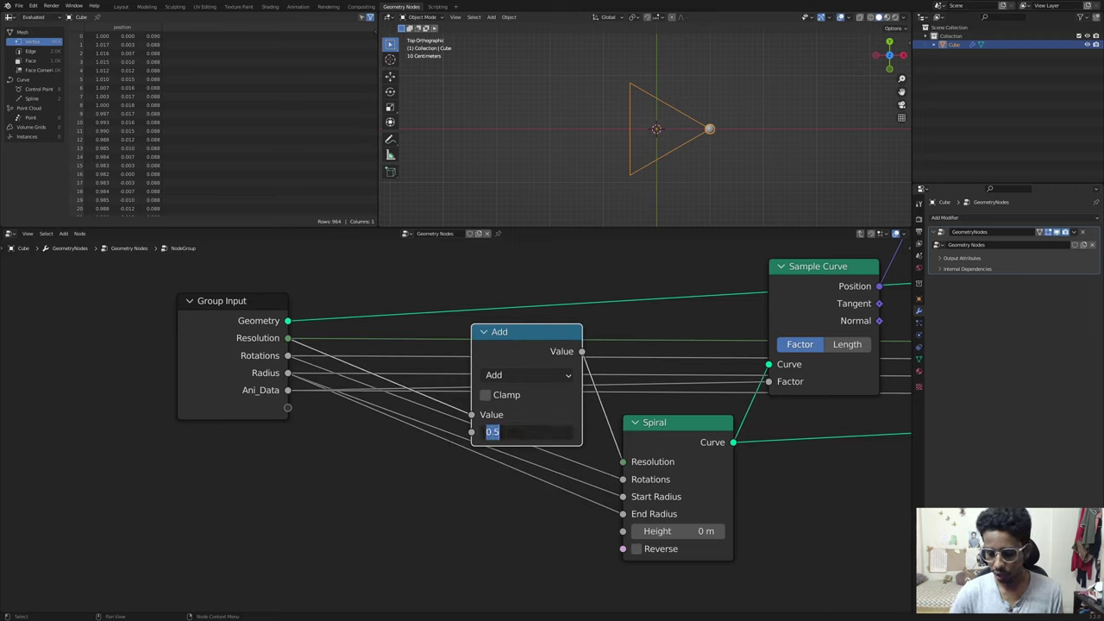
{"action": "type", "text": "1"}
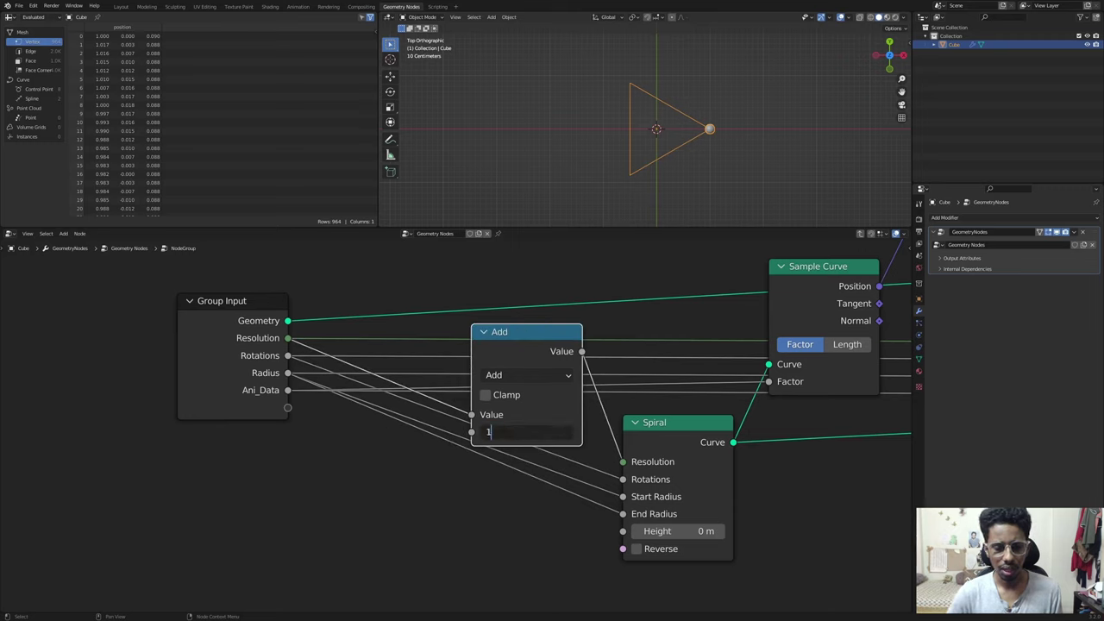
{"action": "key", "text": "Return"}
{"action": "left_click_drag", "start_coordinate": [548, 333], "coordinate": [570, 321]}
{"action": "scroll", "coordinate": [583, 261], "scroll_direction": "up", "scroll_amount": 1}
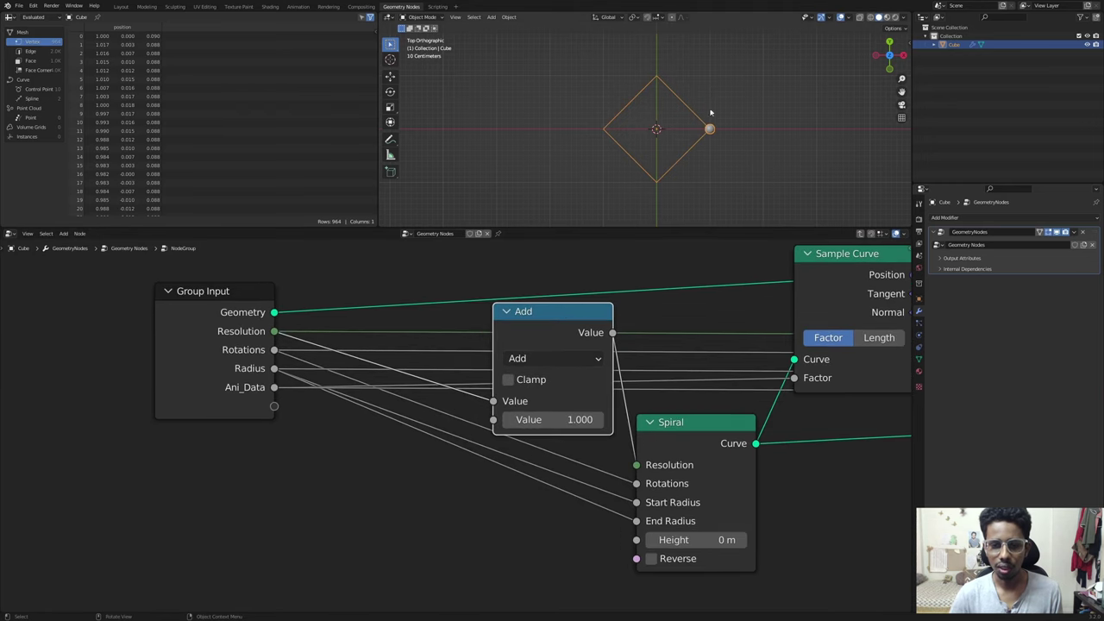
Step: Compare the polygon with the Add node muted and unmuted, and return to the main node tree
{"action": "key", "text": "m"}
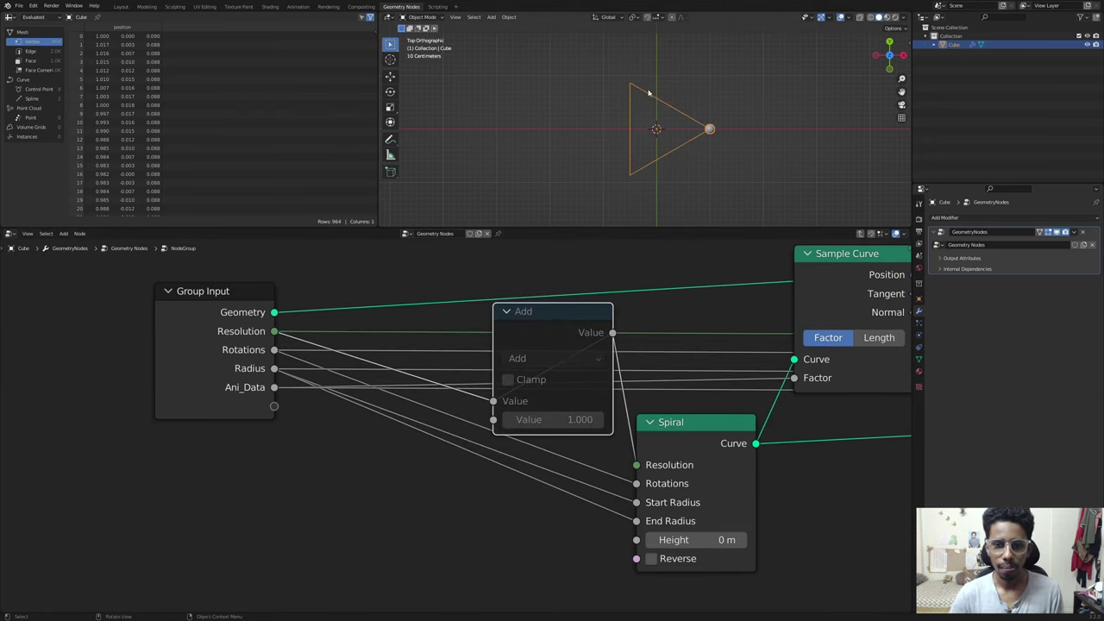
{"action": "key", "text": "m"}
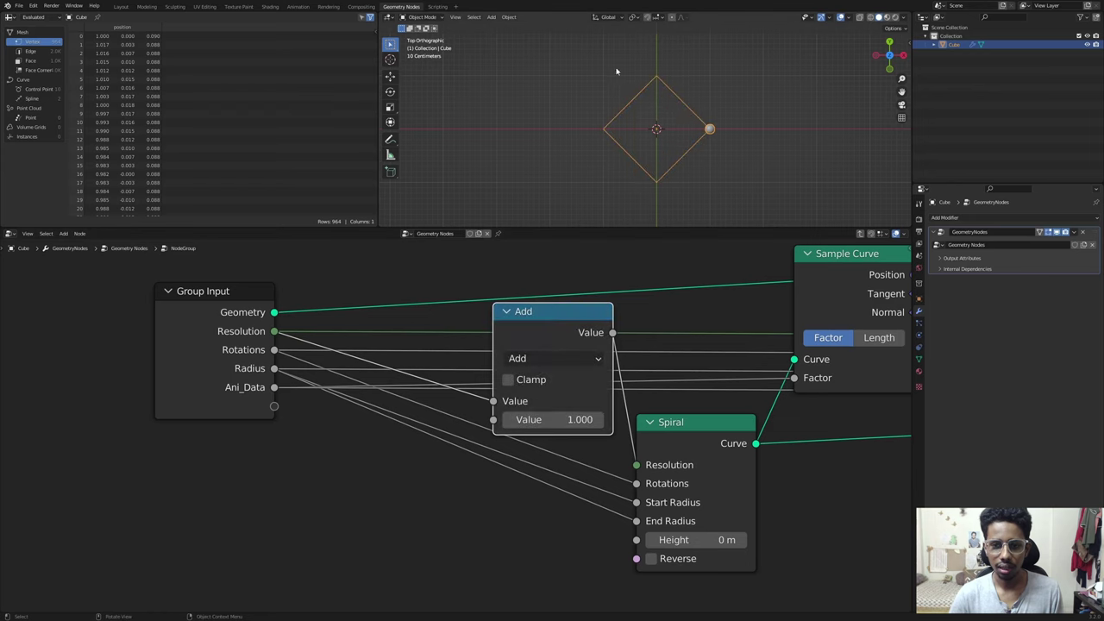
{"action": "key", "text": "Tab"}
{"action": "scroll", "coordinate": [264, 365], "scroll_direction": "down", "scroll_amount": 1}
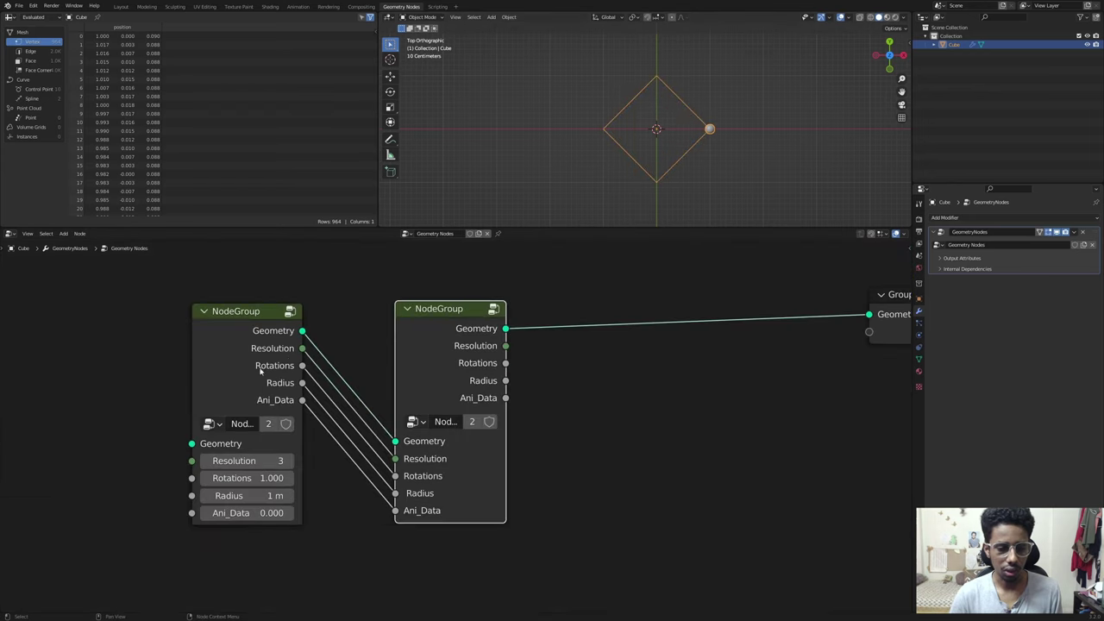
Step: Check the Add node inside the shared node group and return to the main node tree
{"action": "left_click", "coordinate": [216, 321]}
{"action": "key", "text": "Tab"}
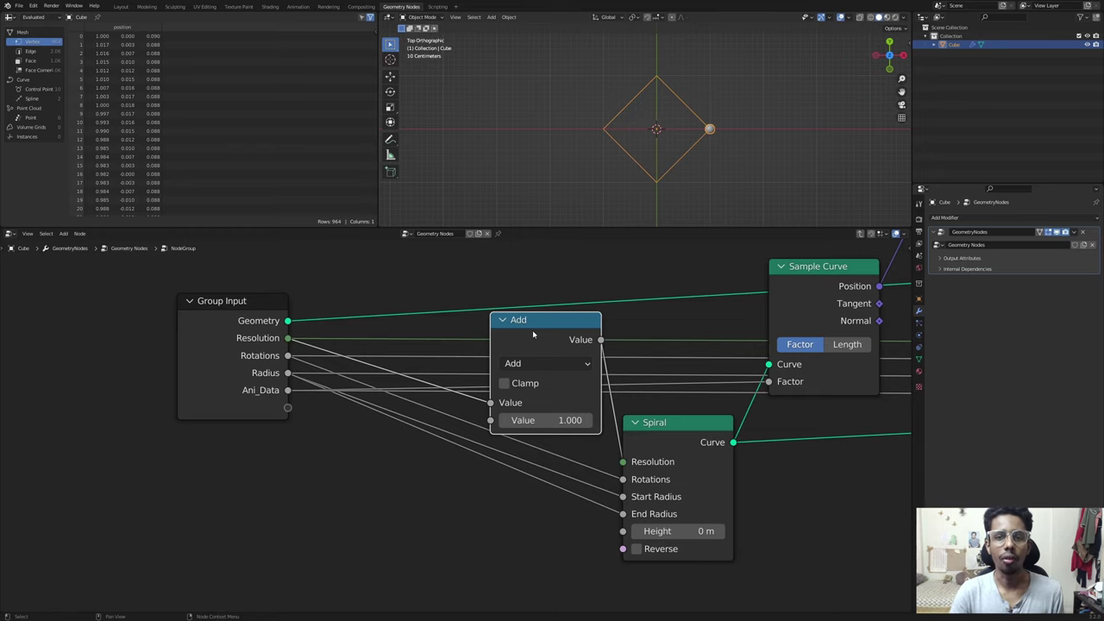
{"action": "key", "text": "Tab"}
{"action": "left_click", "coordinate": [459, 356]}
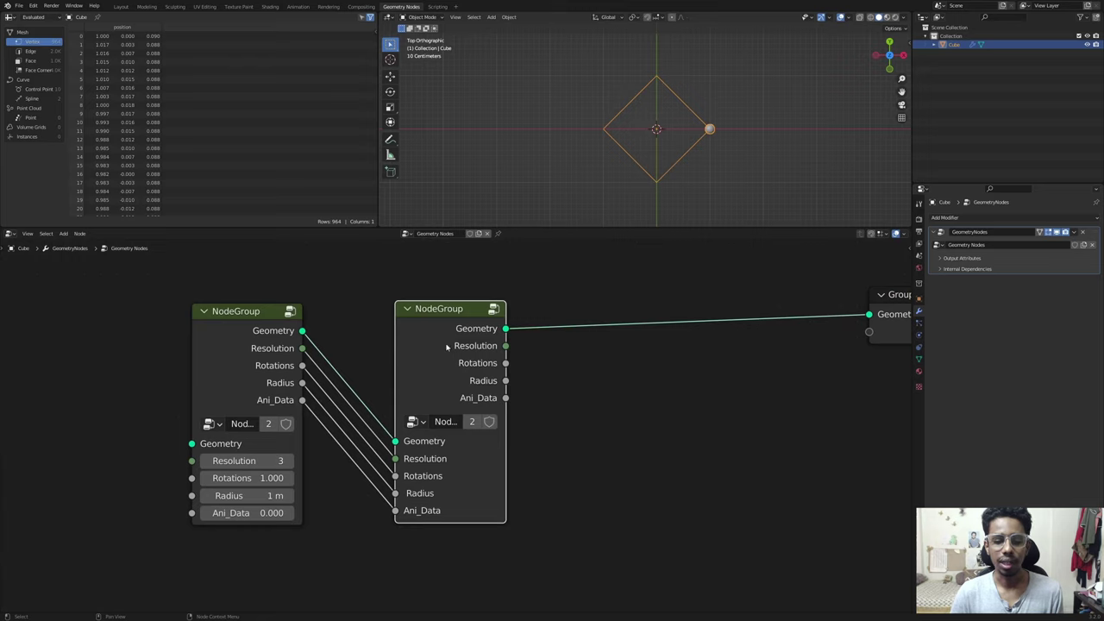
{"action": "left_click", "coordinate": [243, 332]}
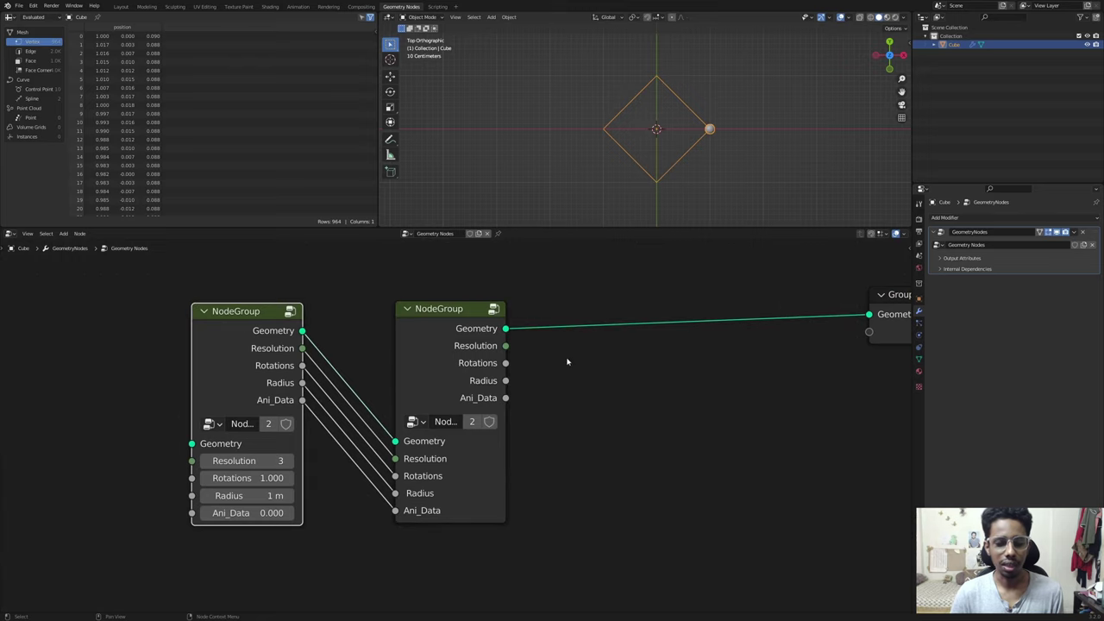
Step: Make the second node group a single-user copy, independent of the first, and nudge its node slightly
{"action": "mouse_move", "coordinate": [488, 352]}
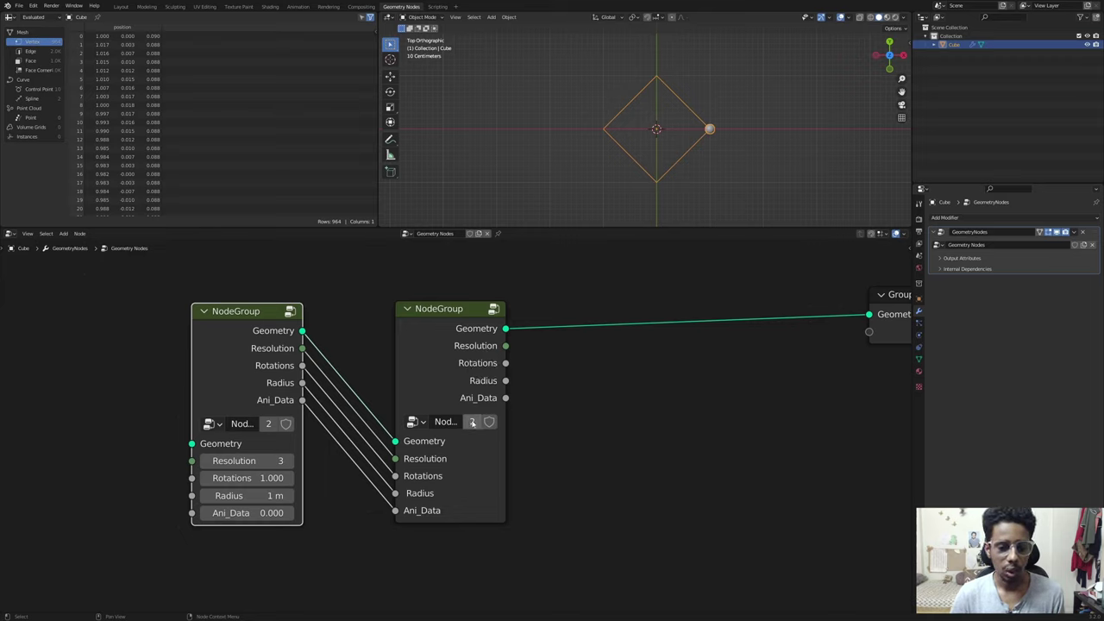
{"action": "left_click", "coordinate": [472, 423]}
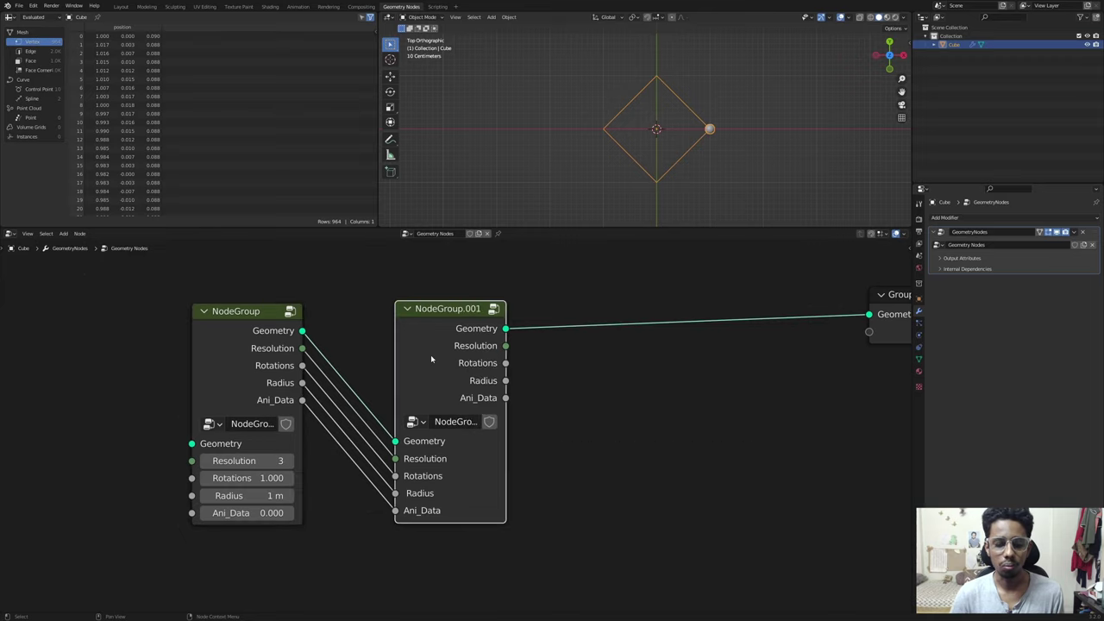
{"action": "left_click_drag", "start_coordinate": [431, 358], "coordinate": [440, 359]}
Step: Remove the Add node from the first node group, keeping Resolution connected directly to the Spiral, and return to the main node tree
{"action": "middle_click_drag", "start_coordinate": [361, 352], "coordinate": [436, 345]}
{"action": "left_click", "coordinate": [303, 344]}
{"action": "key", "text": "Tab"}
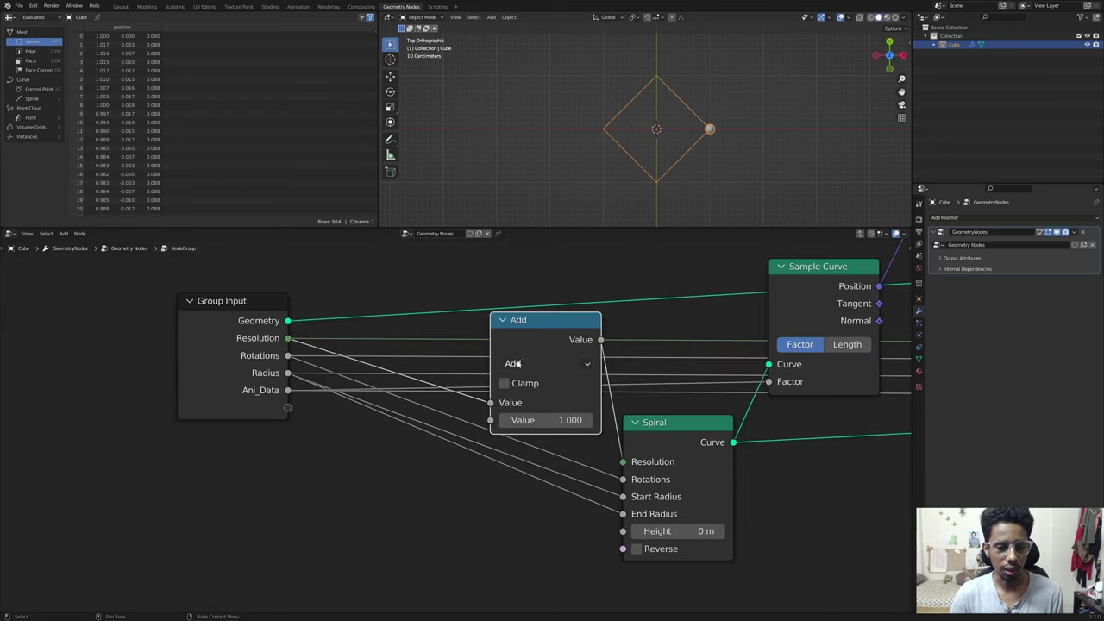
{"action": "key", "text": "Tab"}
{"action": "key", "text": "Tab"}
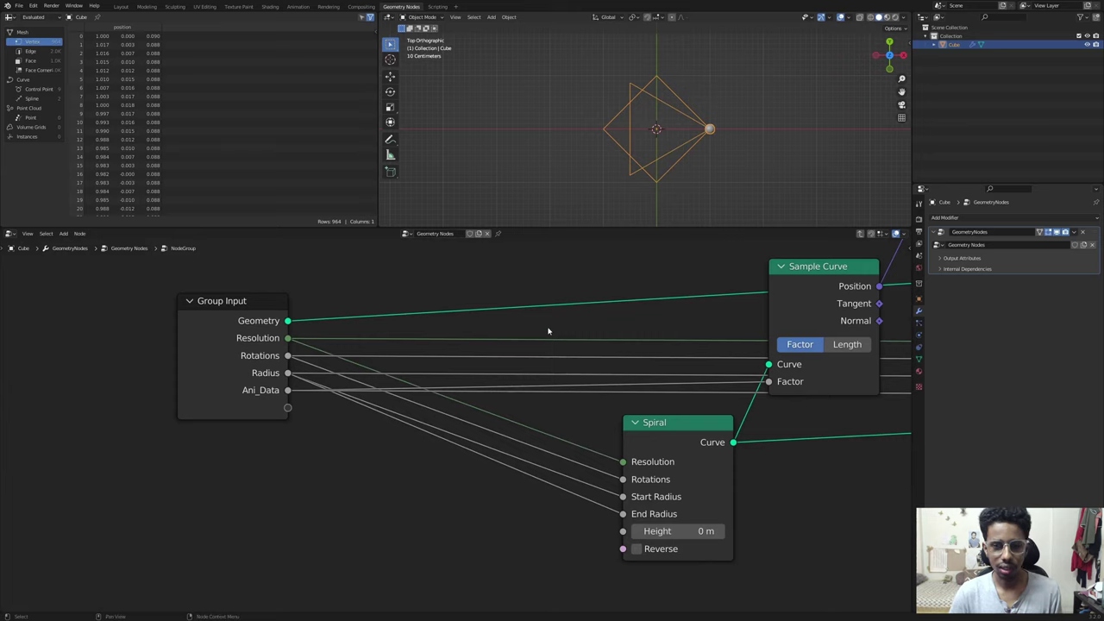
{"action": "key", "text": "Tab"}
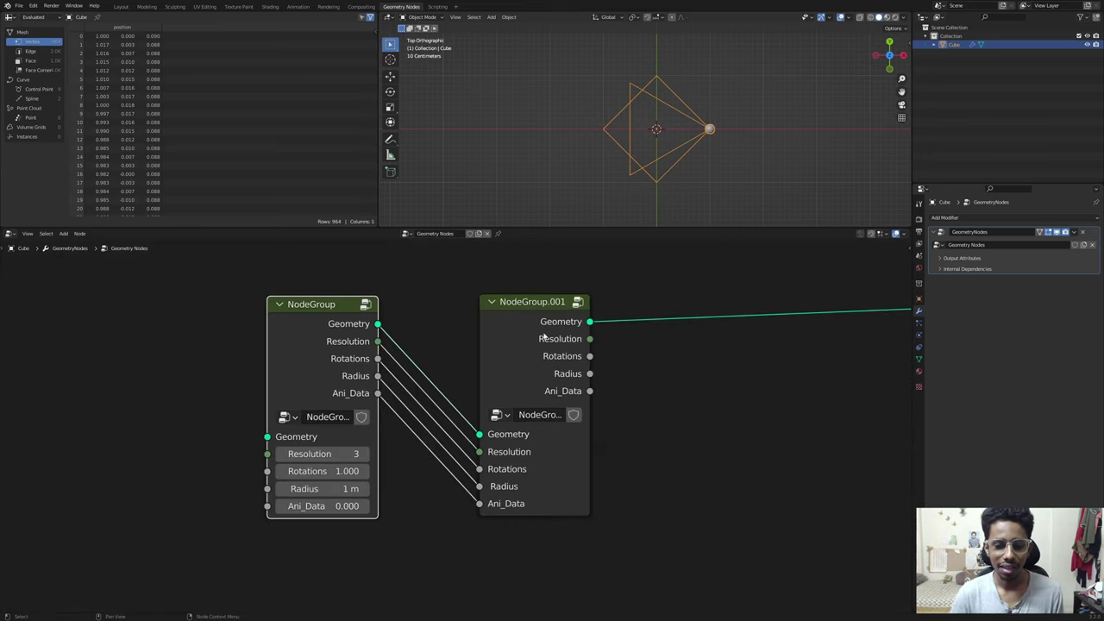
Step: Move the second group node closer to the first and rename the first node group as Main_Iter
{"action": "mouse_move", "coordinate": [530, 325]}
{"action": "left_mouse_down"}
{"action": "mouse_move", "coordinate": [544, 331]}
{"action": "mouse_move", "coordinate": [512, 334]}
{"action": "left_mouse_up"}
{"action": "double_click", "coordinate": [326, 418]}
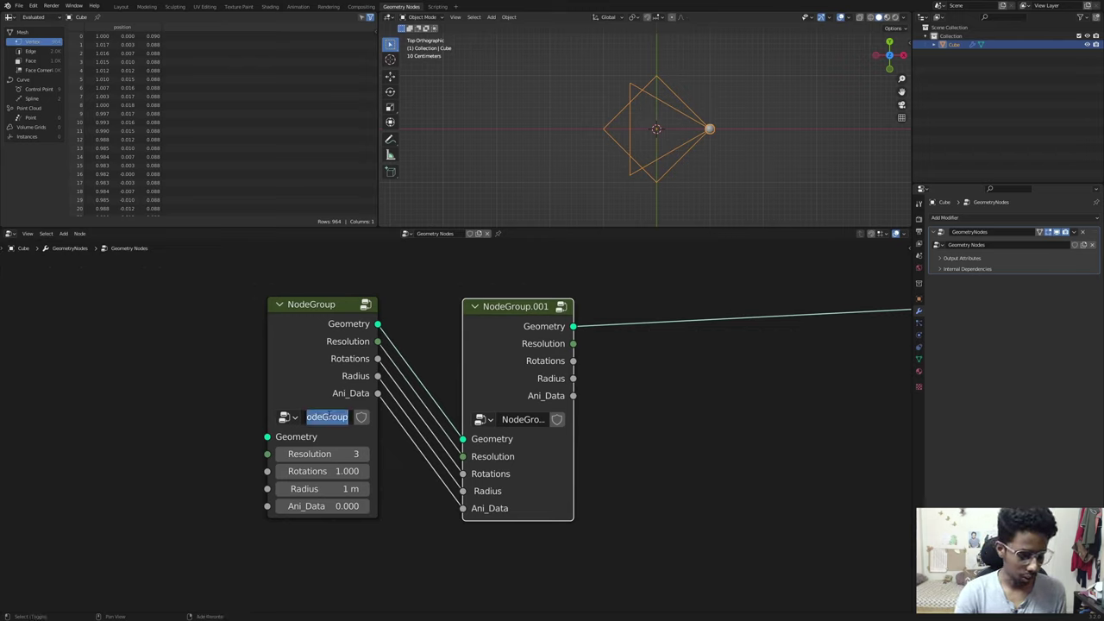
{"action": "type", "text": "Main"}
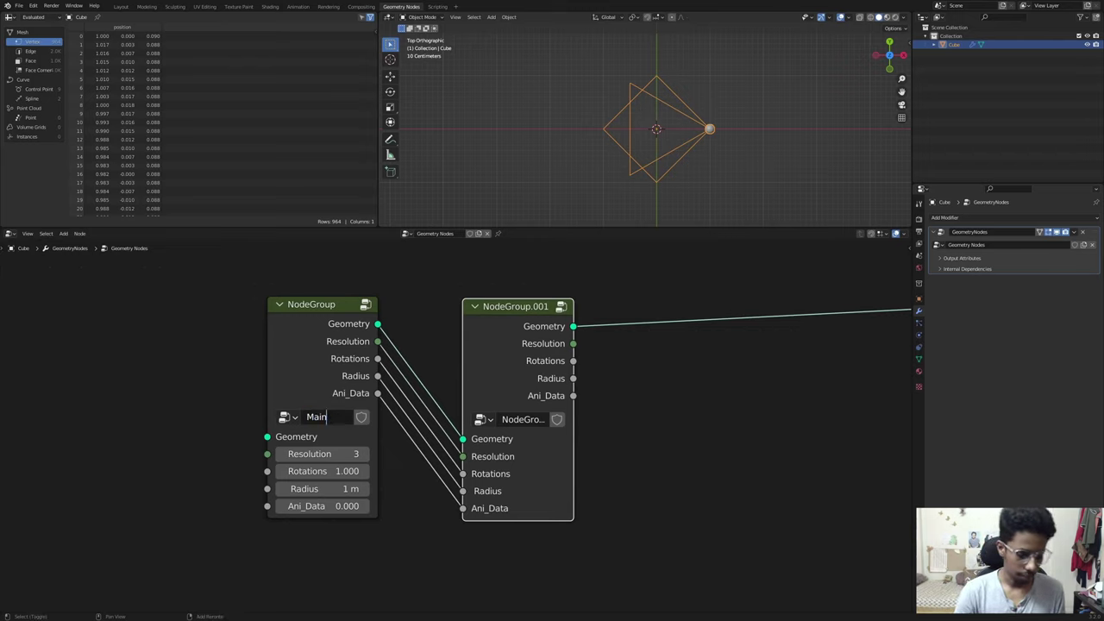
{"action": "type", "text": "_Iter"}
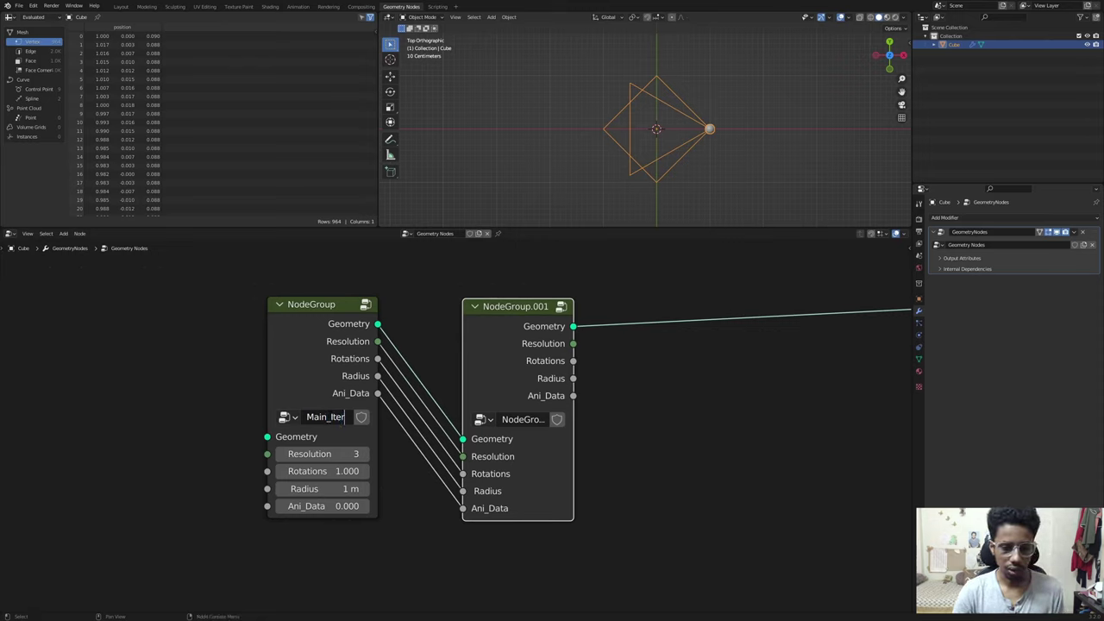
{"action": "key", "text": "Return"}
Step: Rename the second node group as Rest_Iter
{"action": "double_click", "coordinate": [521, 419]}
{"action": "type", "text": "R"}
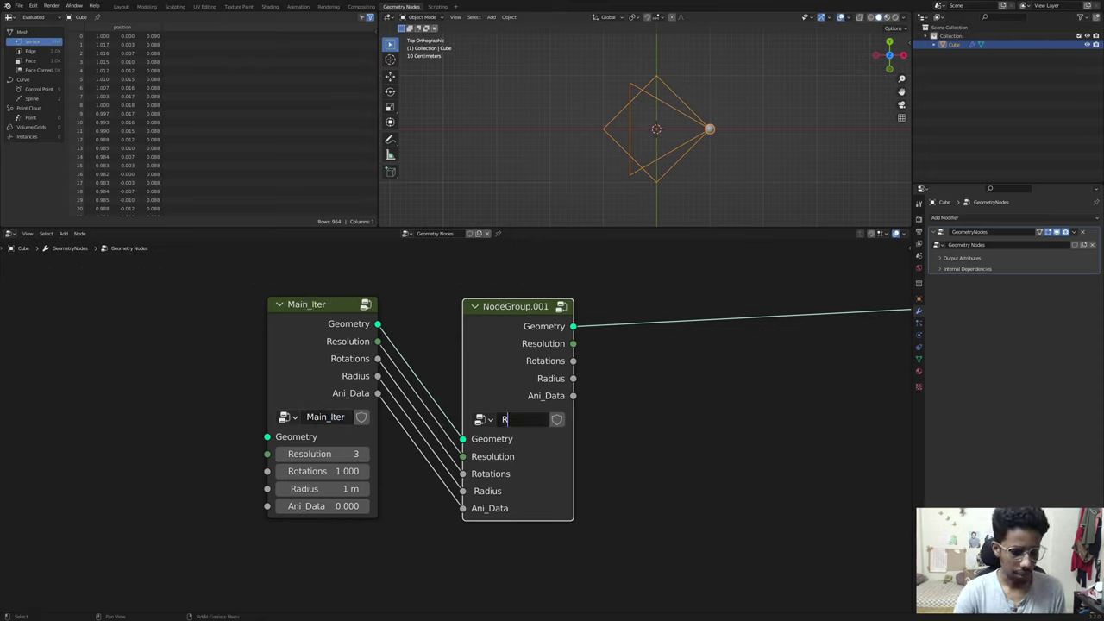
{"action": "type", "text": "est_In"}
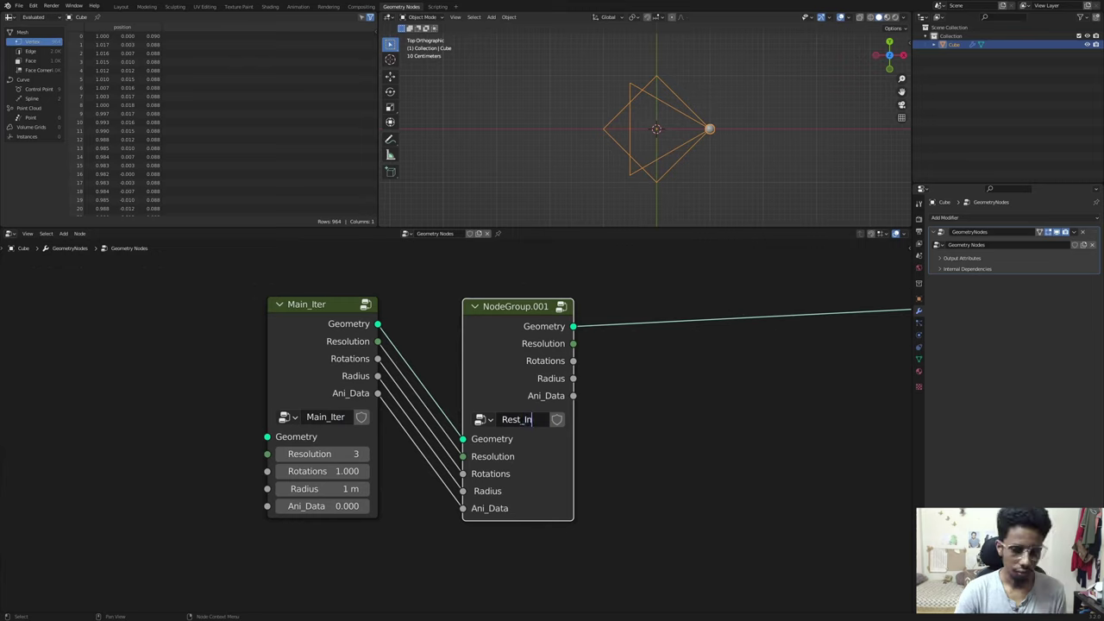
{"action": "type", "text": "te"}
{"action": "key", "text": "BackSpace"}
{"action": "key", "text": "BackSpace"}
{"action": "key", "text": "BackSpace"}
{"action": "type", "text": "ter"}
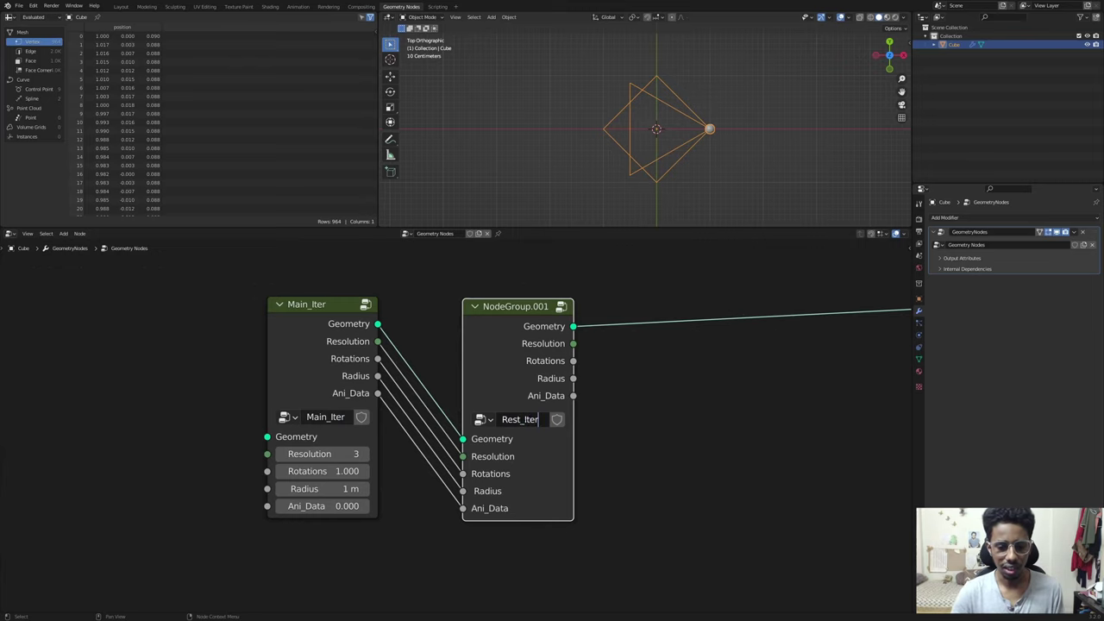
{"action": "key", "text": "Return"}
Step: Open Rest_Iter and move the Add node further away from the Spiral node
{"action": "key", "text": "Tab"}
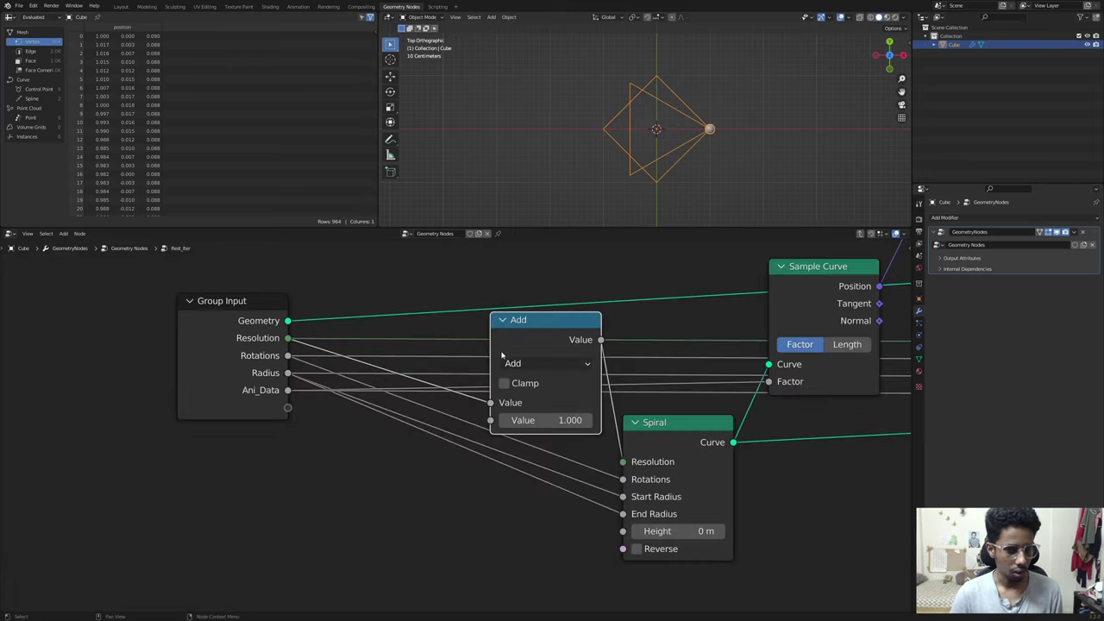
{"action": "left_click_drag", "start_coordinate": [555, 329], "coordinate": [534, 343]}
{"action": "left_click", "coordinate": [693, 452]}
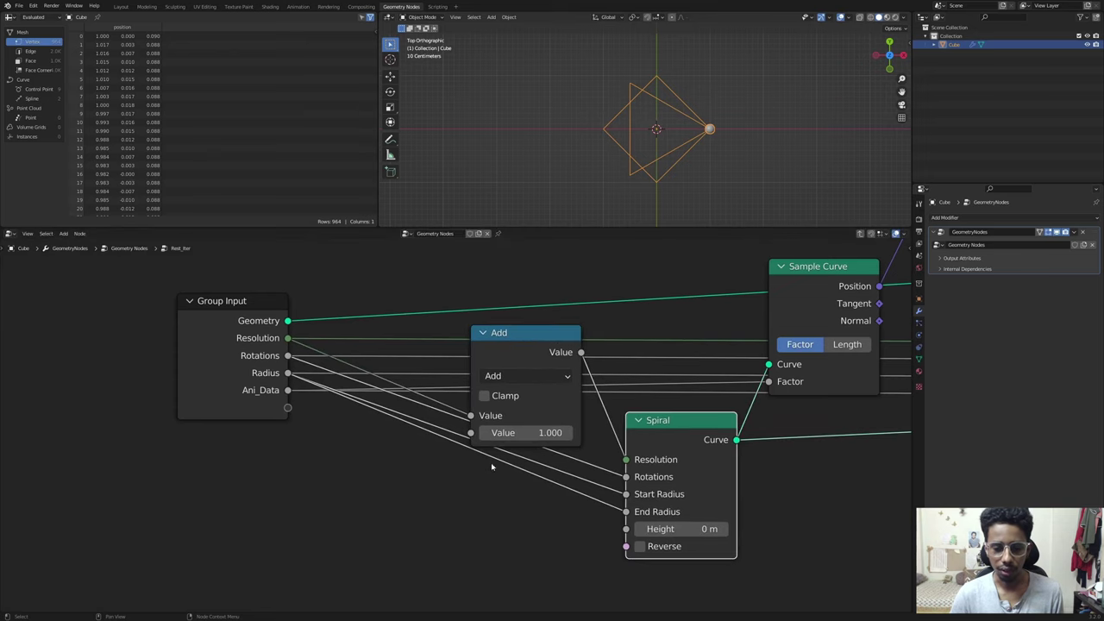
Step: Enclose the Resolution Add node in a frame labelled "res" and move the frame upward, clear of the Spiral's links
{"action": "left_click", "coordinate": [497, 351]}
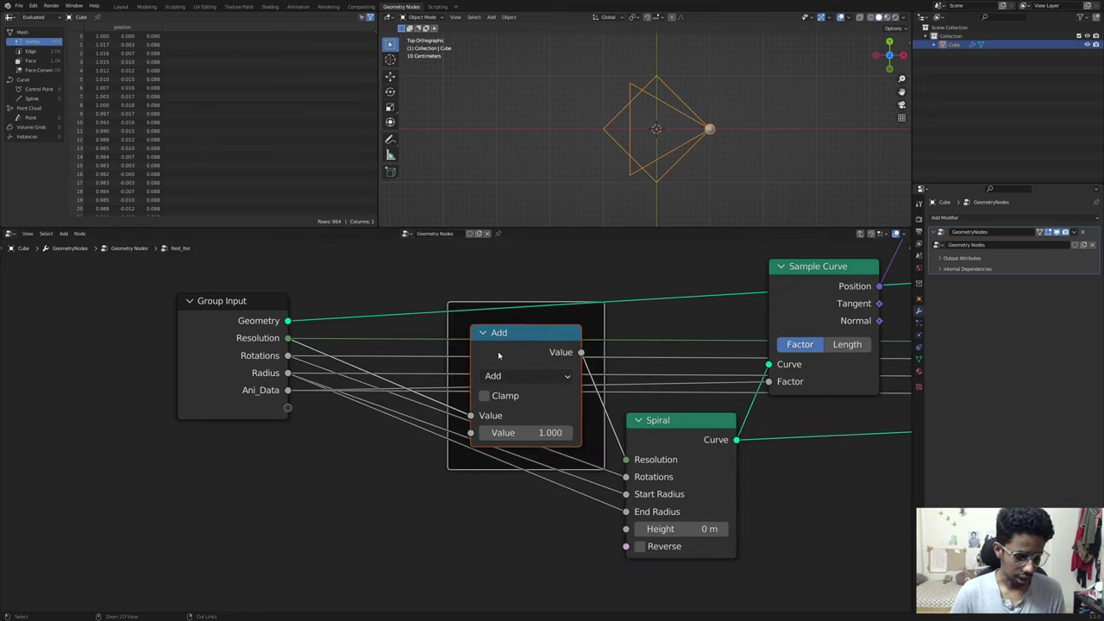
{"action": "key", "text": "ctrl+j"}
{"action": "key", "text": "F2"}
{"action": "type", "text": "res"}
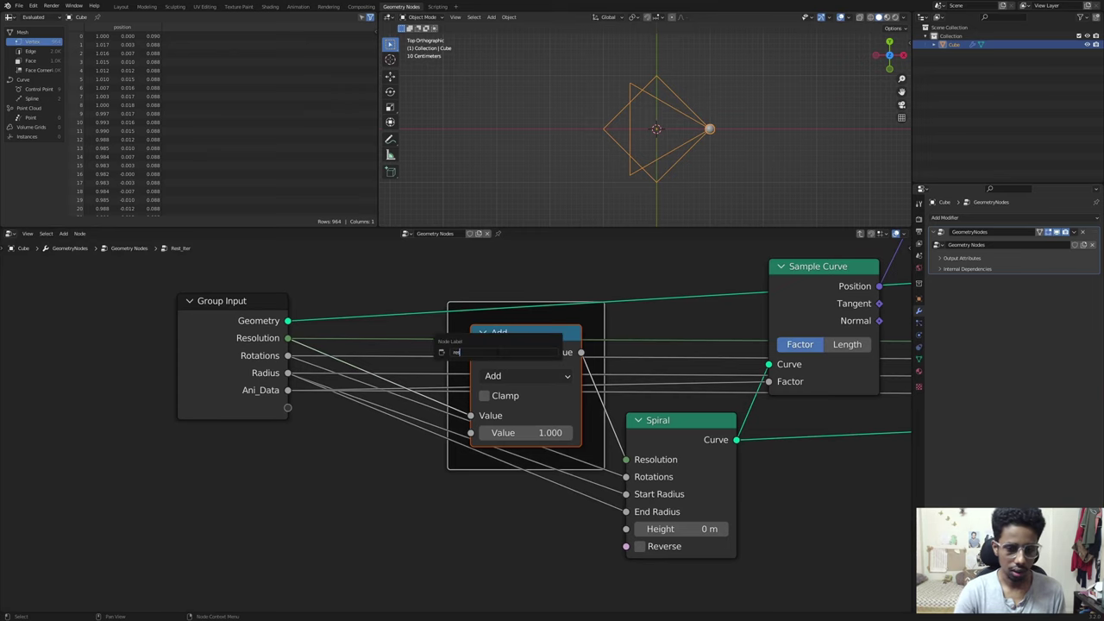
{"action": "key", "text": "Return"}
{"action": "middle_click_drag", "start_coordinate": [540, 302], "coordinate": [480, 378]}
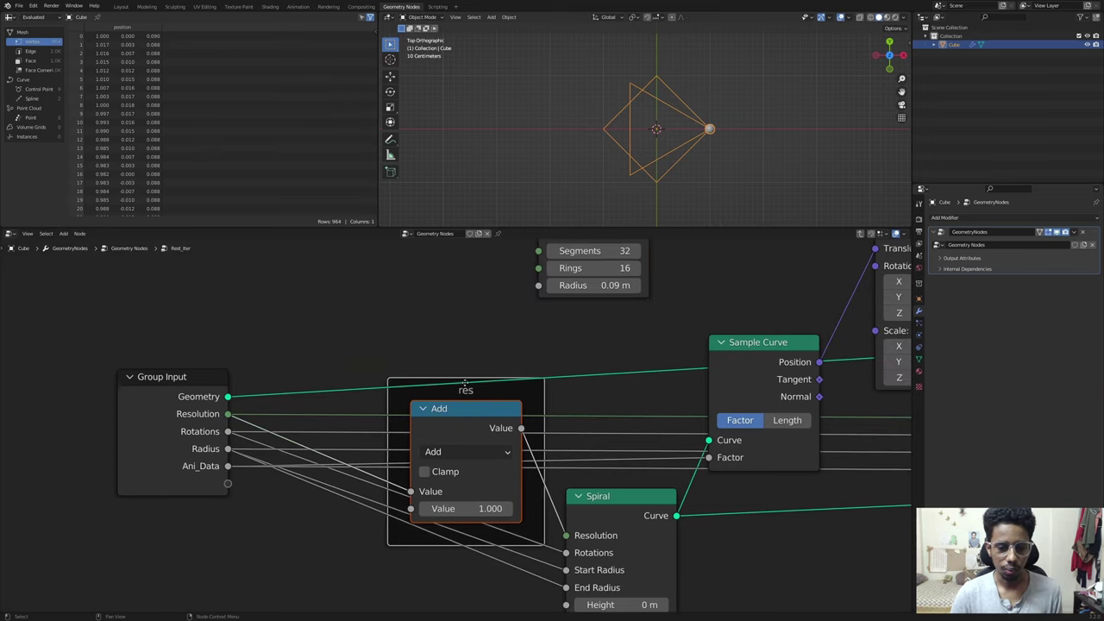
{"action": "left_click_drag", "start_coordinate": [465, 380], "coordinate": [445, 291]}
{"action": "left_click", "coordinate": [444, 243]}
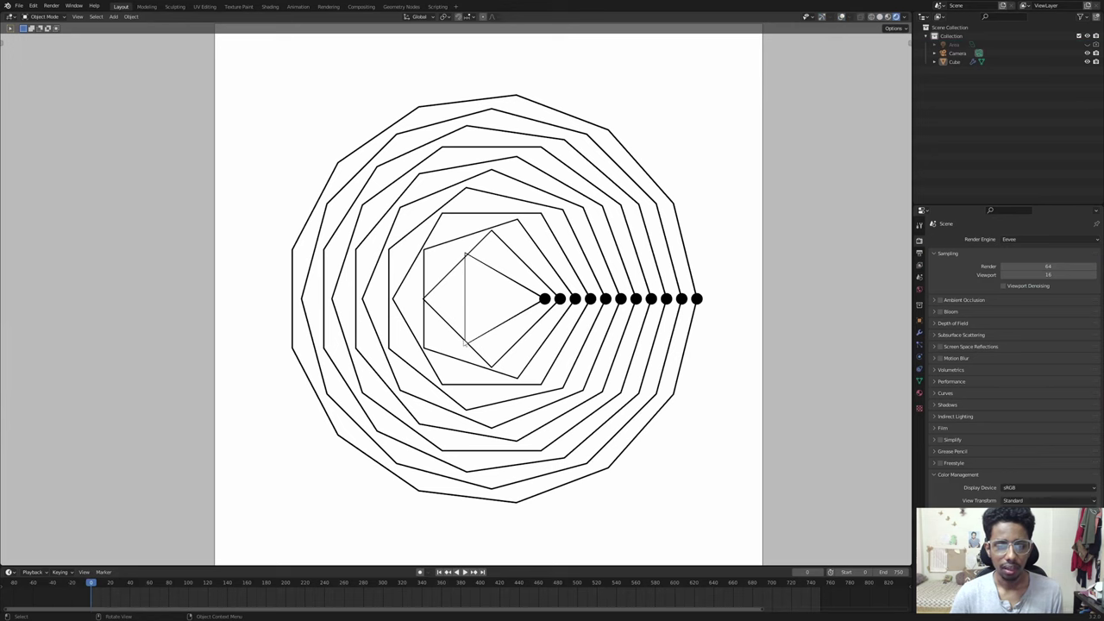
Step: Scrub through the finished polygon animation, and review the Main_Iter and Rest_Iter chain in the node tree
{"action": "left_click_drag", "start_coordinate": [332, 583], "coordinate": [821, 595]}
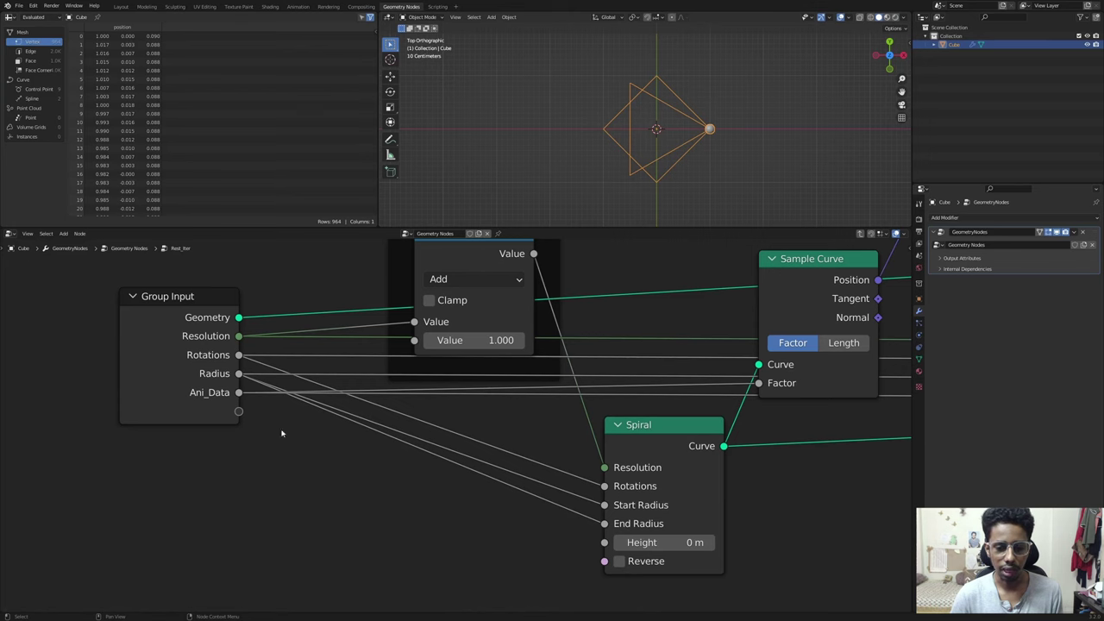
{"action": "scroll", "coordinate": [218, 357], "scroll_direction": "up", "scroll_amount": 2}
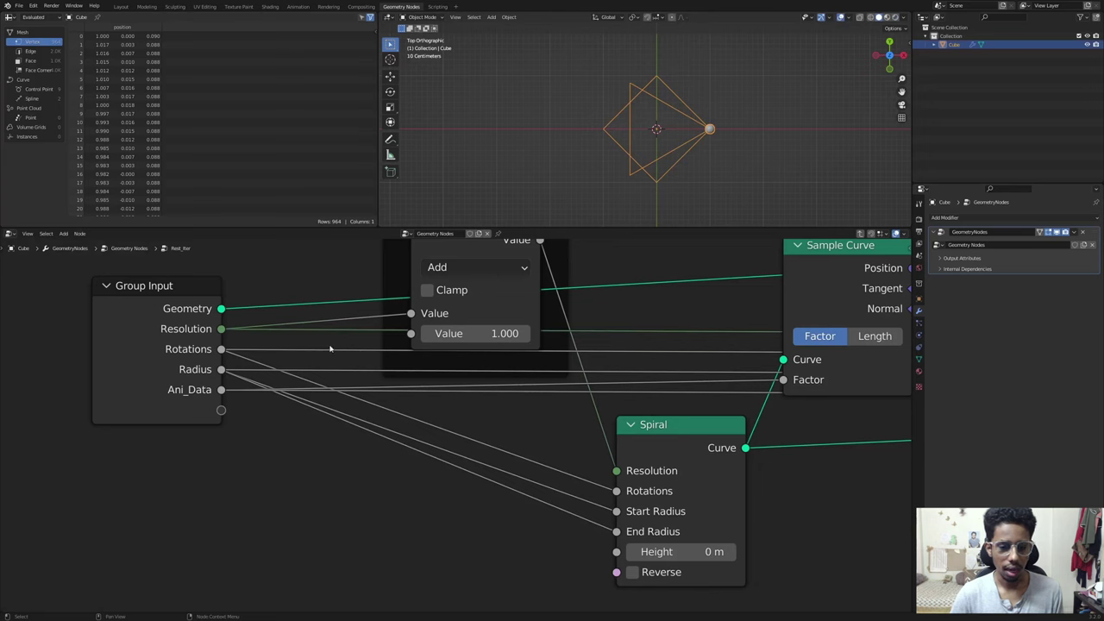
{"action": "key", "text": "Tab"}
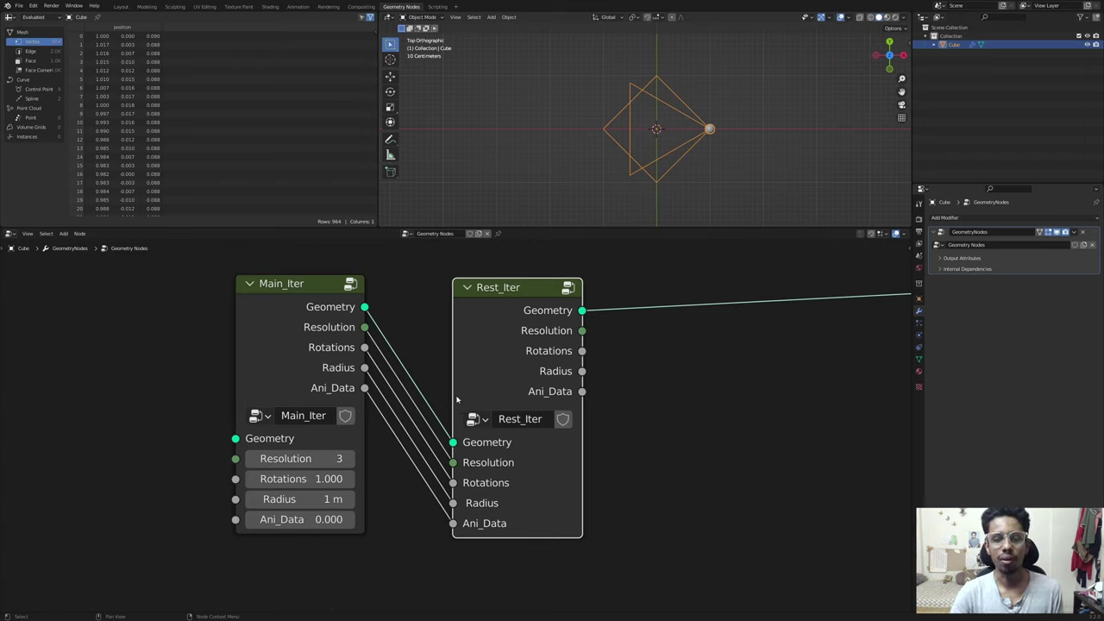
{"action": "key", "text": "Tab"}
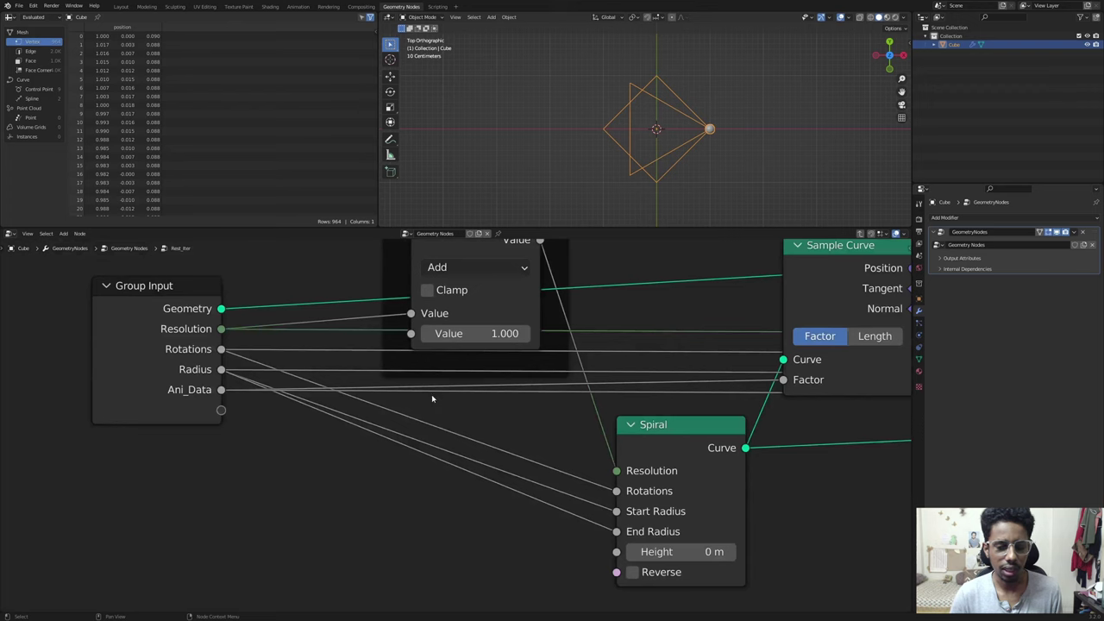
Step: Insert a Math node in Add mode between the Group Input's Rotations and the Spiral's Rotations inside Rest_Iter
{"action": "scroll", "coordinate": [431, 394], "scroll_direction": "up", "scroll_amount": 1}
{"action": "key", "text": "shift+a"}
{"action": "left_click", "coordinate": [432, 394]}
{"action": "type", "text": "math"}
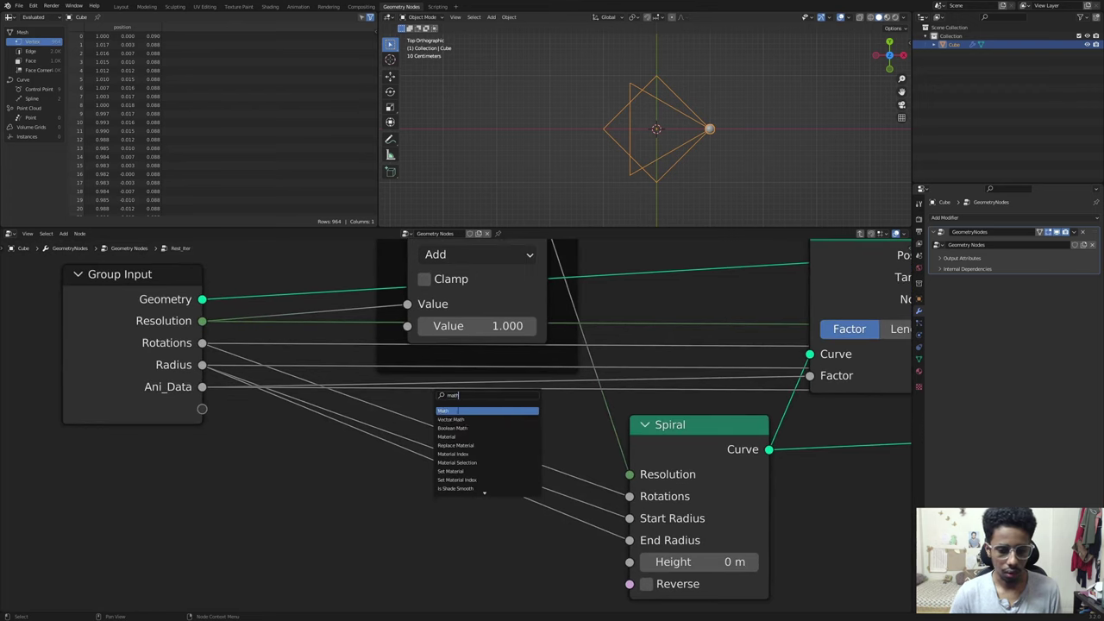
{"action": "left_click", "coordinate": [457, 410]}
{"action": "left_click", "coordinate": [435, 429]}
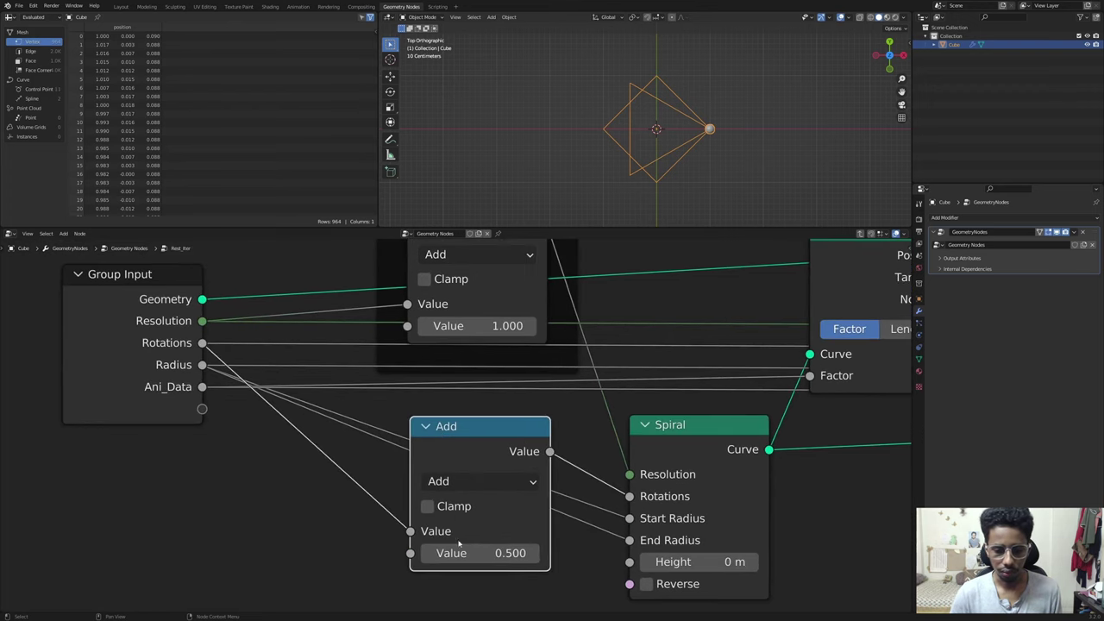
Step: Set the Rotations Add node's second value to 1 and nudge the node slightly
{"action": "left_click", "coordinate": [450, 552]}
{"action": "type", "text": "1"}
{"action": "key", "text": "Return"}
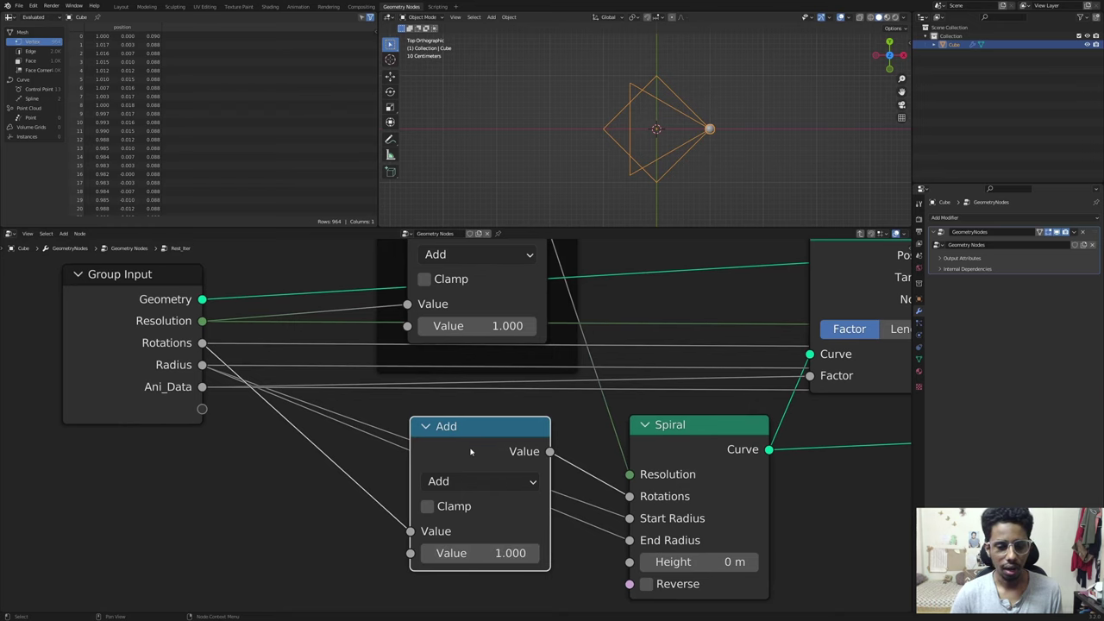
{"action": "left_click_drag", "start_coordinate": [470, 442], "coordinate": [472, 436]}
{"action": "middle_click_drag", "start_coordinate": [475, 428], "coordinate": [465, 432]}
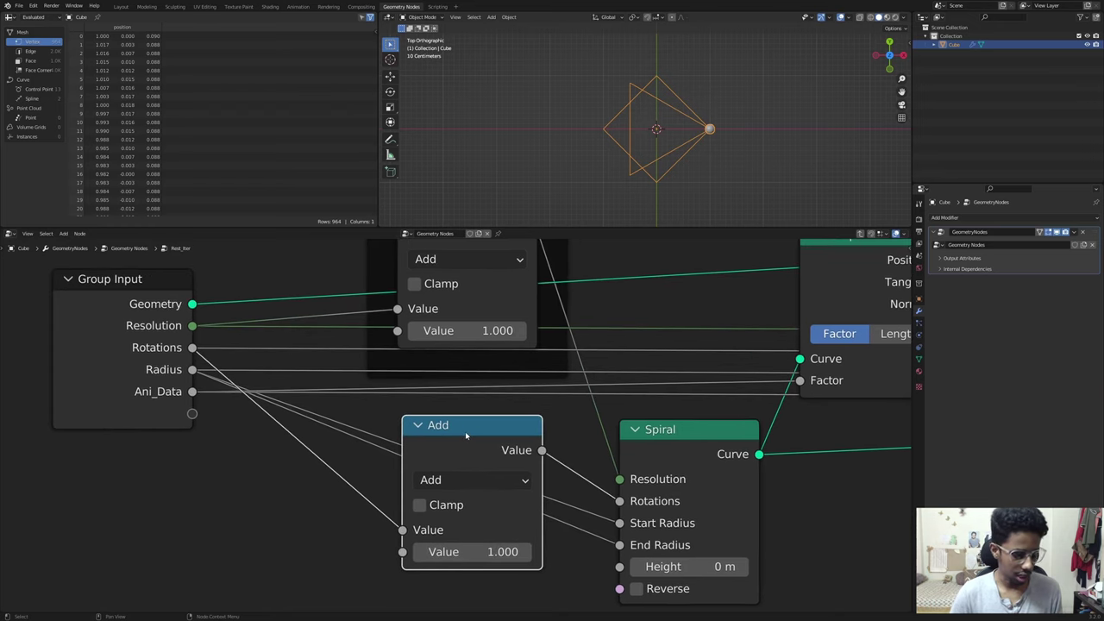
Step: Enclose the Rotations Add node in a frame labelled "rot"
{"action": "key", "text": "ctrl+j"}
{"action": "key", "text": "F2"}
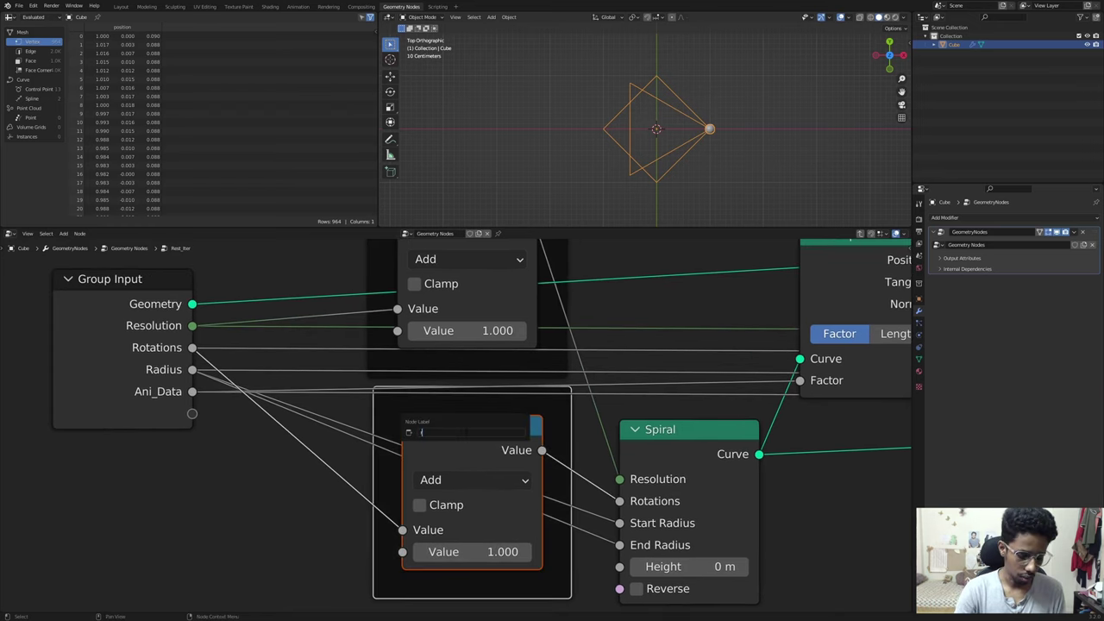
{"action": "type", "text": "rot"}
{"action": "key", "text": "Return"}
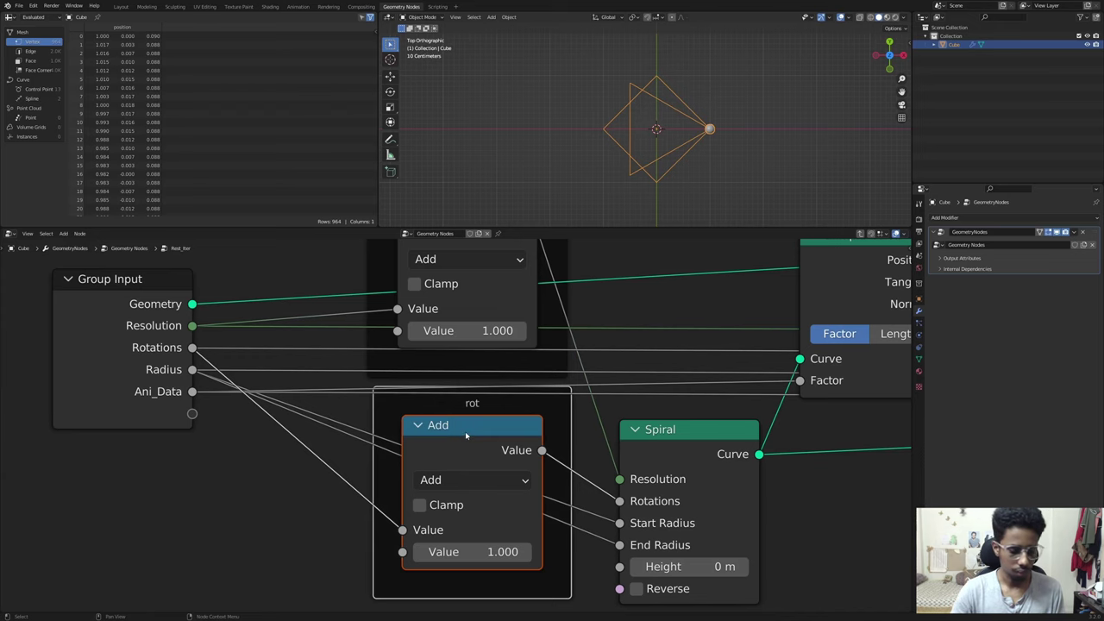
{"action": "key", "text": "Tab"}
{"action": "key", "text": "Tab"}
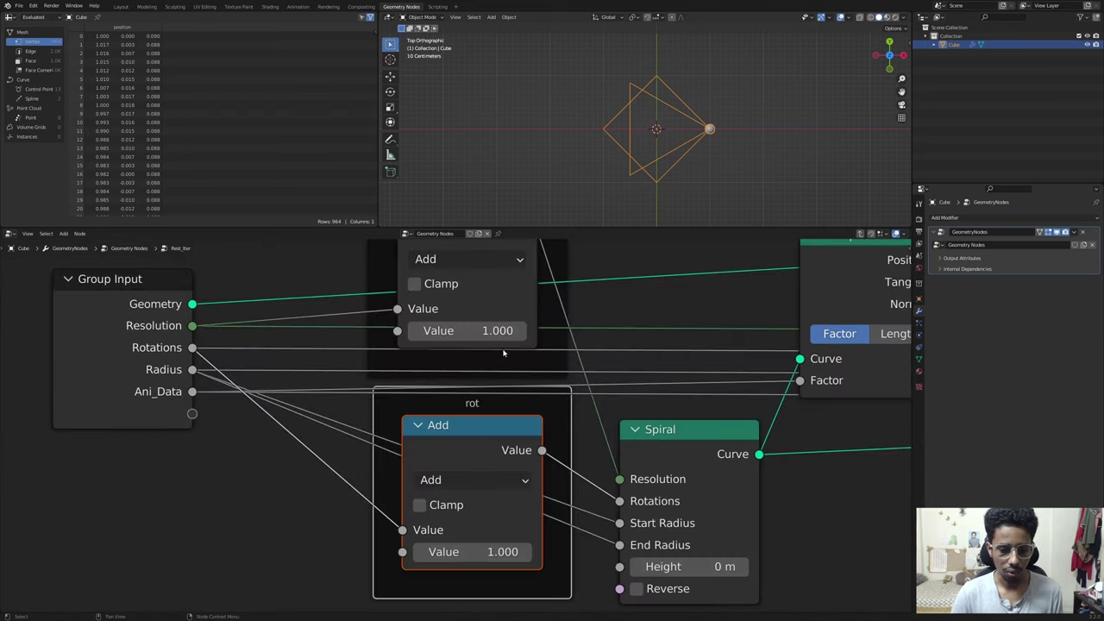
Step: Move the "rot" frame down below the Spiral node to make room beside the Radius links
{"action": "scroll", "coordinate": [633, 397], "scroll_direction": "down", "scroll_amount": 3}
{"action": "middle_click_drag", "start_coordinate": [670, 365], "coordinate": [540, 401]}
{"action": "scroll", "coordinate": [463, 408], "scroll_direction": "down", "scroll_amount": 3}
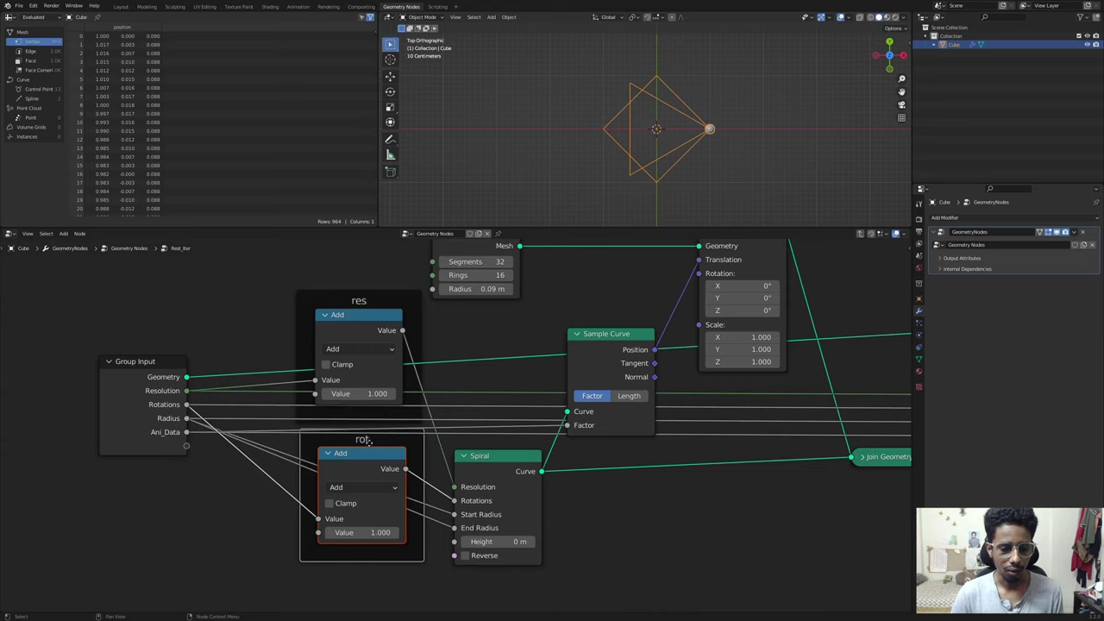
{"action": "left_click_drag", "start_coordinate": [369, 442], "coordinate": [336, 573]}
{"action": "left_click", "coordinate": [479, 485]}
{"action": "middle_click_drag", "start_coordinate": [357, 478], "coordinate": [369, 469]}
Step: Add a reroute joining the two Radius links to the Spiral's Start Radius and End Radius, and move it closer to the Spiral
{"action": "right_click_drag", "start_coordinate": [379, 451], "coordinate": [339, 514], "text": "shift"}
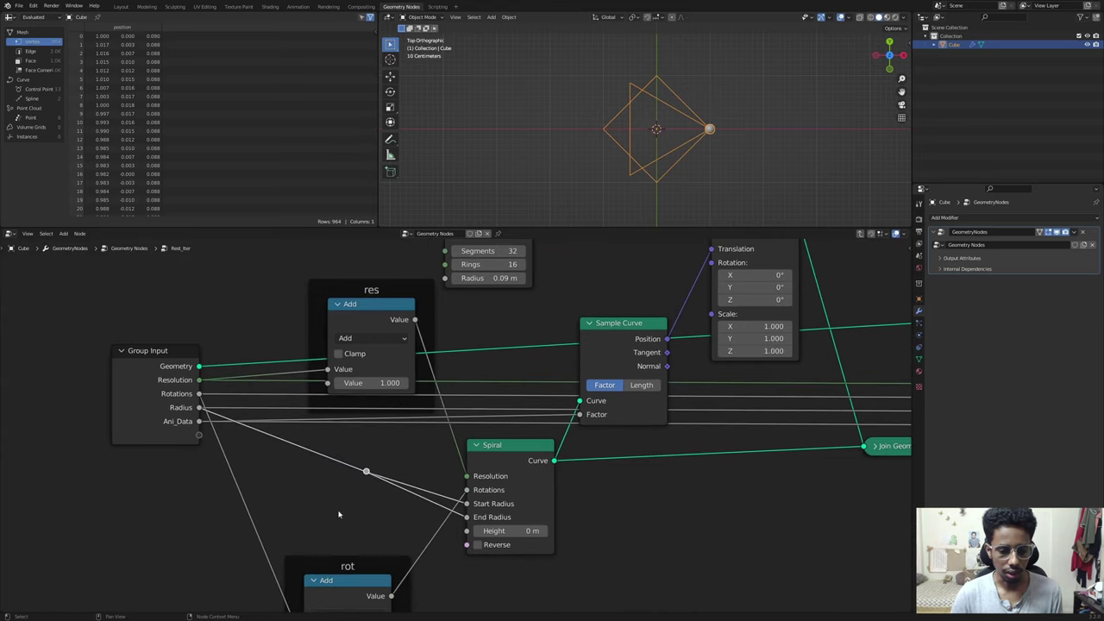
{"action": "middle_click_drag", "start_coordinate": [339, 515], "coordinate": [412, 431]}
{"action": "left_click_drag", "start_coordinate": [398, 438], "coordinate": [414, 468]}
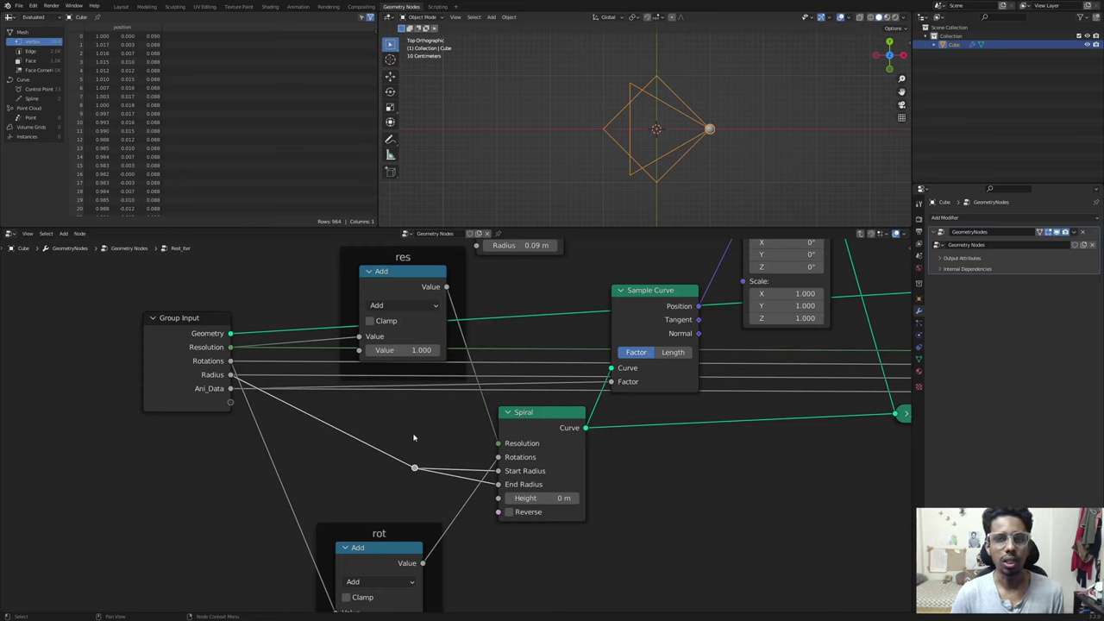
Step: Insert an Add math node on the Radius link before the reroute and set its second value to 0.320
{"action": "key", "text": "shift+a"}
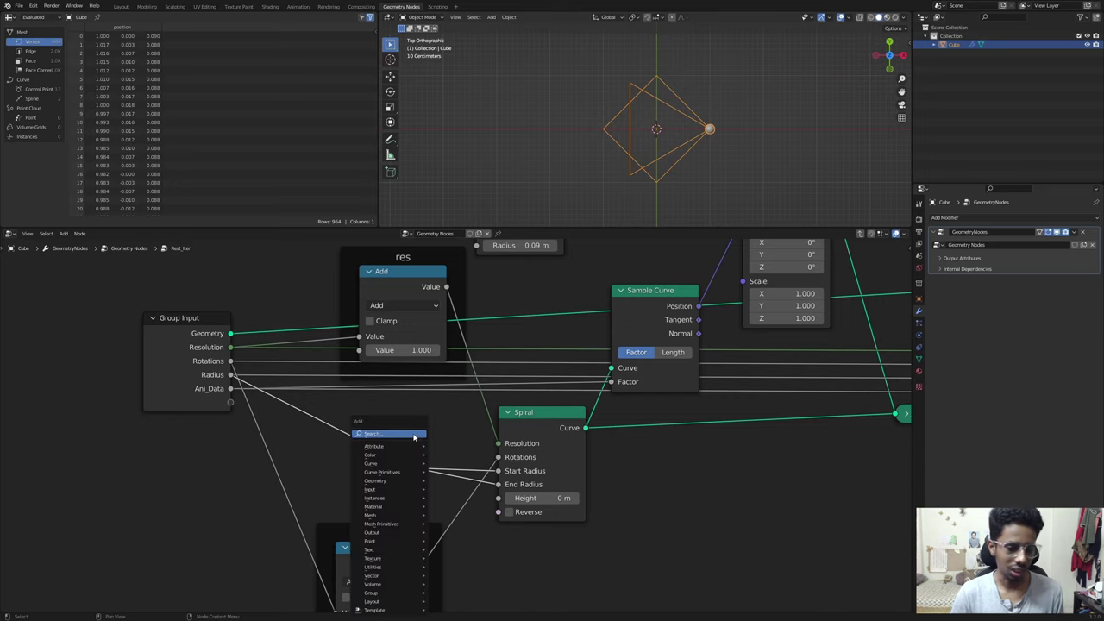
{"action": "type", "text": "math"}
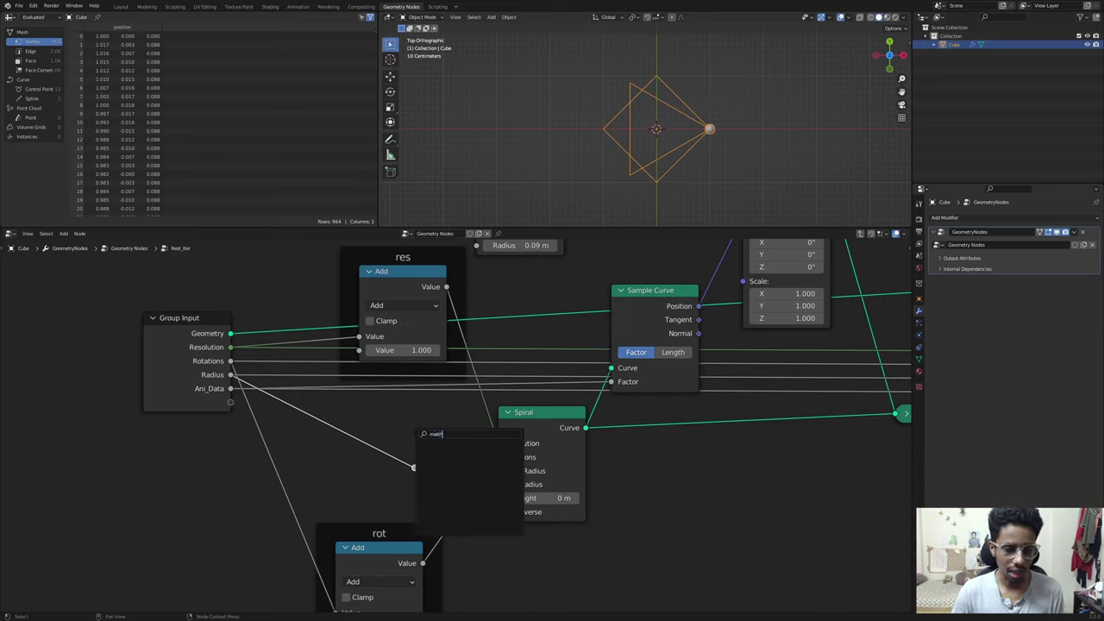
{"action": "key", "text": "Return"}
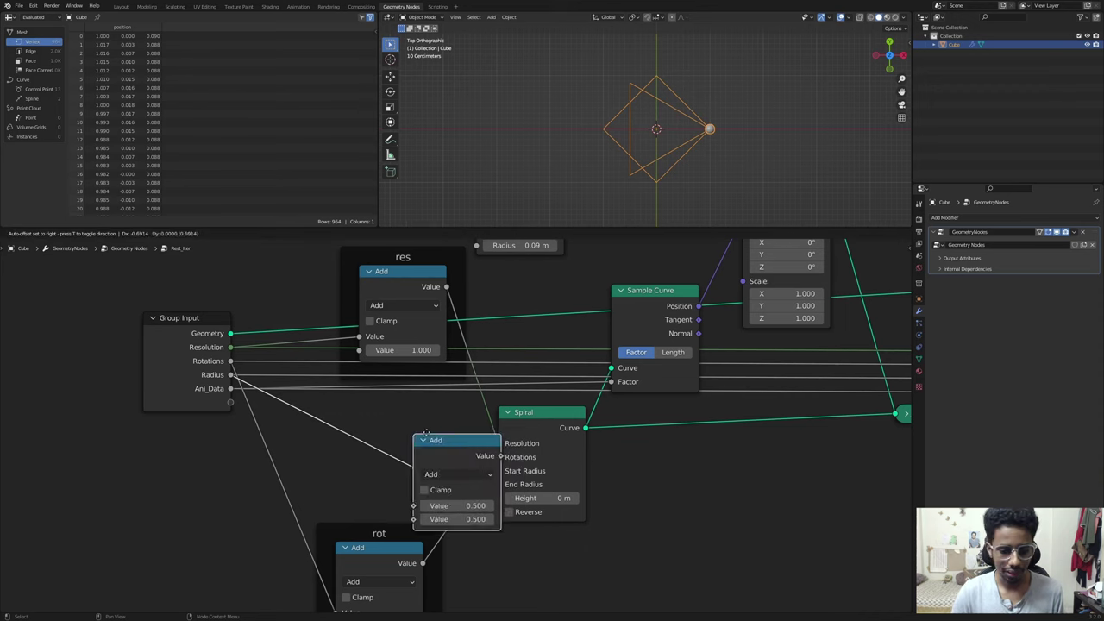
{"action": "left_click", "coordinate": [356, 411]}
{"action": "left_click_drag", "start_coordinate": [398, 492], "coordinate": [384, 492]}
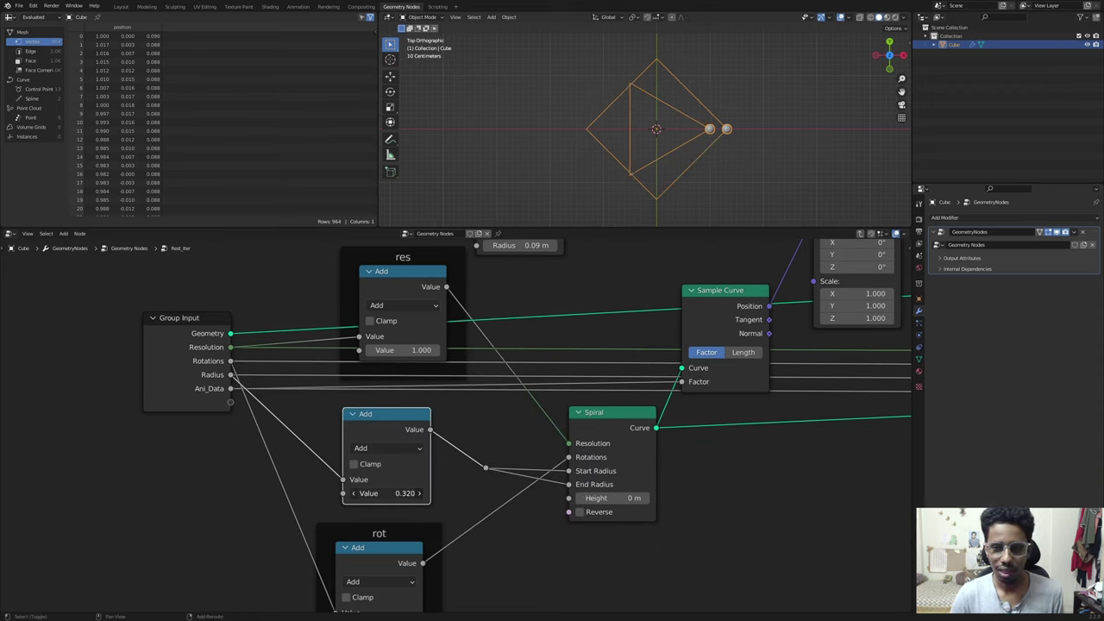
Step: Enclose the Radius Add node in a frame labelled "rad" and return to the main node tree
{"action": "left_click_drag", "start_coordinate": [389, 430], "coordinate": [386, 432]}
{"action": "key", "text": "ctrl+j"}
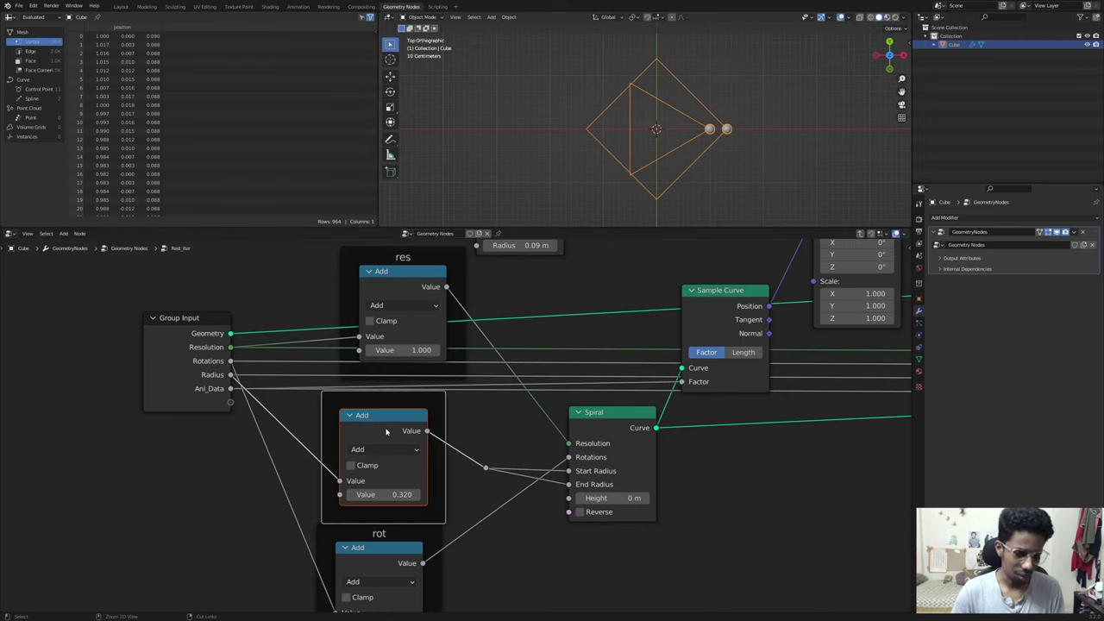
{"action": "key", "text": "F2"}
{"action": "type", "text": "re"}
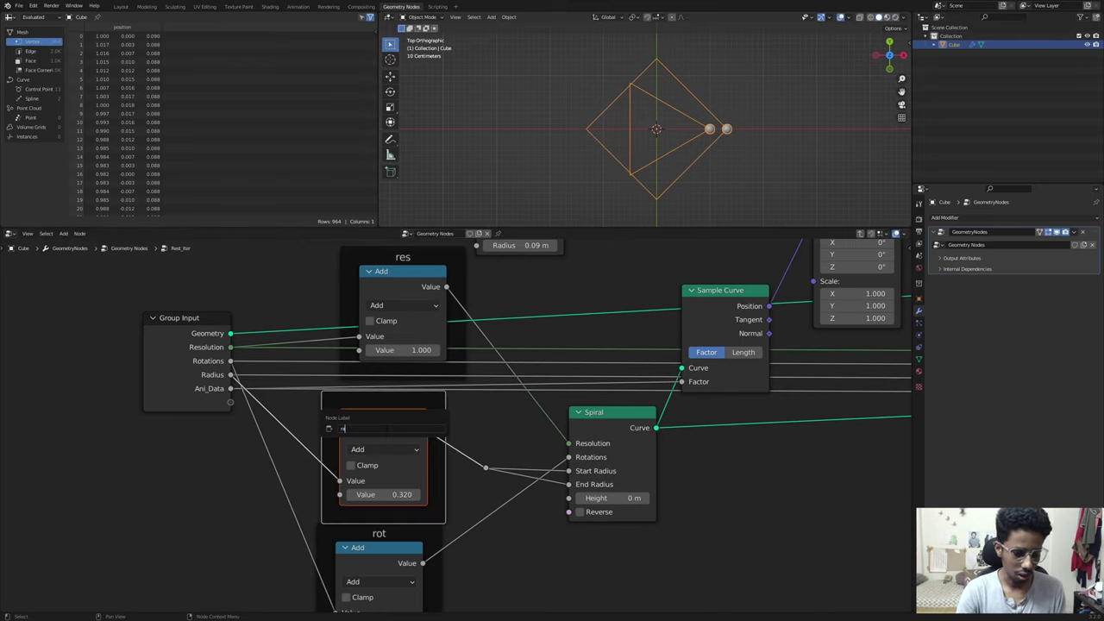
{"action": "type", "text": "s"}
{"action": "key", "text": "Return"}
{"action": "key", "text": "Tab"}
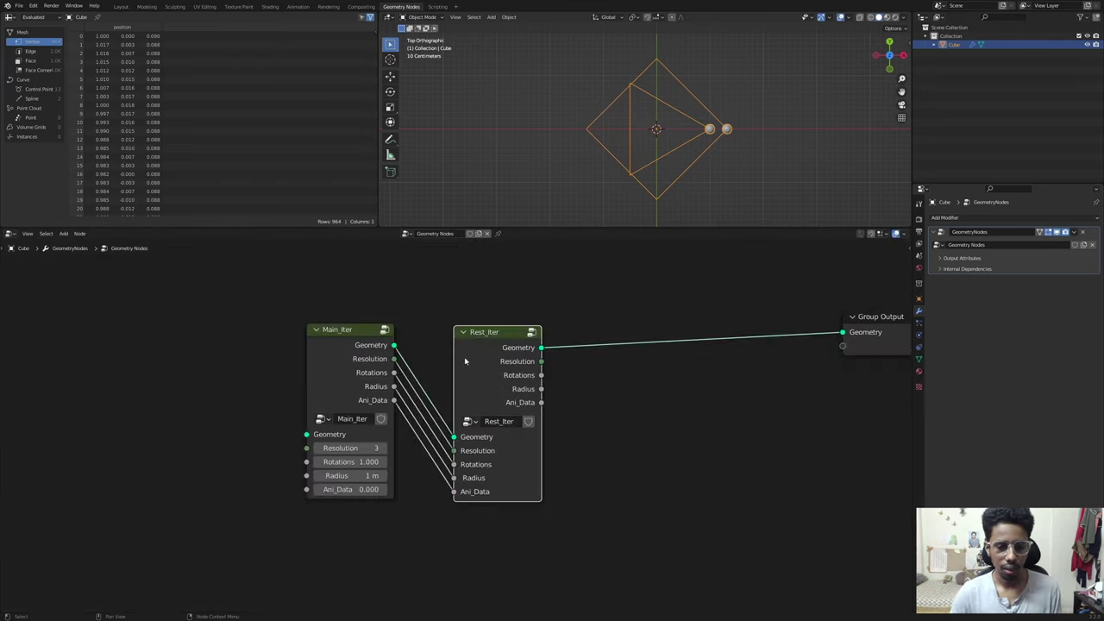
Step: Try chaining a duplicate of Rest_Iter before the Group Output with all sockets linked, and delete the duplicate
{"action": "left_click_drag", "start_coordinate": [519, 343], "coordinate": [475, 348]}
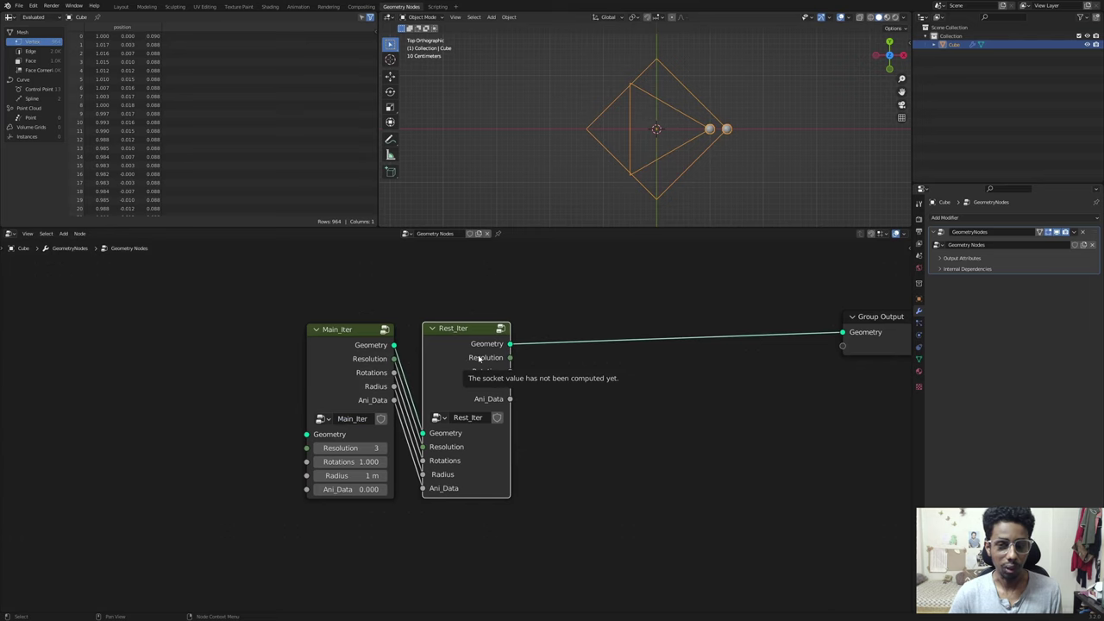
{"action": "key", "text": "shift+d"}
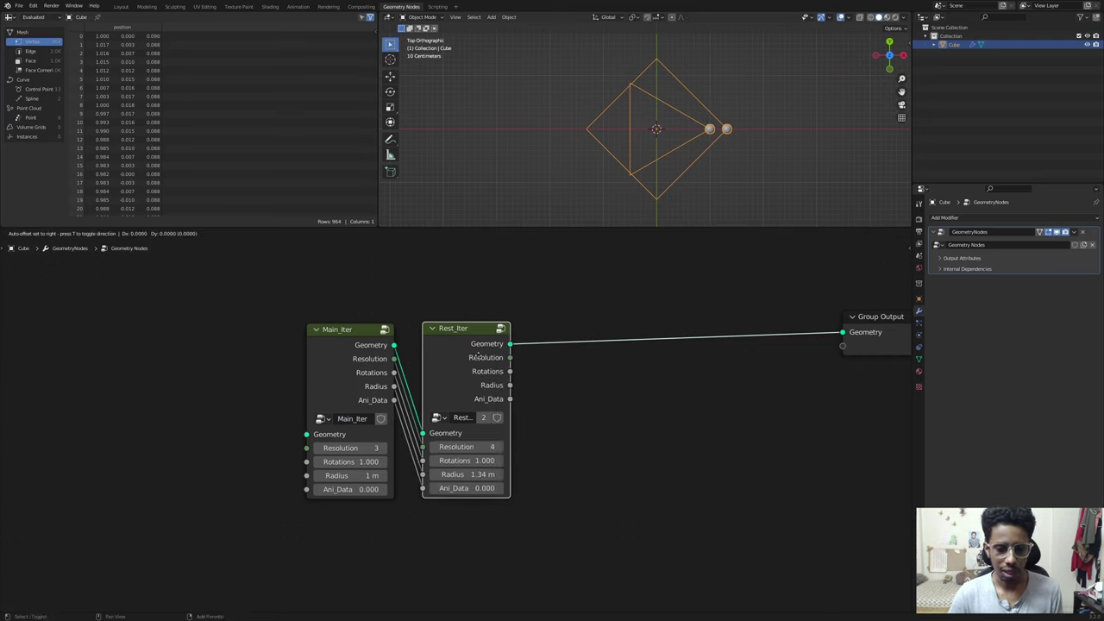
{"action": "left_click", "coordinate": [618, 348]}
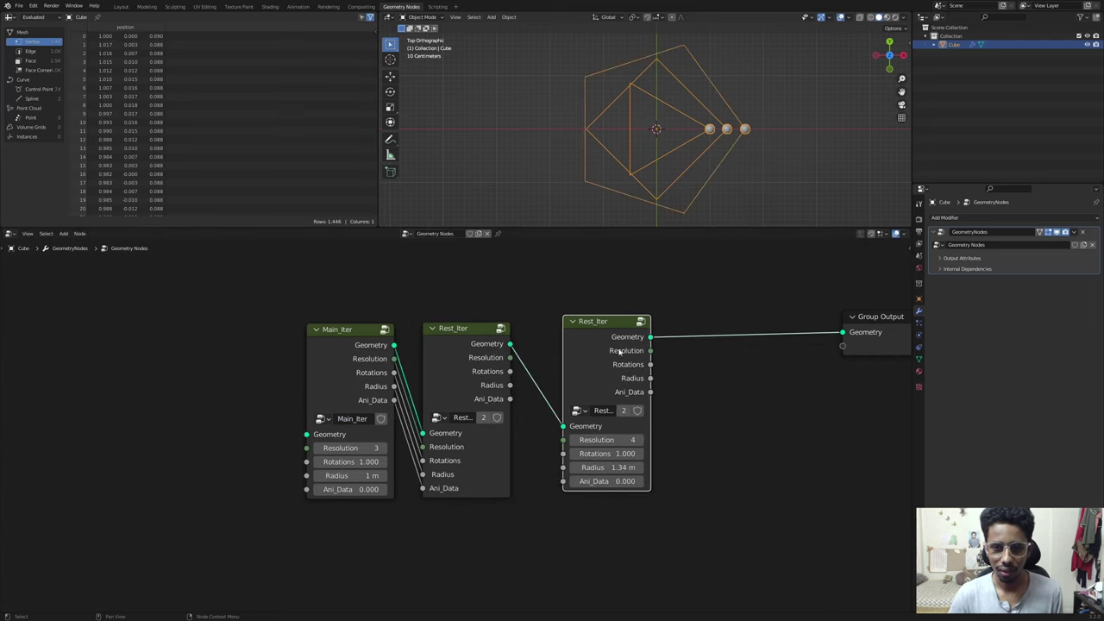
{"action": "right_click_drag", "start_coordinate": [491, 355], "coordinate": [587, 457], "text": "alt"}
{"action": "right_click_drag", "start_coordinate": [483, 383], "coordinate": [577, 483], "text": "alt"}
{"action": "right_click_drag", "start_coordinate": [470, 388], "coordinate": [568, 474], "text": "alt"}
{"action": "left_click_drag", "start_coordinate": [596, 378], "coordinate": [581, 380]}
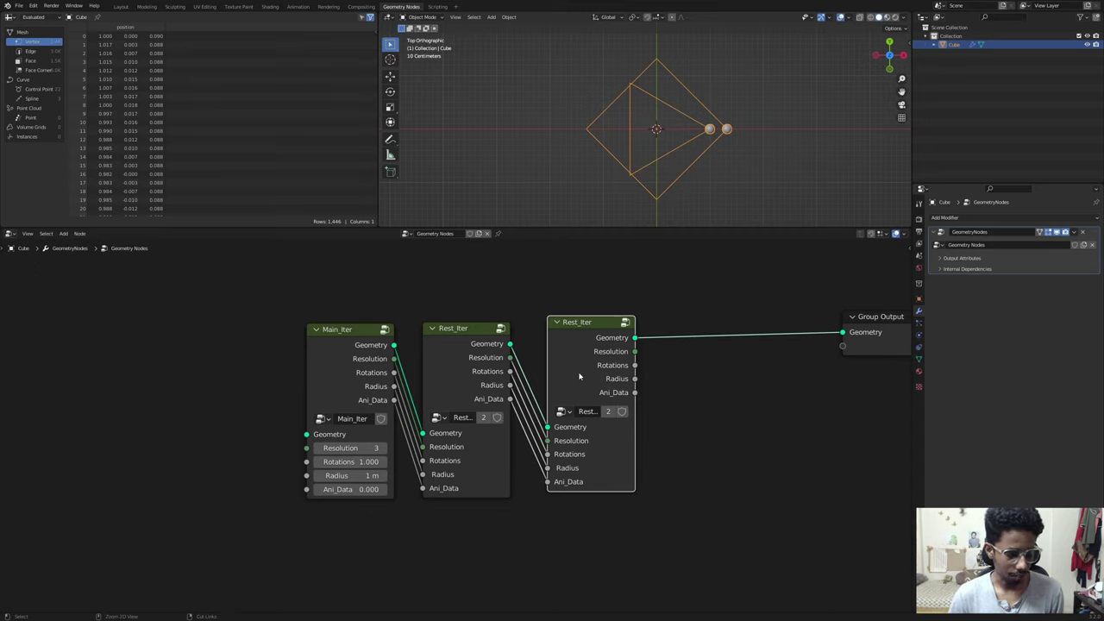
{"action": "key", "text": "ctrl+x"}
Step: Examine how the Group Input values pass through to the Group Output inside Main_Iter and compare with Rest_Iter
{"action": "left_click", "coordinate": [374, 360]}
{"action": "middle_click_drag", "start_coordinate": [436, 370], "coordinate": [520, 377]}
{"action": "scroll", "coordinate": [520, 377], "scroll_direction": "up", "scroll_amount": 1}
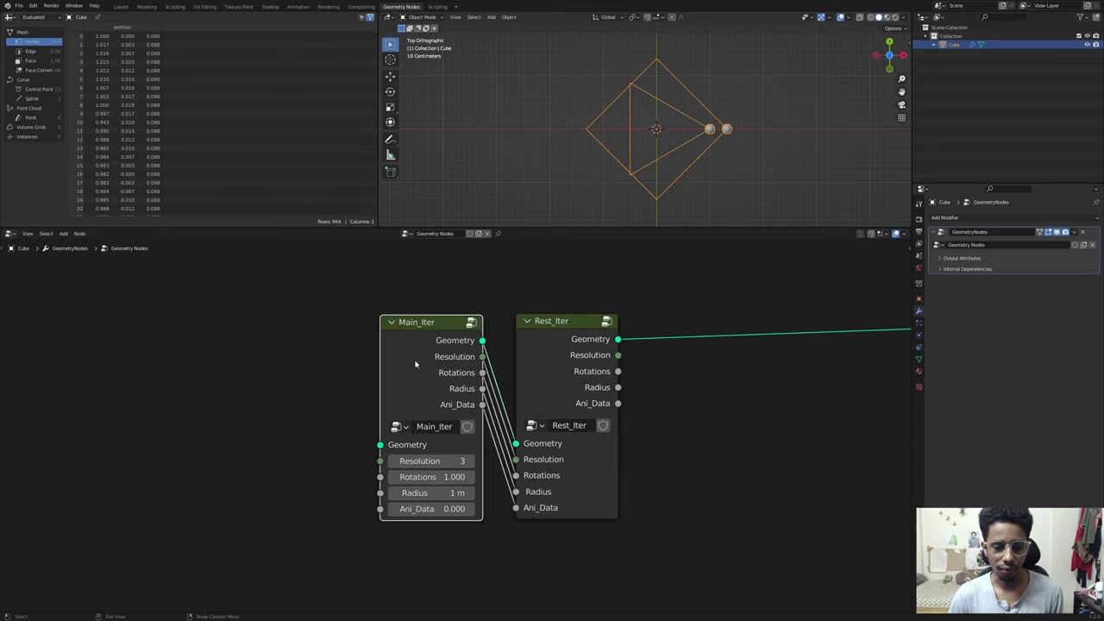
{"action": "key", "text": "Tab"}
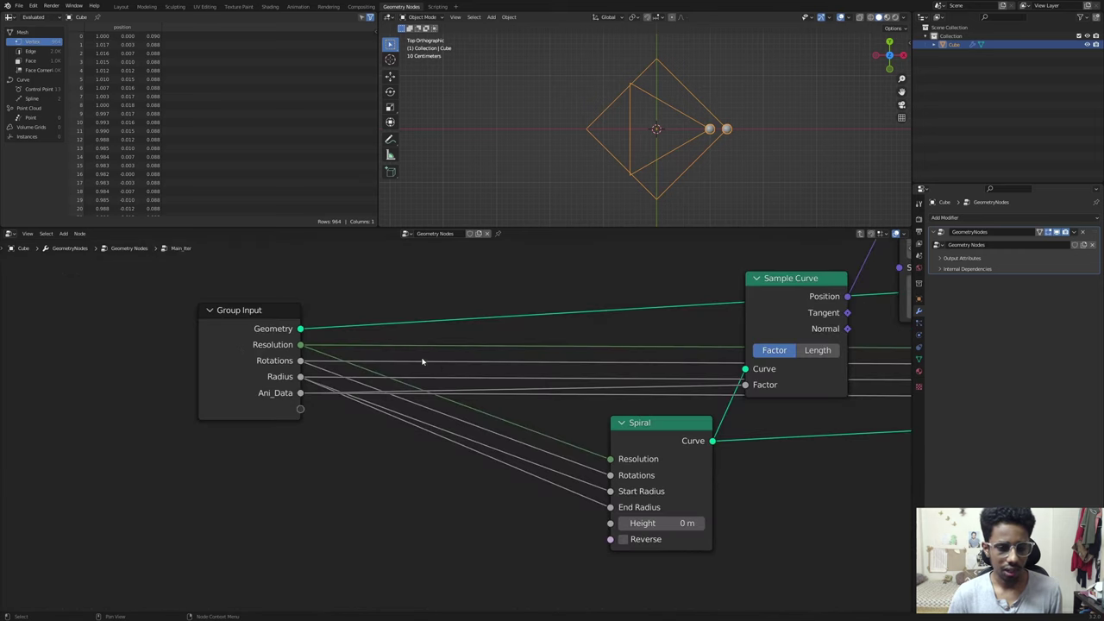
{"action": "scroll", "coordinate": [424, 365], "scroll_direction": "down", "scroll_amount": 3}
{"action": "middle_click_drag", "start_coordinate": [580, 377], "coordinate": [520, 386]}
{"action": "scroll", "coordinate": [515, 373], "scroll_direction": "down", "scroll_amount": 1}
{"action": "scroll", "coordinate": [513, 371], "scroll_direction": "down", "scroll_amount": 2}
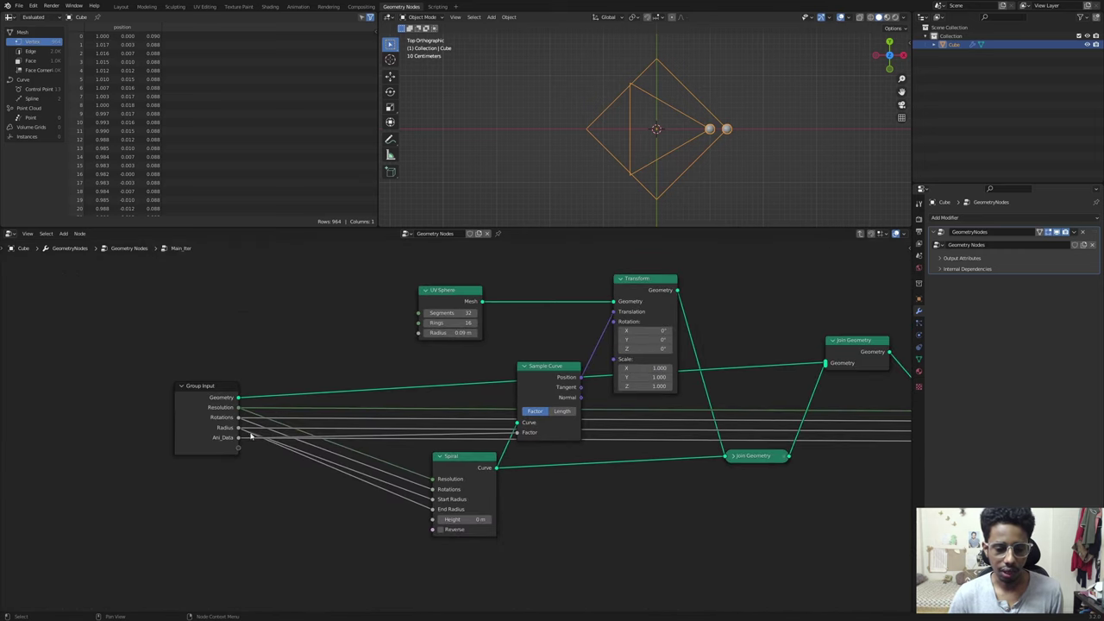
{"action": "middle_click_drag", "start_coordinate": [783, 417], "coordinate": [583, 416]}
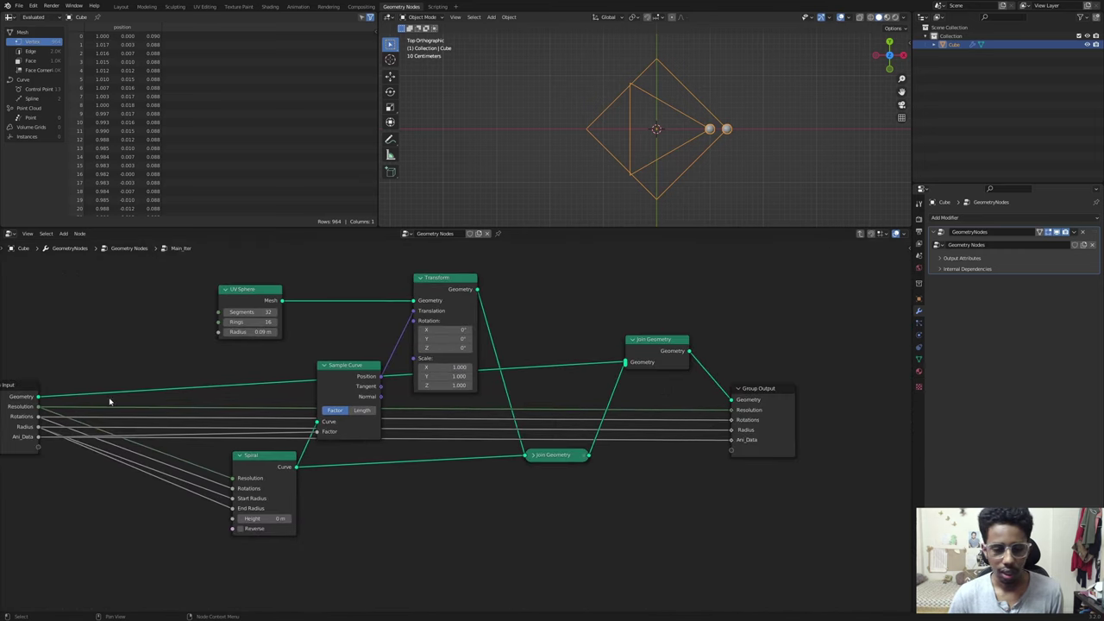
{"action": "scroll", "coordinate": [149, 417], "scroll_direction": "left", "scroll_amount": 3, "text": "ctrl"}
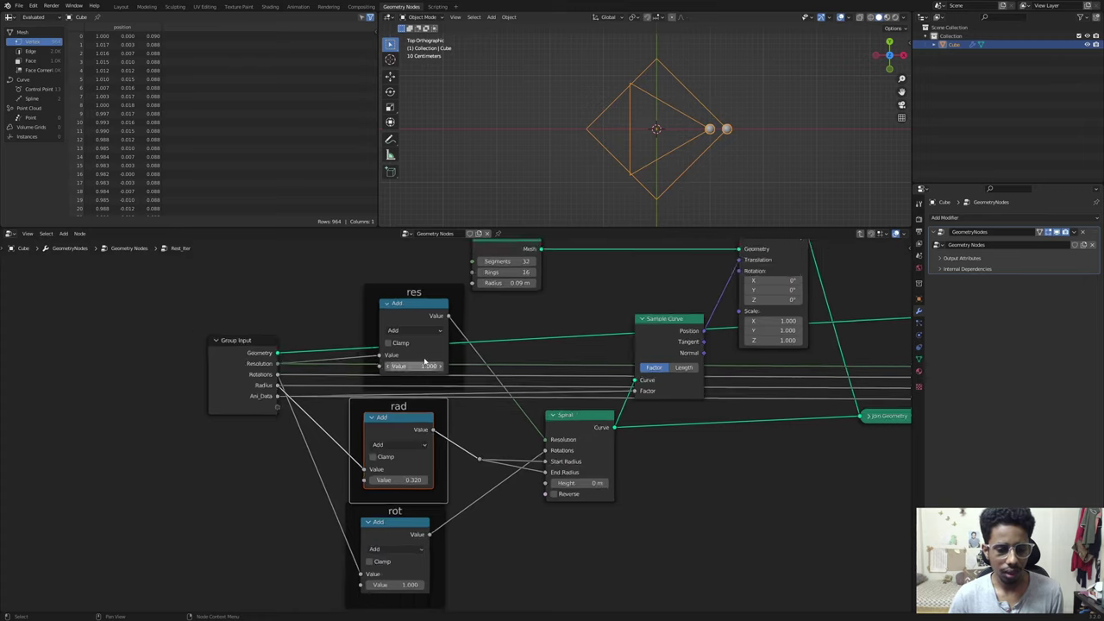
{"action": "key", "text": "Tab"}
Step: Duplicate Rest_Iter onto the Geometry link to the Group Output and link all its inputs from the first Rest_Iter
{"action": "key", "text": "shift+d"}
{"action": "left_click", "coordinate": [634, 384]}
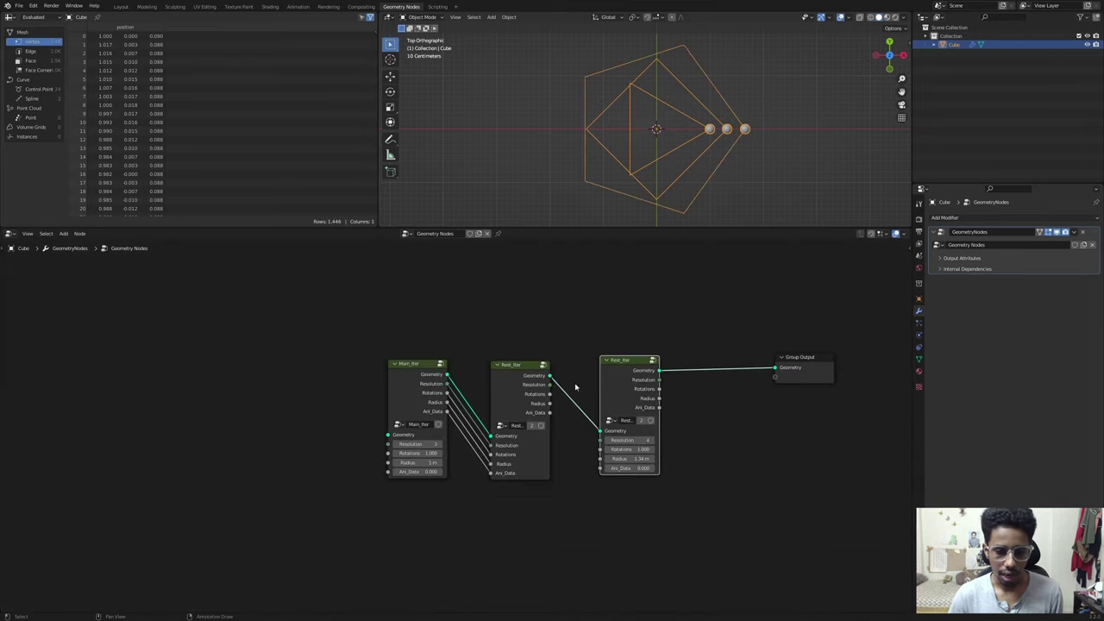
{"action": "right_click_drag", "start_coordinate": [543, 382], "coordinate": [586, 412], "text": "shift"}
{"action": "key", "text": "ctrl+z"}
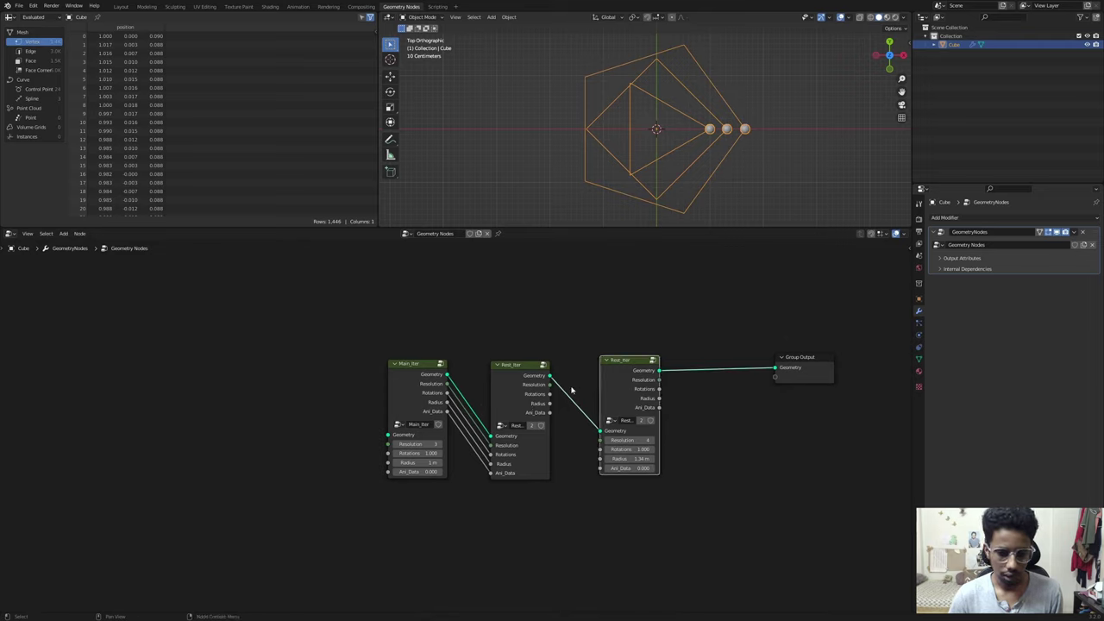
{"action": "right_click_drag", "start_coordinate": [520, 388], "coordinate": [608, 407], "text": "alt"}
{"action": "right_click_drag", "start_coordinate": [496, 391], "coordinate": [515, 404], "text": "alt"}
{"action": "scroll", "coordinate": [461, 426], "scroll_direction": "up", "scroll_amount": 1}
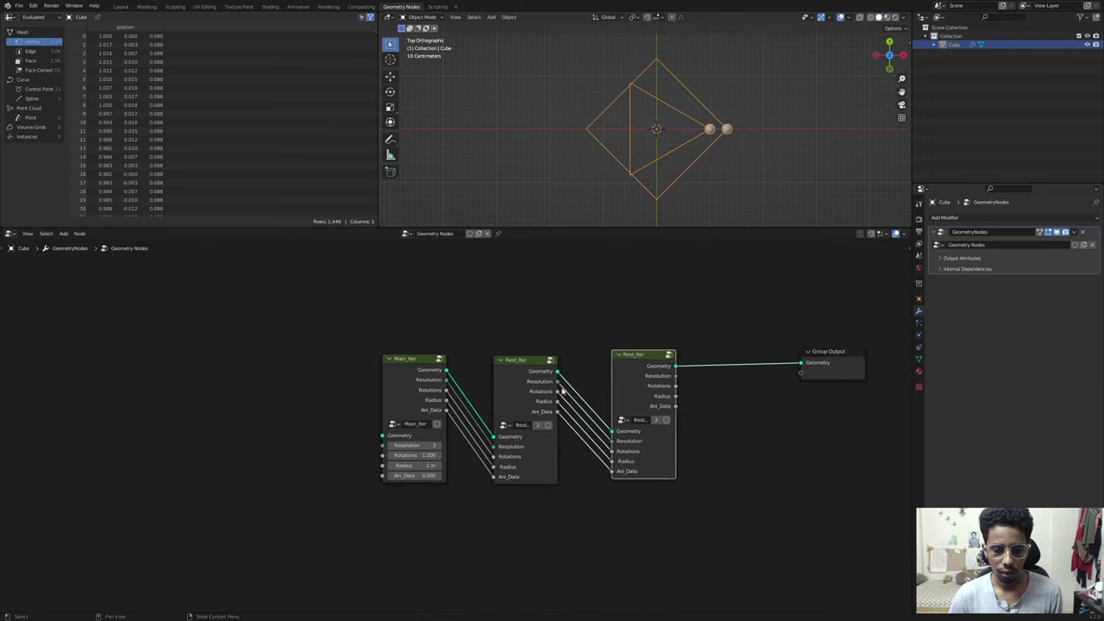
Step: Inside Rest_Iter, cut the Resolution, Rotations, Radius and Ani_Data links running directly from Group Input to Group Output
{"action": "left_click", "coordinate": [526, 379]}
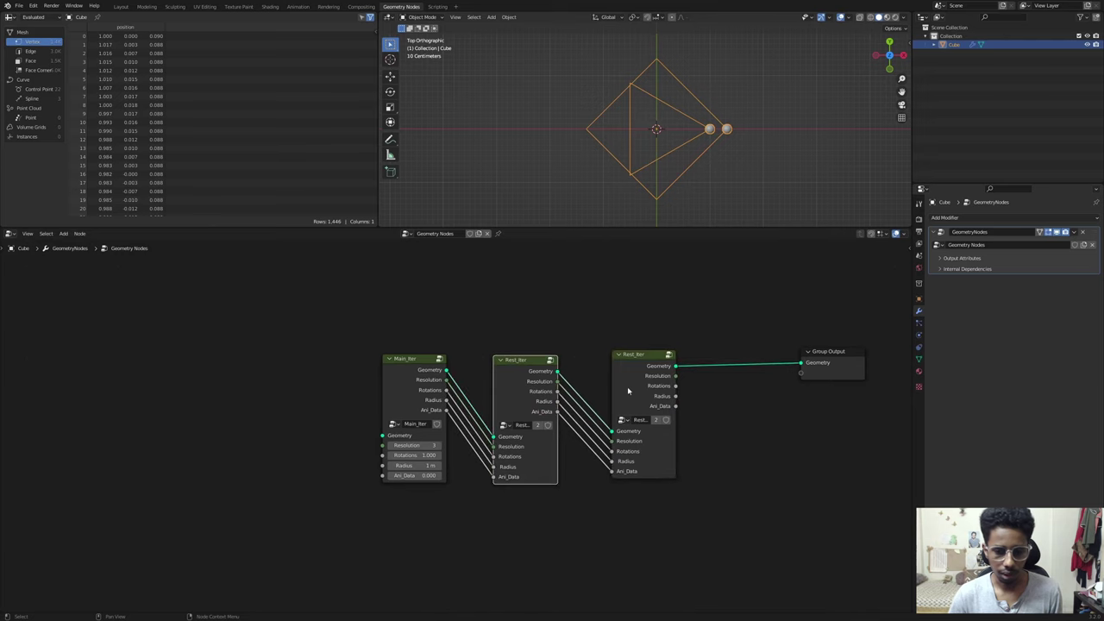
{"action": "key", "text": "Tab"}
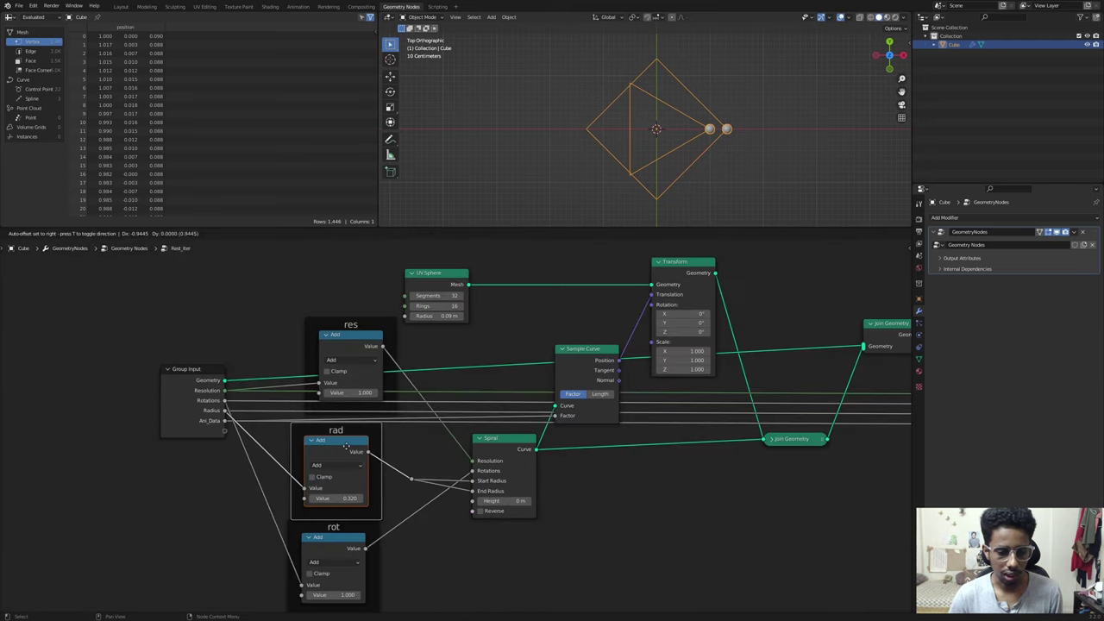
{"action": "scroll", "coordinate": [378, 451], "scroll_direction": "down", "scroll_amount": 1}
{"action": "middle_click_drag", "start_coordinate": [705, 470], "coordinate": [642, 465]}
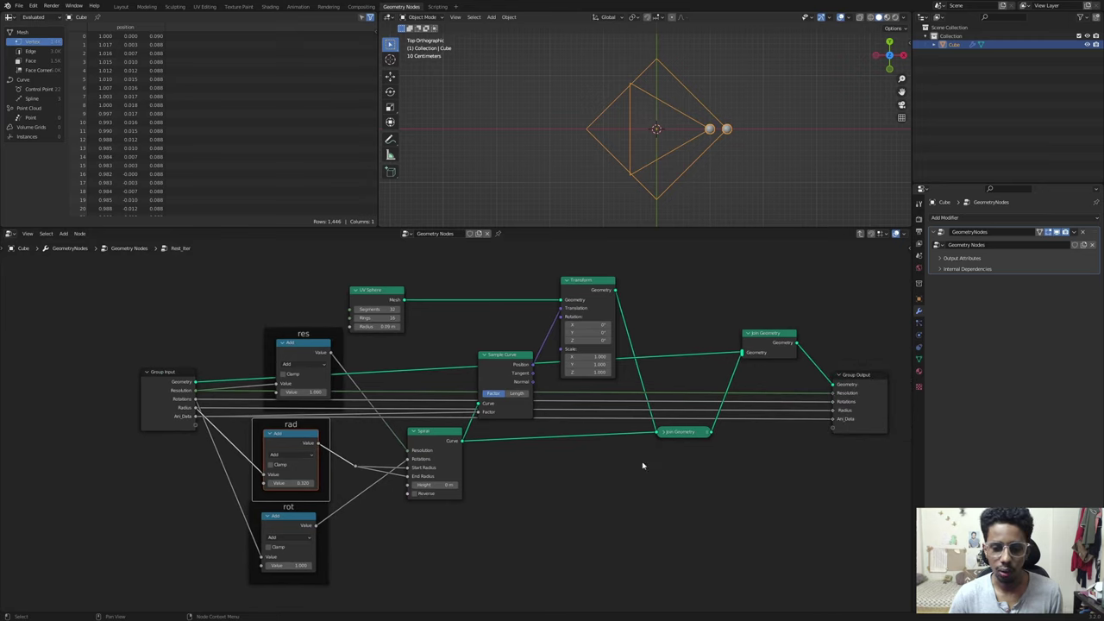
{"action": "scroll", "coordinate": [189, 396], "scroll_direction": "up", "scroll_amount": 1}
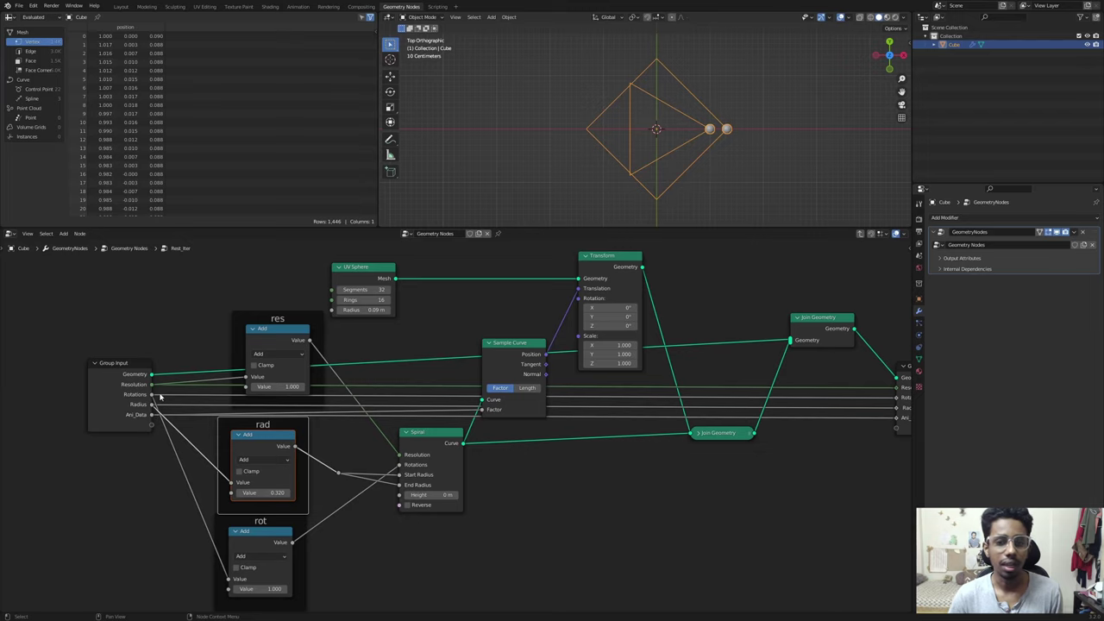
{"action": "key", "text": "Tab"}
{"action": "left_click_drag", "start_coordinate": [515, 403], "coordinate": [507, 402]}
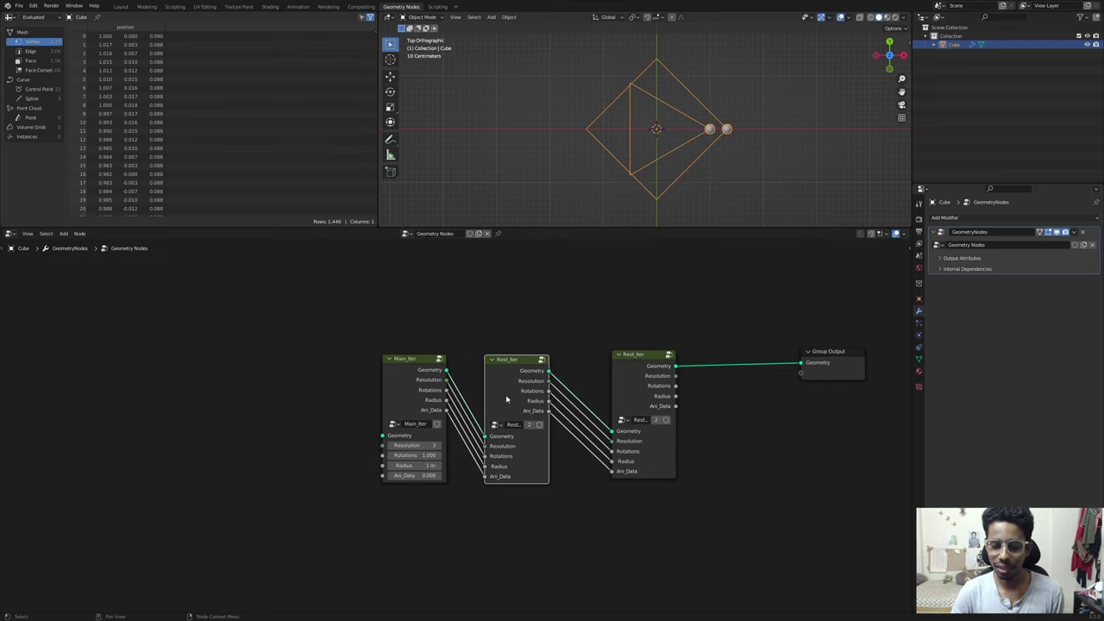
{"action": "key", "text": "Tab"}
{"action": "scroll", "coordinate": [735, 394], "scroll_direction": "right", "scroll_amount": 2, "text": "ctrl"}
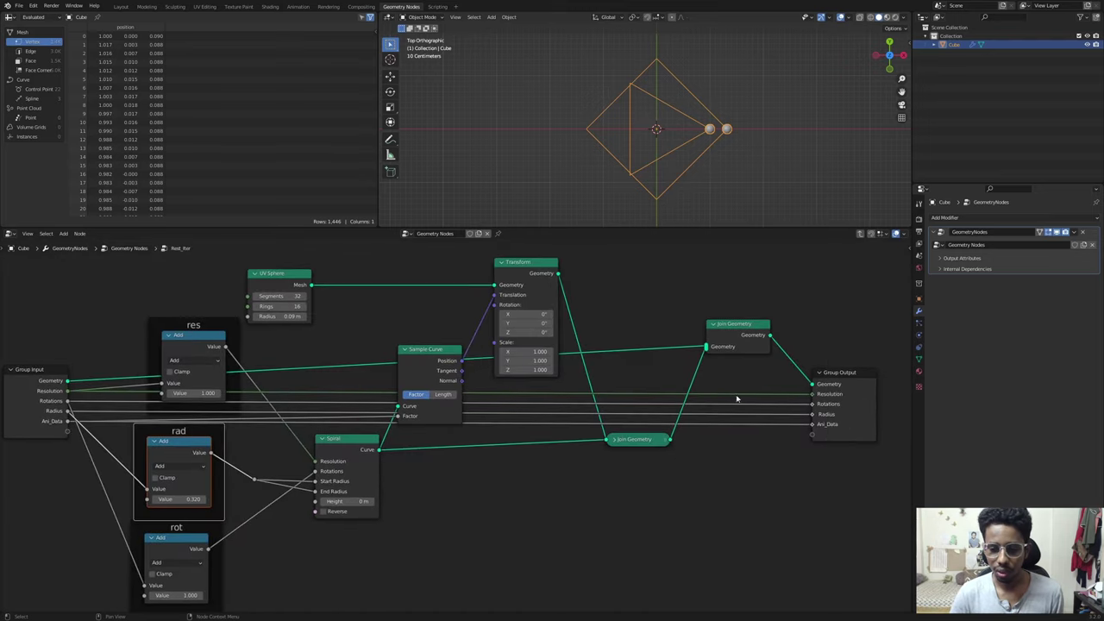
{"action": "right_click_drag", "start_coordinate": [748, 388], "coordinate": [704, 561], "text": "ctrl"}
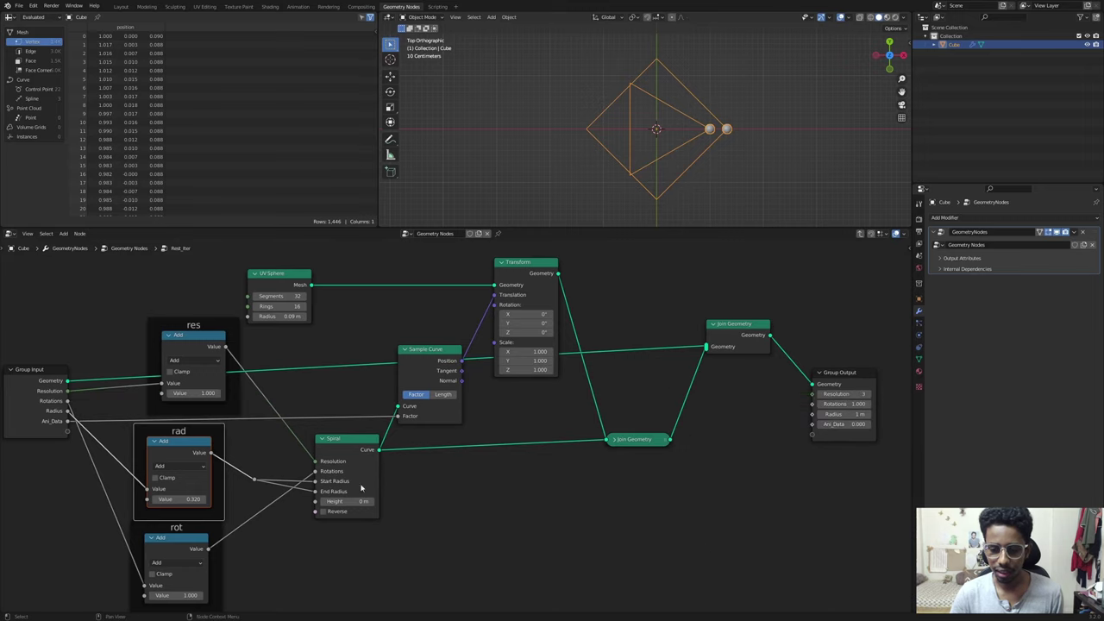
{"action": "left_click", "coordinate": [132, 342]}
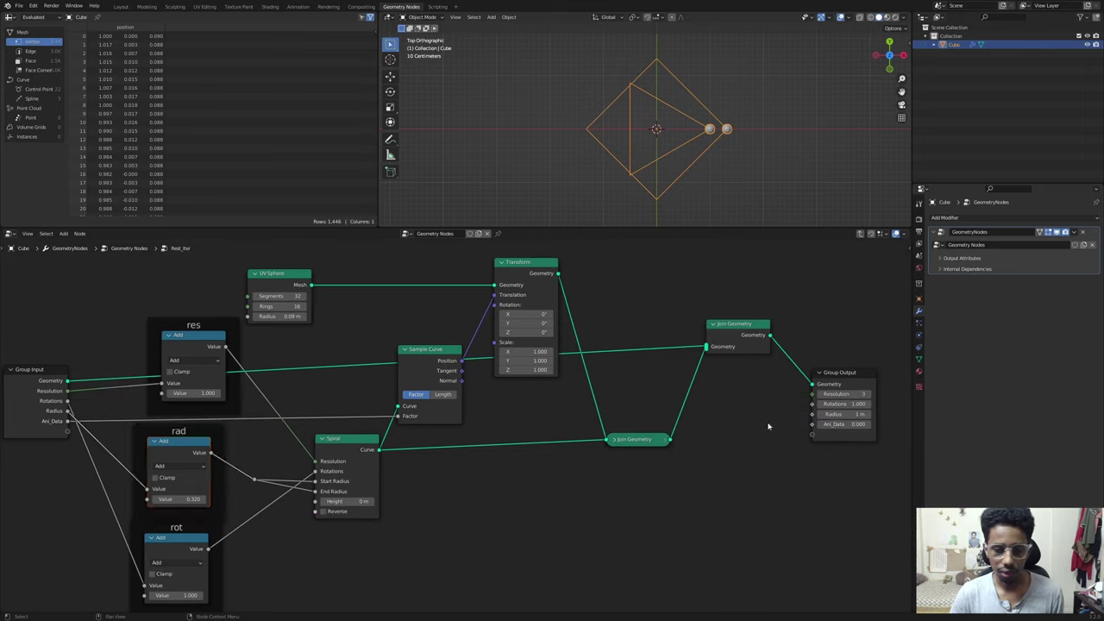
Step: Link the res, rot and rad Add results and the input Ani_Data to the matching Group Output sockets, and leave the group
{"action": "left_click_drag", "start_coordinate": [225, 347], "coordinate": [811, 393]}
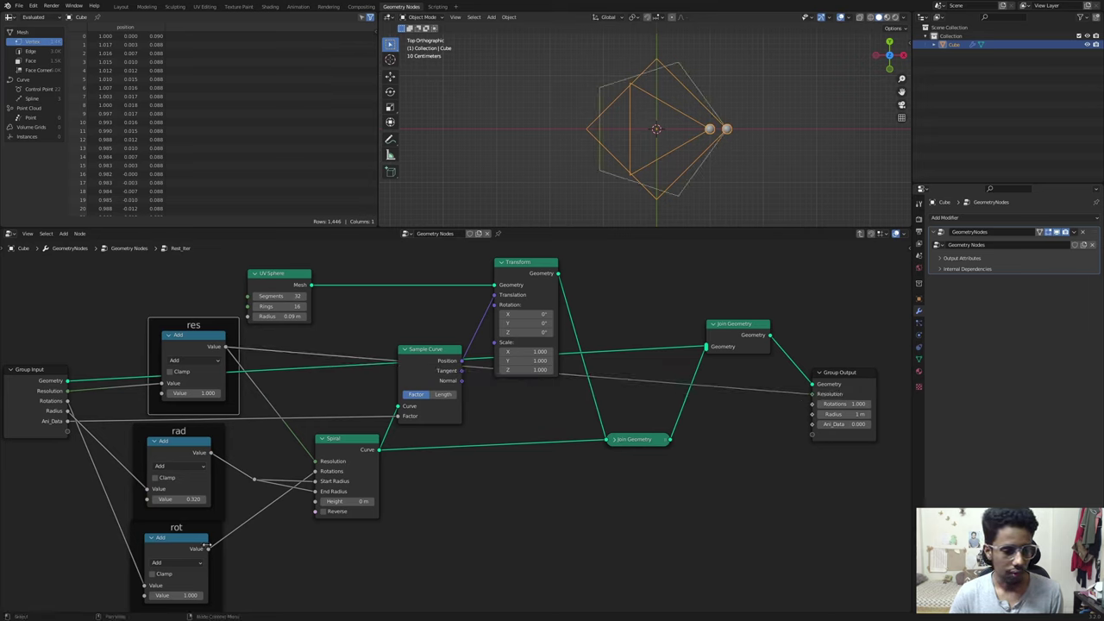
{"action": "left_click_drag", "start_coordinate": [208, 548], "coordinate": [811, 404]}
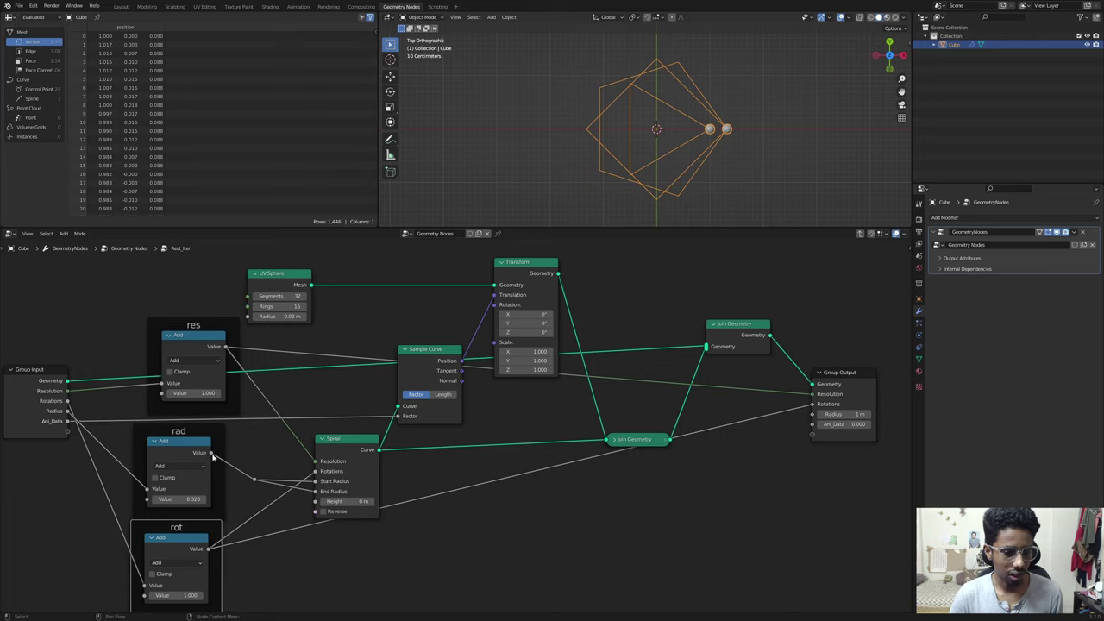
{"action": "left_click_drag", "start_coordinate": [210, 453], "coordinate": [812, 414]}
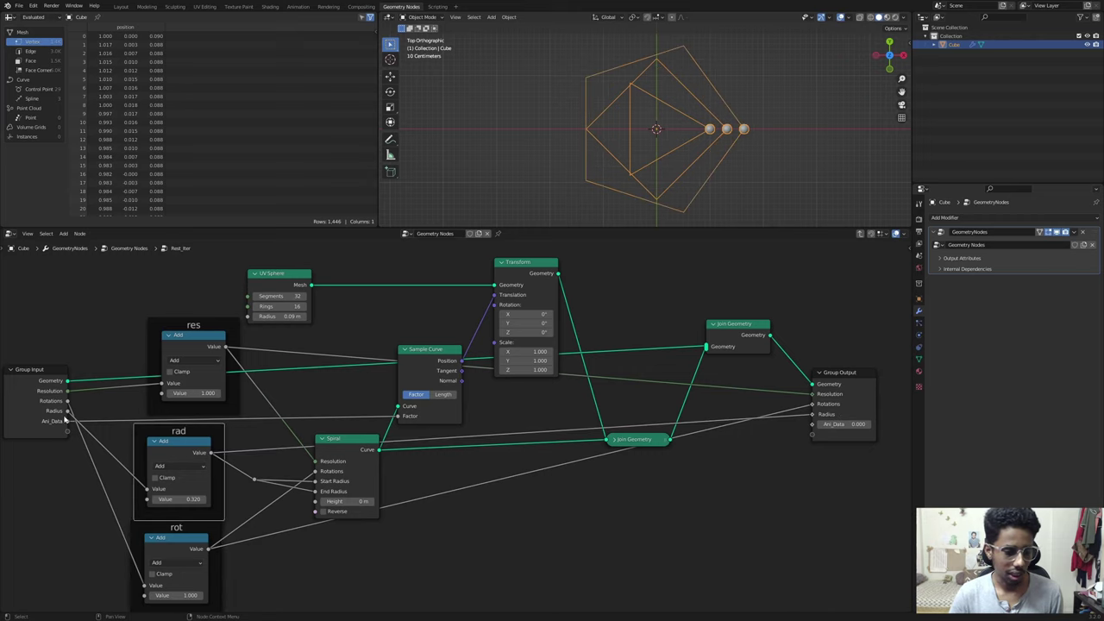
{"action": "left_click_drag", "start_coordinate": [67, 420], "coordinate": [815, 425]}
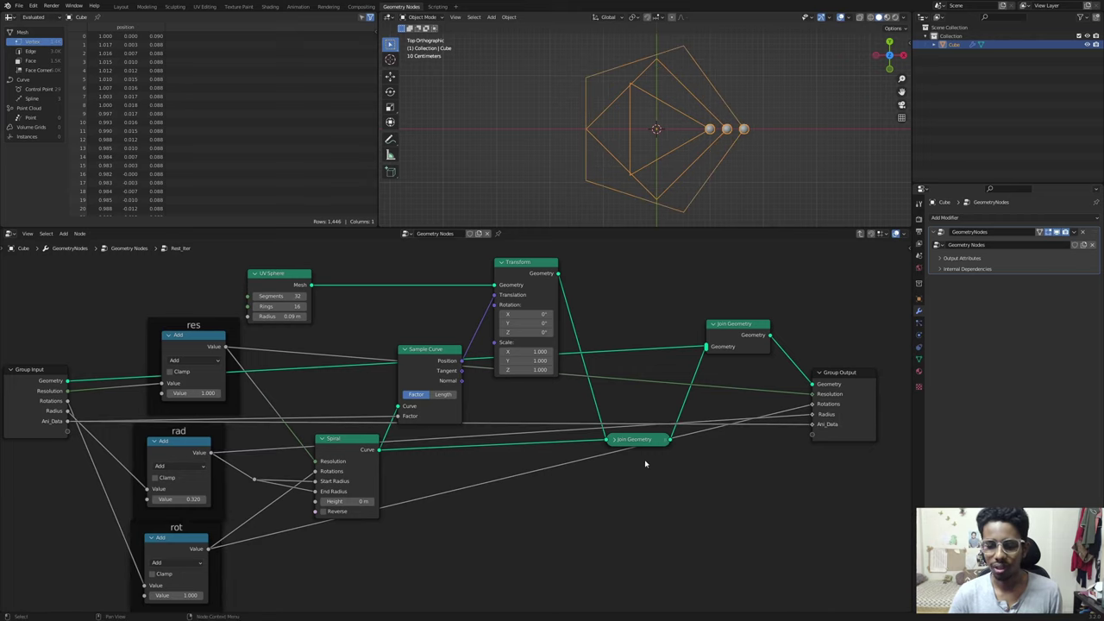
{"action": "scroll", "coordinate": [606, 467], "scroll_direction": "down", "scroll_amount": 1}
{"action": "key", "text": "Tab"}
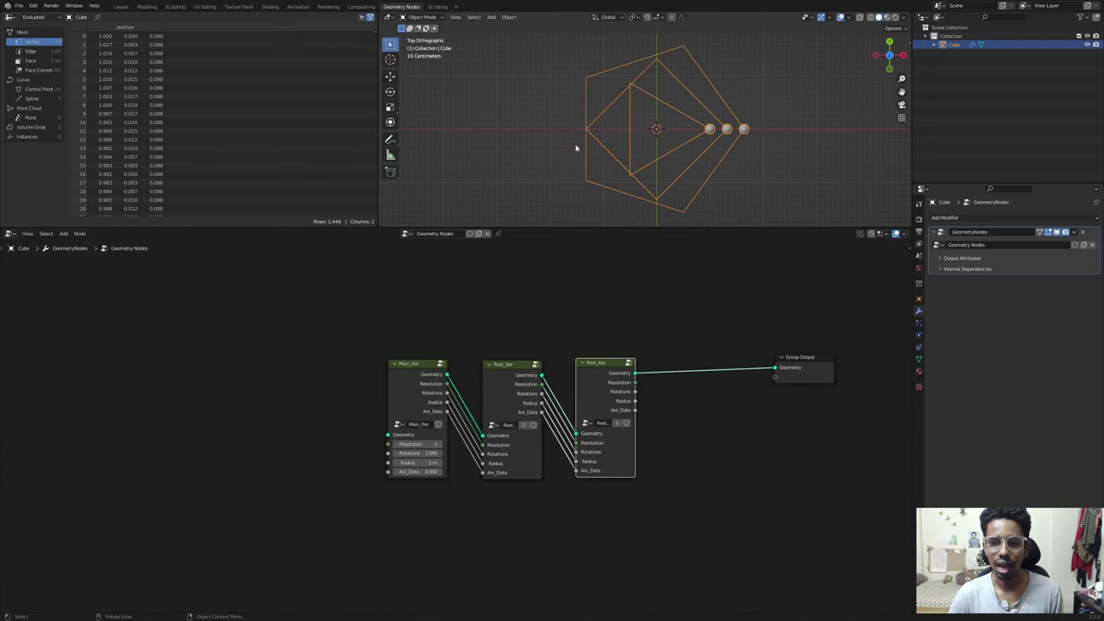
Step: Move the Group Output further away and chain a third Rest_Iter duplicate before it with all inputs linked
{"action": "middle_click_drag", "start_coordinate": [786, 334], "coordinate": [592, 332]}
{"action": "left_click_drag", "start_coordinate": [611, 359], "coordinate": [672, 365]}
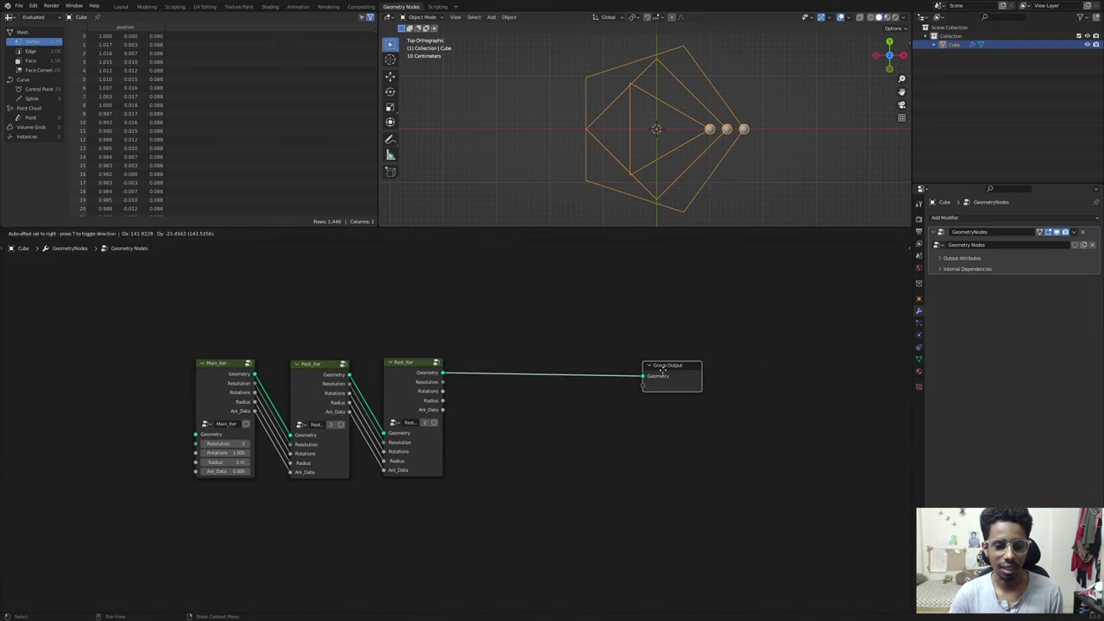
{"action": "middle_click_drag", "start_coordinate": [391, 361], "coordinate": [488, 363]}
{"action": "key", "text": "shift+d"}
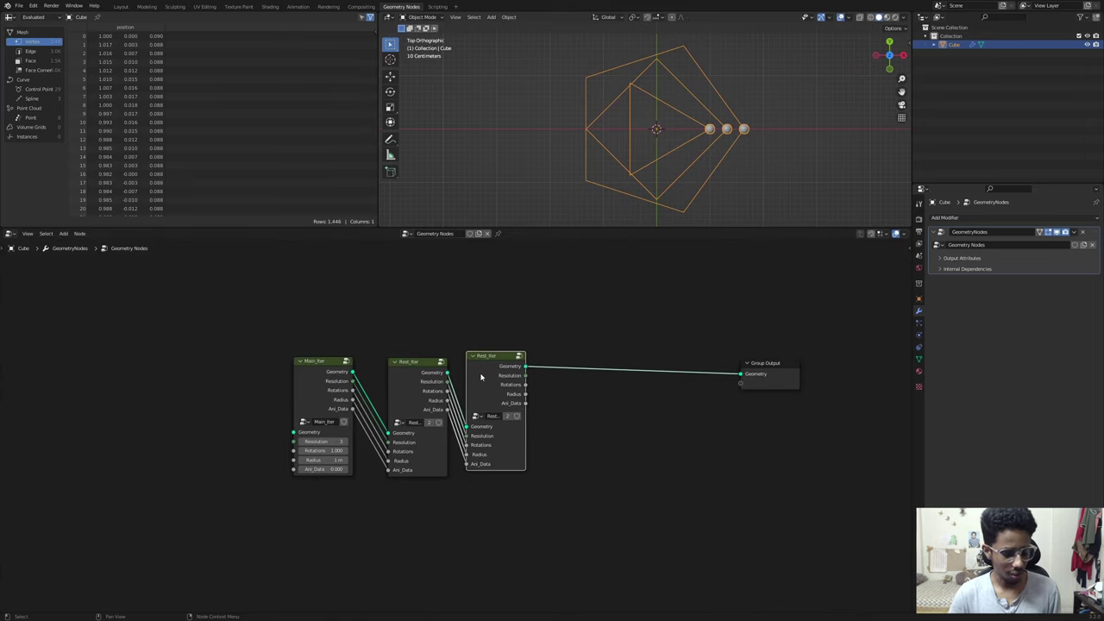
{"action": "left_click", "coordinate": [564, 373]}
{"action": "right_click_drag", "start_coordinate": [505, 369], "coordinate": [590, 448], "text": "alt"}
{"action": "scroll", "coordinate": [694, 139], "scroll_direction": "down", "scroll_amount": 3}
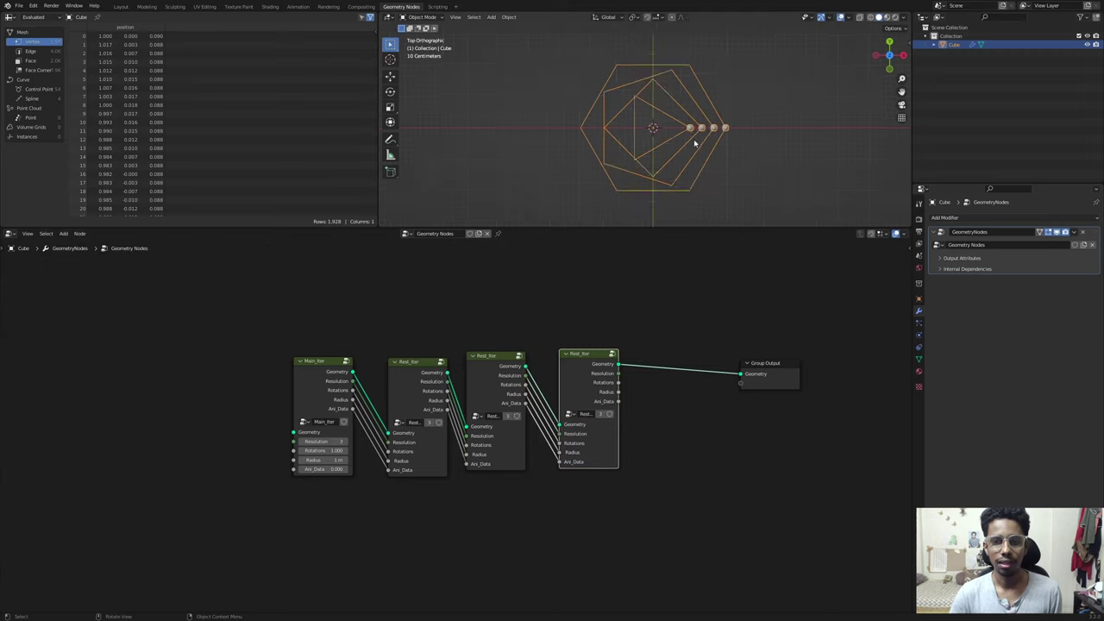
Step: Make room before the Group Output and chain a fourth Rest_Iter duplicate with all inputs linked from the third
{"action": "left_click_drag", "start_coordinate": [767, 363], "coordinate": [801, 359]}
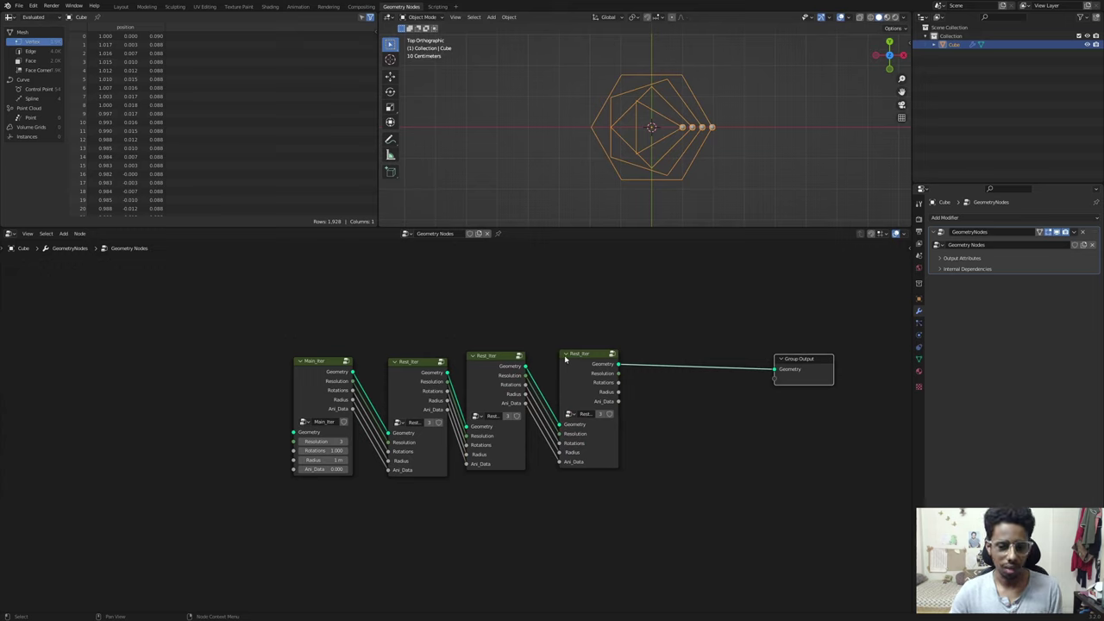
{"action": "left_click_drag", "start_coordinate": [571, 369], "coordinate": [658, 435]}
{"action": "key", "text": "shift+d"}
{"action": "left_click", "coordinate": [674, 374]}
{"action": "left_click_drag", "start_coordinate": [614, 383], "coordinate": [658, 445]}
{"action": "left_click_drag", "start_coordinate": [614, 392], "coordinate": [659, 464]}
Step: Duplicate Rest_Iter a fifth time before the Group Output and link all its inputs from the fourth
{"action": "middle_click_drag", "start_coordinate": [799, 329], "coordinate": [632, 346]}
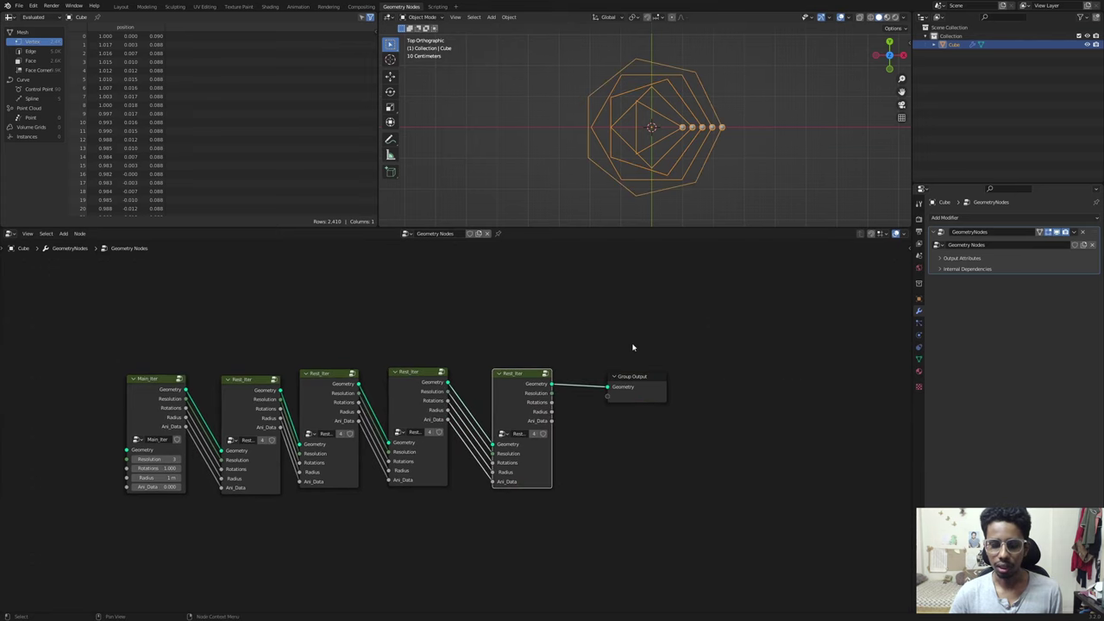
{"action": "key", "text": "shift+d"}
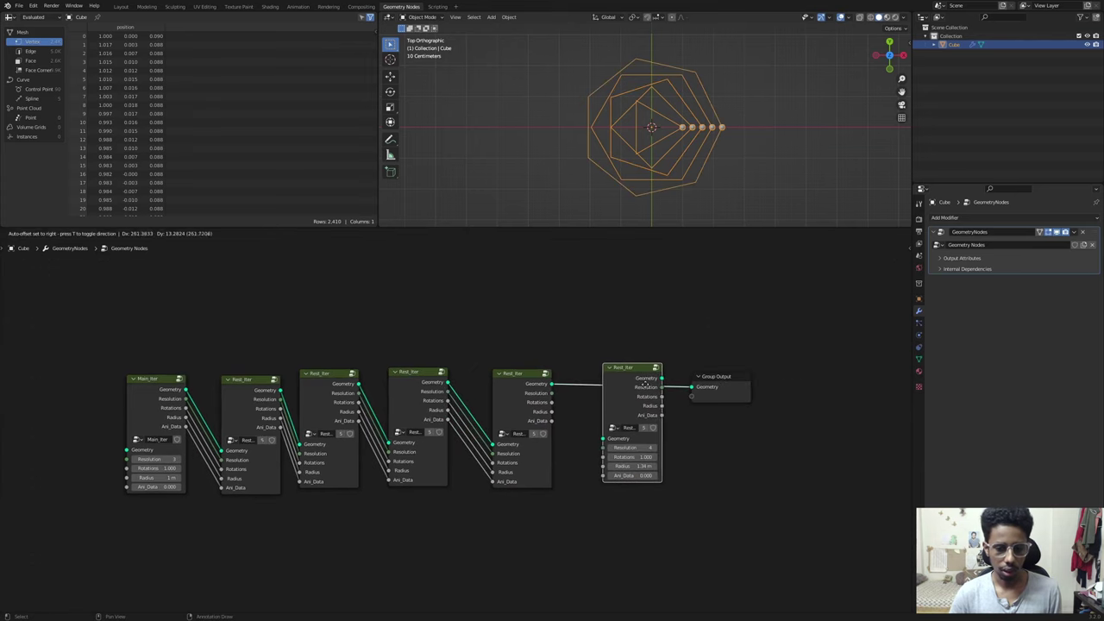
{"action": "left_click", "coordinate": [640, 383]}
{"action": "right_click_drag", "start_coordinate": [524, 394], "coordinate": [623, 437], "text": "alt"}
{"action": "right_click_drag", "start_coordinate": [521, 393], "coordinate": [627, 436], "text": "alt"}
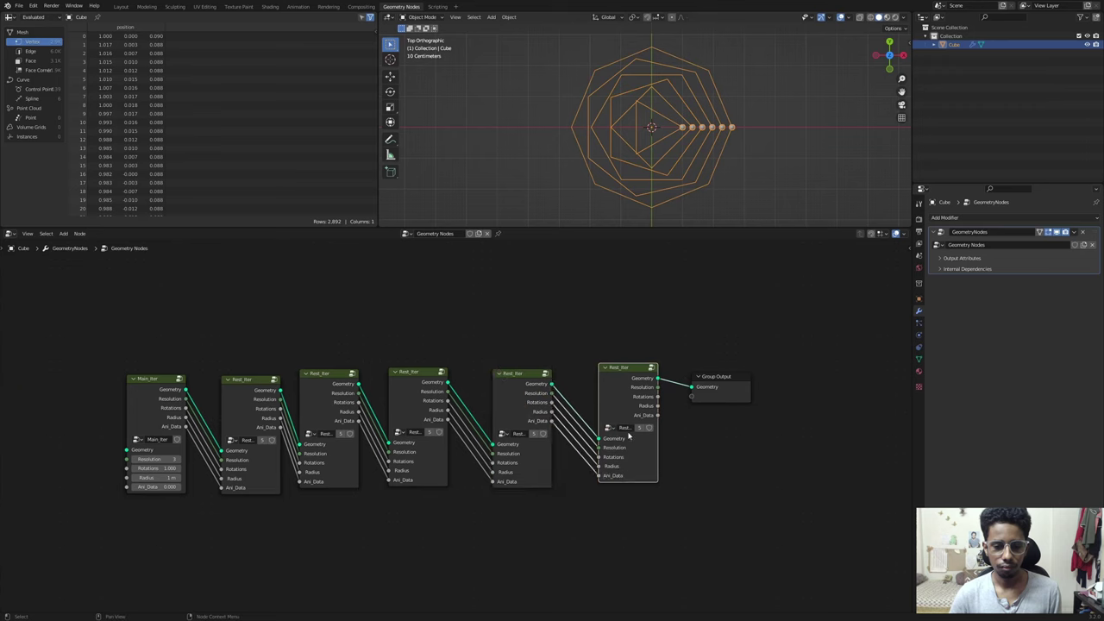
Step: Move the Group Output further from the fifth Rest_Iter to make room on the Geometry link
{"action": "middle_click_drag", "start_coordinate": [728, 408], "coordinate": [568, 419]}
{"action": "left_click_drag", "start_coordinate": [573, 402], "coordinate": [736, 397]}
{"action": "left_click_drag", "start_coordinate": [487, 407], "coordinate": [474, 407]}
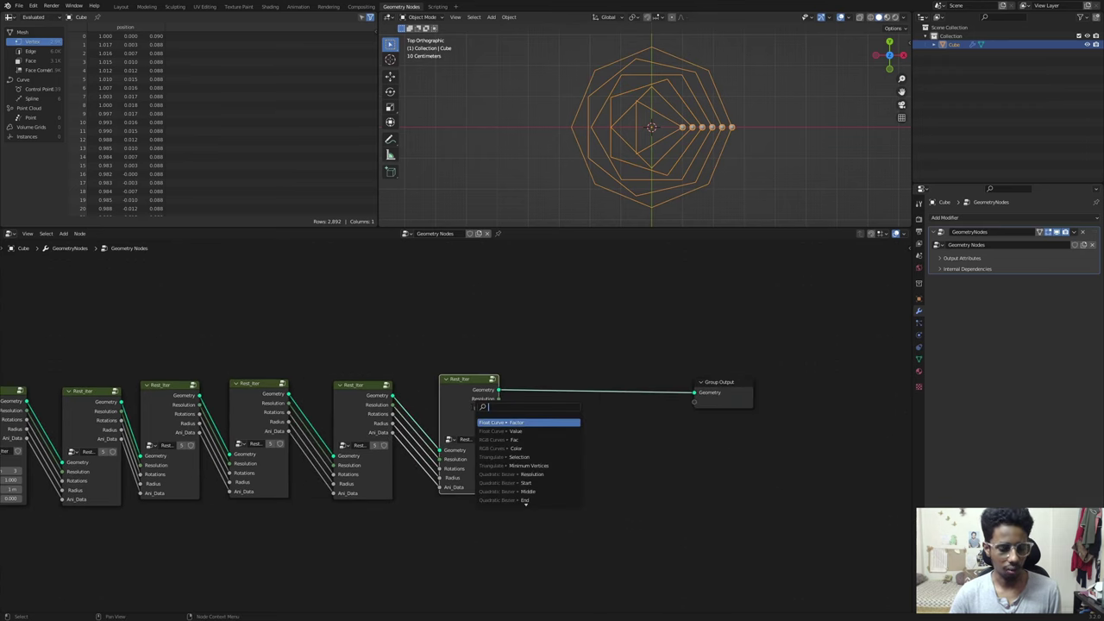
Step: Duplicate the last Rest_Iter node before the Group Output and link all outputs of the previous iteration into the copy's matching inputs
{"action": "key", "text": "Escape"}
{"action": "key", "text": "shift+d"}
{"action": "left_click", "coordinate": [582, 395]}
{"action": "right_click_drag", "start_coordinate": [474, 402], "coordinate": [562, 448], "text": "alt"}
{"action": "right_click_drag", "start_coordinate": [471, 405], "coordinate": [564, 479], "text": "alt"}
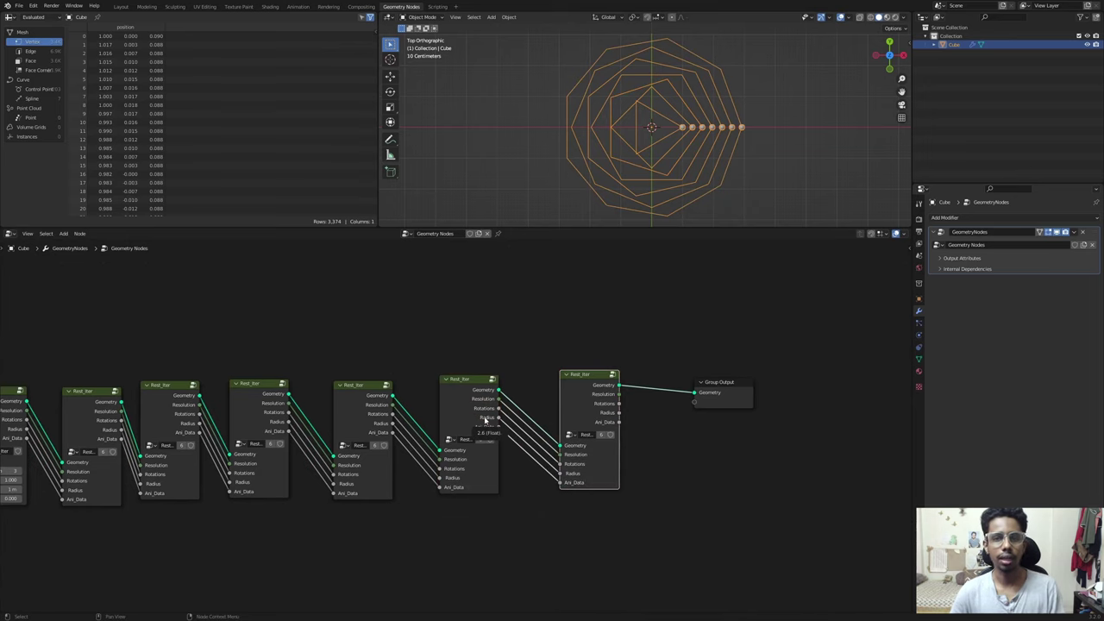
{"action": "left_click_drag", "start_coordinate": [586, 402], "coordinate": [563, 400]}
{"action": "key", "text": "Home"}
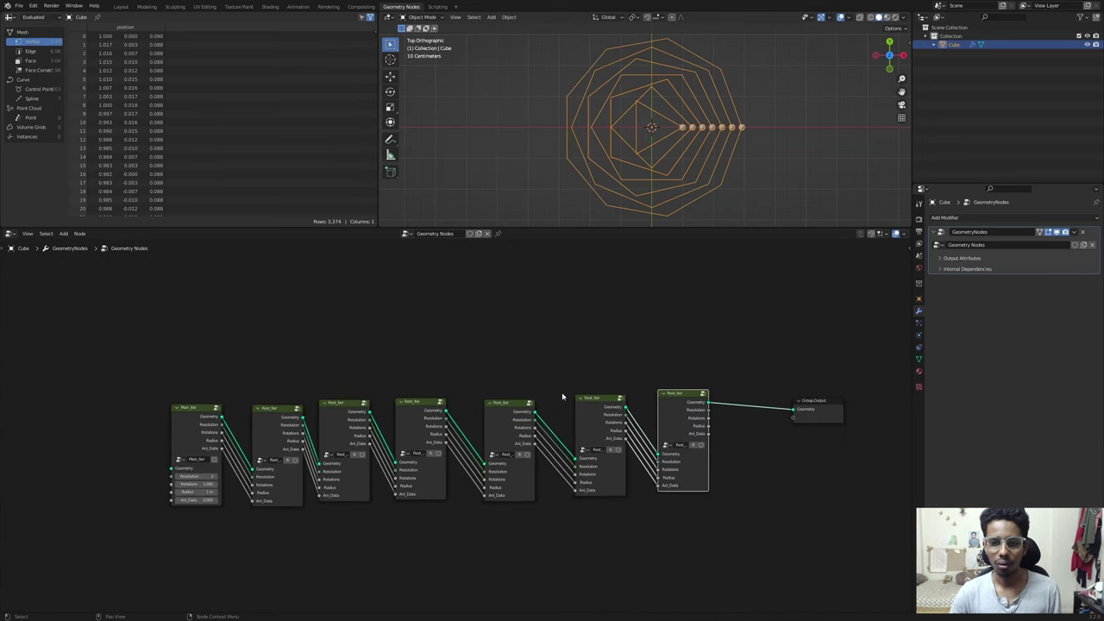
{"action": "middle_click_drag", "start_coordinate": [321, 425], "coordinate": [447, 385]}
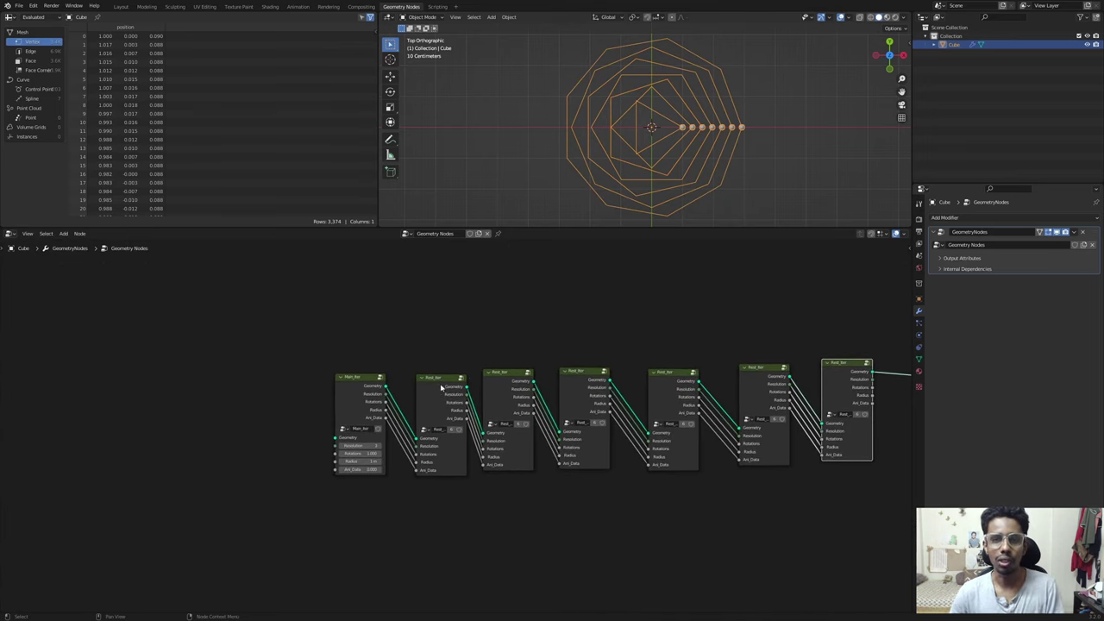
{"action": "scroll", "coordinate": [446, 385], "scroll_direction": "up", "scroll_amount": 1}
{"action": "scroll", "coordinate": [439, 386], "scroll_direction": "up", "scroll_amount": 3}
{"action": "left_click", "coordinate": [460, 380]}
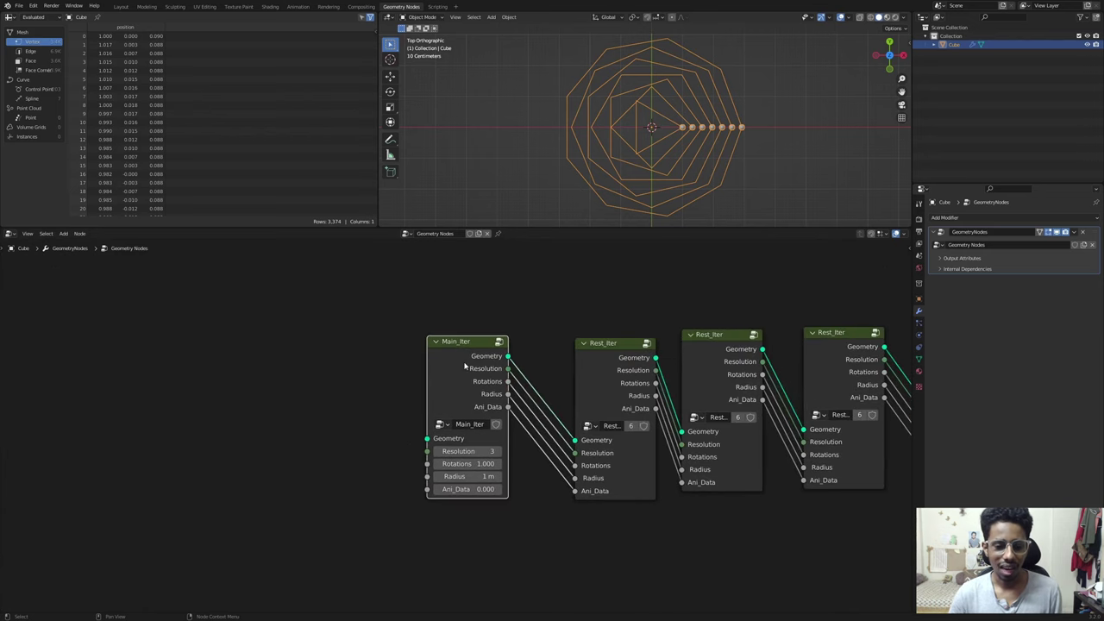
{"action": "scroll", "coordinate": [459, 380], "scroll_direction": "up", "scroll_amount": 1}
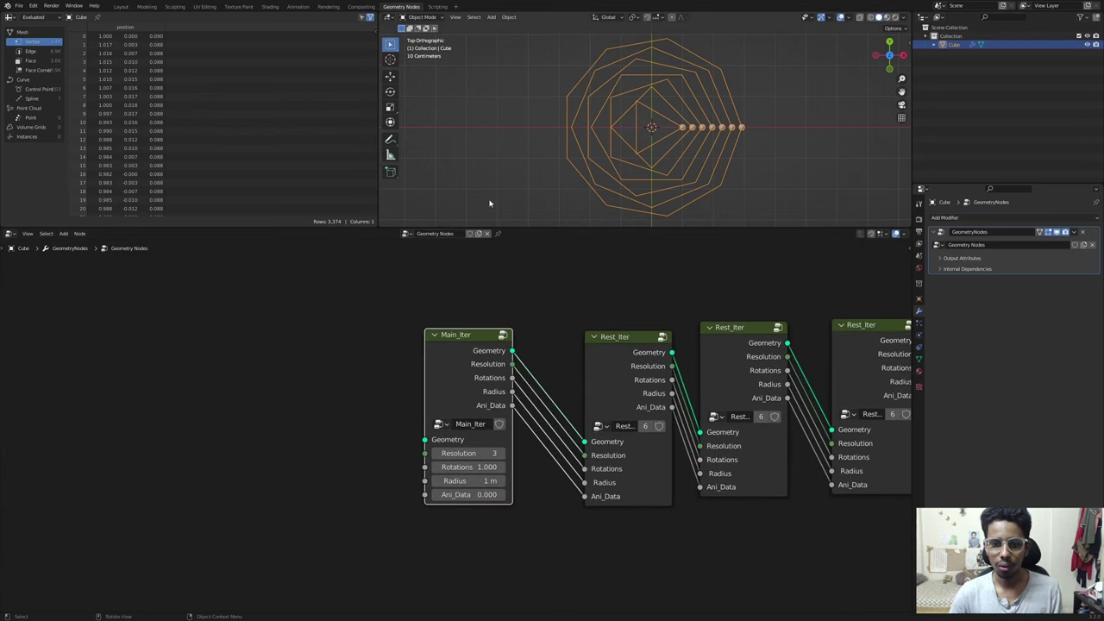
{"action": "middle_click_drag", "start_coordinate": [335, 320], "coordinate": [374, 284]}
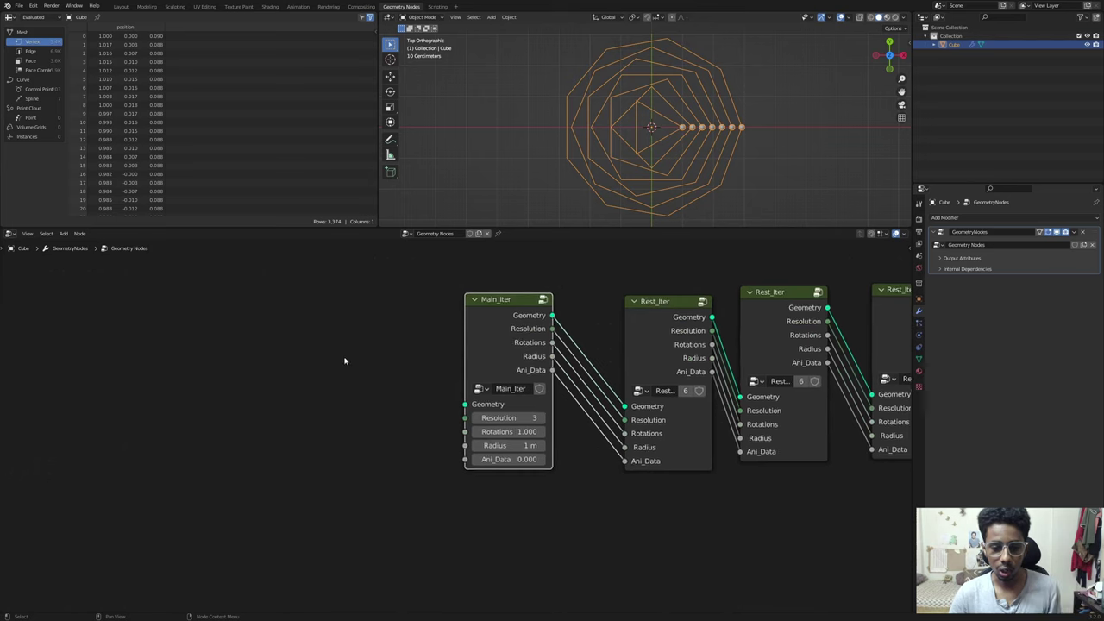
{"action": "middle_click_drag", "start_coordinate": [355, 356], "coordinate": [422, 348]}
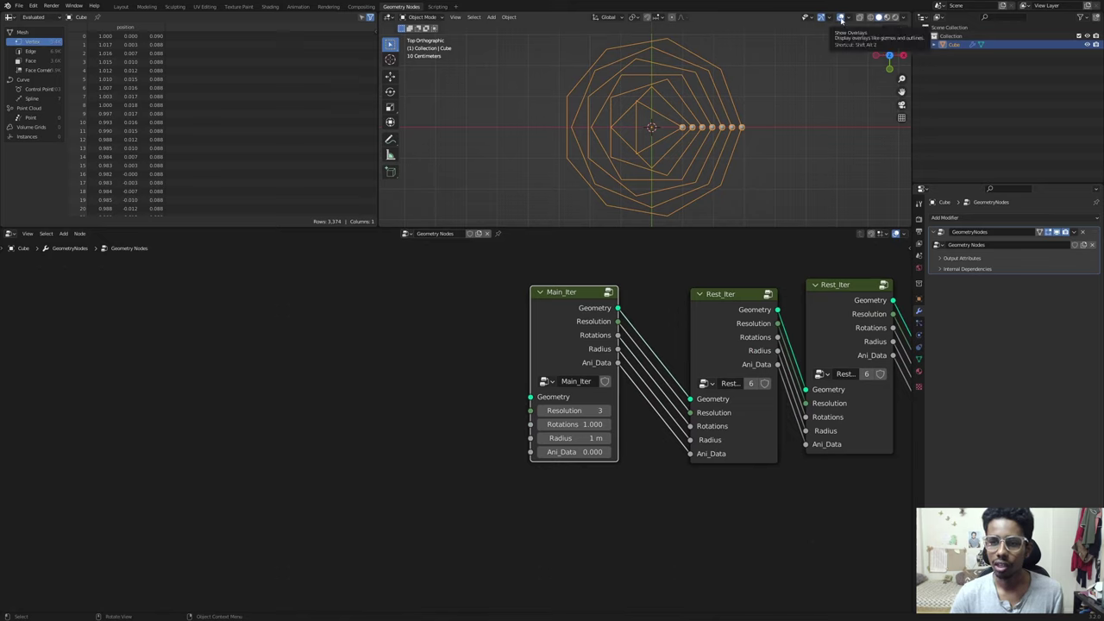
Step: Check the polygons and spheres in rendered shading and with overlays hidden, returning to solid shading with overlays shown
{"action": "key", "text": "z"}
{"action": "left_click", "coordinate": [786, 64]}
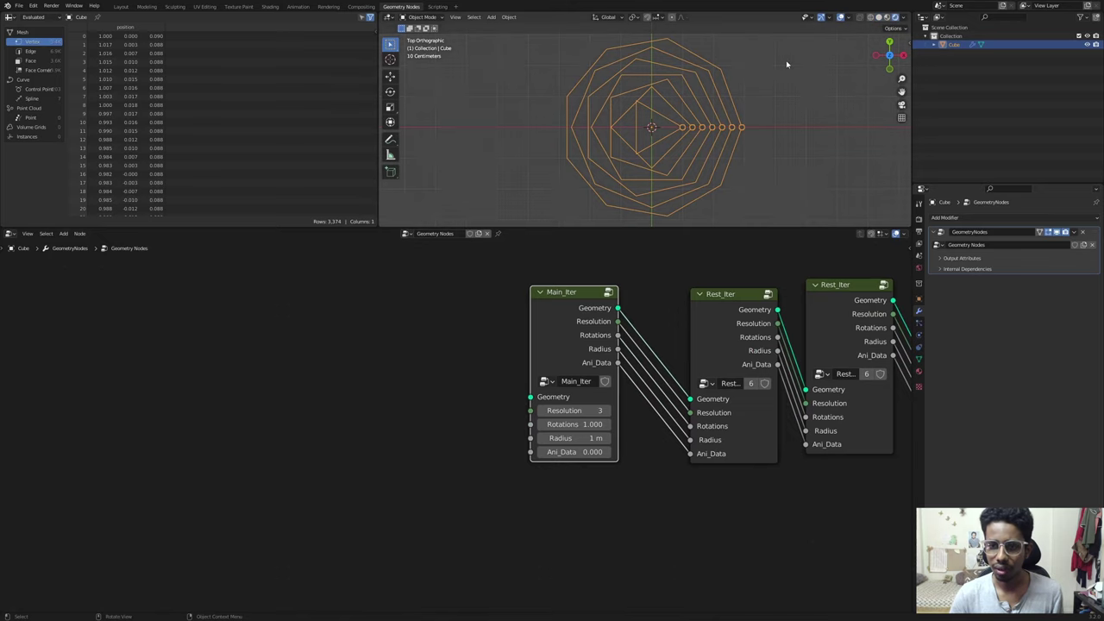
{"action": "left_click", "coordinate": [918, 219]}
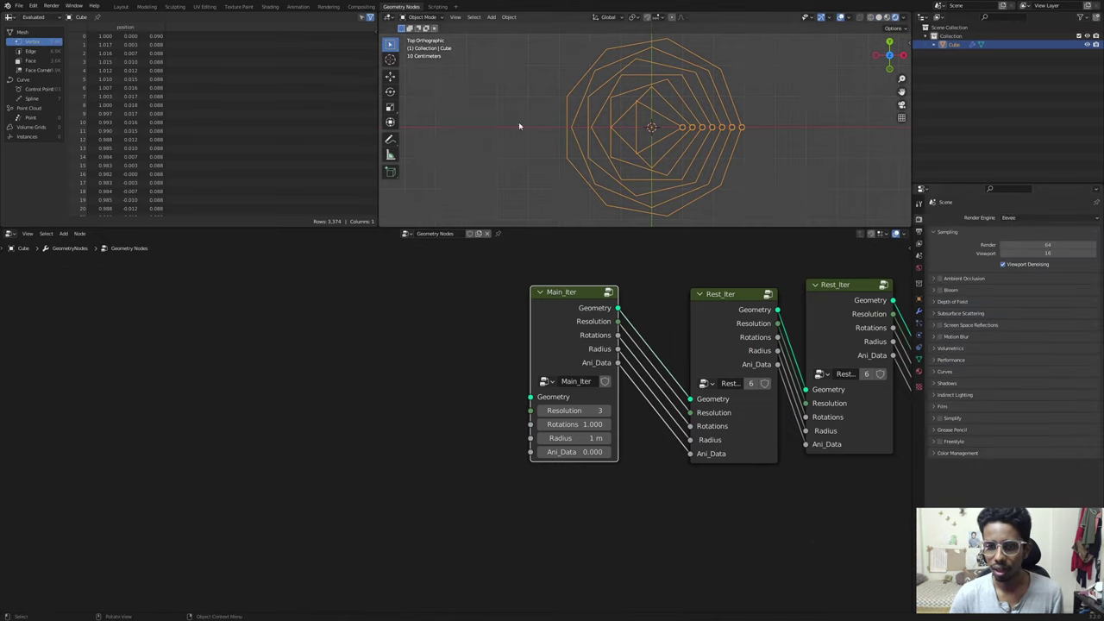
{"action": "left_click", "coordinate": [518, 121]}
{"action": "left_click", "coordinate": [697, 128]}
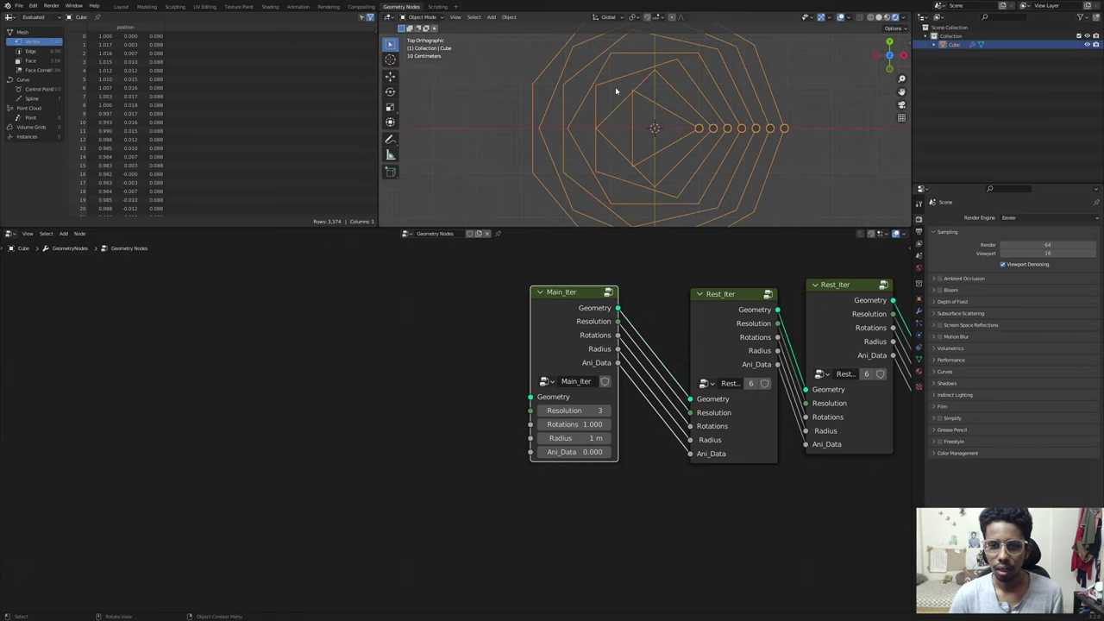
{"action": "left_click", "coordinate": [487, 83]}
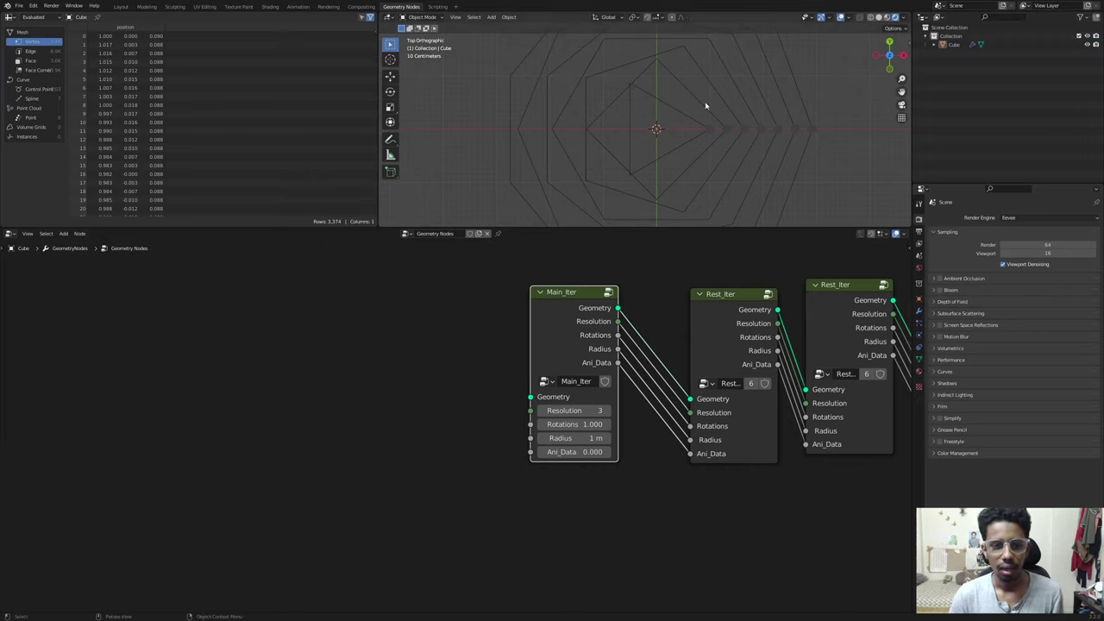
{"action": "left_click", "coordinate": [879, 17]}
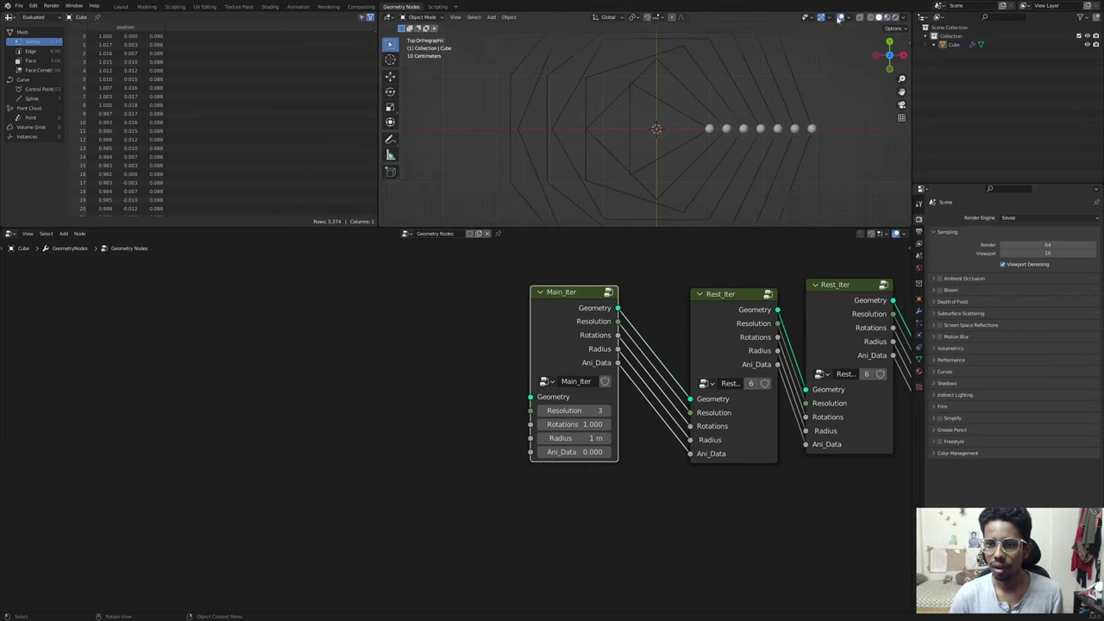
{"action": "left_click", "coordinate": [840, 17]}
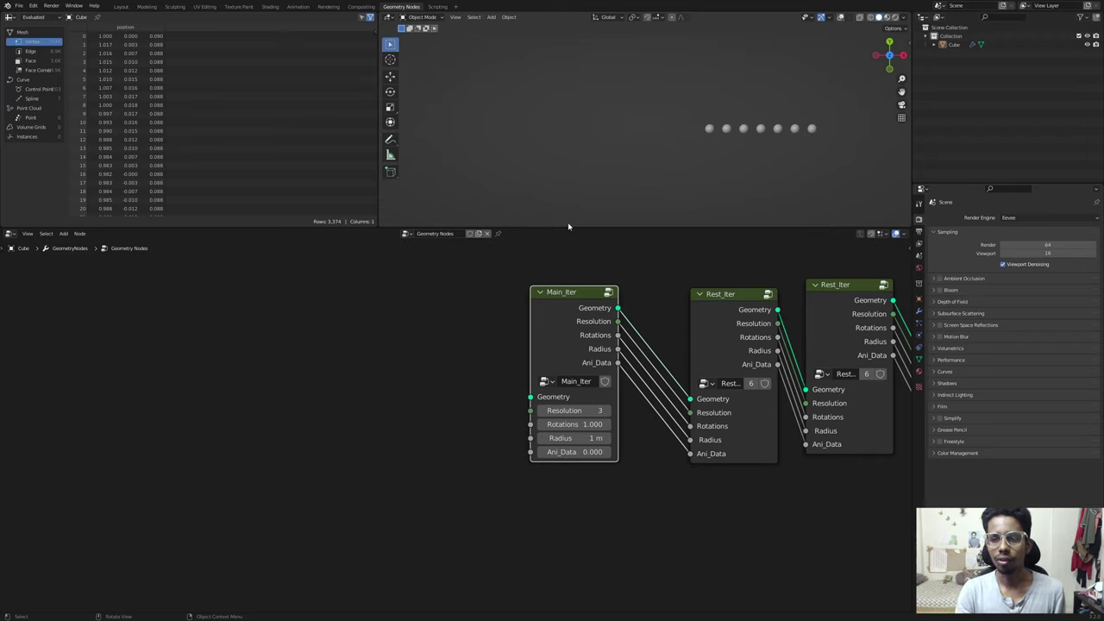
{"action": "left_click", "coordinate": [841, 18]}
Step: Vary the Main_Iter node's Ani_Data value to preview the spheres' motion, returning it to 0
{"action": "scroll", "coordinate": [532, 317], "scroll_direction": "down", "scroll_amount": 2}
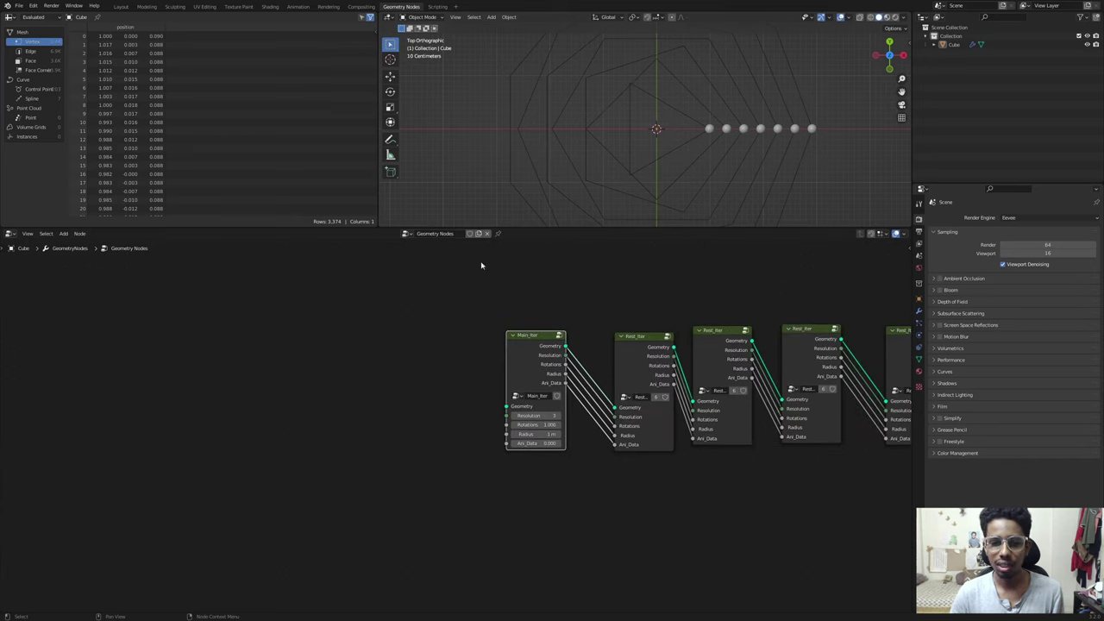
{"action": "scroll", "coordinate": [569, 93], "scroll_direction": "down", "scroll_amount": 4}
{"action": "middle_click_drag", "start_coordinate": [471, 403], "coordinate": [322, 385]}
{"action": "scroll", "coordinate": [557, 347], "scroll_direction": "down", "scroll_amount": 2}
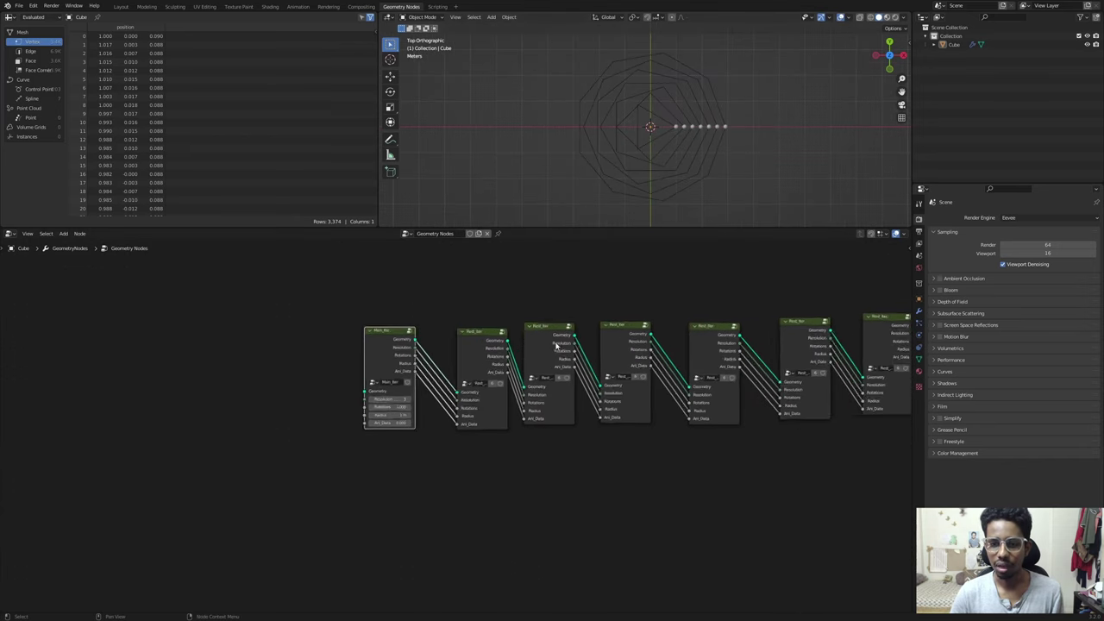
{"action": "scroll", "coordinate": [557, 348], "scroll_direction": "up", "scroll_amount": 1}
{"action": "left_click_drag", "start_coordinate": [385, 343], "coordinate": [410, 345]}
{"action": "left_click", "coordinate": [316, 365]}
{"action": "scroll", "coordinate": [320, 371], "scroll_direction": "up", "scroll_amount": 2}
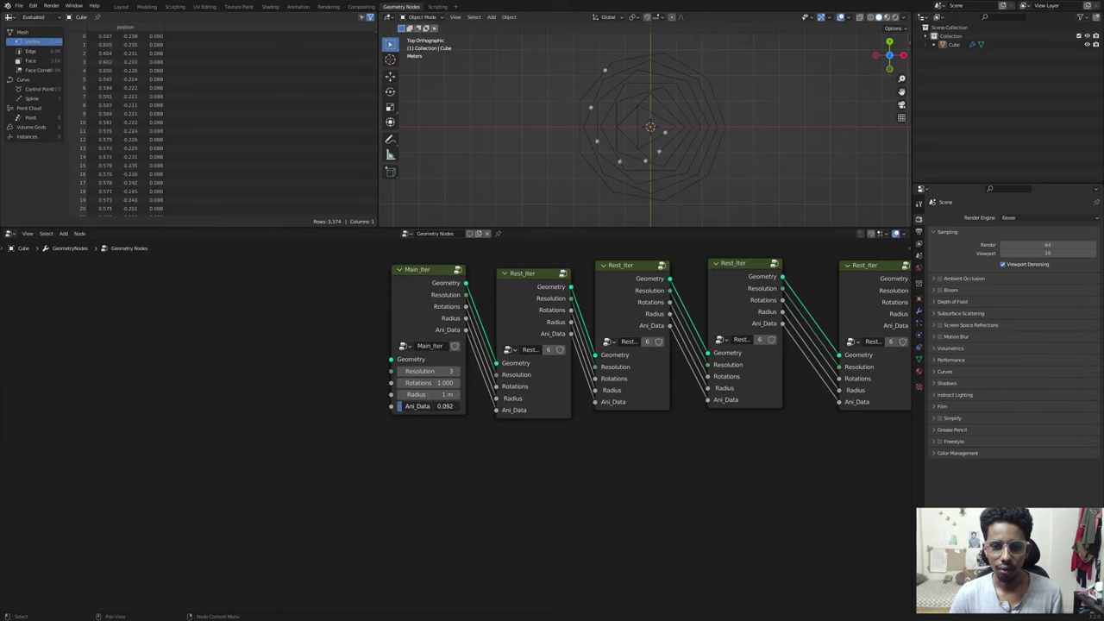
{"action": "left_click_drag", "start_coordinate": [427, 406], "coordinate": [398, 405]}
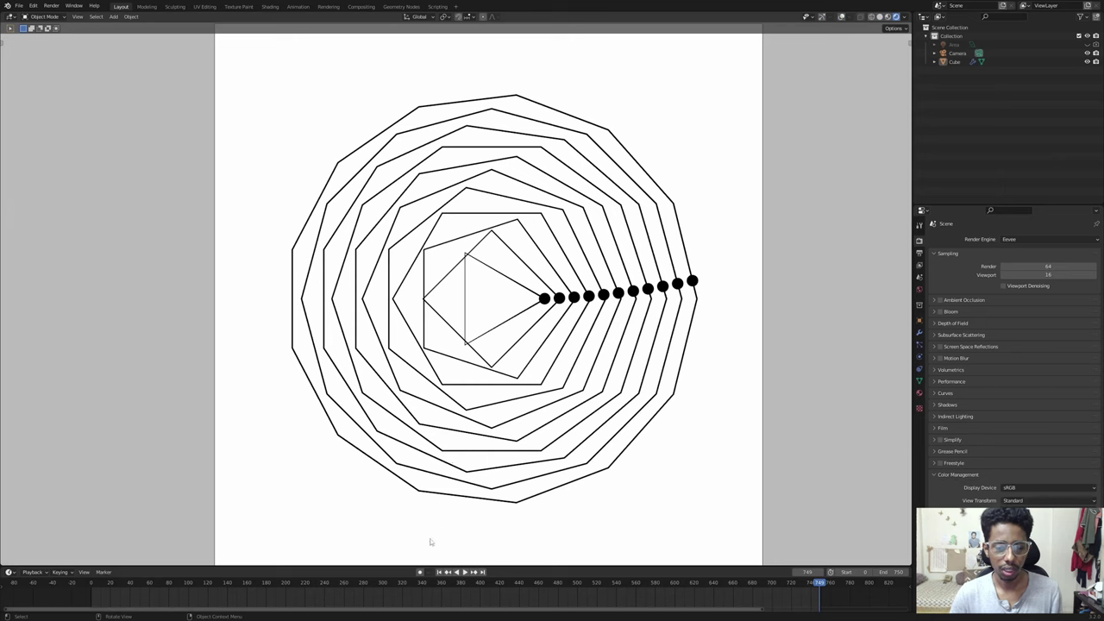
Step: Scrub the finished example animation from frame 0 to about frame 563 and return to its start
{"action": "key", "text": "shift+Left"}
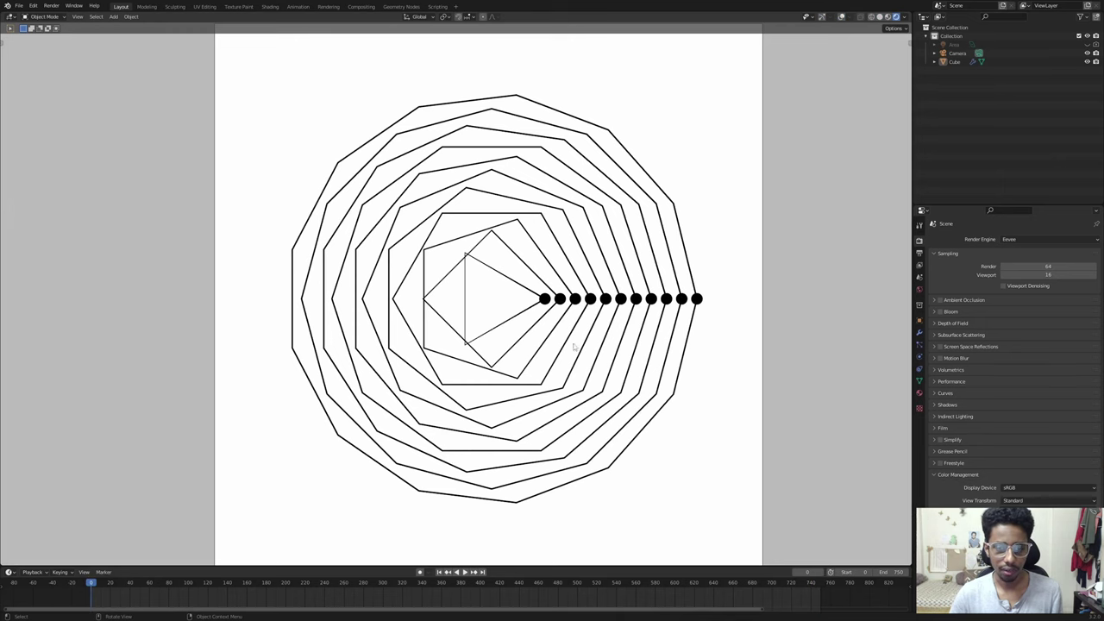
{"action": "left_click_drag", "start_coordinate": [93, 583], "coordinate": [638, 592]}
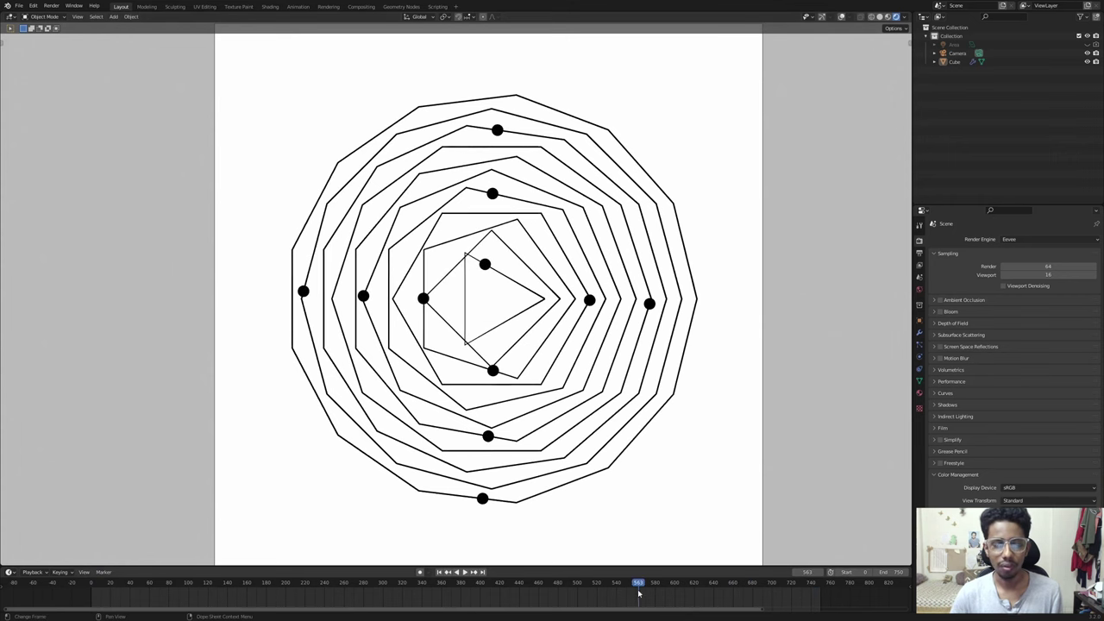
{"action": "key", "text": "shift+Left"}
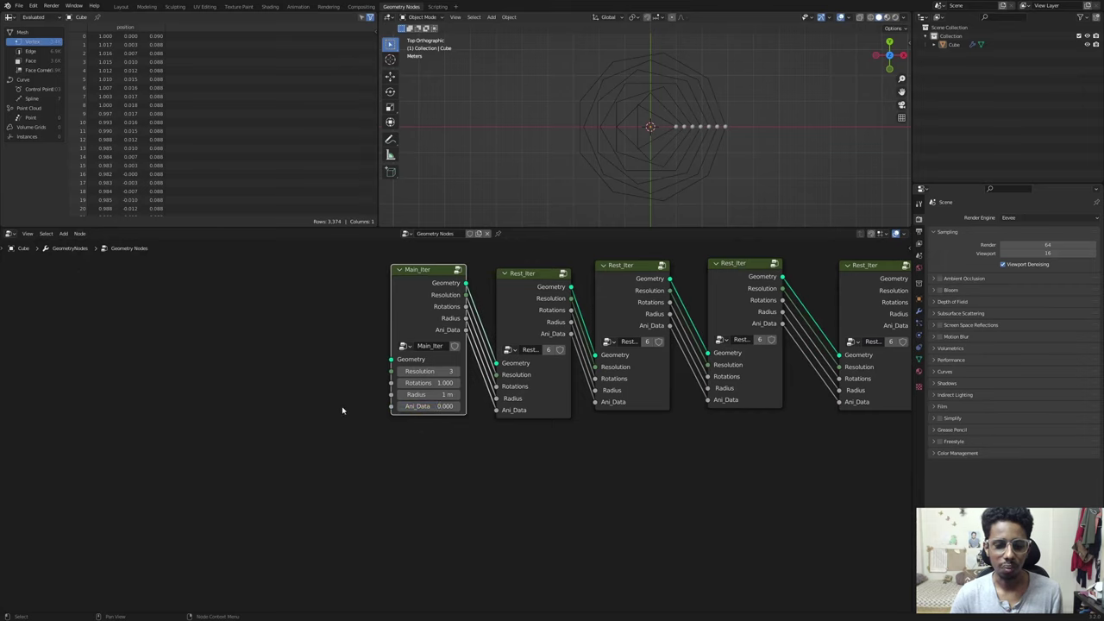
Step: Add a Scene Time node before the Main_Iter node in the node tree
{"action": "key", "text": "shift+a"}
{"action": "left_click", "coordinate": [183, 332]}
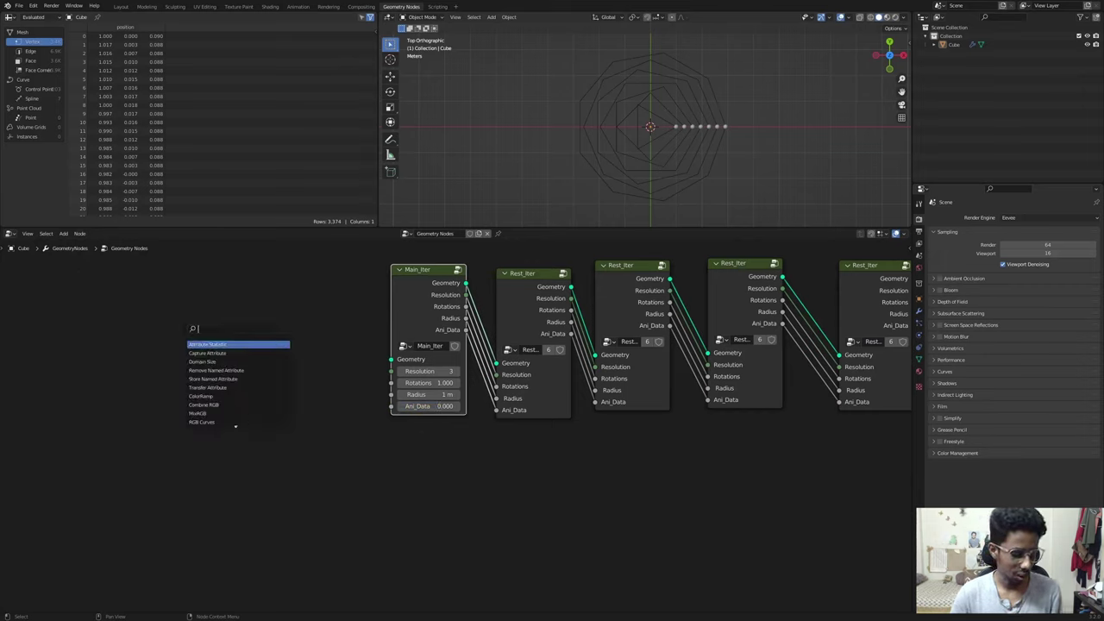
{"action": "type", "text": "sca"}
{"action": "key", "text": "Return"}
{"action": "left_click", "coordinate": [120, 438]}
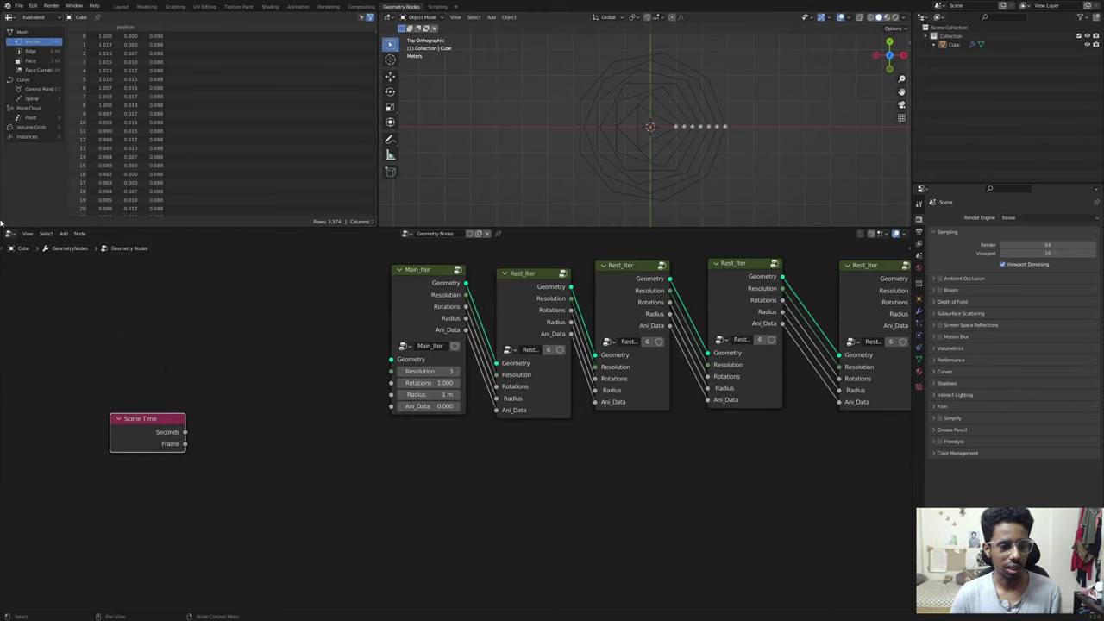
Step: Split the spreadsheet area and turn its lower part into a Timeline
{"action": "left_click_drag", "start_coordinate": [3, 229], "coordinate": [4, 169]}
{"action": "left_click", "coordinate": [9, 173]}
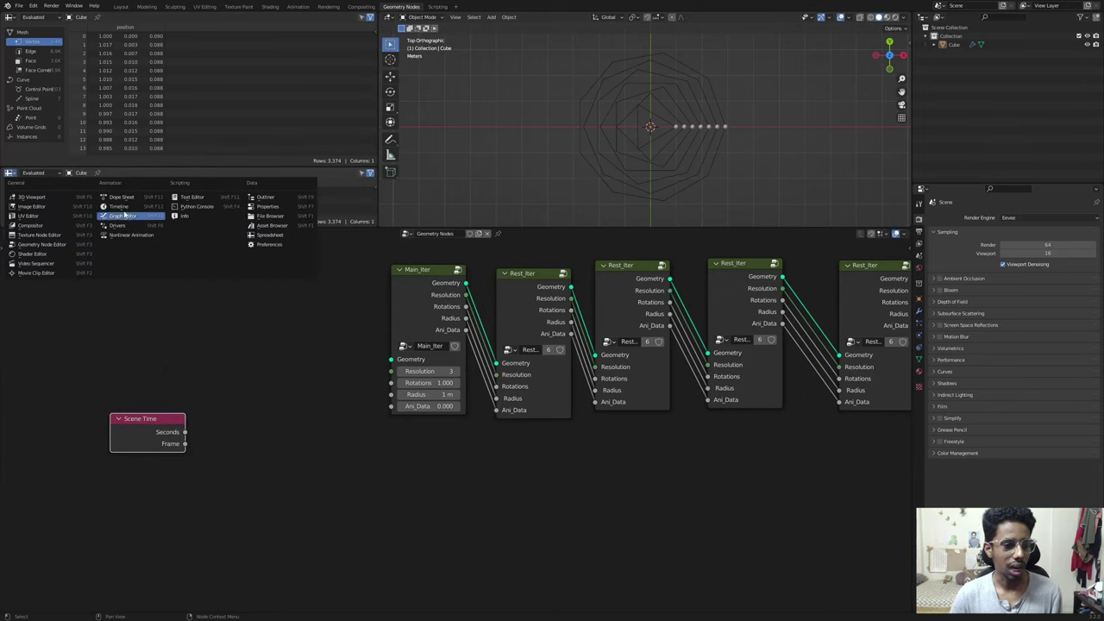
{"action": "left_click", "coordinate": [129, 207]}
Step: Add a Map Range node fed by the Scene Time node's Frame output and space the two nodes apart
{"action": "left_click_drag", "start_coordinate": [186, 444], "coordinate": [244, 441]}
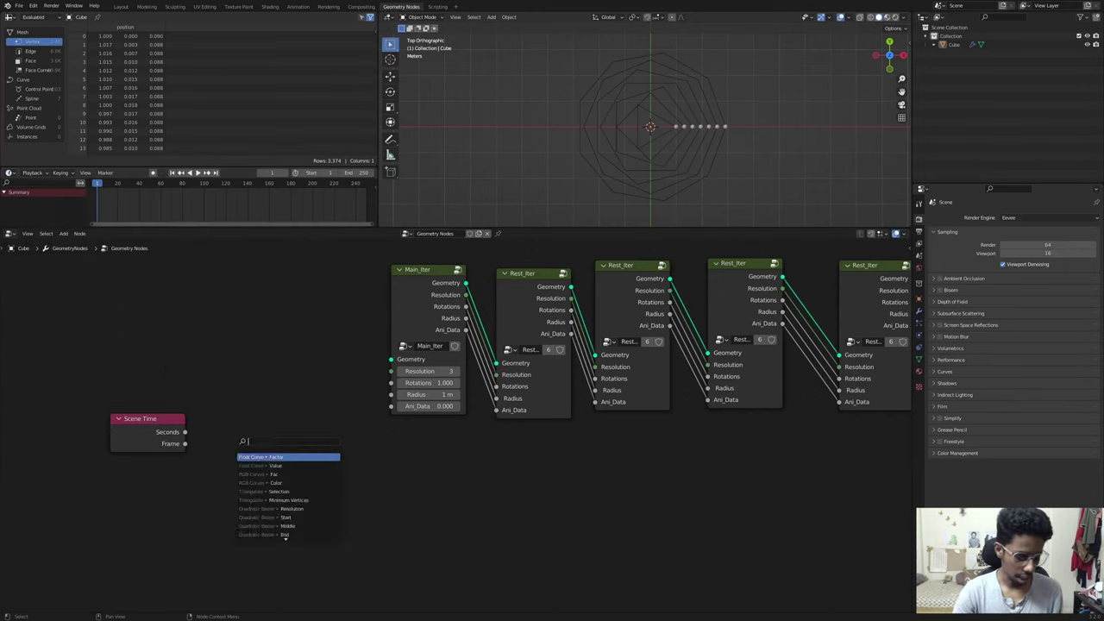
{"action": "type", "text": "map ra"}
{"action": "key", "text": "Return"}
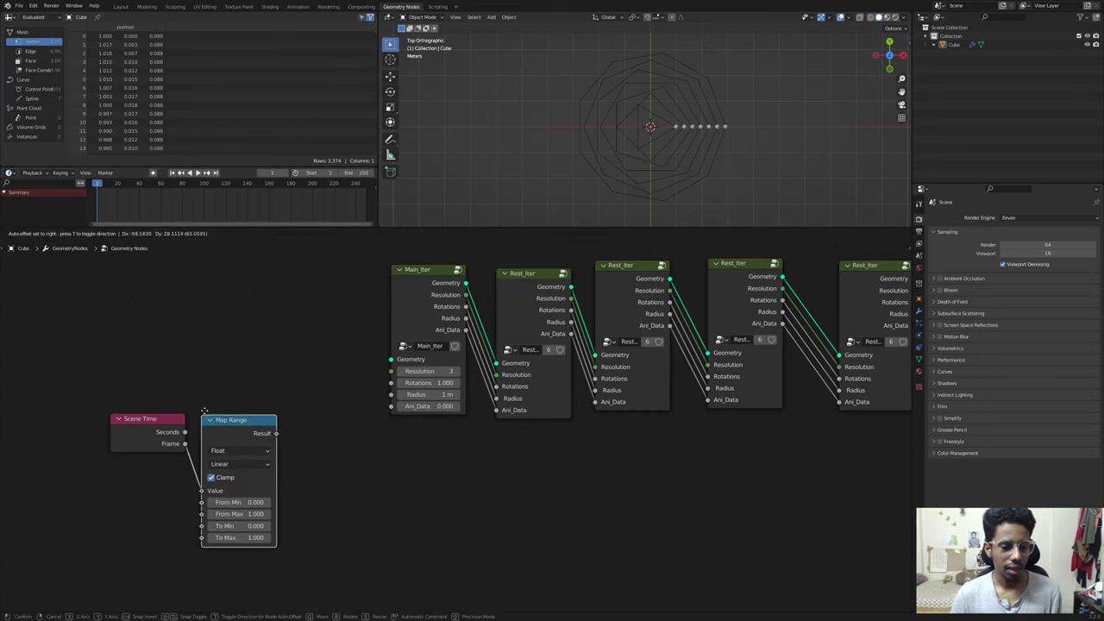
{"action": "left_click", "coordinate": [205, 411]}
{"action": "scroll", "coordinate": [182, 348], "scroll_direction": "up", "scroll_amount": 4}
{"action": "middle_click_drag", "start_coordinate": [182, 348], "coordinate": [320, 335]}
{"action": "left_click_drag", "start_coordinate": [301, 432], "coordinate": [305, 421]}
{"action": "scroll", "coordinate": [305, 422], "scroll_direction": "up", "scroll_amount": 2}
{"action": "middle_click_drag", "start_coordinate": [208, 394], "coordinate": [308, 349]}
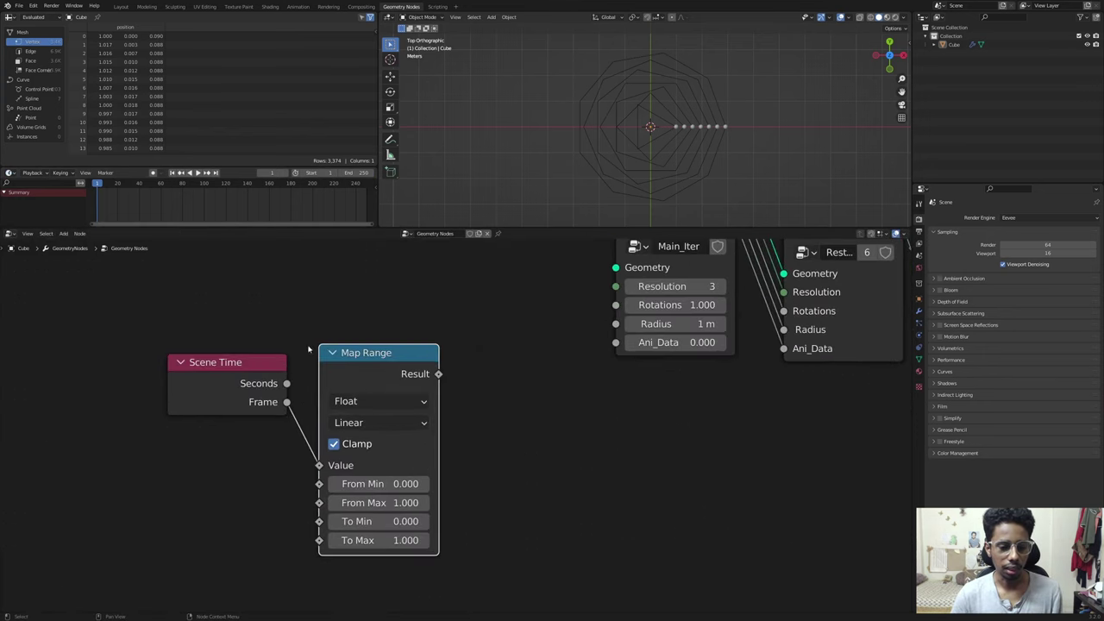
{"action": "scroll", "coordinate": [308, 348], "scroll_direction": "up", "scroll_amount": 1}
{"action": "left_click_drag", "start_coordinate": [209, 361], "coordinate": [186, 388]}
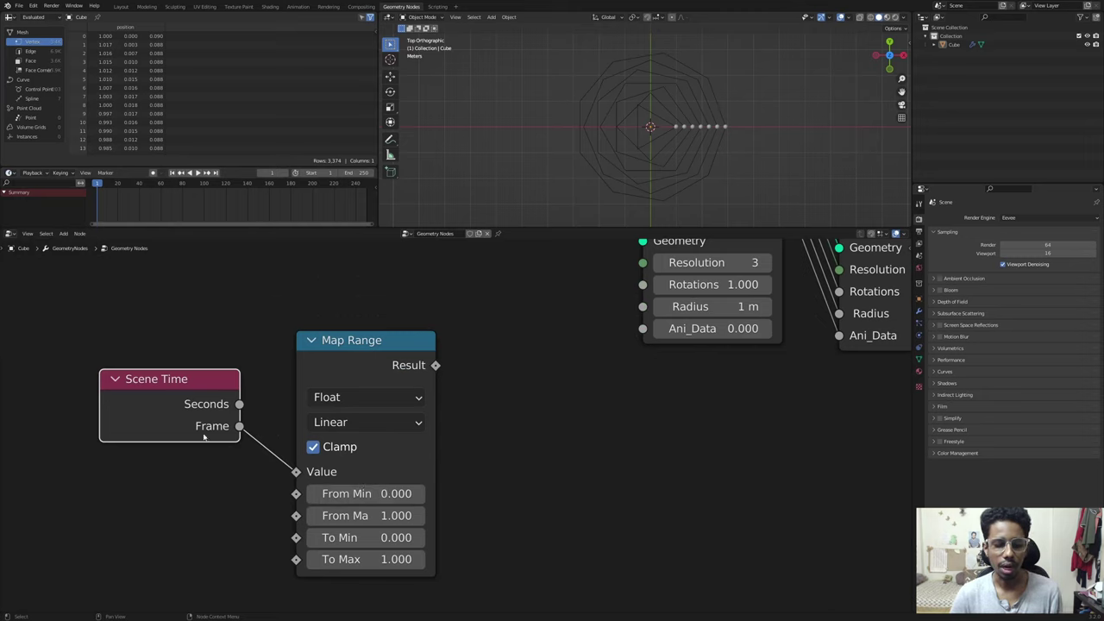
Step: Set the scene's start frame to 0 and return the playhead to the first frame
{"action": "mouse_move", "coordinate": [96, 184]}
{"action": "left_mouse_down"}
{"action": "mouse_move", "coordinate": [246, 209]}
{"action": "mouse_move", "coordinate": [306, 198]}
{"action": "mouse_move", "coordinate": [102, 190]}
{"action": "left_mouse_up"}
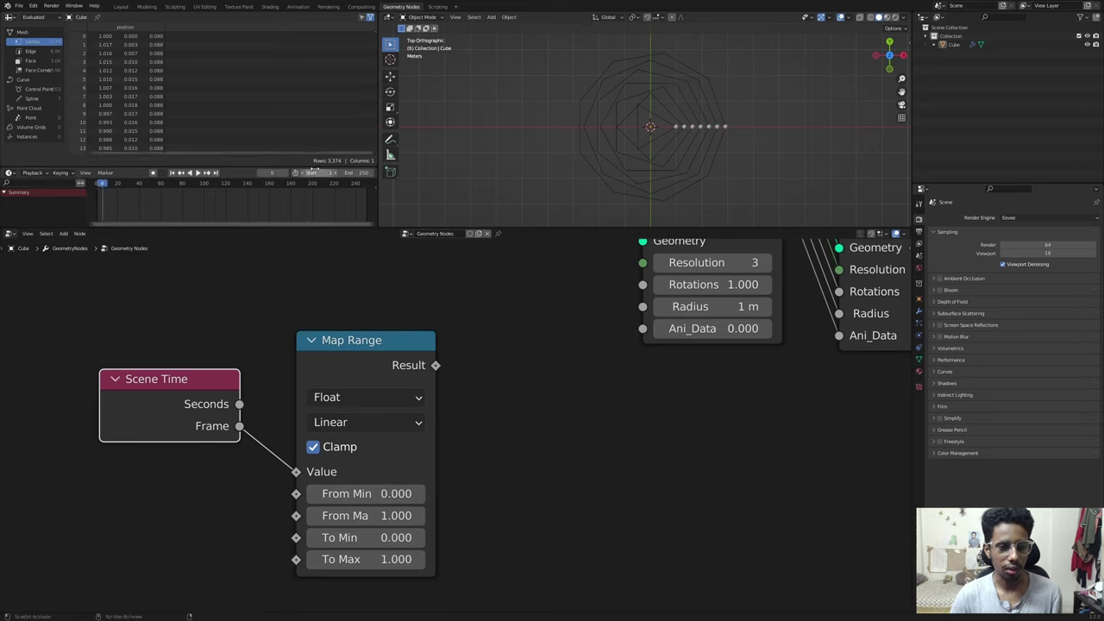
{"action": "left_click", "coordinate": [315, 170]}
{"action": "type", "text": "0"}
{"action": "key", "text": "Return"}
{"action": "key", "text": "shift+Left"}
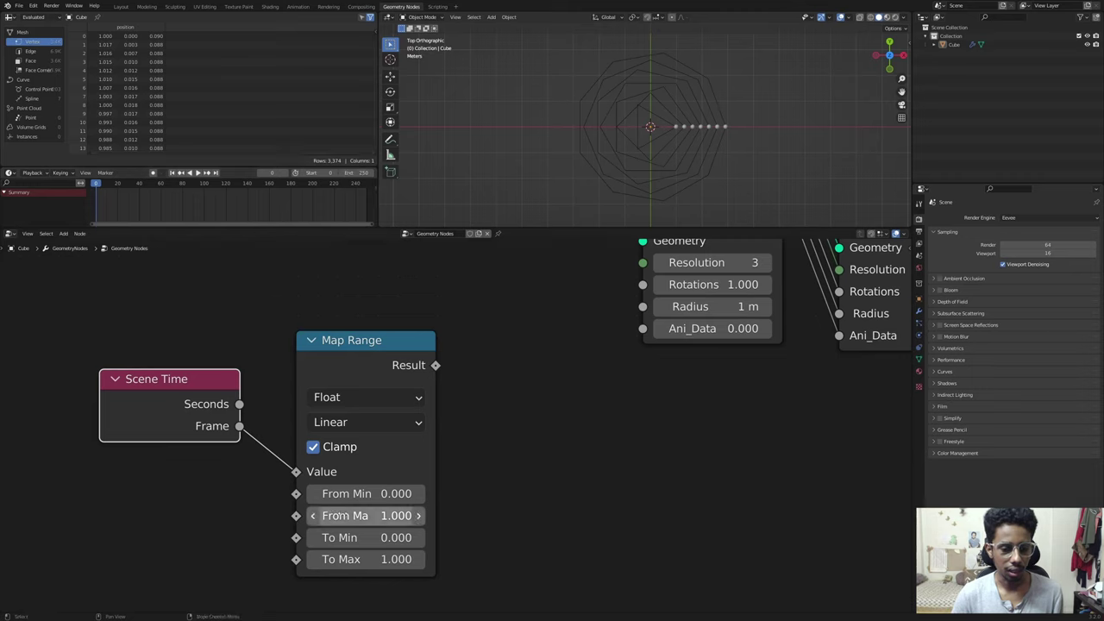
Step: Set the Map Range node's From Max to 250 and shift the Scene Time node slightly
{"action": "double_click", "coordinate": [345, 515]}
{"action": "type", "text": "250"}
{"action": "key", "text": "Return"}
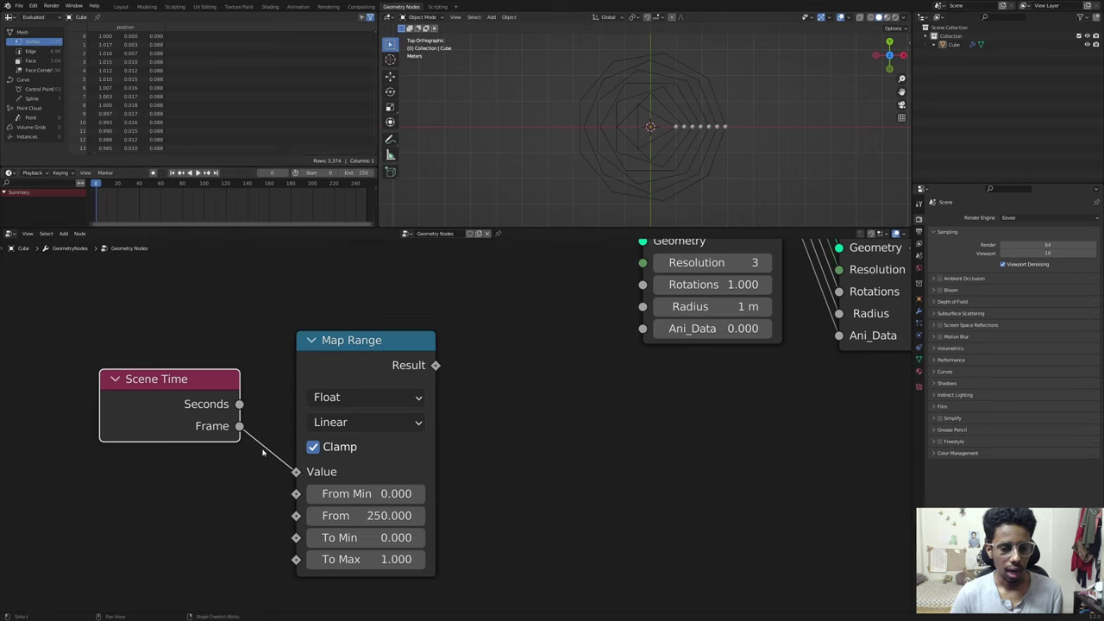
{"action": "left_click_drag", "start_coordinate": [190, 390], "coordinate": [201, 403]}
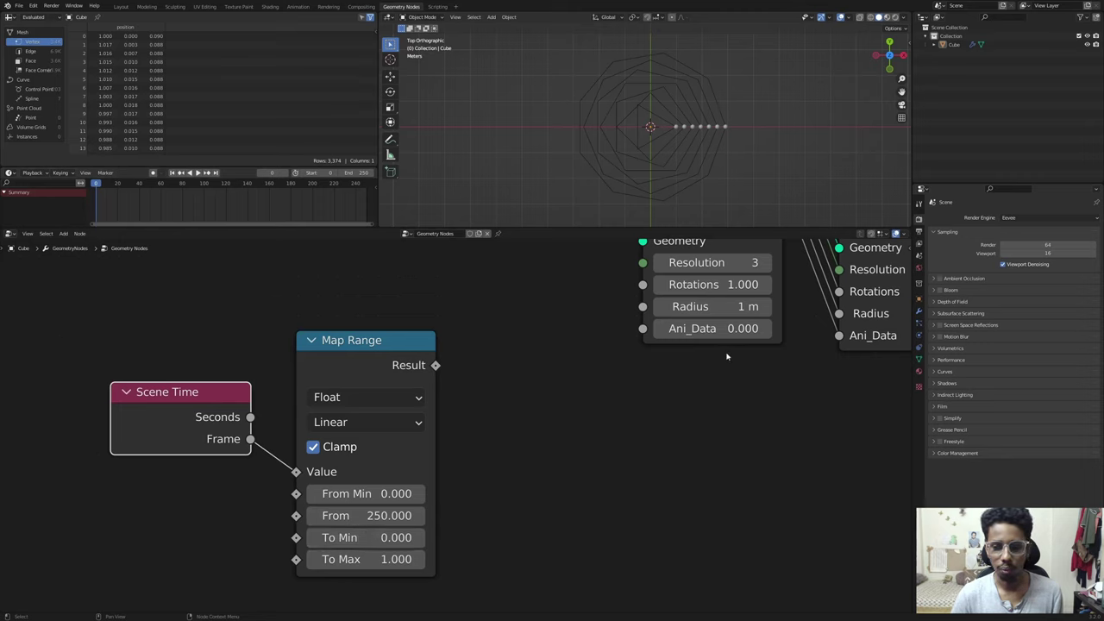
Step: Scrub the timeline from frame 0 to about frame 246 and return to the start frame
{"action": "mouse_move", "coordinate": [671, 330]}
{"action": "left_mouse_down"}
{"action": "mouse_move", "coordinate": [772, 330]}
{"action": "mouse_move", "coordinate": [654, 330]}
{"action": "left_mouse_up"}
{"action": "left_click_drag", "start_coordinate": [92, 179], "coordinate": [362, 211]}
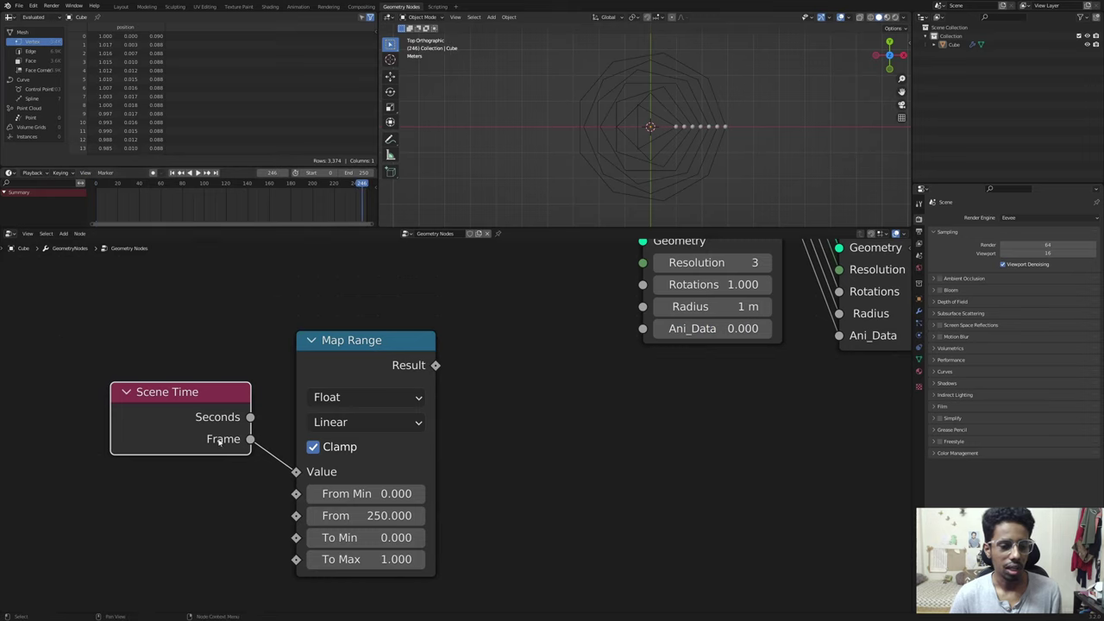
{"action": "mouse_move", "coordinate": [229, 392]}
{"action": "left_mouse_down"}
{"action": "mouse_move", "coordinate": [241, 393]}
{"action": "mouse_move", "coordinate": [207, 390]}
{"action": "left_mouse_up"}
{"action": "key", "text": "shift+Left"}
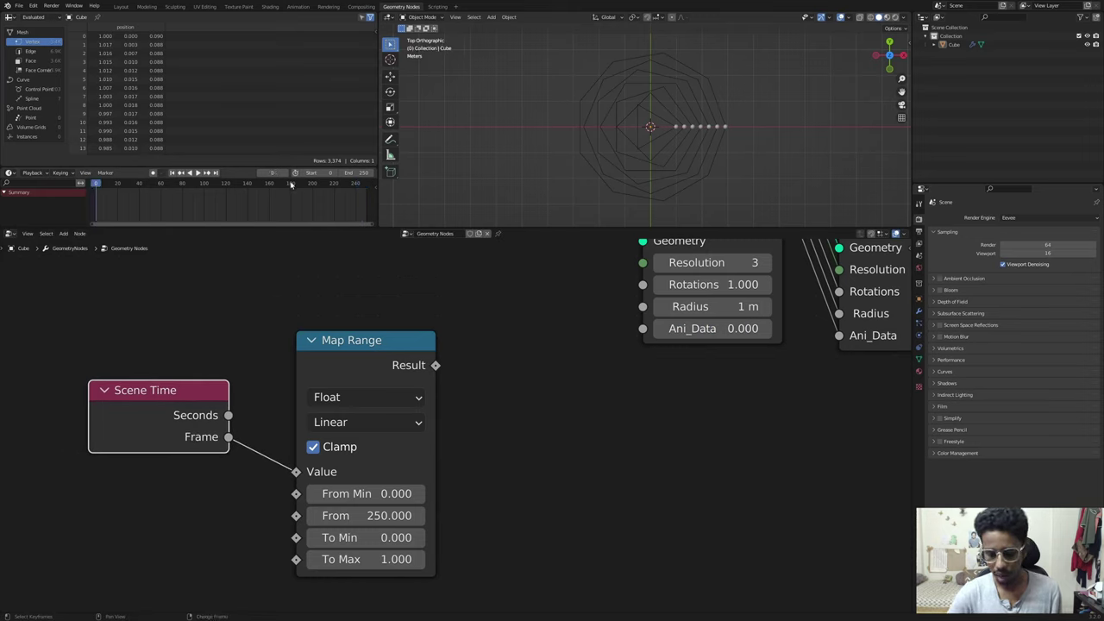
Step: Connect the Map Range Result to the Main_Iter node's Ani_Data input and play the animation
{"action": "left_click_drag", "start_coordinate": [436, 365], "coordinate": [658, 329]}
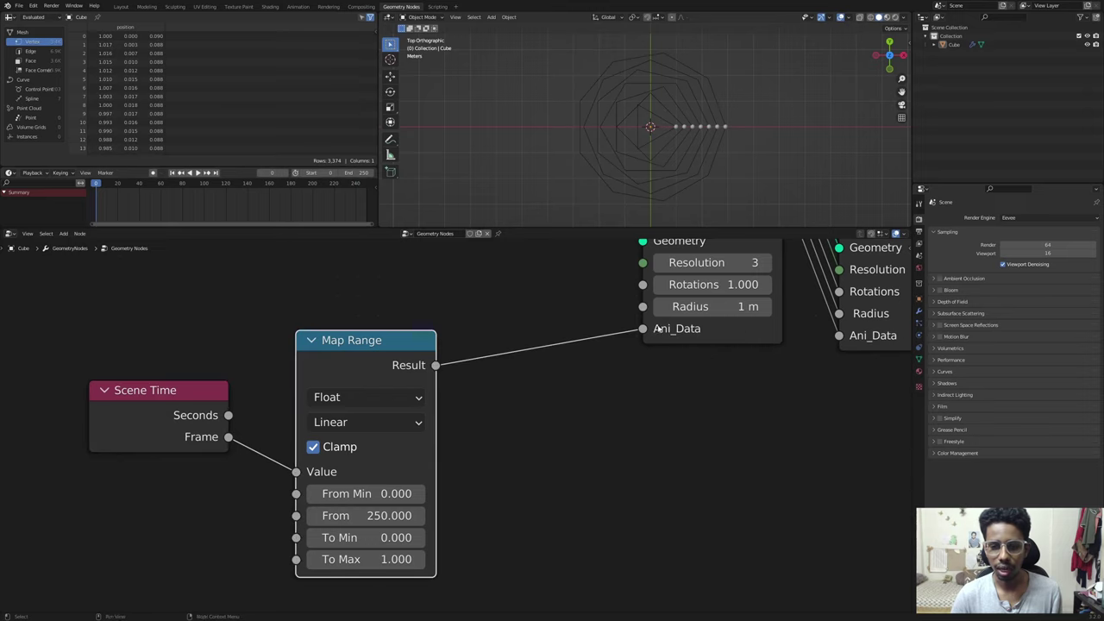
{"action": "key", "text": "space"}
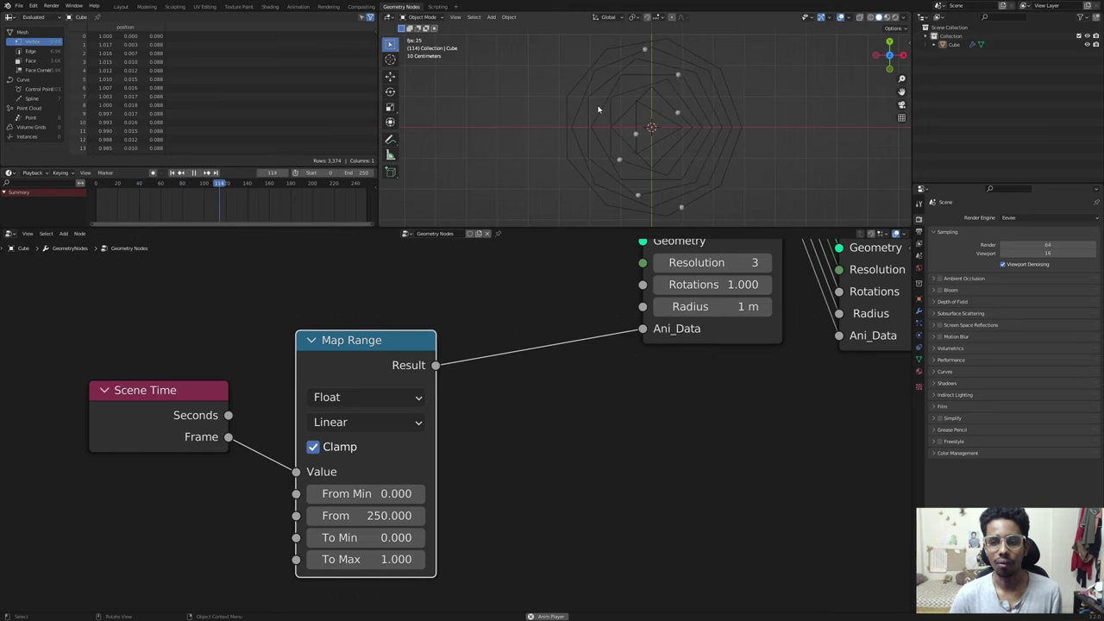
Step: Stop the animation, return to the start frame and shift the Main_Iter node slightly
{"action": "key", "text": "space"}
{"action": "key", "text": "shift+Left"}
{"action": "scroll", "coordinate": [382, 404], "scroll_direction": "down", "scroll_amount": 2}
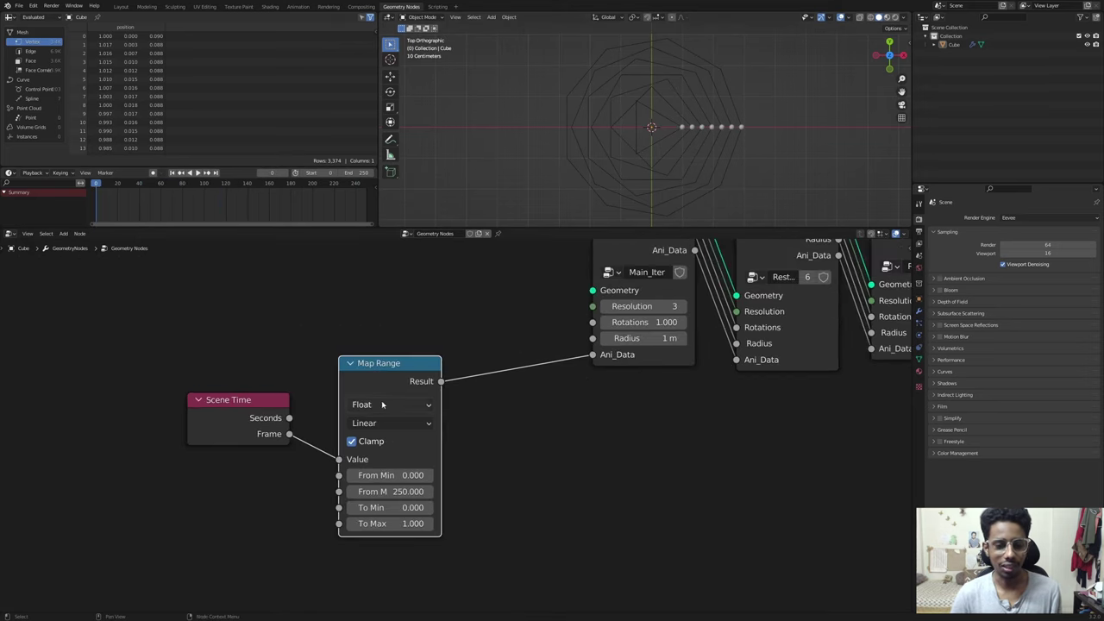
{"action": "scroll", "coordinate": [458, 343], "scroll_direction": "down", "scroll_amount": 2}
{"action": "middle_click_drag", "start_coordinate": [608, 260], "coordinate": [540, 355]}
{"action": "left_click_drag", "start_coordinate": [540, 355], "coordinate": [518, 377]}
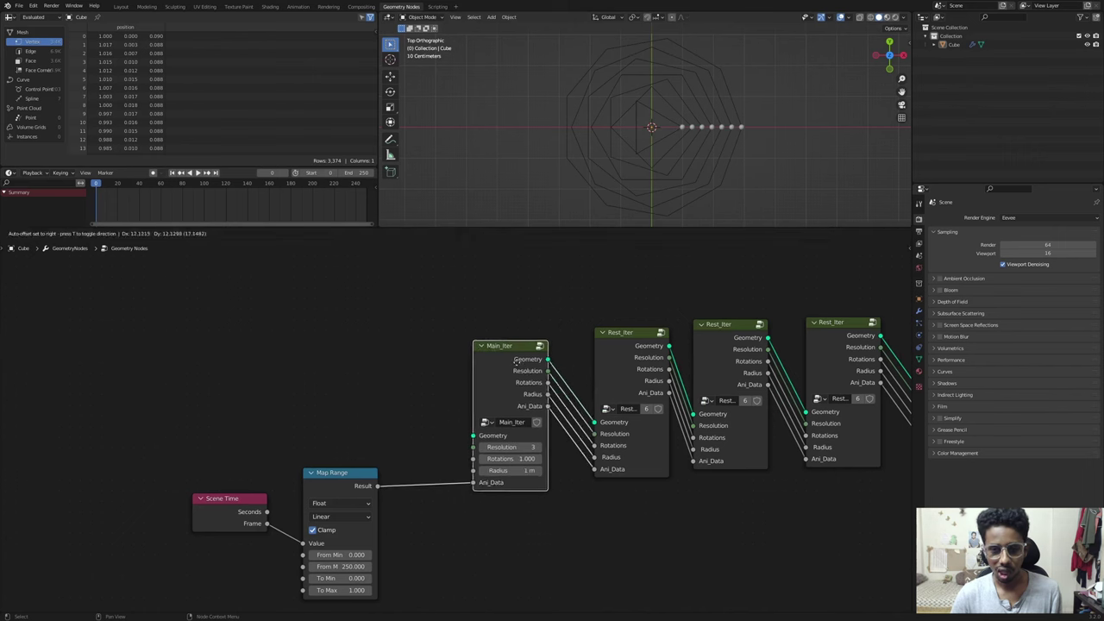
{"action": "scroll", "coordinate": [522, 350], "scroll_direction": "up", "scroll_amount": 1}
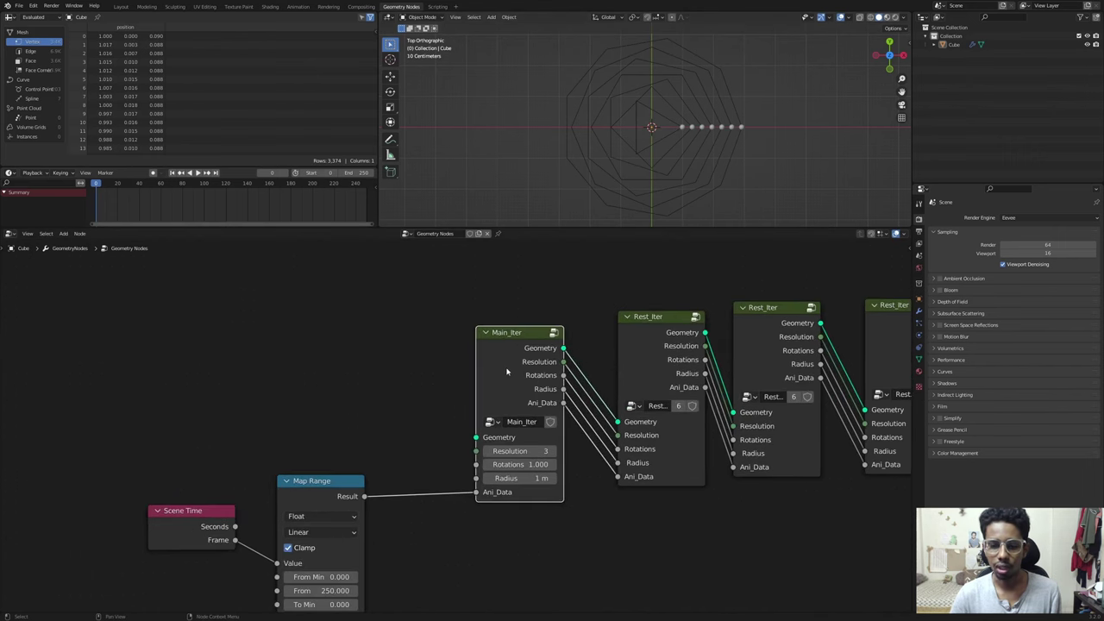
Step: Inside the Main_Iter group, insert a Curve to Mesh node between the Spiral and Join Geometry nodes, making room for it
{"action": "key", "text": "Tab"}
{"action": "scroll", "coordinate": [666, 462], "scroll_direction": "up", "scroll_amount": 1}
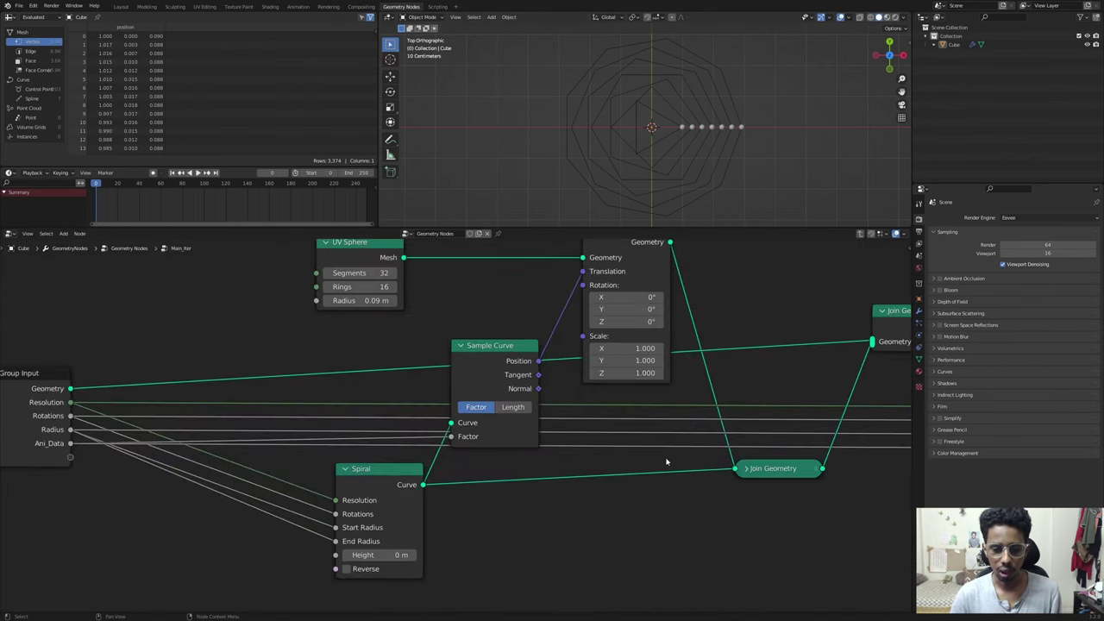
{"action": "left_click_drag", "start_coordinate": [770, 474], "coordinate": [789, 496]}
{"action": "left_click_drag", "start_coordinate": [392, 483], "coordinate": [372, 498]}
{"action": "key", "text": "shift+a"}
{"action": "left_click", "coordinate": [543, 433]}
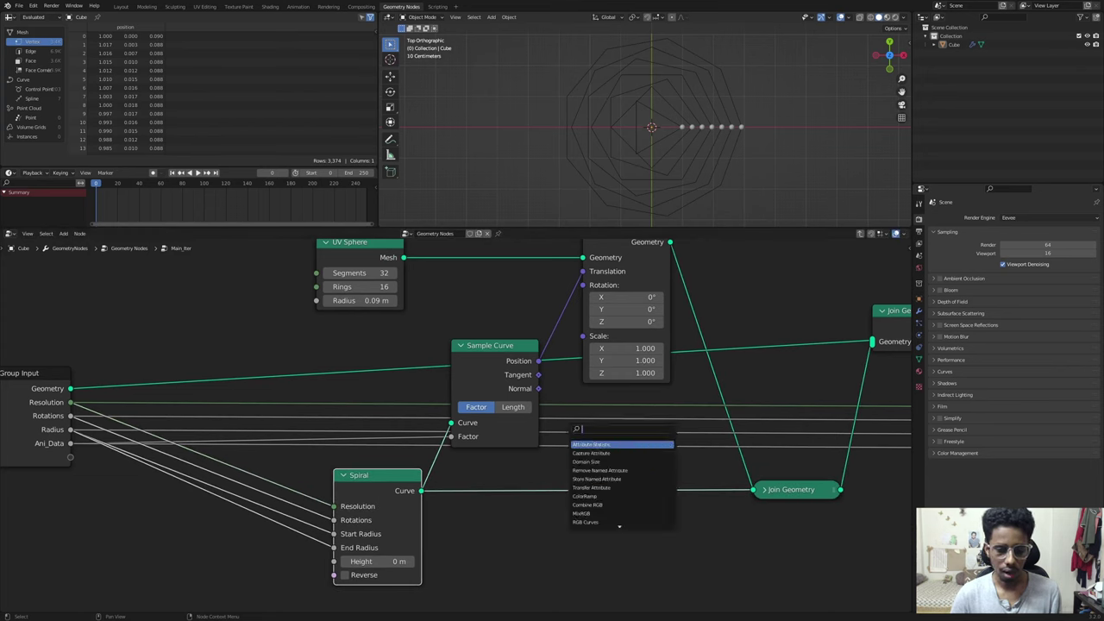
{"action": "type", "text": "curve to mesh"}
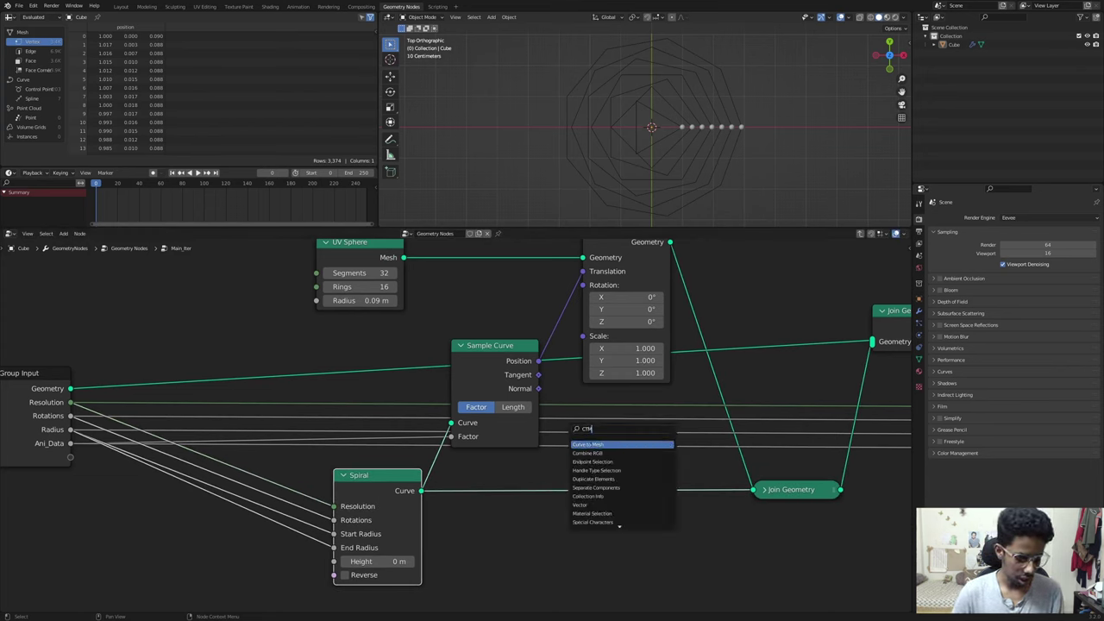
{"action": "key", "text": "Return"}
{"action": "left_click", "coordinate": [602, 487]}
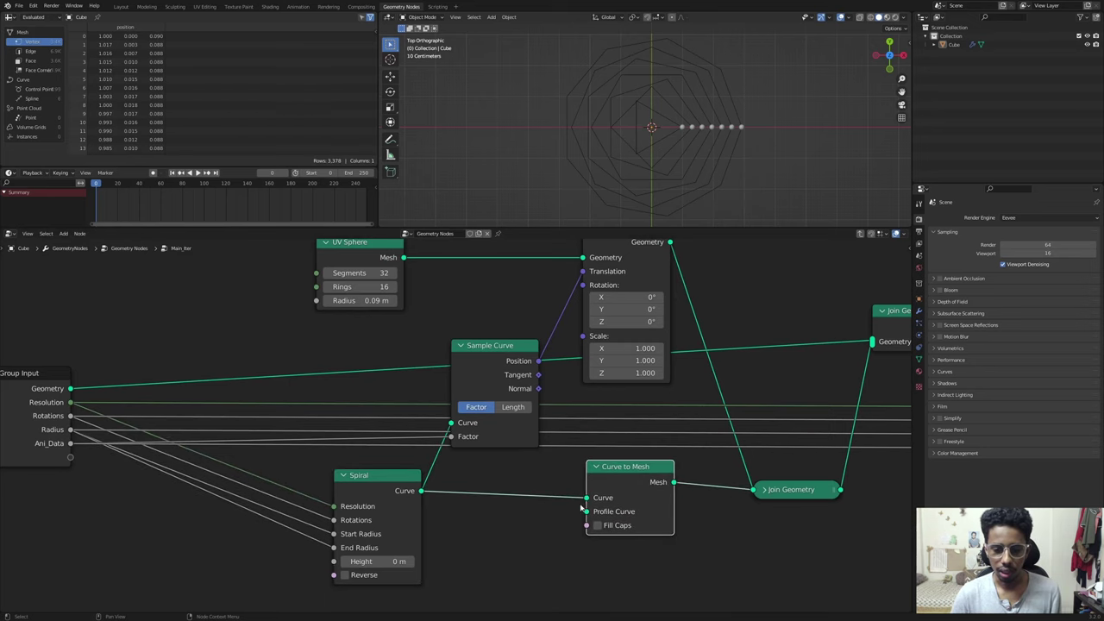
Step: Expose the Curve to Mesh node's Profile Curve as a Main_Iter group input, move it above Ani_Data and leave the group
{"action": "left_click_drag", "start_coordinate": [587, 513], "coordinate": [70, 457]}
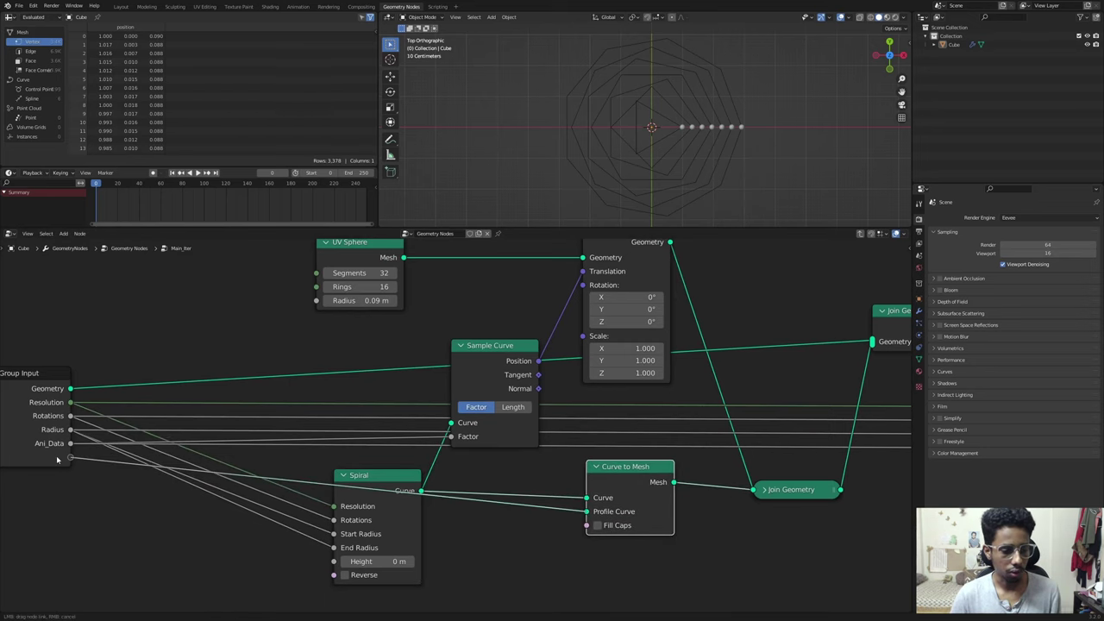
{"action": "key", "text": "Tab"}
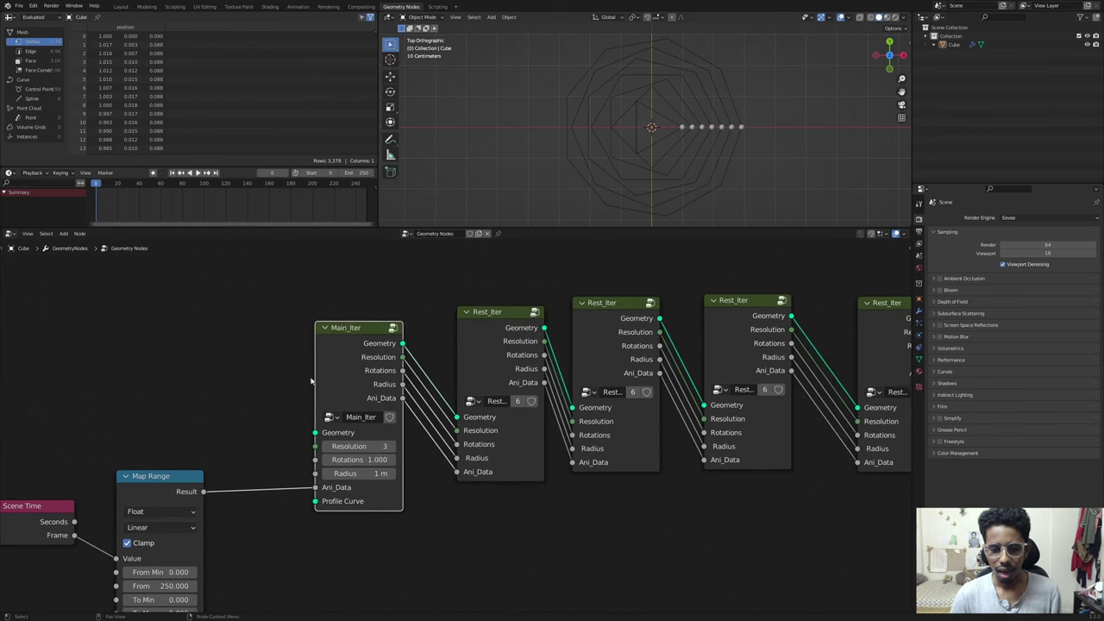
{"action": "key", "text": "Tab"}
{"action": "scroll", "coordinate": [394, 414], "scroll_direction": "down", "scroll_amount": 3}
{"action": "middle_click_drag", "start_coordinate": [639, 431], "coordinate": [389, 416]}
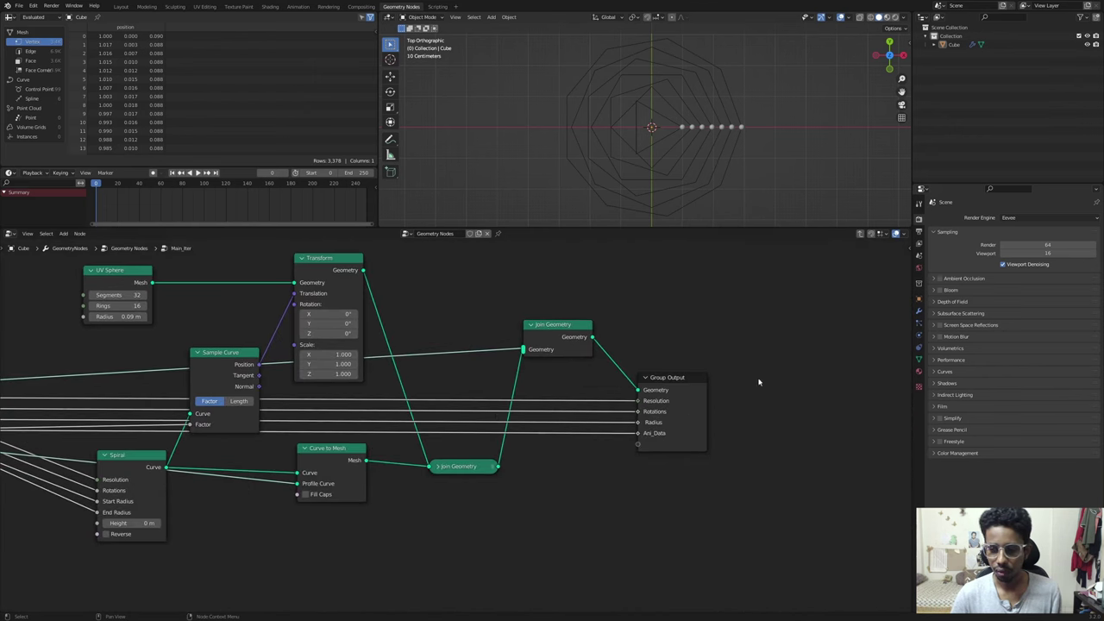
{"action": "middle_click_drag", "start_coordinate": [723, 383], "coordinate": [776, 362]}
{"action": "key", "text": "n"}
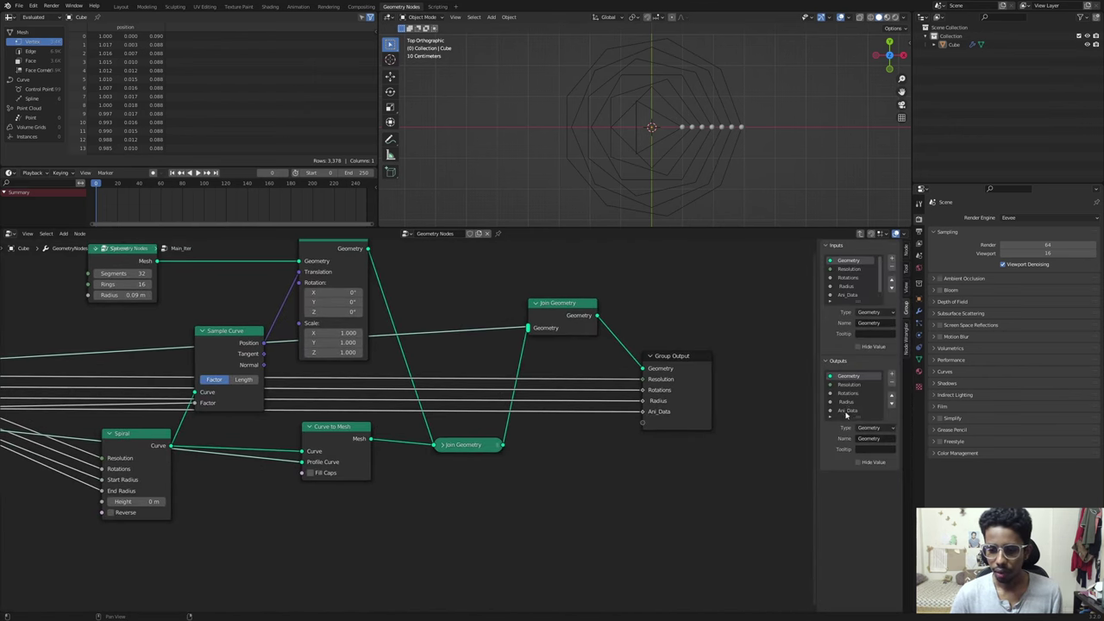
{"action": "middle_click_drag", "start_coordinate": [345, 366], "coordinate": [535, 344]}
{"action": "left_click_drag", "start_coordinate": [51, 343], "coordinate": [56, 342]}
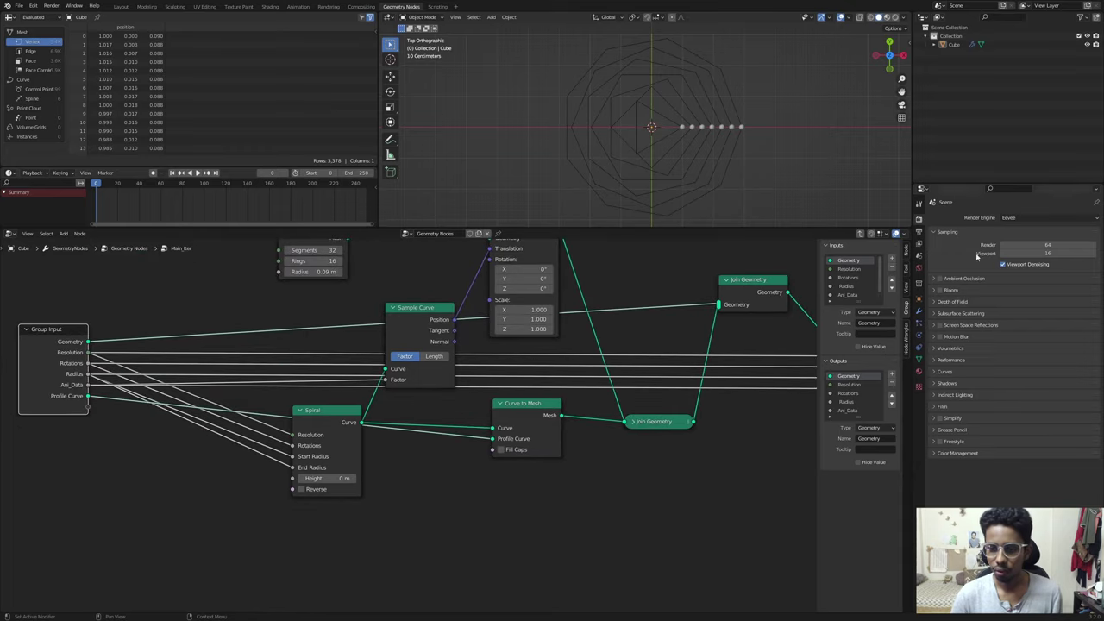
{"action": "scroll", "coordinate": [850, 289], "scroll_direction": "down", "scroll_amount": 1}
{"action": "left_click", "coordinate": [849, 295]}
{"action": "left_click", "coordinate": [891, 279]}
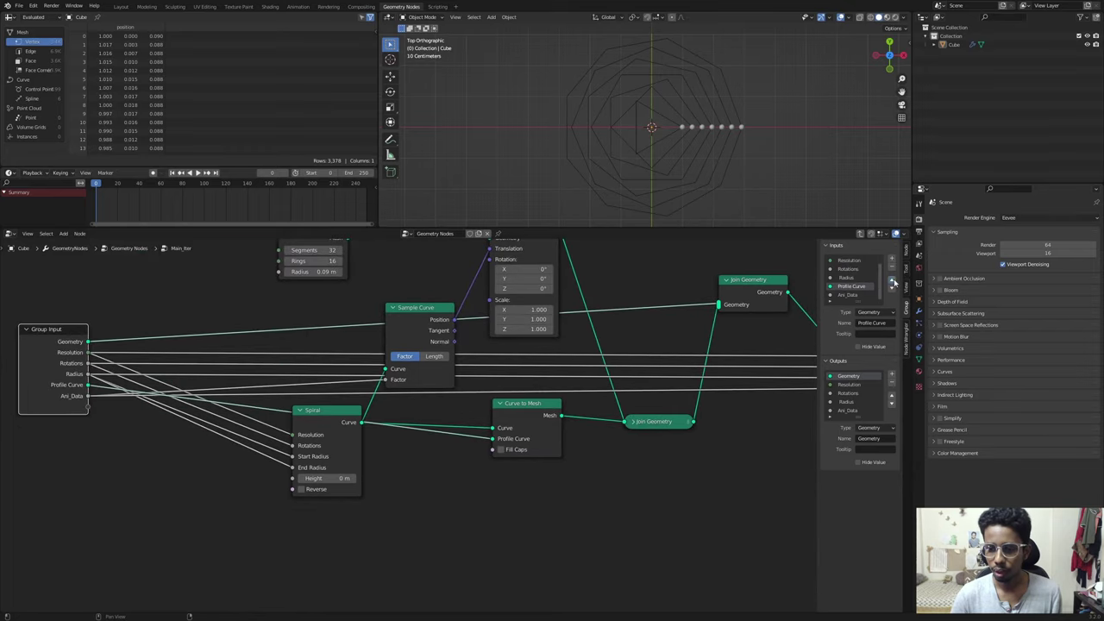
{"action": "key", "text": "Tab"}
Step: Move the Map Range and Scene Time nodes slightly to tidy the layout before Main_Iter
{"action": "middle_click_drag", "start_coordinate": [315, 482], "coordinate": [391, 431]}
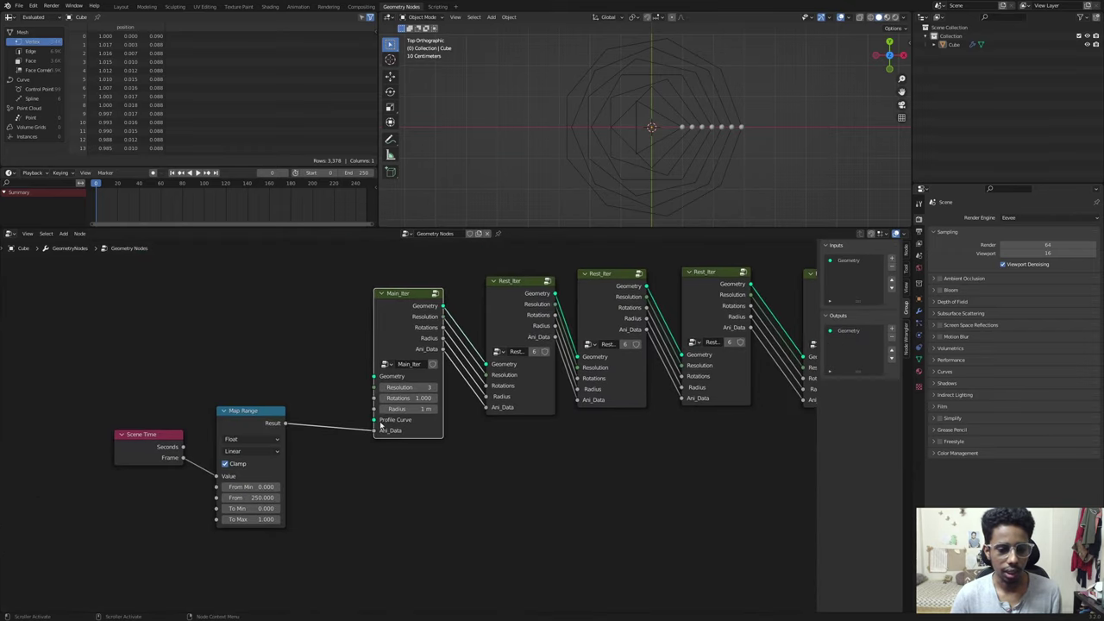
{"action": "scroll", "coordinate": [415, 423], "scroll_direction": "down", "scroll_amount": 2}
{"action": "left_click_drag", "start_coordinate": [272, 420], "coordinate": [281, 429]}
{"action": "left_click_drag", "start_coordinate": [180, 434], "coordinate": [197, 444]}
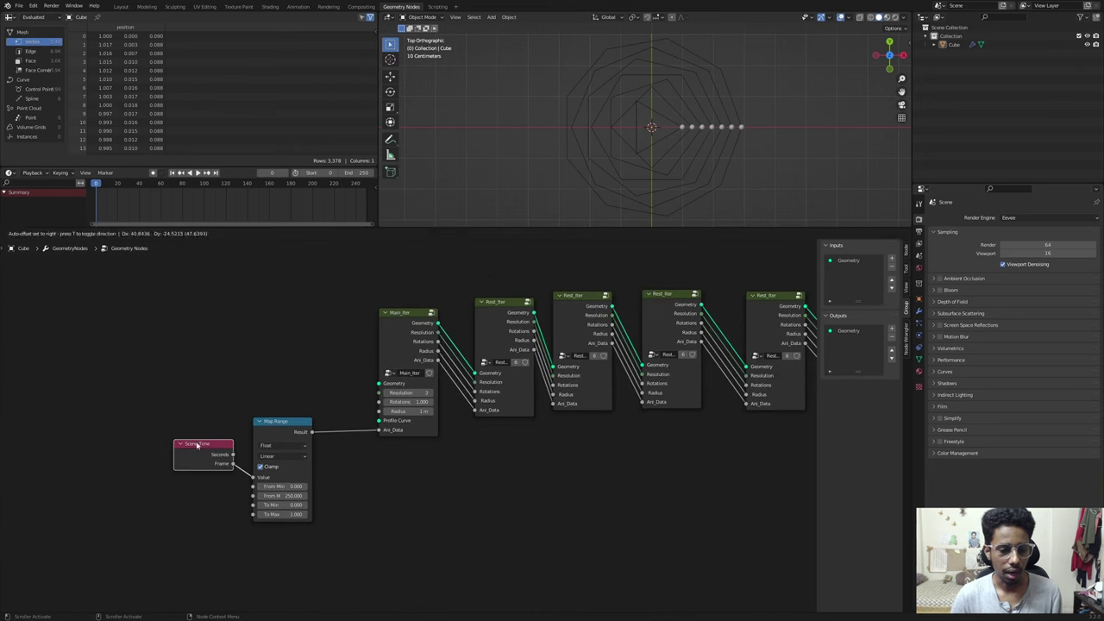
Step: Enable Fill Caps on the Curve to Mesh node inside Main_Iter and return to the parent node tree
{"action": "left_click", "coordinate": [405, 350]}
{"action": "key", "text": "Tab"}
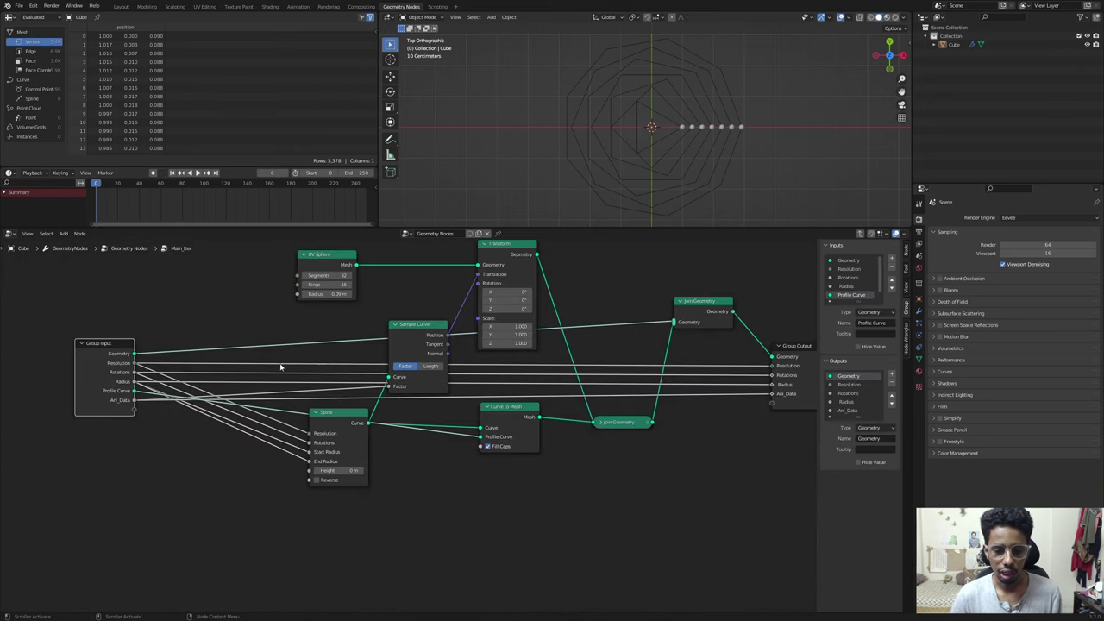
{"action": "key", "text": "Tab"}
Step: Add a Curve Circle node above Map Range and connect its Curve output to Main_Iter's Profile Curve input
{"action": "key", "text": "shift+a"}
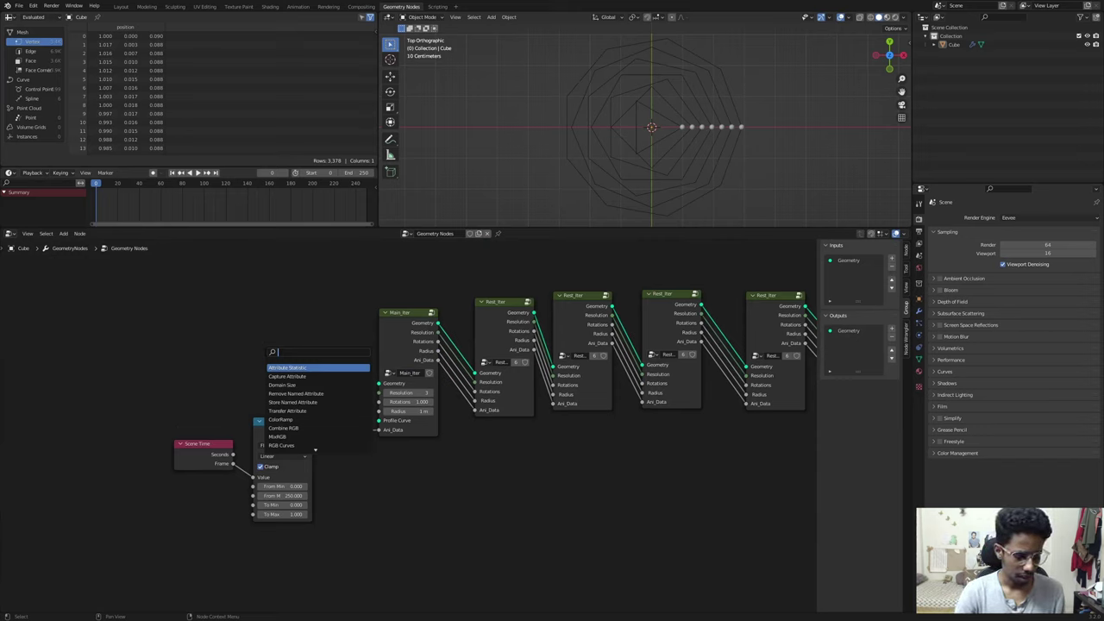
{"action": "type", "text": "cir"}
{"action": "key", "text": "Return"}
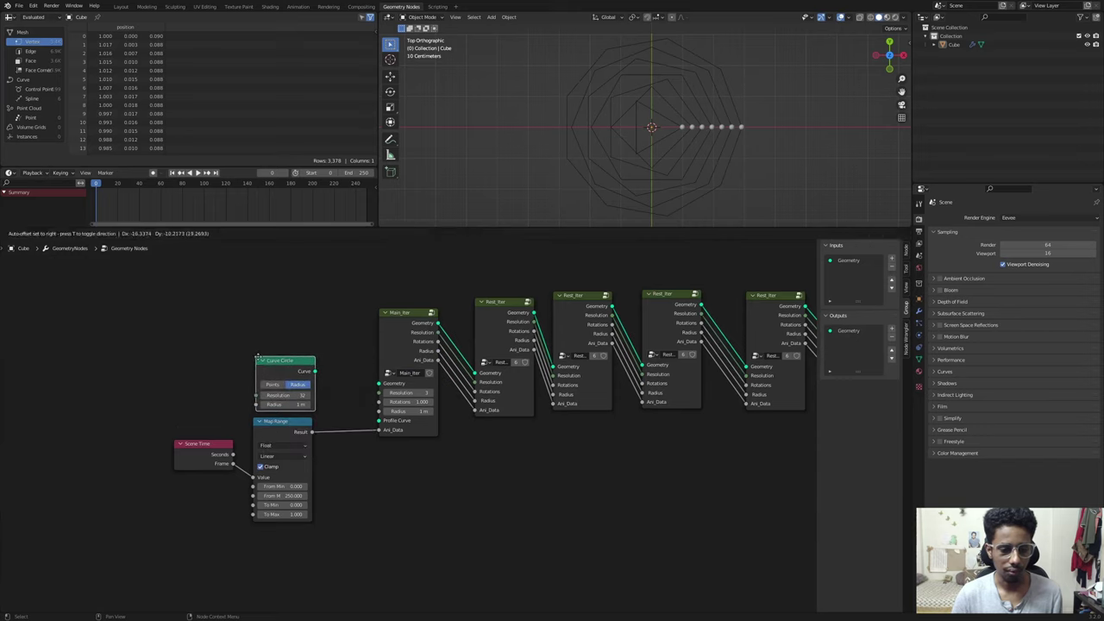
{"action": "left_click", "coordinate": [257, 356]}
{"action": "left_click_drag", "start_coordinate": [314, 371], "coordinate": [378, 420]}
Step: Set the Curve Circle node's radius to 0.02 m
{"action": "scroll", "coordinate": [656, 153], "scroll_direction": "up", "scroll_amount": 3}
{"action": "left_click_drag", "start_coordinate": [288, 404], "coordinate": [261, 403], "text": "shift"}
{"action": "scroll", "coordinate": [631, 97], "scroll_direction": "down", "scroll_amount": 1}
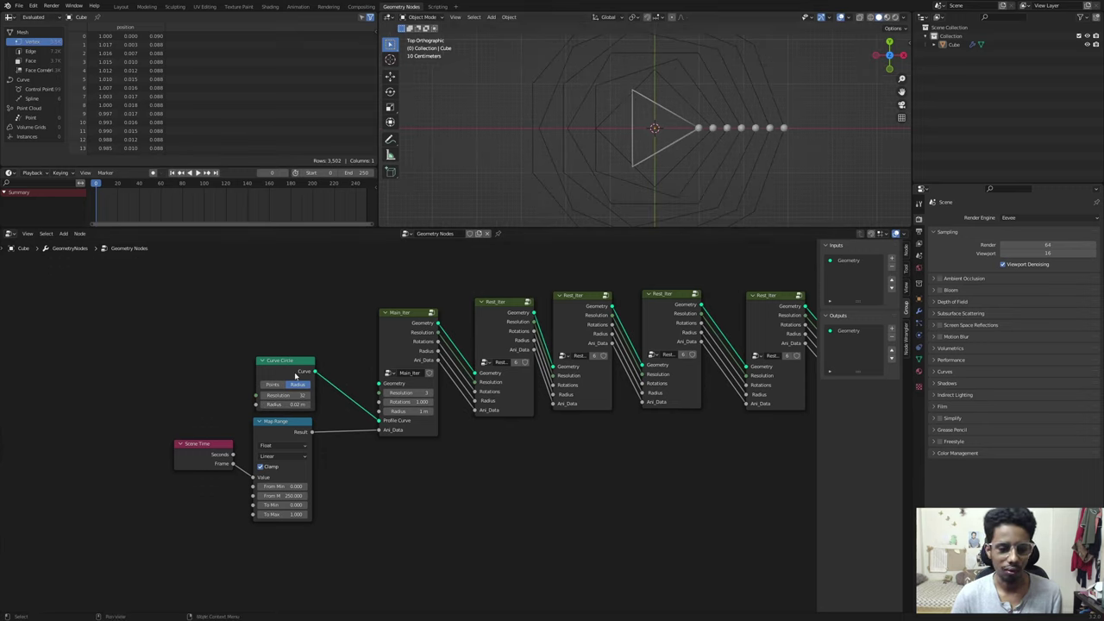
Step: Shift the first Rest_Iter node slightly and save the file on the Desktop as sos_v3.blend
{"action": "left_click_drag", "start_coordinate": [488, 302], "coordinate": [481, 316]}
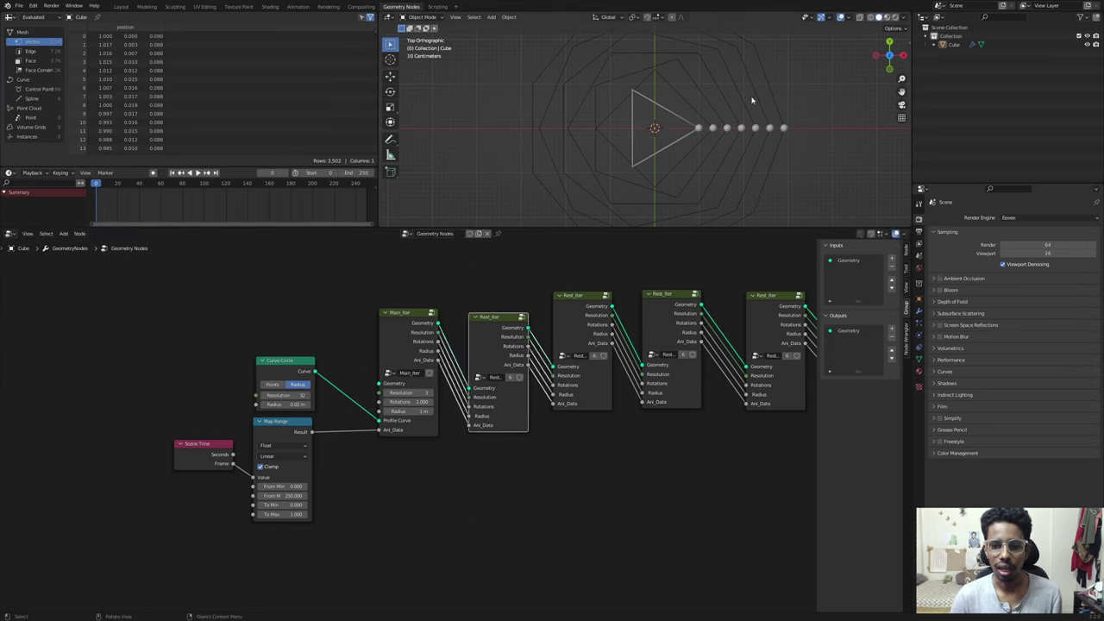
{"action": "scroll", "coordinate": [642, 128], "scroll_direction": "down", "scroll_amount": 1}
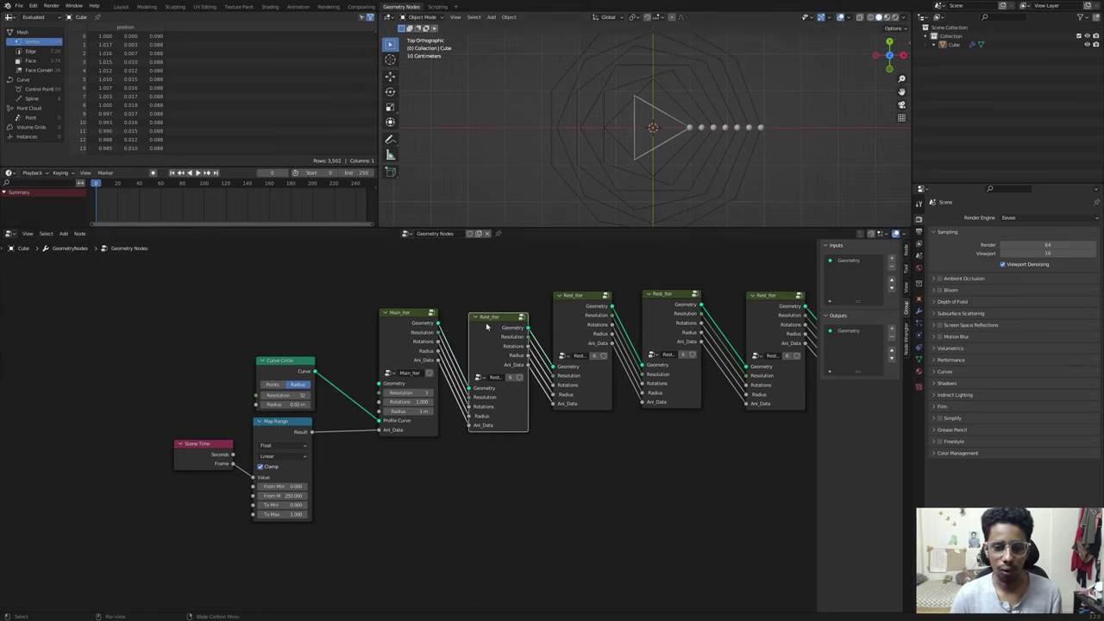
{"action": "key", "text": "ctrl+s"}
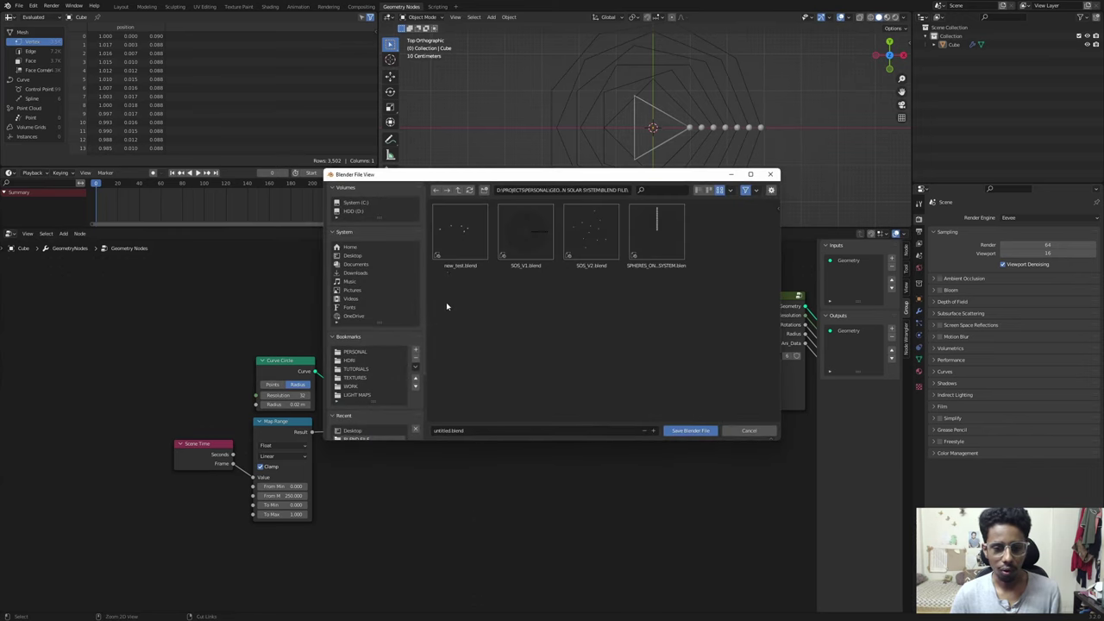
{"action": "left_click", "coordinate": [352, 255]}
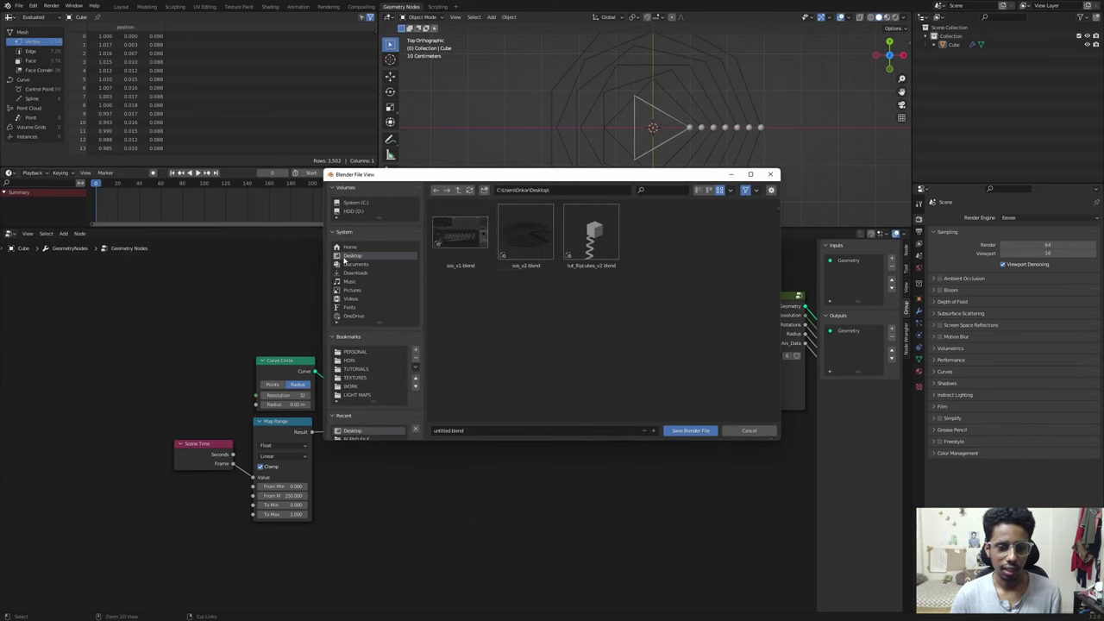
{"action": "left_click", "coordinate": [522, 237]}
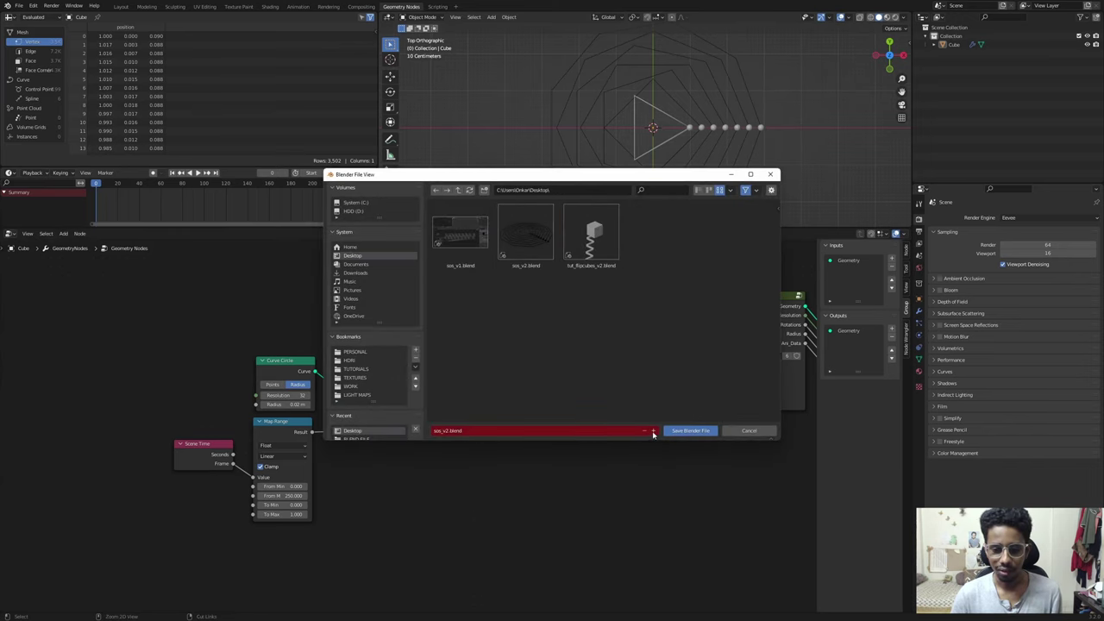
{"action": "left_click", "coordinate": [526, 234]}
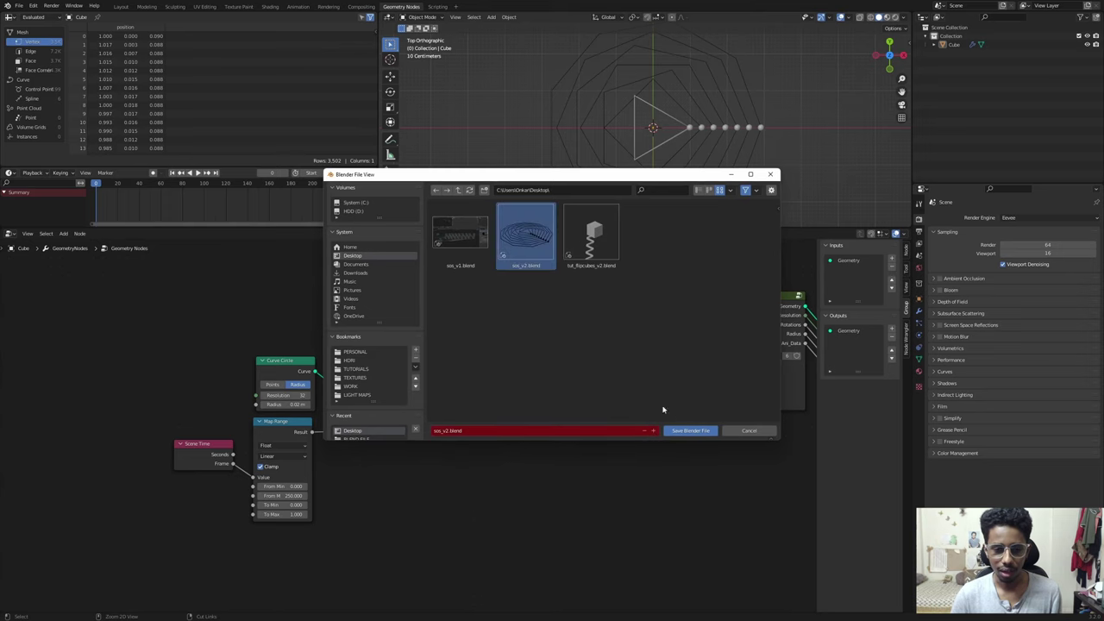
{"action": "left_click", "coordinate": [690, 430]}
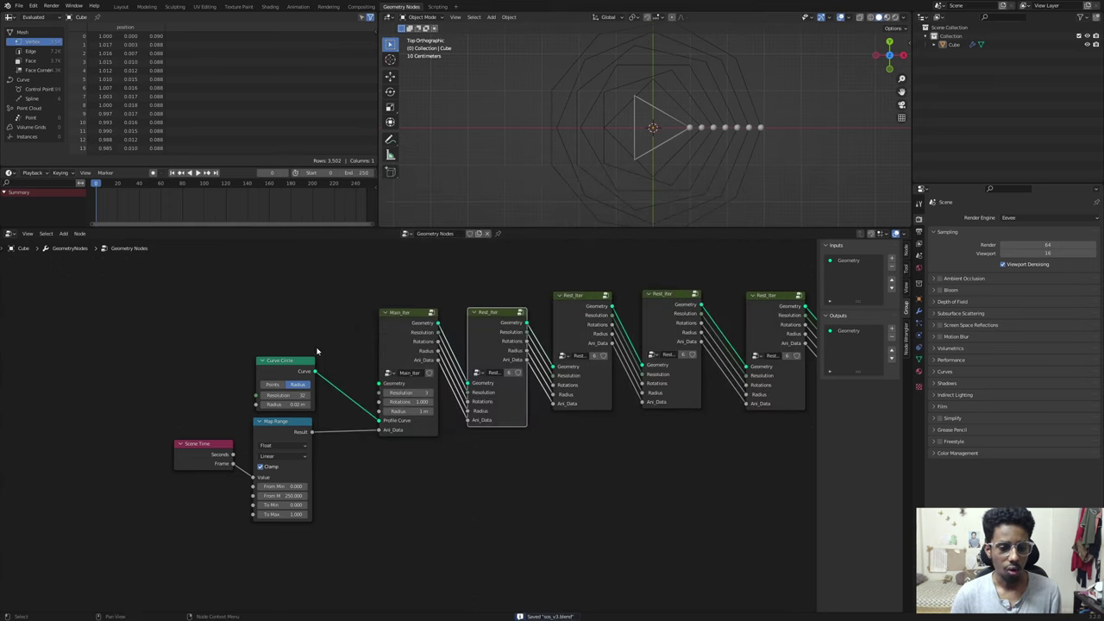
Step: Inside the Rest_Iter group, insert a Curve to Mesh node between Spiral and Join Geometry, with Fill Caps enabled
{"action": "left_click", "coordinate": [506, 324]}
{"action": "key", "text": "Tab"}
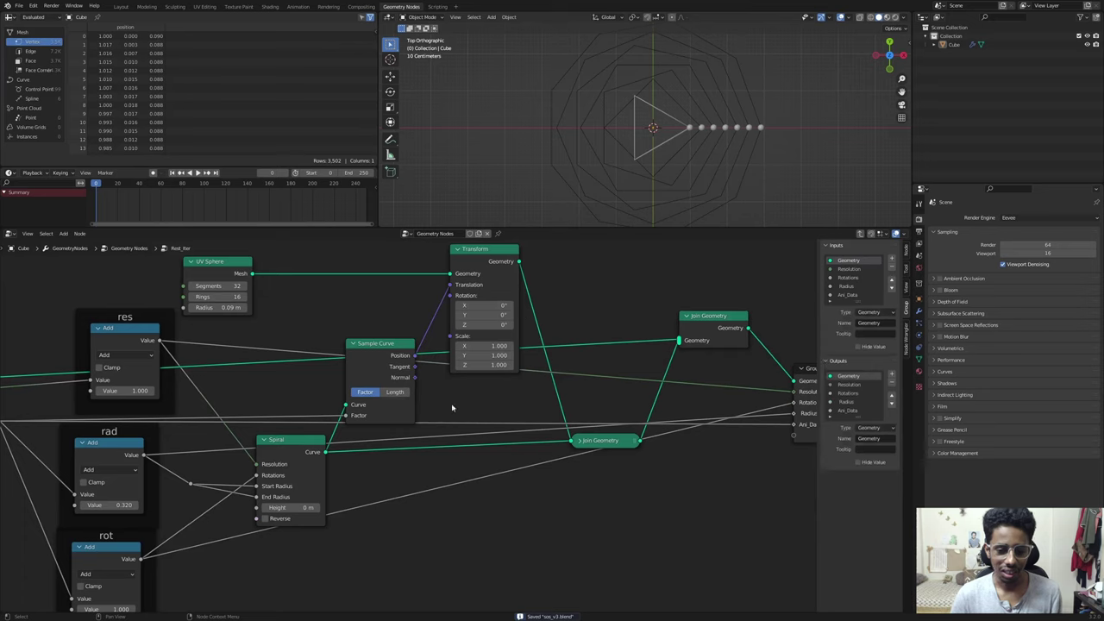
{"action": "key", "text": "shift+a"}
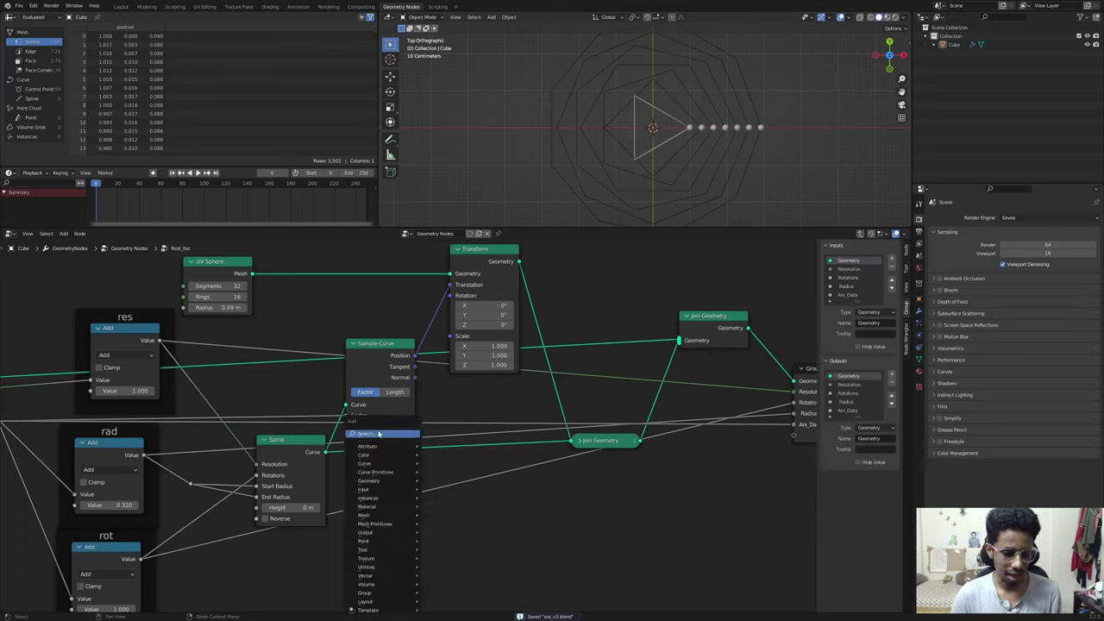
{"action": "type", "text": "ctm"}
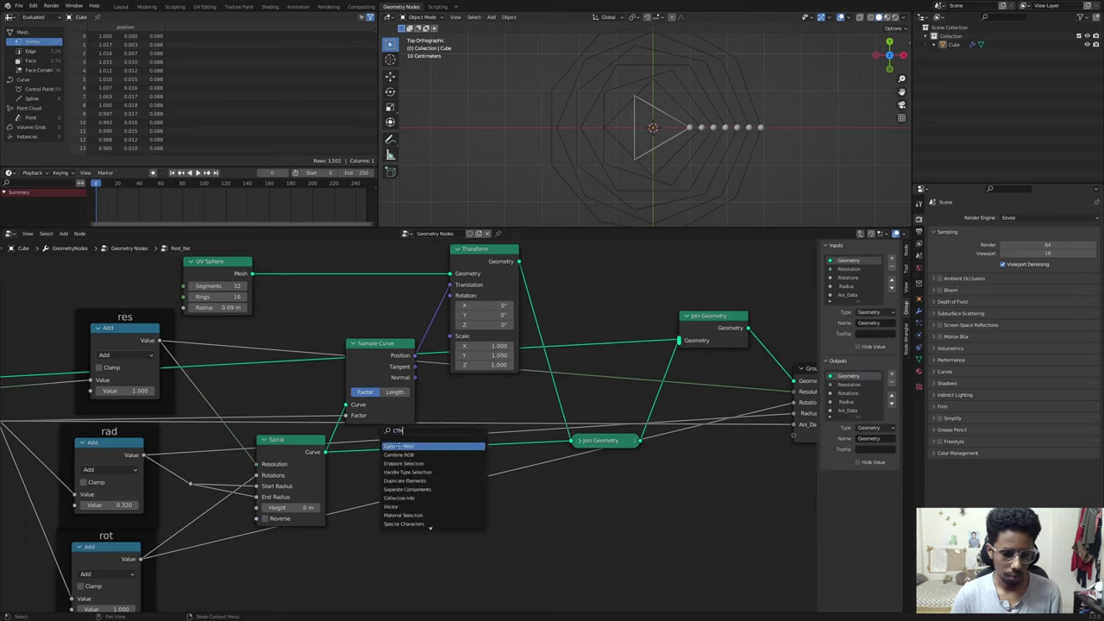
{"action": "key", "text": "Return"}
{"action": "left_click", "coordinate": [473, 488]}
Step: Expose the Profile Curve as a Rest_Iter group input, move it above Ani_Data and leave the group
{"action": "left_click_drag", "start_coordinate": [457, 478], "coordinate": [107, 390]}
{"action": "scroll", "coordinate": [849, 285], "scroll_direction": "down", "scroll_amount": 1}
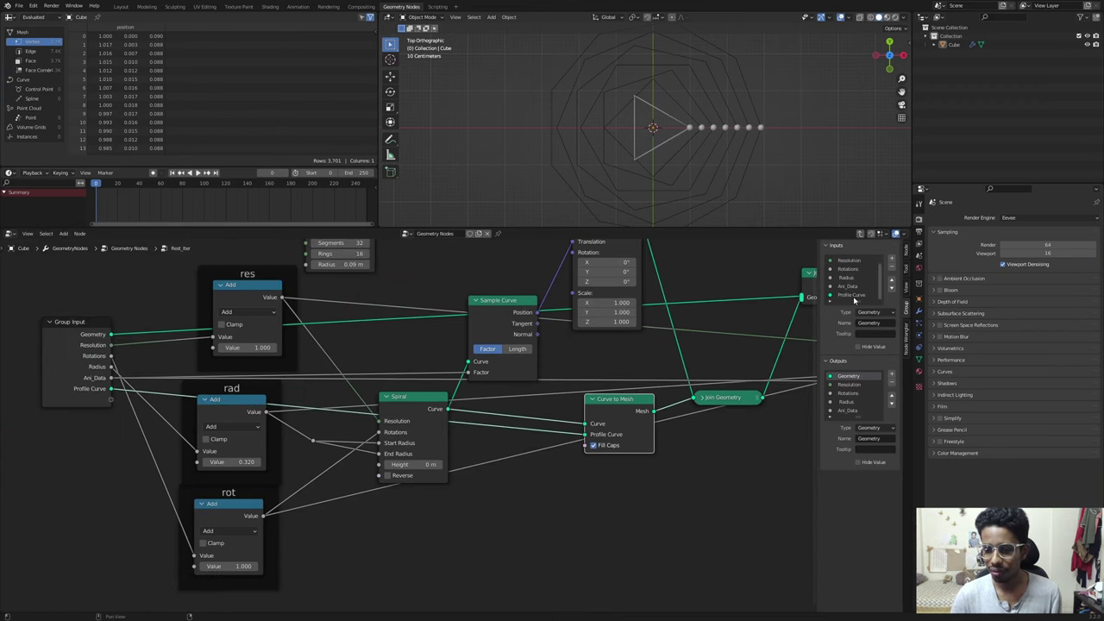
{"action": "left_click", "coordinate": [853, 296]}
{"action": "left_click", "coordinate": [891, 281]}
{"action": "key", "text": "Tab"}
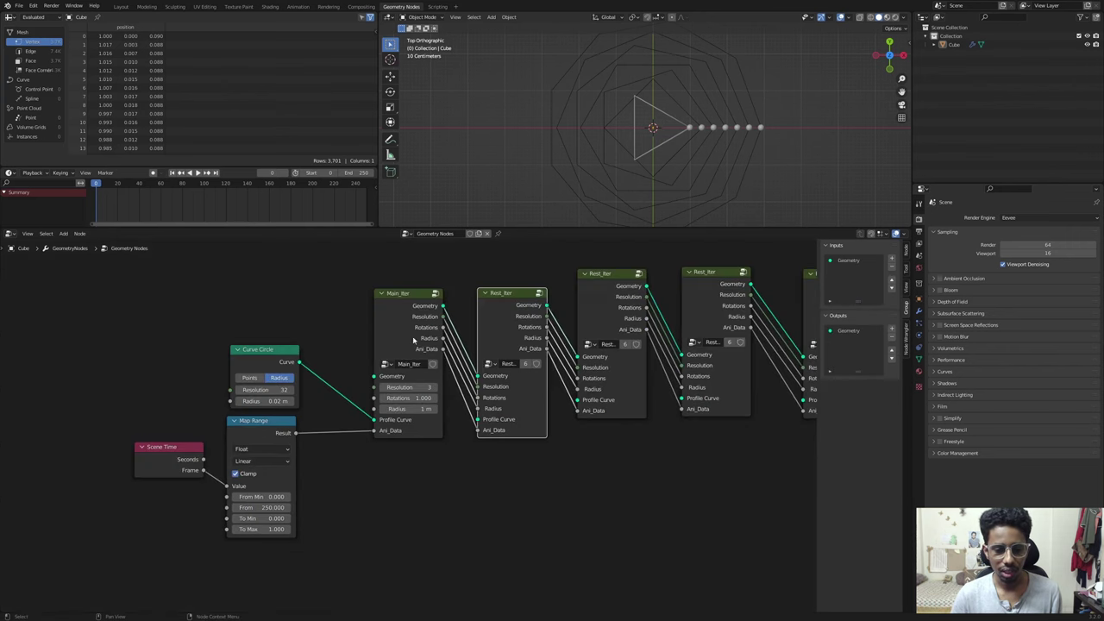
Step: Move the Main_Iter node slightly farther from the first Rest_Iter node
{"action": "left_click_drag", "start_coordinate": [413, 340], "coordinate": [392, 338]}
{"action": "scroll", "coordinate": [379, 335], "scroll_direction": "up", "scroll_amount": 3}
{"action": "middle_click_drag", "start_coordinate": [302, 326], "coordinate": [350, 329]}
{"action": "left_click_drag", "start_coordinate": [318, 349], "coordinate": [266, 293]}
{"action": "left_click", "coordinate": [234, 269]}
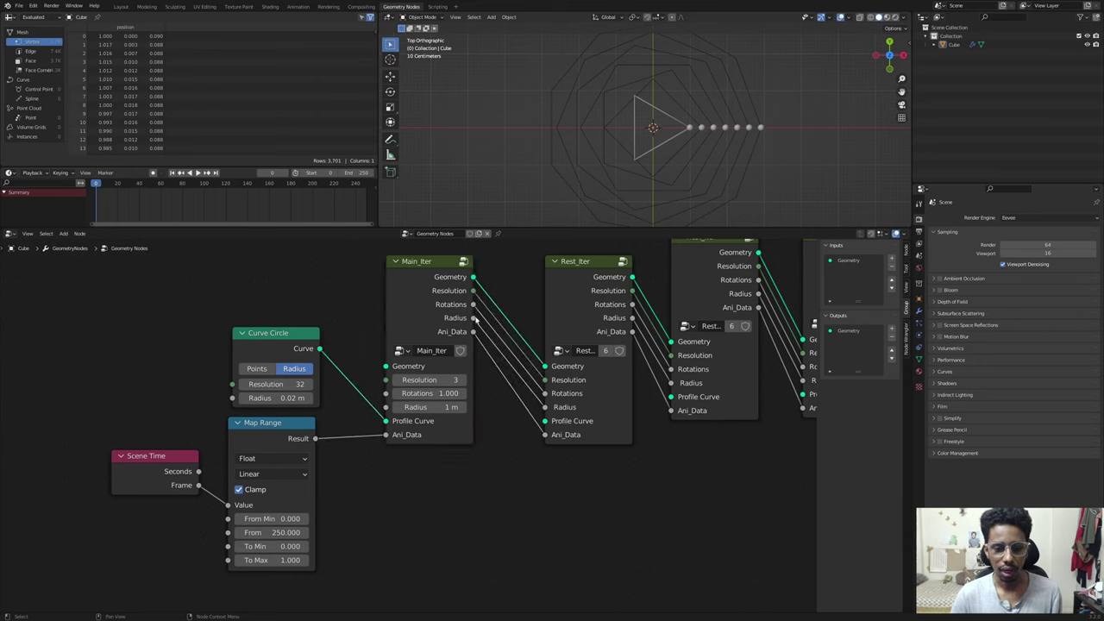
Step: Inside Main_Iter, connect the Group Input's Profile Curve to a new Group Output socket and move that output above Ani_Data
{"action": "key", "text": "Tab"}
{"action": "key", "text": "Home"}
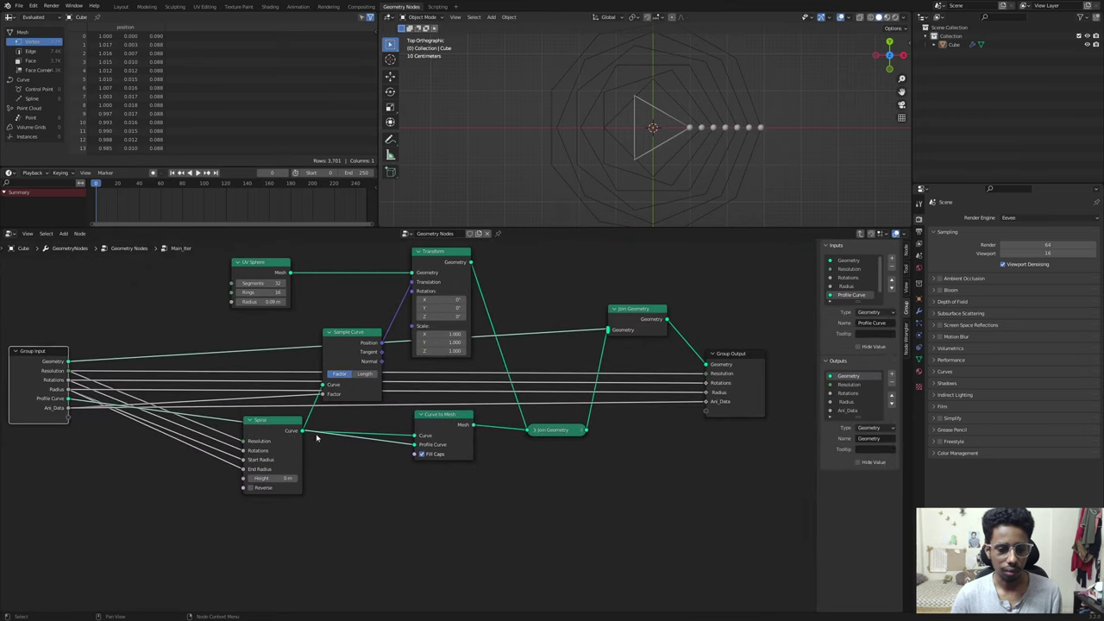
{"action": "left_click_drag", "start_coordinate": [443, 422], "coordinate": [446, 417]}
{"action": "left_click_drag", "start_coordinate": [68, 399], "coordinate": [710, 414]}
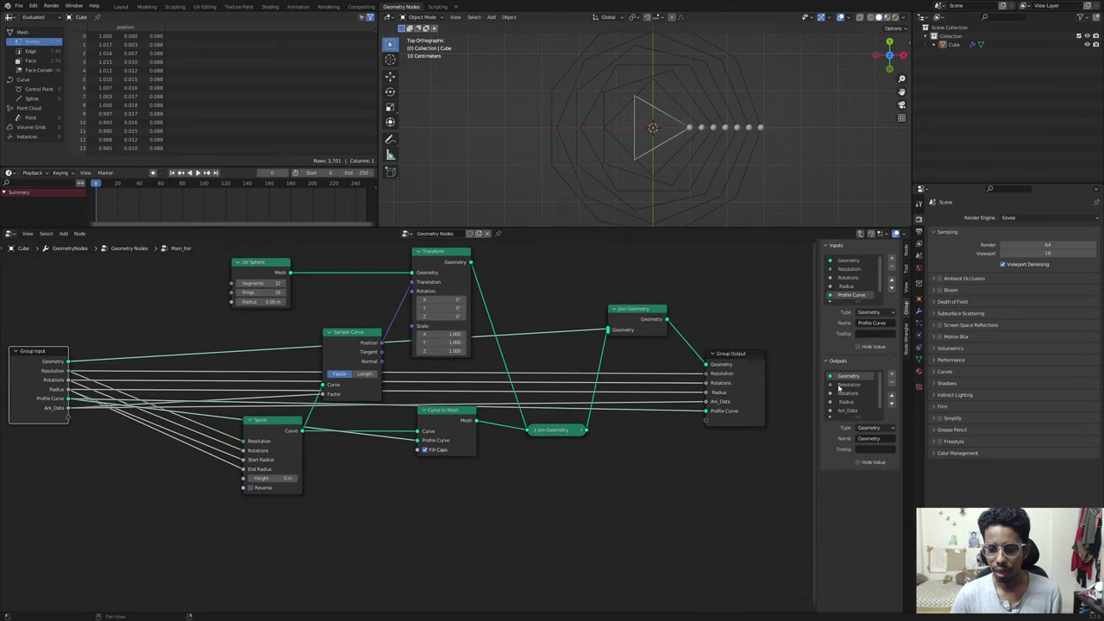
{"action": "left_click", "coordinate": [849, 414]}
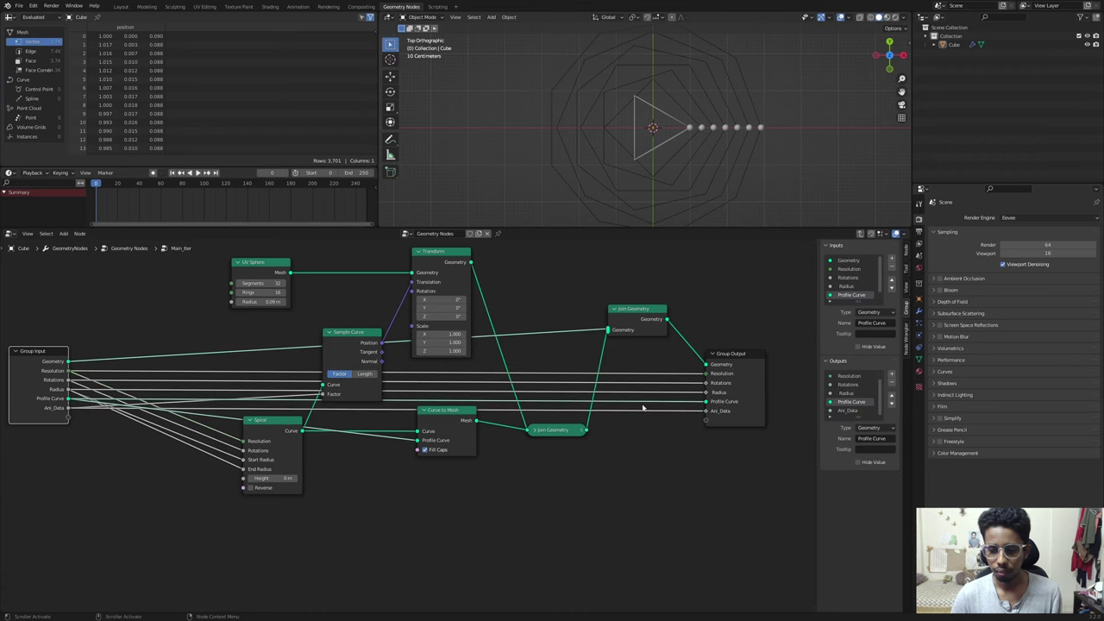
Step: Inside the Rest_Iter group, connect the Group Input's Profile Curve to a new Group Output socket, move that output above Ani_Data and leave the group
{"action": "key", "text": "Tab"}
{"action": "left_click_drag", "start_coordinate": [532, 375], "coordinate": [527, 336]}
{"action": "left_click", "coordinate": [613, 329]}
{"action": "left_click", "coordinate": [626, 325]}
{"action": "key", "text": "Tab"}
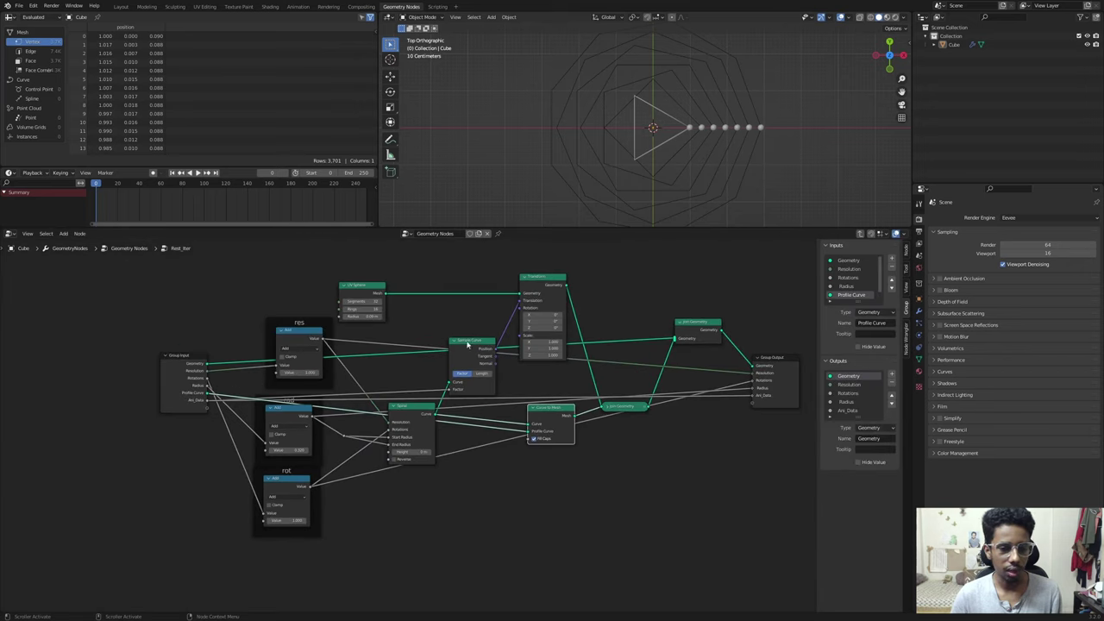
{"action": "middle_click_drag", "start_coordinate": [536, 389], "coordinate": [418, 392]}
{"action": "scroll", "coordinate": [418, 393], "scroll_direction": "up", "scroll_amount": 4}
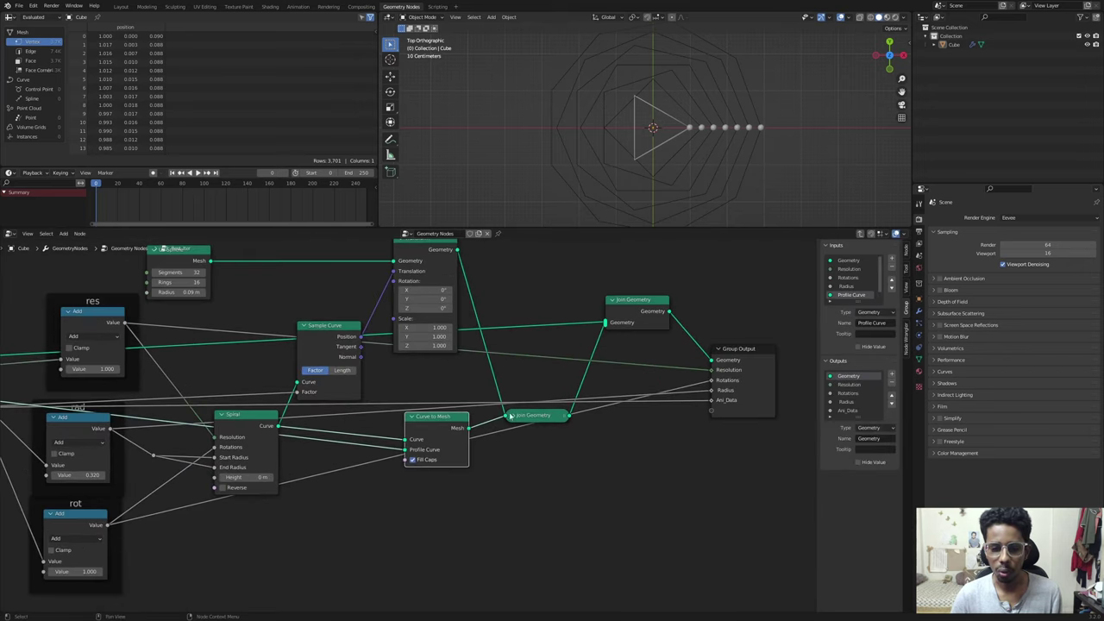
{"action": "middle_click_drag", "start_coordinate": [358, 430], "coordinate": [542, 414]}
{"action": "left_click_drag", "start_coordinate": [869, 394], "coordinate": [749, 395]}
{"action": "scroll", "coordinate": [833, 398], "scroll_direction": "down", "scroll_amount": 1}
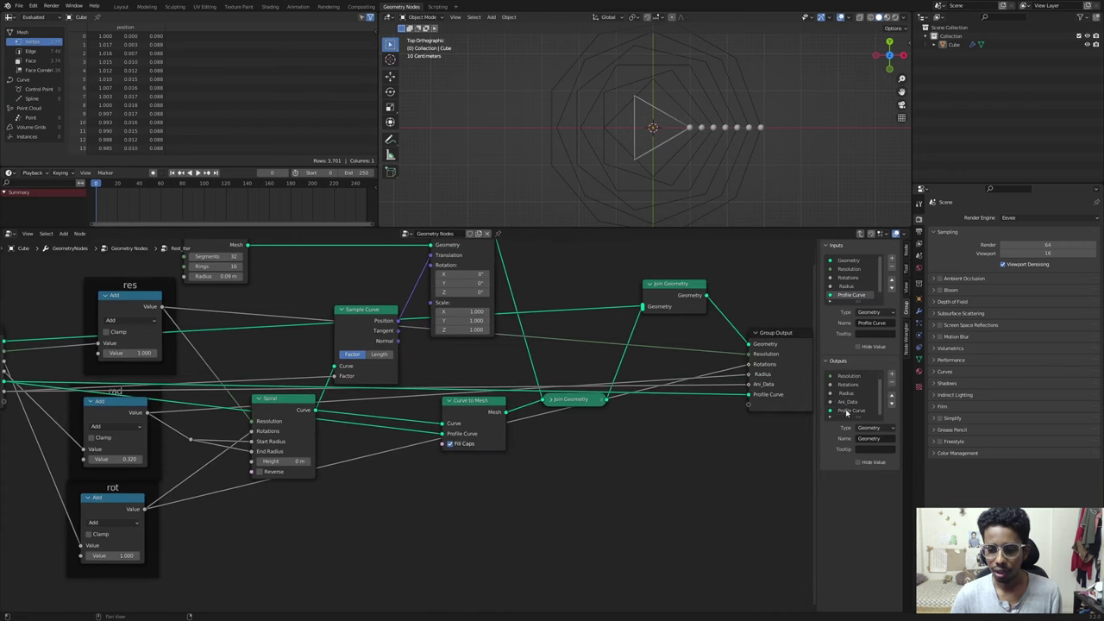
{"action": "left_click", "coordinate": [846, 411]}
{"action": "left_click", "coordinate": [891, 395]}
{"action": "key", "text": "Tab"}
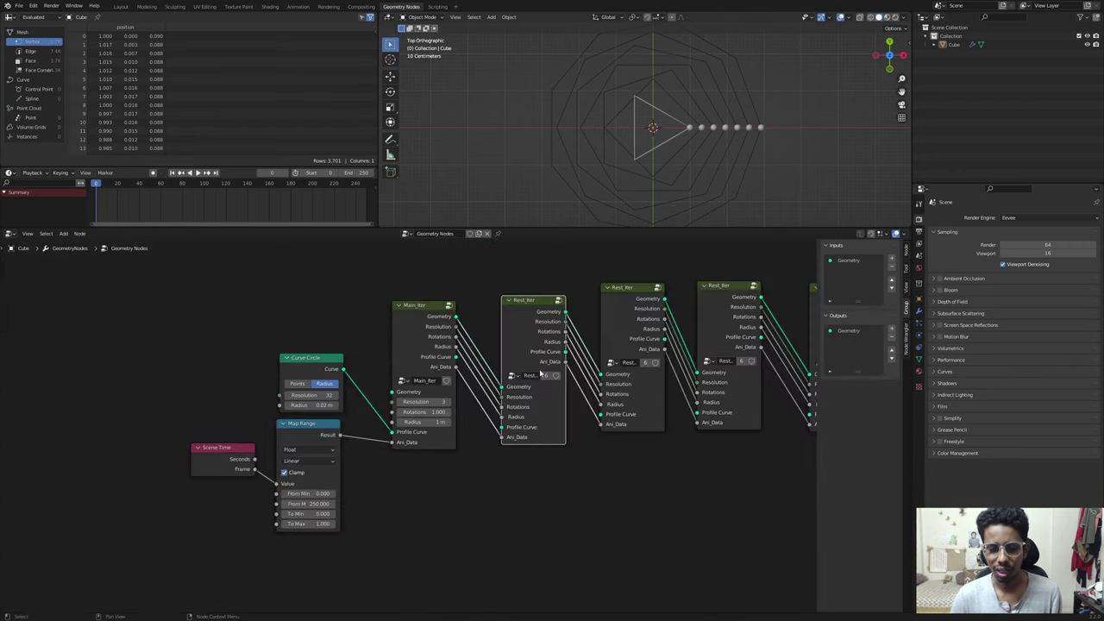
Step: Link Profile Curve from Main_Iter through every Rest_Iter node in the chain
{"action": "scroll", "coordinate": [700, 337], "scroll_direction": "down", "scroll_amount": 4}
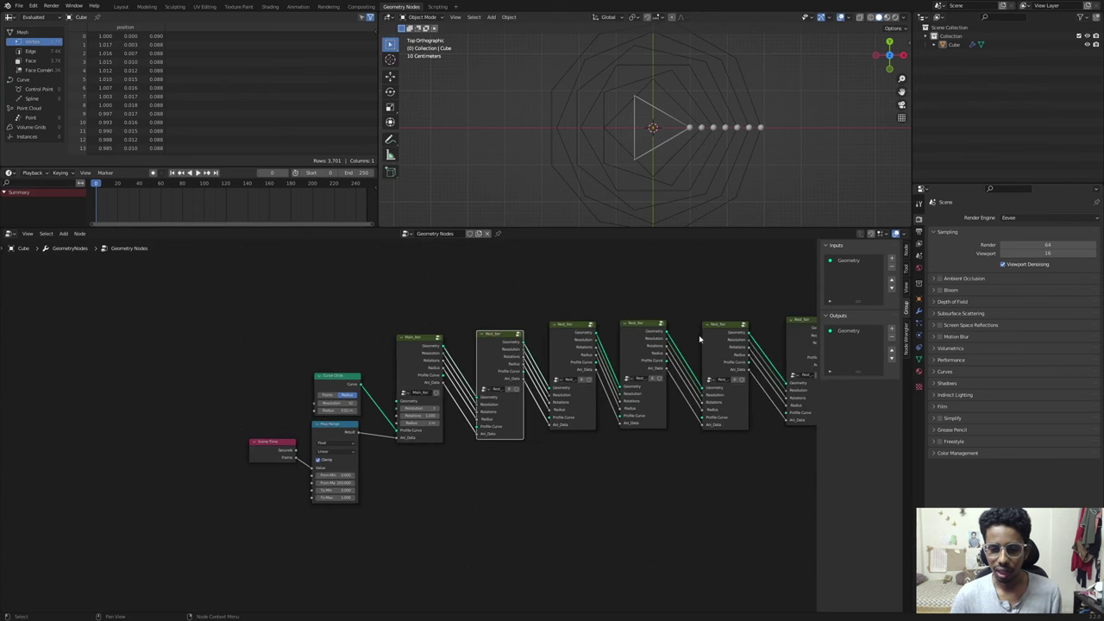
{"action": "middle_click_drag", "start_coordinate": [752, 377], "coordinate": [609, 378]}
{"action": "scroll", "coordinate": [610, 377], "scroll_direction": "up", "scroll_amount": 4}
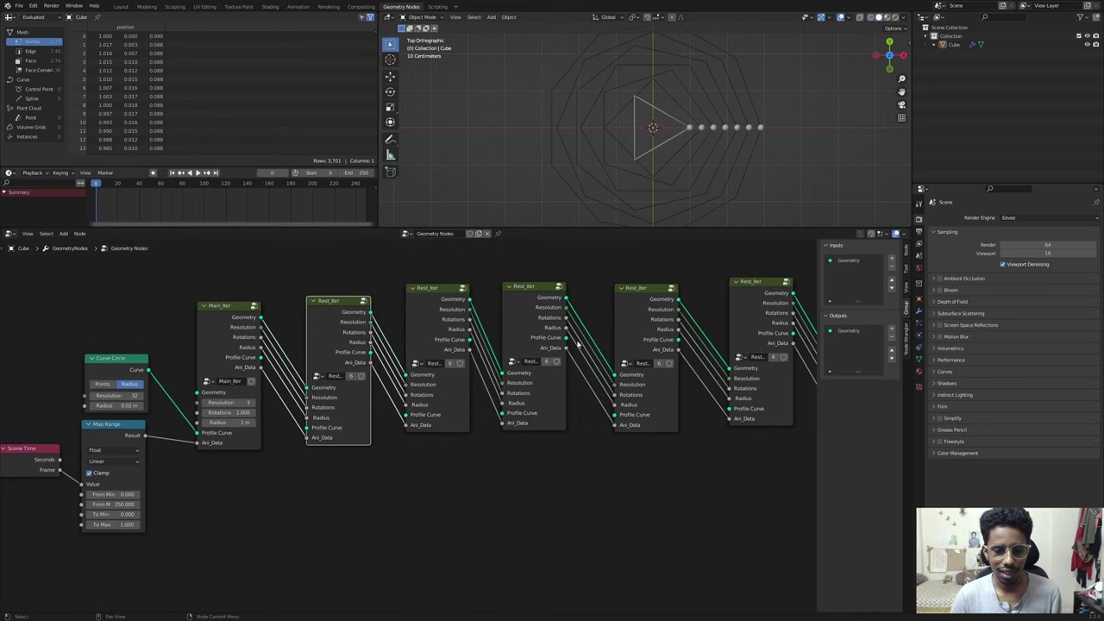
{"action": "left_click_drag", "start_coordinate": [260, 357], "coordinate": [308, 428]}
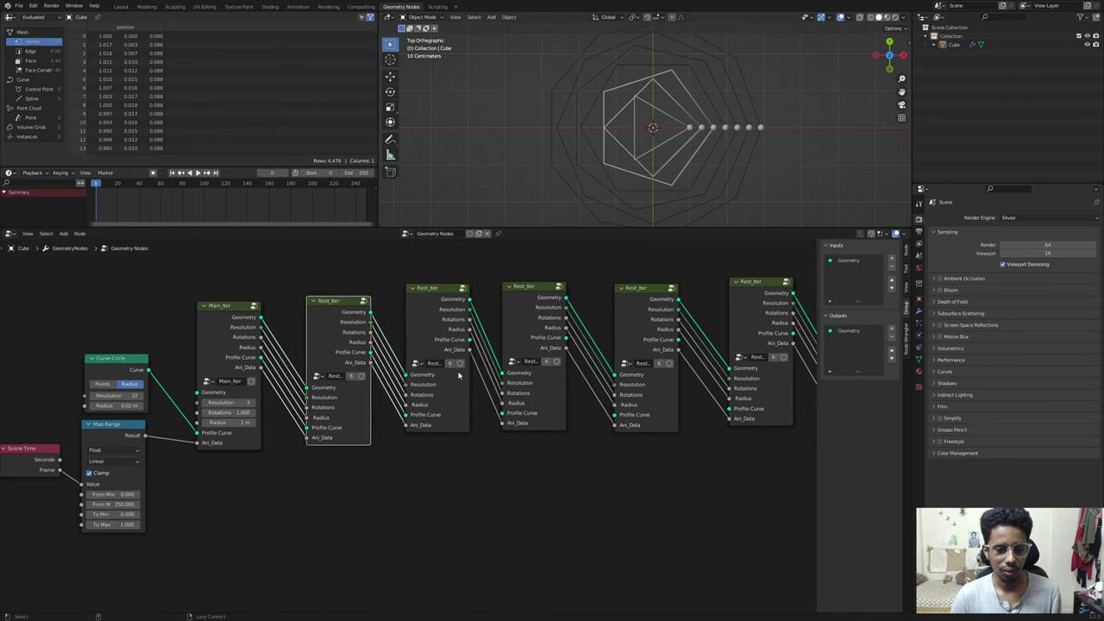
{"action": "right_click_drag", "start_coordinate": [459, 336], "coordinate": [747, 363], "text": "alt"}
{"action": "middle_click_drag", "start_coordinate": [739, 361], "coordinate": [587, 365]}
{"action": "right_click_drag", "start_coordinate": [614, 343], "coordinate": [729, 393], "text": "alt"}
{"action": "scroll", "coordinate": [655, 395], "scroll_direction": "down", "scroll_amount": 6}
{"action": "middle_click_drag", "start_coordinate": [561, 394], "coordinate": [687, 379]}
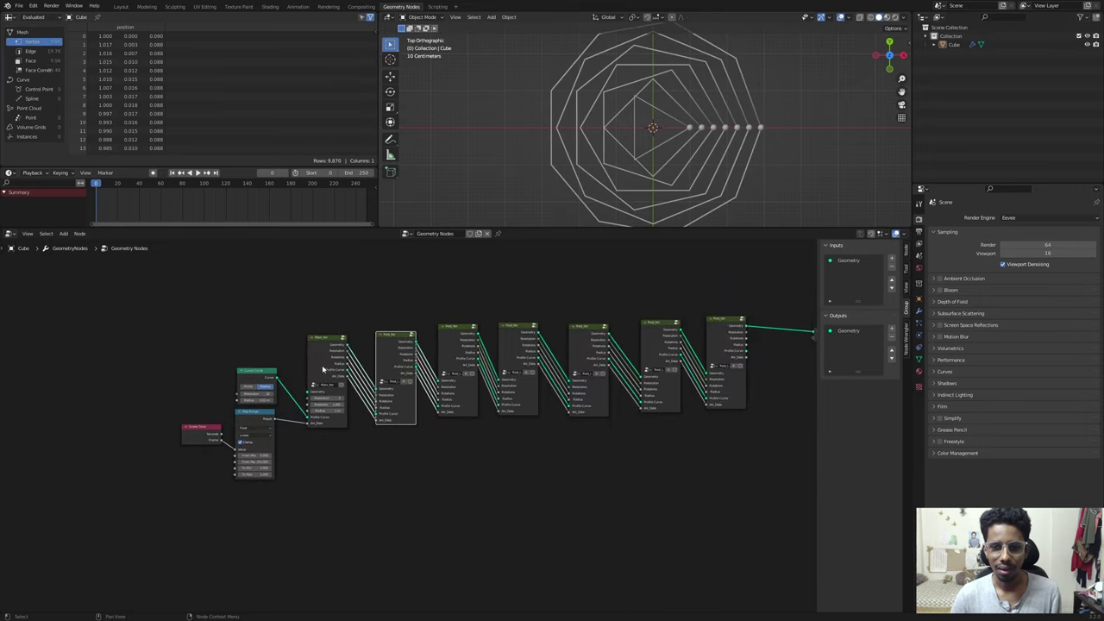
Step: Reposition the Scene Time, Map Range and Curve Circle nodes slightly farther from Main_Iter
{"action": "scroll", "coordinate": [336, 364], "scroll_direction": "up", "scroll_amount": 4}
{"action": "middle_click_drag", "start_coordinate": [349, 358], "coordinate": [470, 343]}
{"action": "left_click", "coordinate": [330, 400]}
{"action": "left_click_drag", "start_coordinate": [252, 416], "coordinate": [242, 428]}
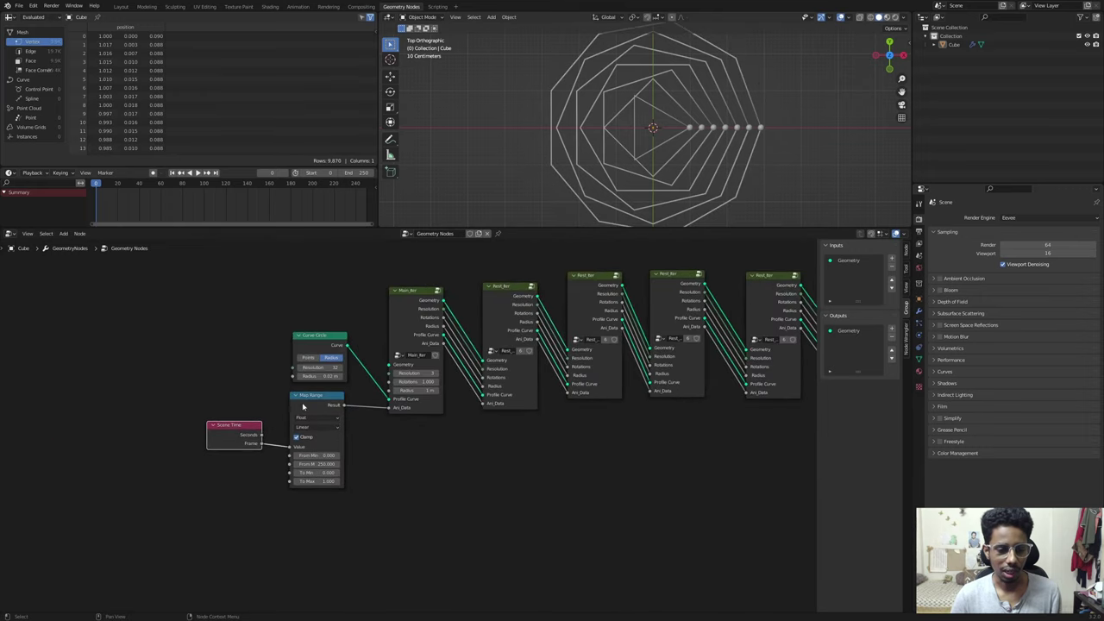
{"action": "left_click_drag", "start_coordinate": [306, 404], "coordinate": [296, 415]}
{"action": "scroll", "coordinate": [354, 363], "scroll_direction": "up", "scroll_amount": 3}
{"action": "left_click_drag", "start_coordinate": [305, 324], "coordinate": [298, 329]}
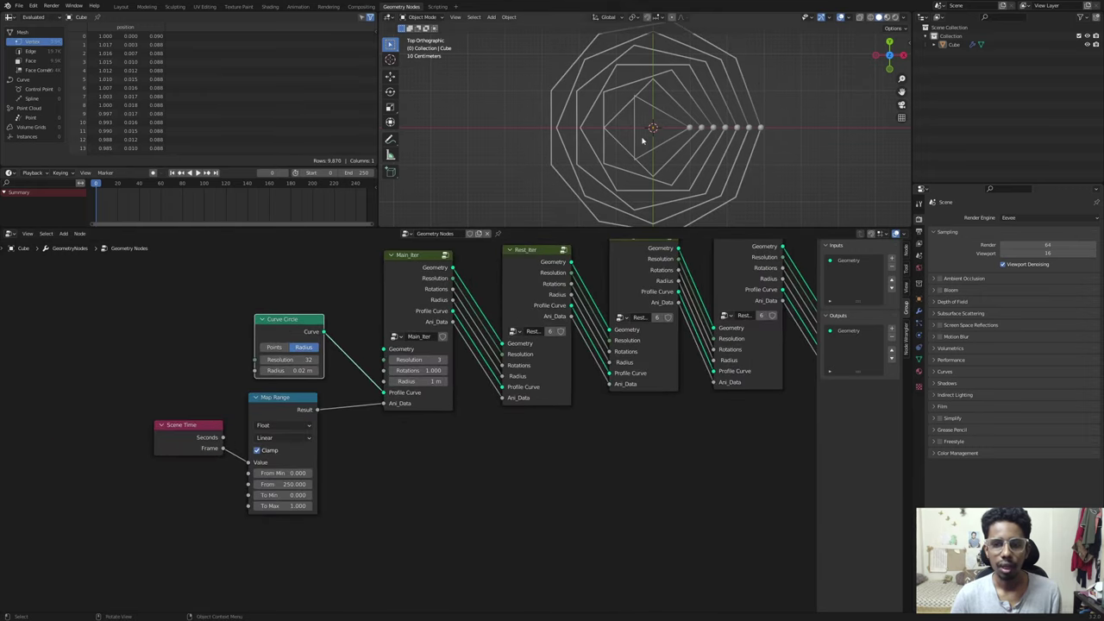
Step: Inside Main_Iter, disconnect the UV Sphere from the Transform node, copy the UV Sphere node and leave the group
{"action": "scroll", "coordinate": [645, 138], "scroll_direction": "up", "scroll_amount": 3}
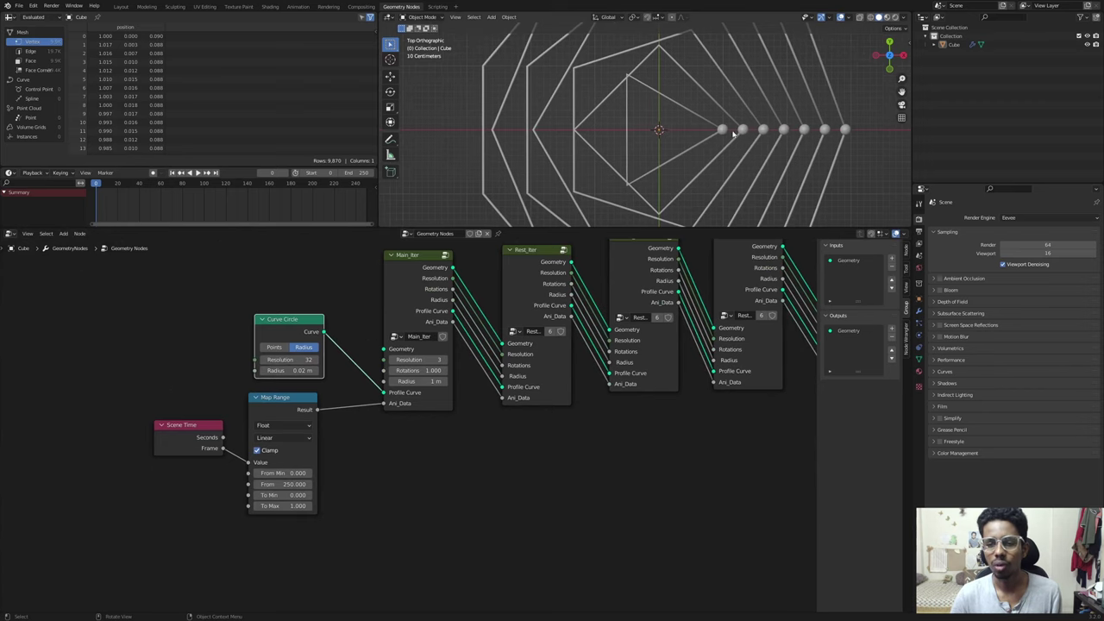
{"action": "left_click", "coordinate": [409, 397]}
{"action": "key", "text": "Tab"}
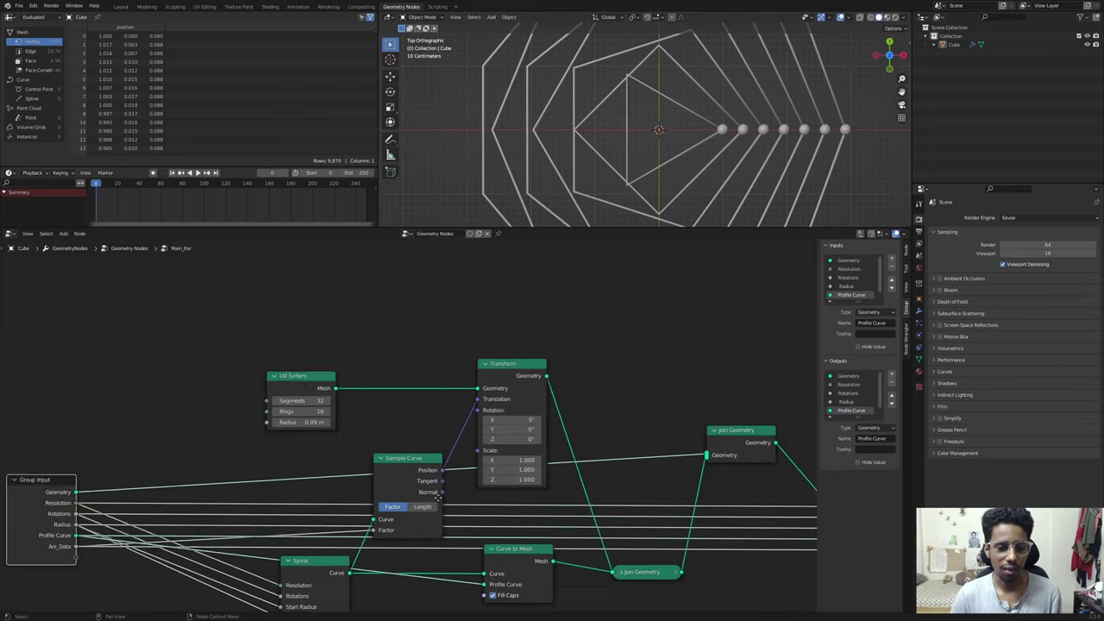
{"action": "left_click_drag", "start_coordinate": [344, 408], "coordinate": [323, 338]}
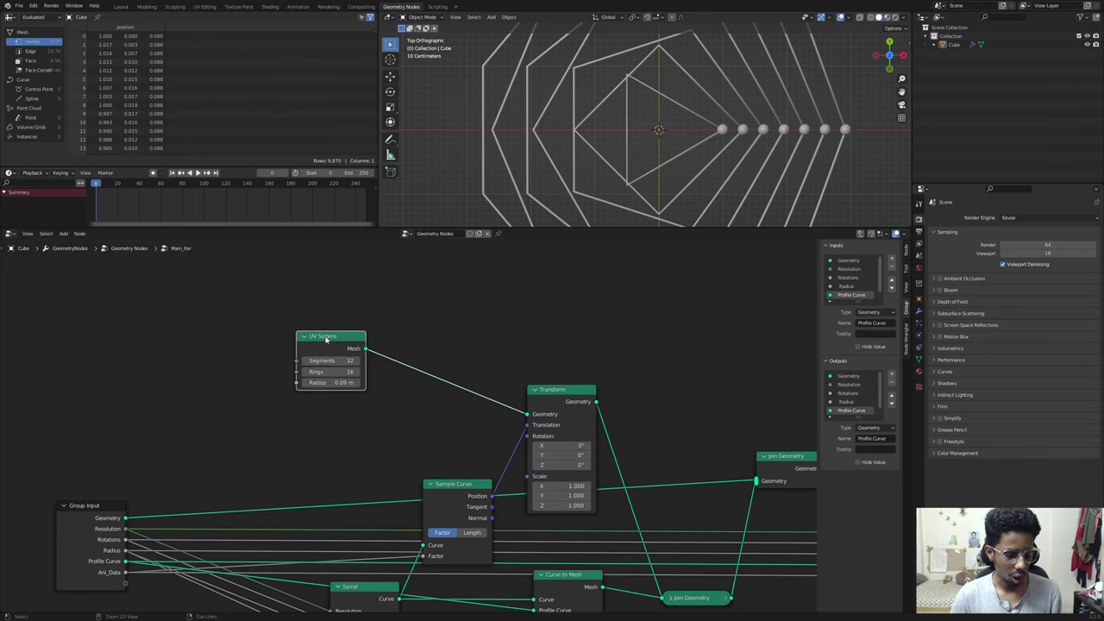
{"action": "left_click_drag", "start_coordinate": [527, 415], "coordinate": [311, 337]}
{"action": "middle_click_drag", "start_coordinate": [204, 409], "coordinate": [288, 370]}
{"action": "key", "text": "Tab"}
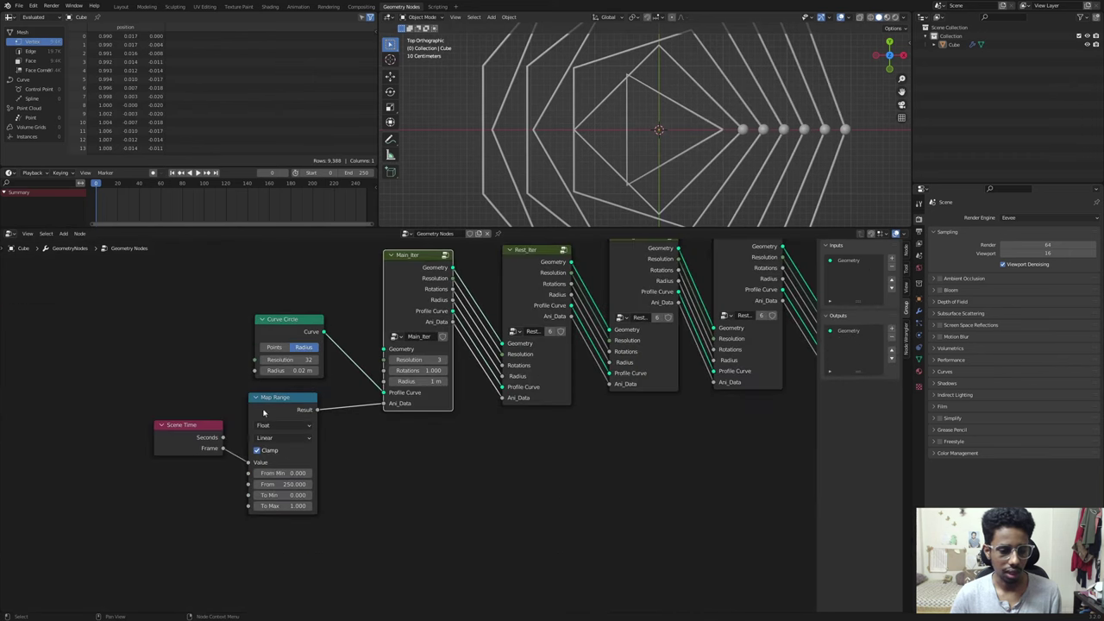
Step: Place the pasted UV Sphere node above Curve Circle in the main node tree
{"action": "scroll", "coordinate": [216, 328], "scroll_direction": "down", "scroll_amount": 2}
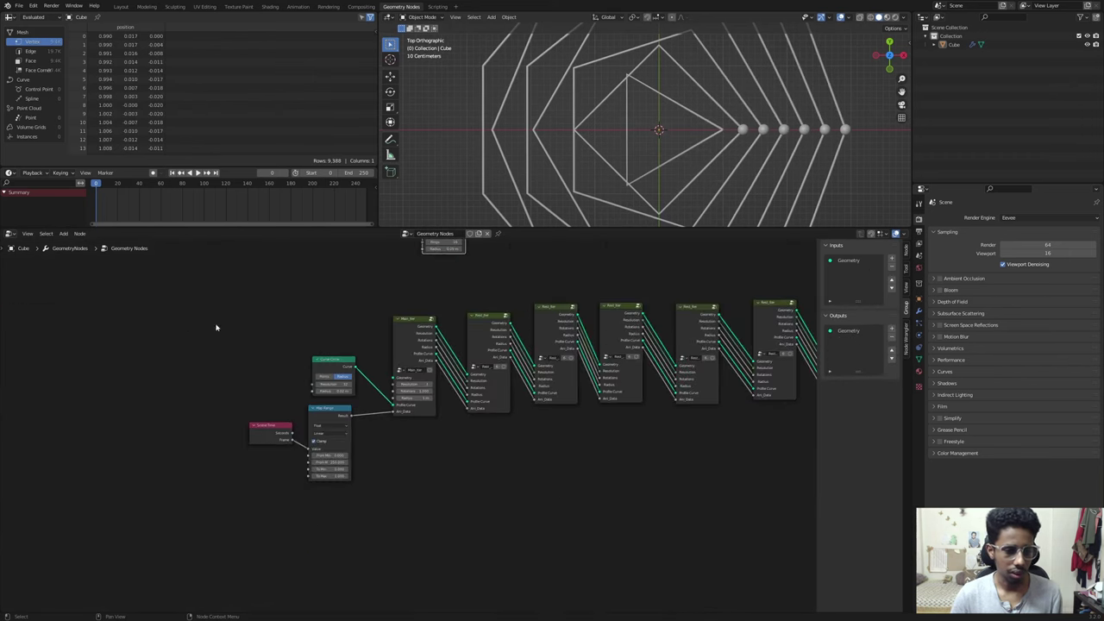
{"action": "middle_click_drag", "start_coordinate": [364, 320], "coordinate": [345, 365]}
{"action": "left_click_drag", "start_coordinate": [415, 272], "coordinate": [324, 362]}
{"action": "scroll", "coordinate": [310, 362], "scroll_direction": "up", "scroll_amount": 2}
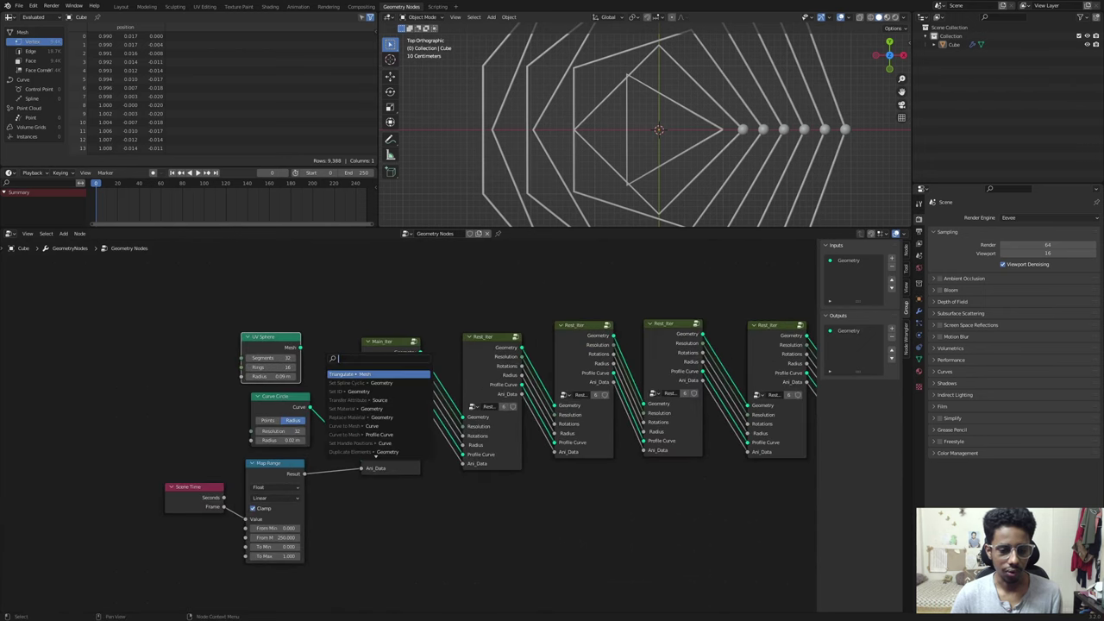
{"action": "key", "text": "Escape"}
{"action": "scroll", "coordinate": [364, 346], "scroll_direction": "up", "scroll_amount": 2}
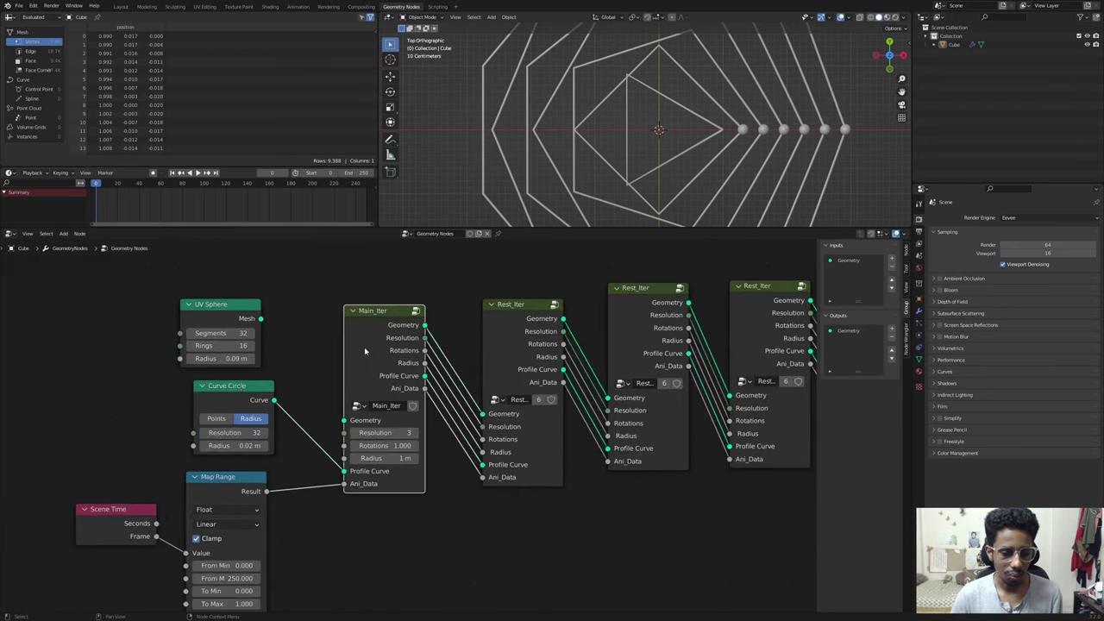
Step: Inside Main_Iter, move the unconnected UV Sphere above the Group Input and rename the group's Geometry input to Sphere
{"action": "key", "text": "Tab"}
{"action": "left_click", "coordinate": [161, 470]}
{"action": "scroll", "coordinate": [382, 423], "scroll_direction": "down", "scroll_amount": 2}
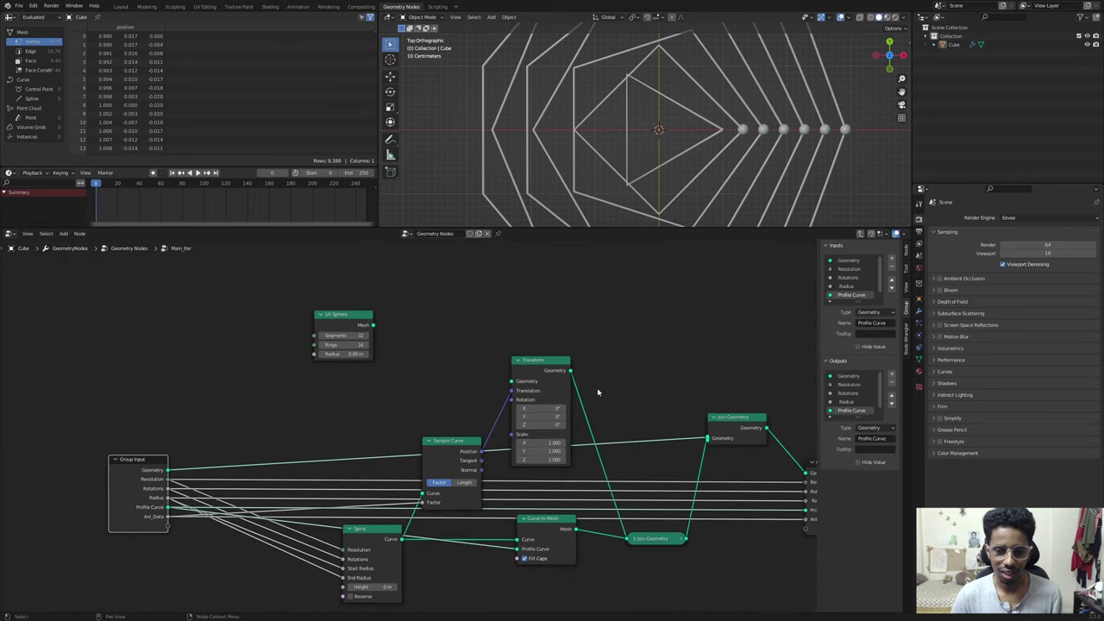
{"action": "scroll", "coordinate": [408, 405], "scroll_direction": "down", "scroll_amount": 2}
{"action": "left_click", "coordinate": [849, 260]}
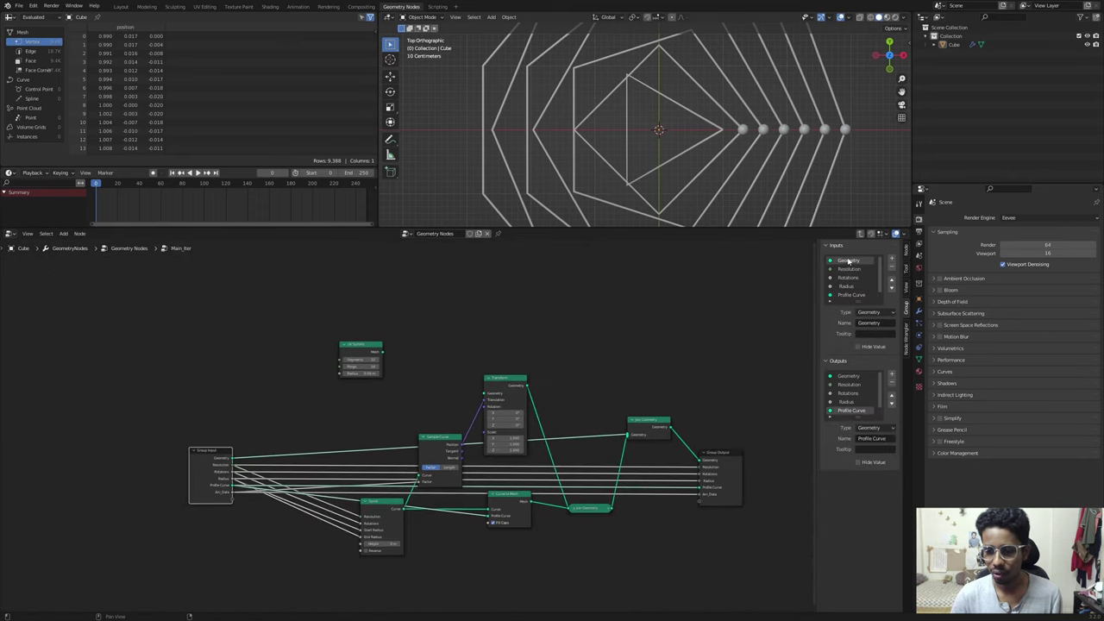
{"action": "left_click_drag", "start_coordinate": [372, 350], "coordinate": [173, 379]}
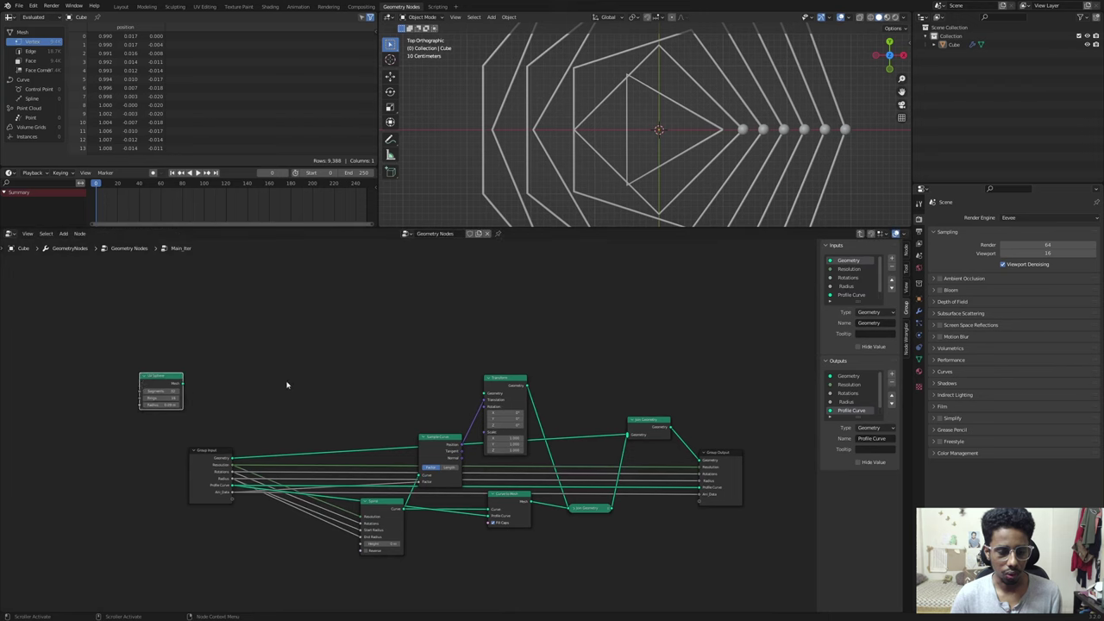
{"action": "scroll", "coordinate": [288, 385], "scroll_direction": "up", "scroll_amount": 2}
{"action": "left_click", "coordinate": [869, 323]}
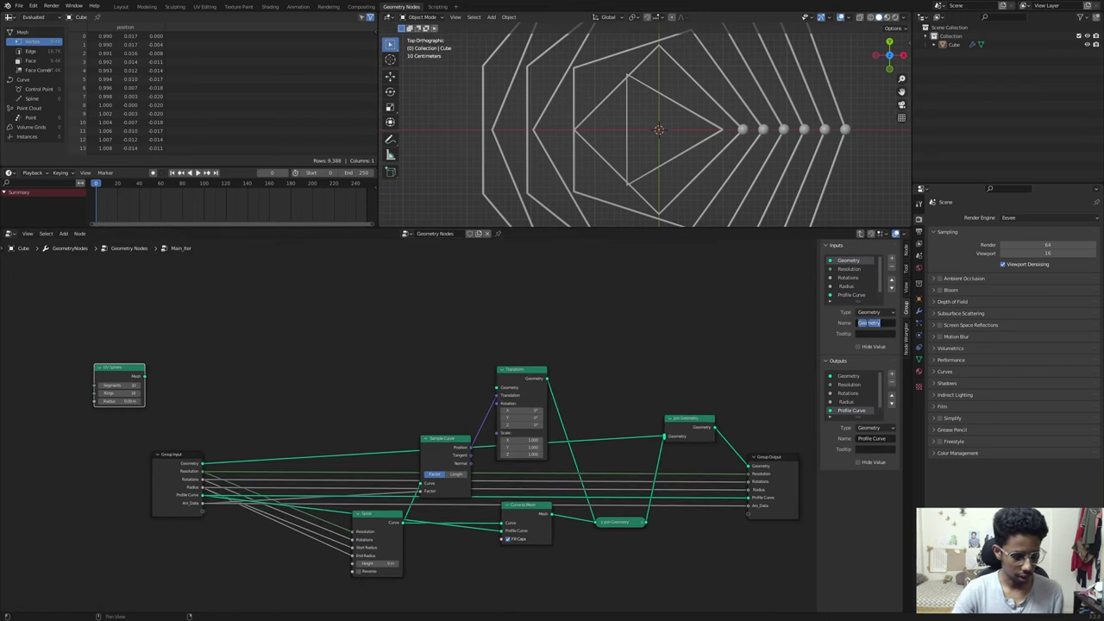
{"action": "type", "text": "s"}
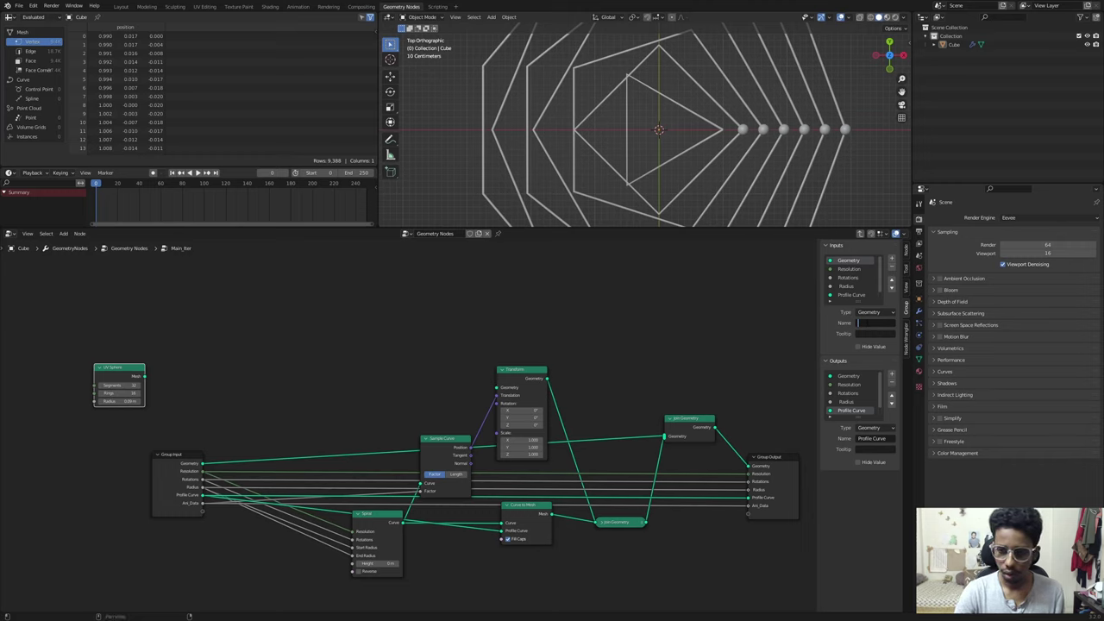
{"action": "type", "text": "Spher"}
{"action": "key", "text": "Return"}
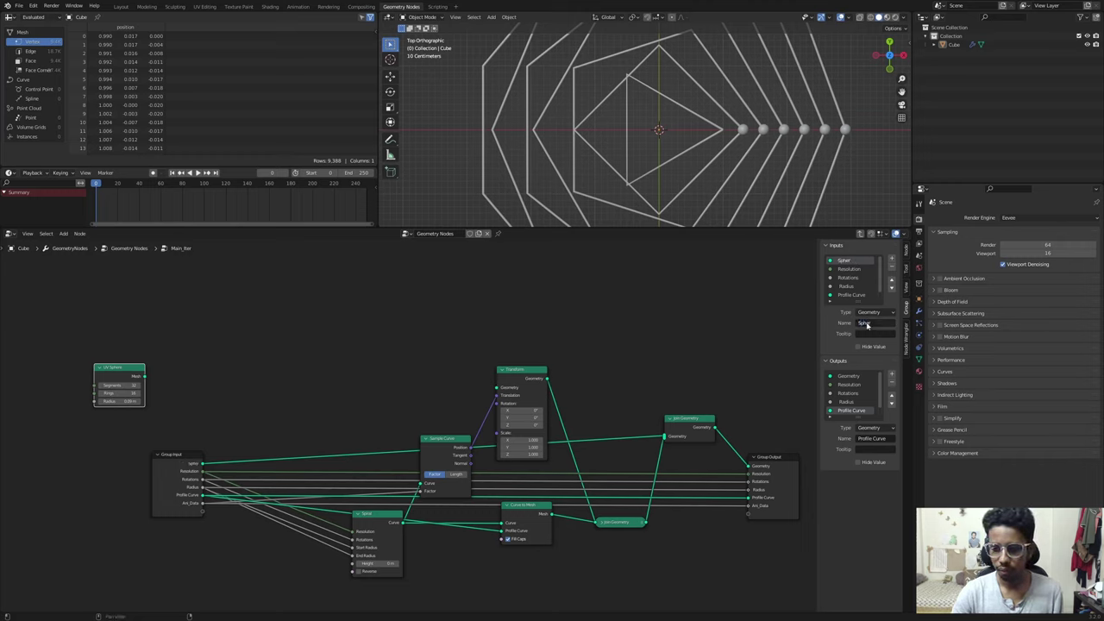
{"action": "left_click", "coordinate": [875, 323]}
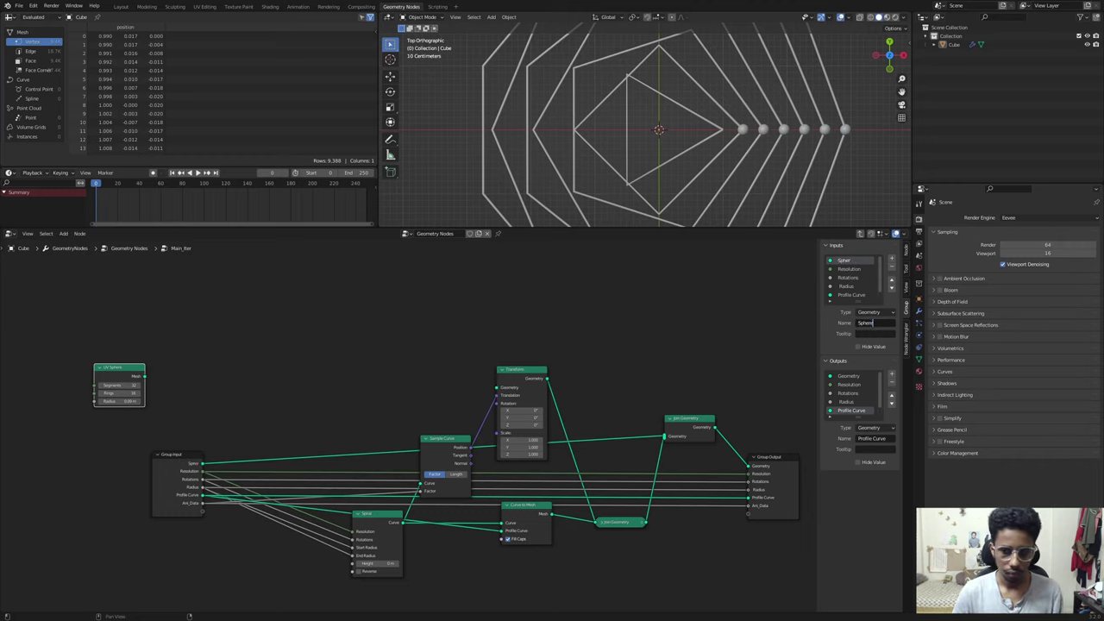
{"action": "type", "text": "e"}
{"action": "key", "text": "Return"}
Step: Remove the second Join Geometry node and connect the collapsed Join Geometry to the Group Output's Geometry
{"action": "scroll", "coordinate": [201, 357], "scroll_direction": "up", "scroll_amount": 1}
{"action": "left_click", "coordinate": [725, 432]}
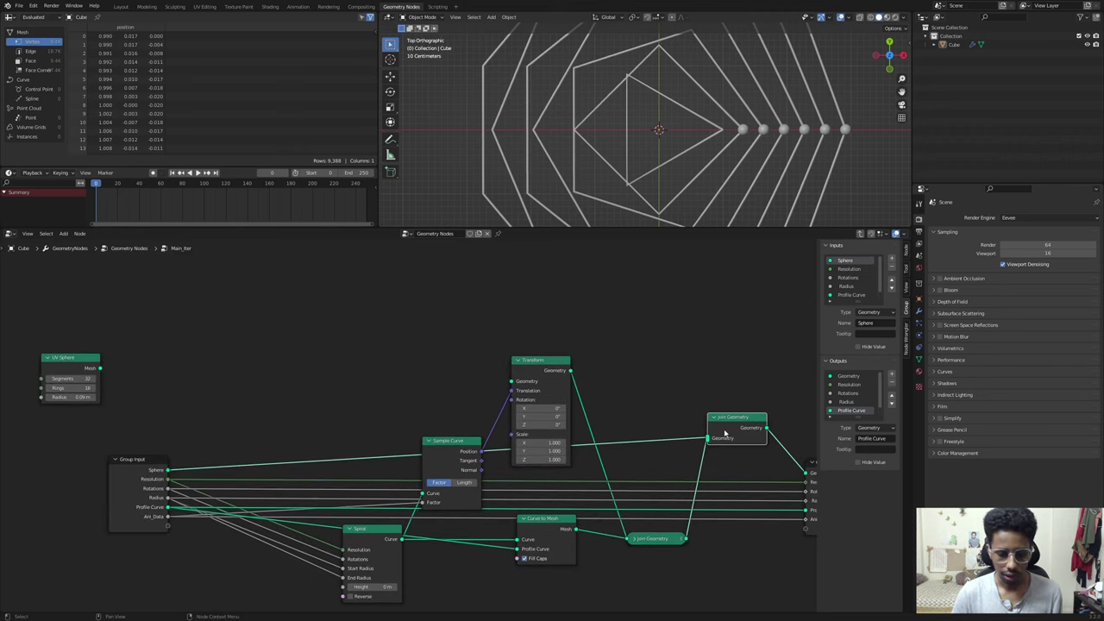
{"action": "key", "text": "ctrl+x"}
{"action": "middle_click_drag", "start_coordinate": [703, 421], "coordinate": [632, 392]}
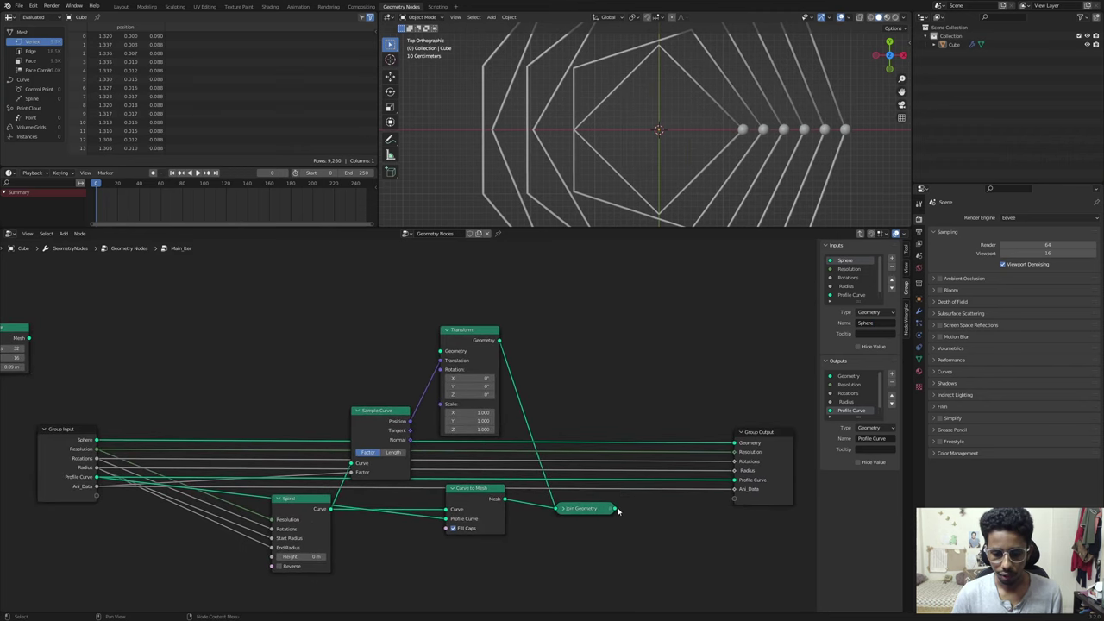
{"action": "left_click_drag", "start_coordinate": [616, 509], "coordinate": [733, 442]}
Step: Connect the Sphere group input to the Transform's Geometry, leave the group and link UV Sphere's Mesh to Main_Iter's Sphere input
{"action": "middle_click_drag", "start_coordinate": [8, 344], "coordinate": [118, 324]}
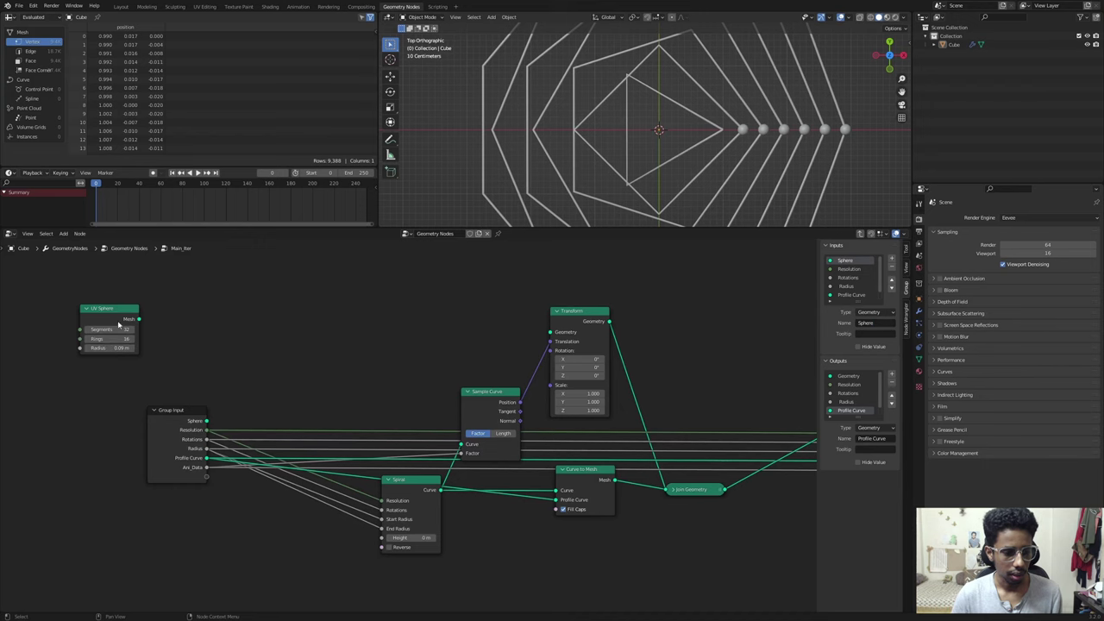
{"action": "left_click_drag", "start_coordinate": [206, 420], "coordinate": [550, 332]}
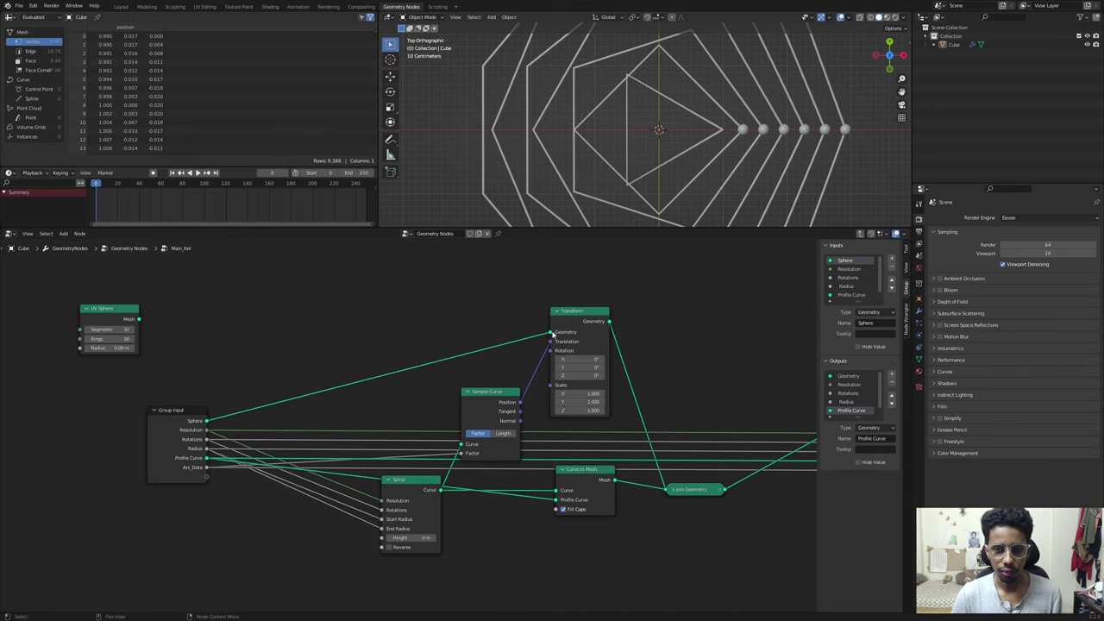
{"action": "key", "text": "Tab"}
{"action": "left_click_drag", "start_coordinate": [300, 348], "coordinate": [362, 421]}
{"action": "scroll", "coordinate": [695, 128], "scroll_direction": "up", "scroll_amount": 2}
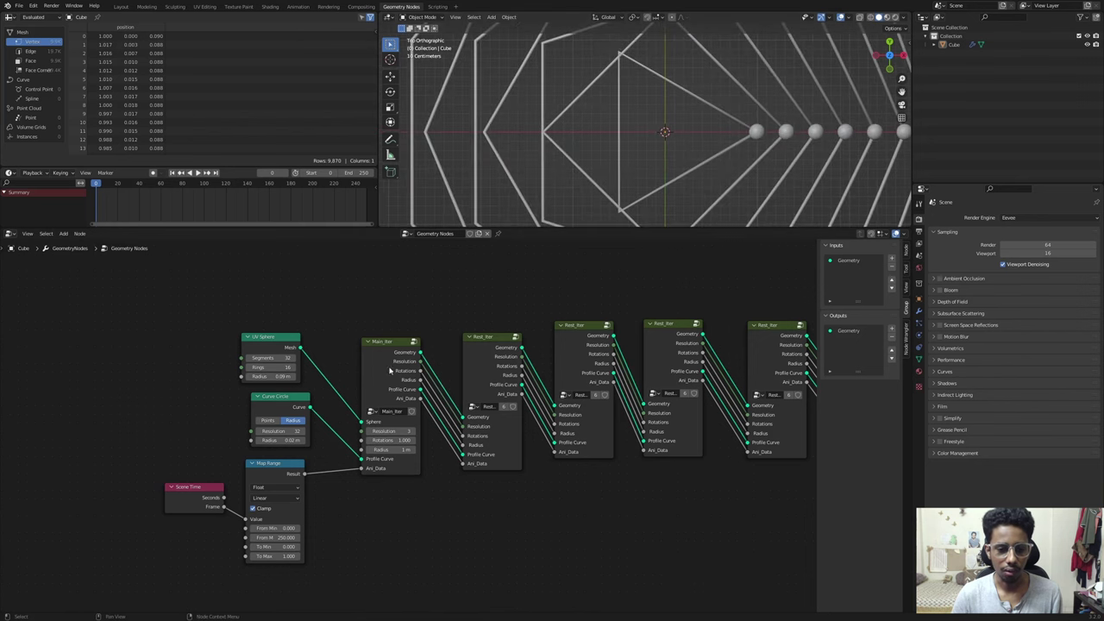
Step: Inside Main_Iter, connect the Group Input's Sphere to a new Group Output socket, move it directly below Geometry and leave the group
{"action": "key", "text": "Tab"}
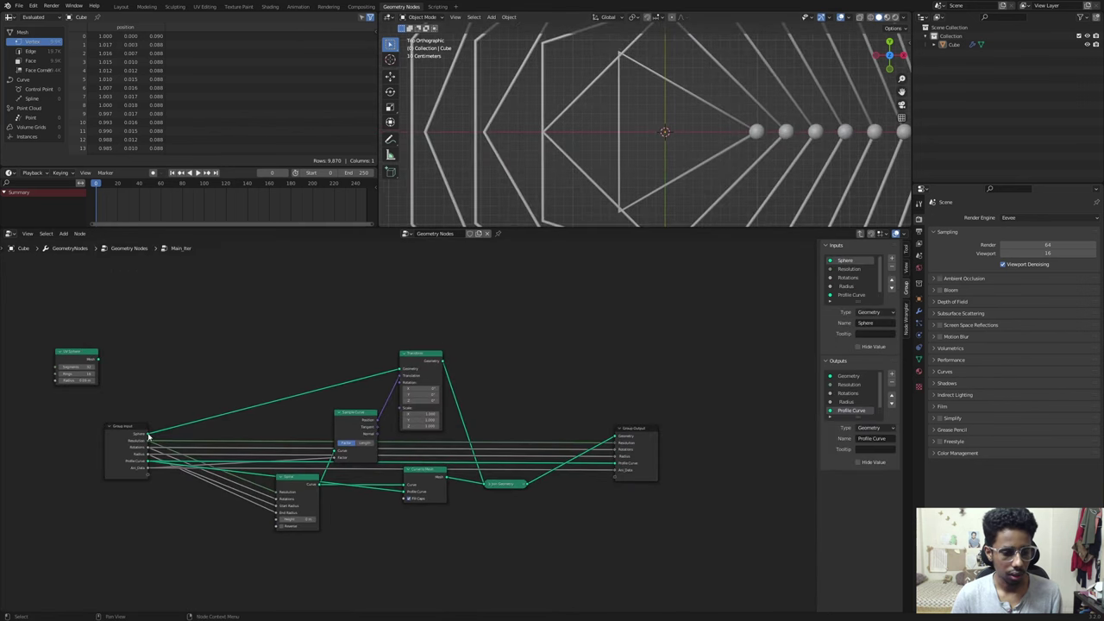
{"action": "left_click_drag", "start_coordinate": [149, 435], "coordinate": [619, 477]}
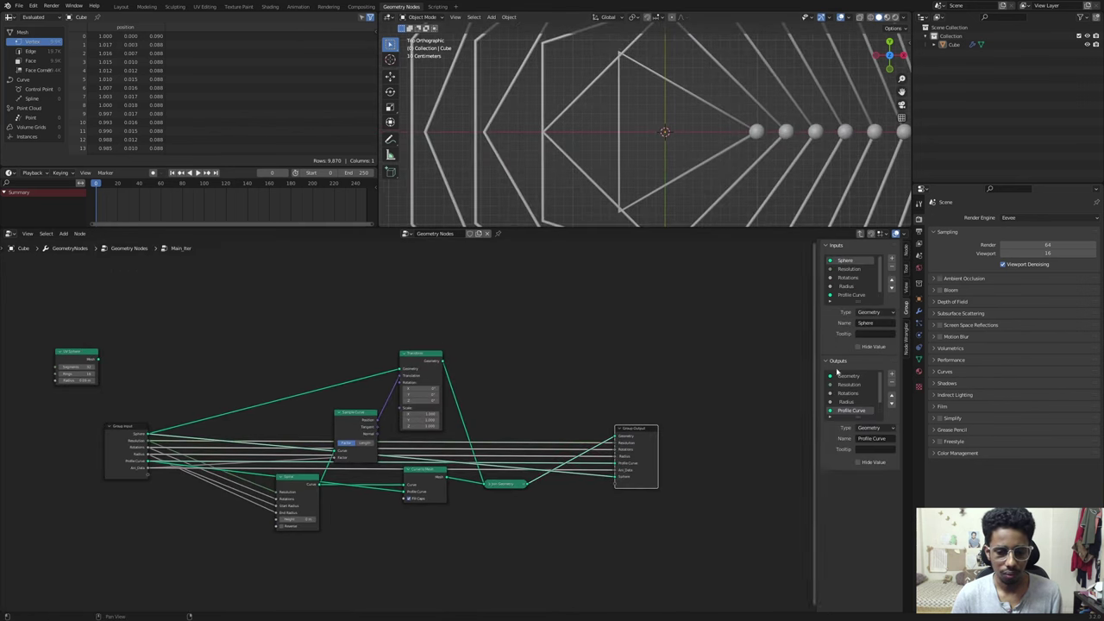
{"action": "scroll", "coordinate": [852, 407], "scroll_direction": "down", "scroll_amount": 2}
{"action": "left_click", "coordinate": [848, 412]}
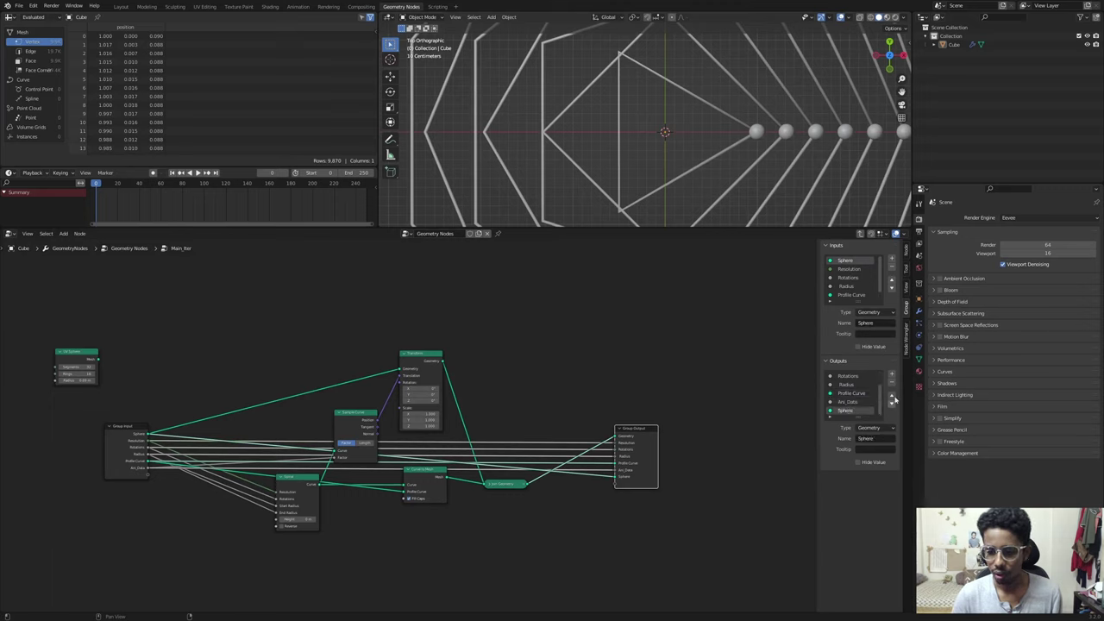
{"action": "left_click", "coordinate": [892, 396]}
{"action": "left_click", "coordinate": [892, 396]}
{"action": "left_click", "coordinate": [892, 396]}
{"action": "left_click", "coordinate": [893, 396]}
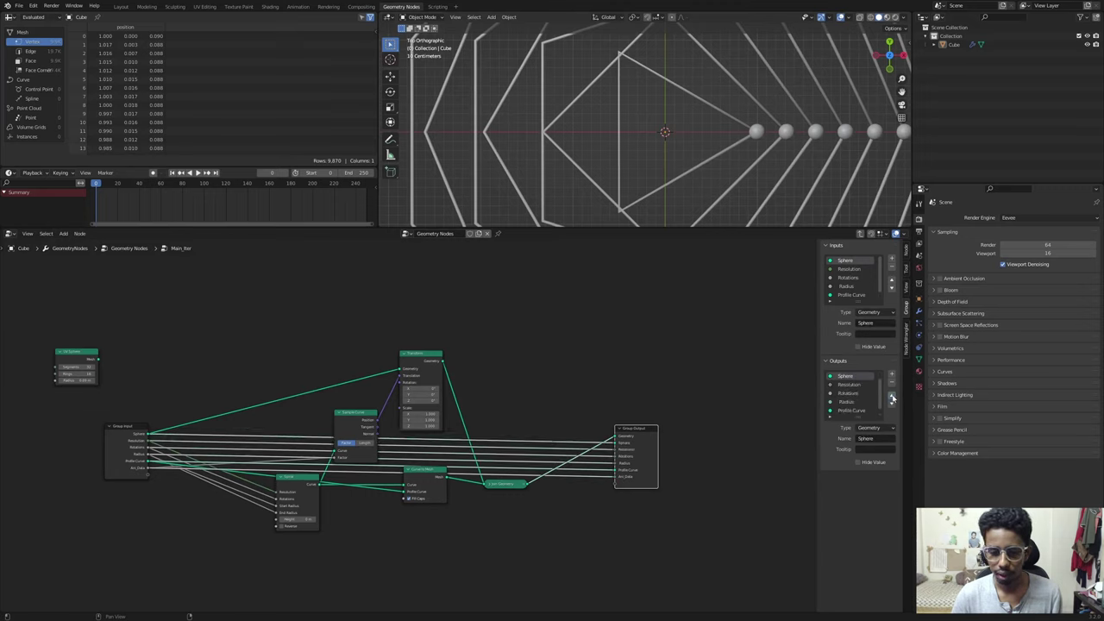
{"action": "scroll", "coordinate": [233, 338], "scroll_direction": "up", "scroll_amount": 1}
{"action": "key", "text": "Tab"}
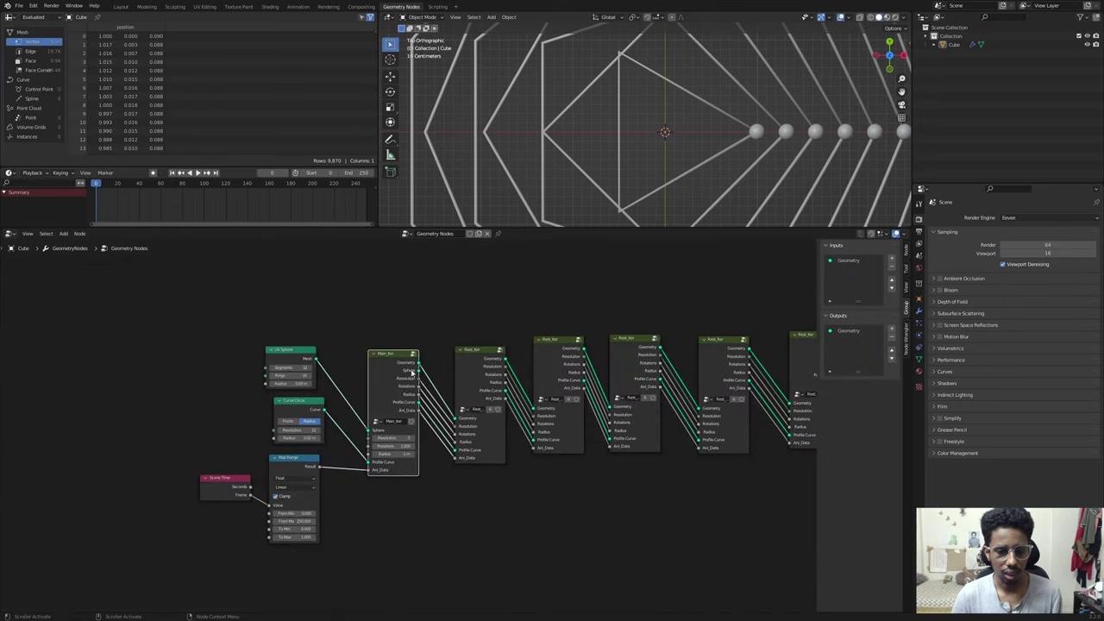
{"action": "scroll", "coordinate": [417, 369], "scroll_direction": "up", "scroll_amount": 2}
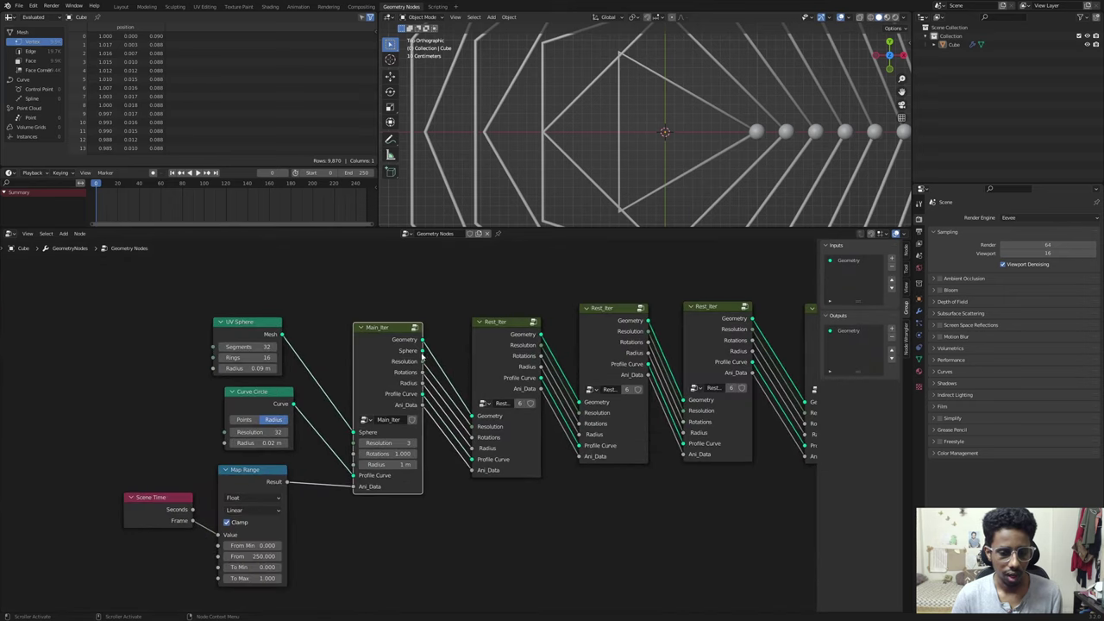
Step: Inside the first Rest_Iter group, add a second Geometry input directly below the existing one and rename it Sphere
{"action": "left_click", "coordinate": [506, 360]}
{"action": "scroll", "coordinate": [493, 331], "scroll_direction": "up", "scroll_amount": 2}
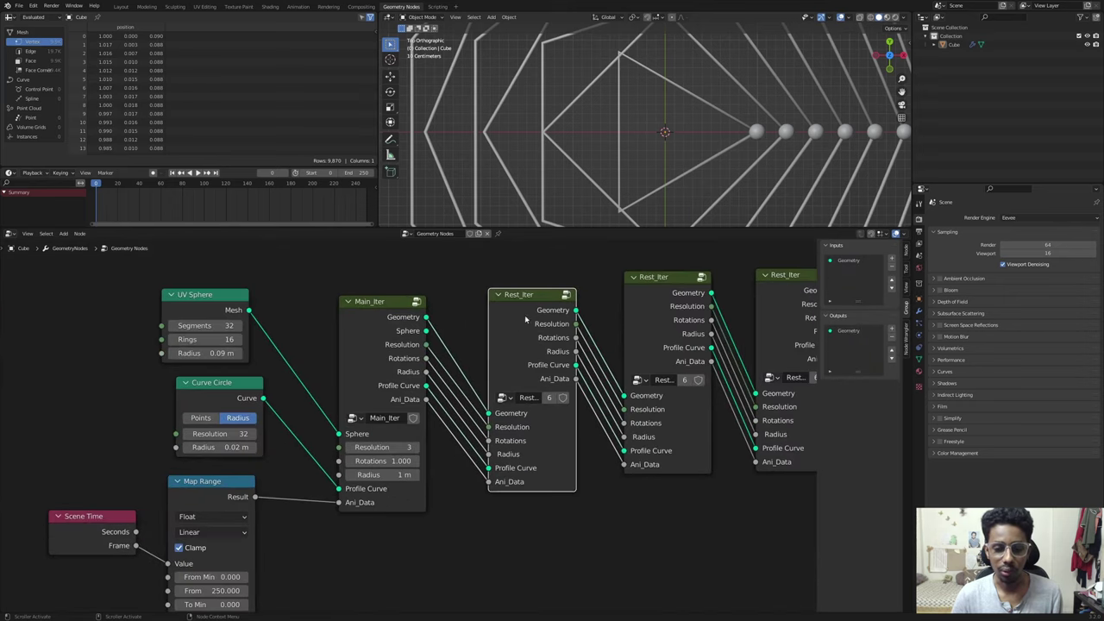
{"action": "key", "text": "Tab"}
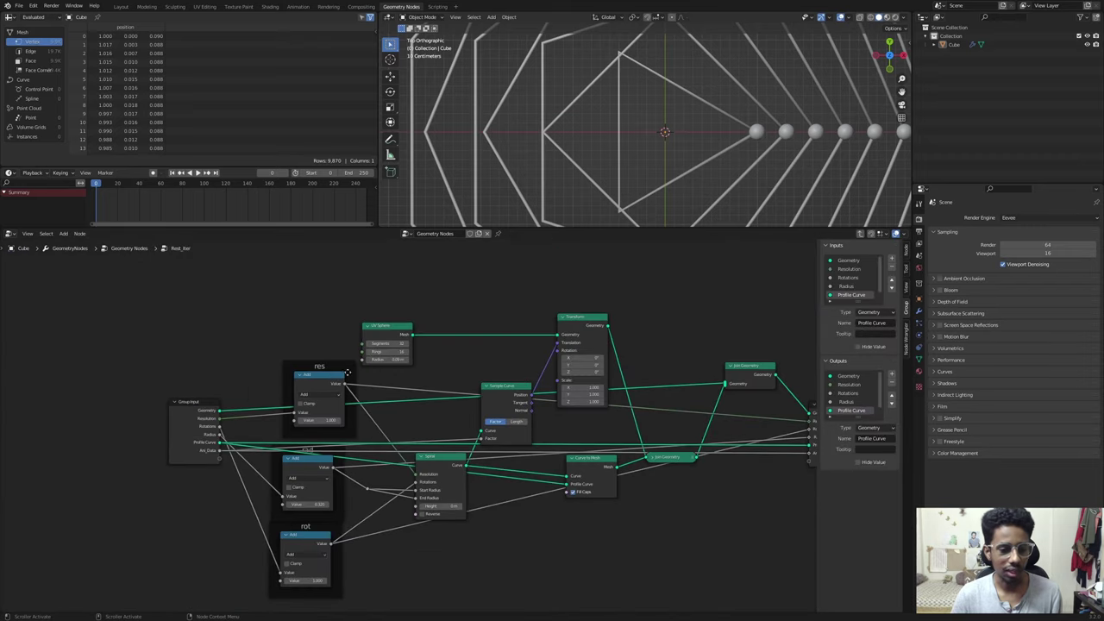
{"action": "left_click", "coordinate": [838, 261]}
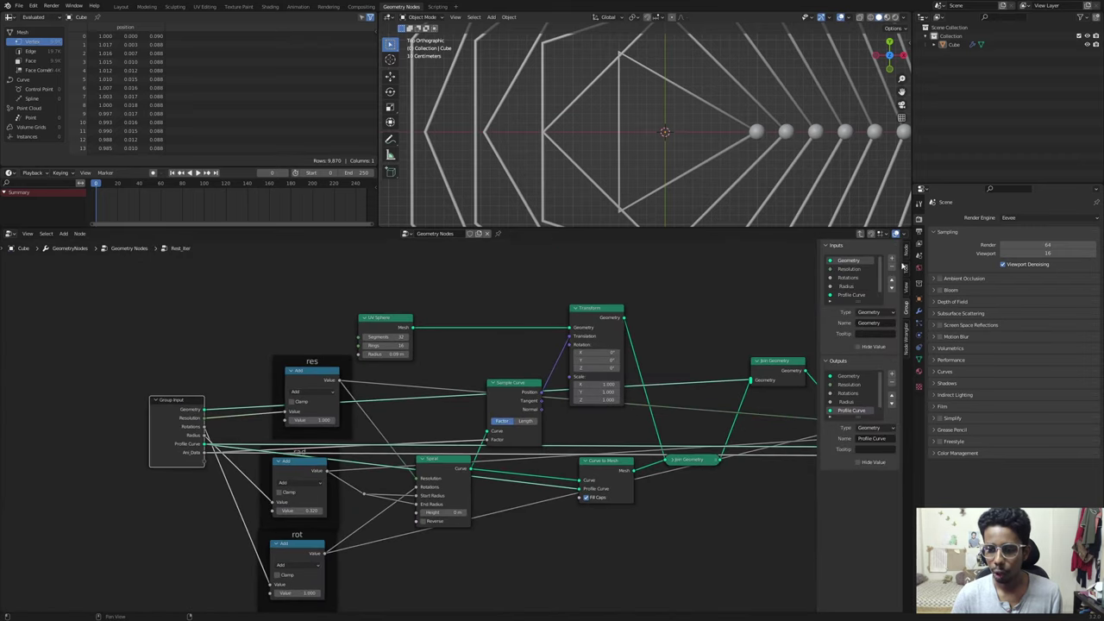
{"action": "key", "text": "Tab"}
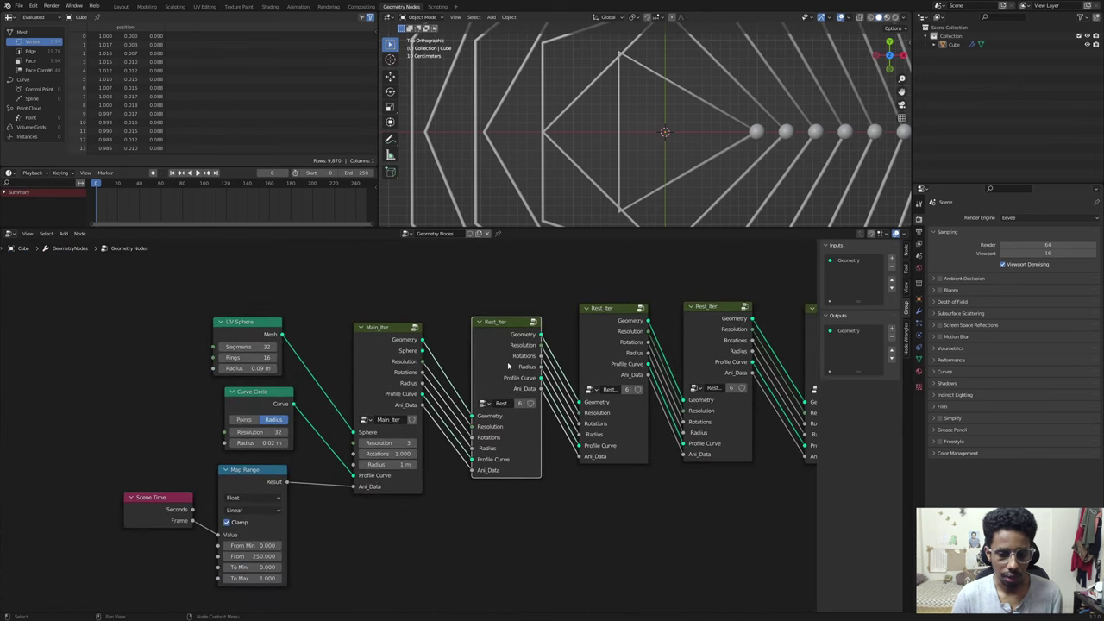
{"action": "key", "text": "Tab"}
{"action": "left_click", "coordinate": [891, 259]}
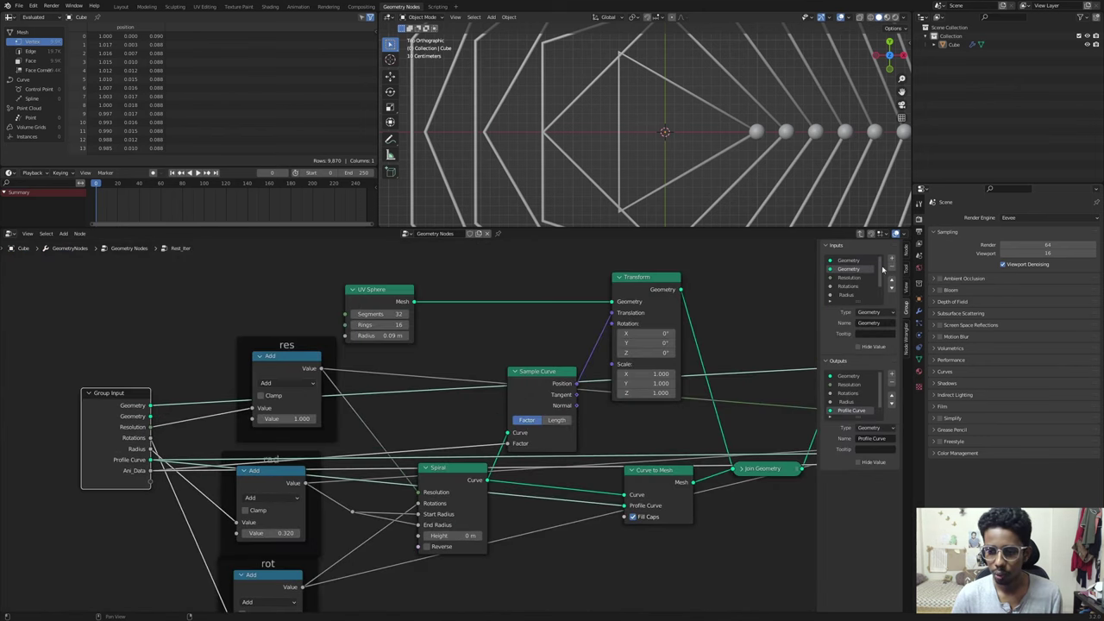
{"action": "left_click", "coordinate": [871, 313]}
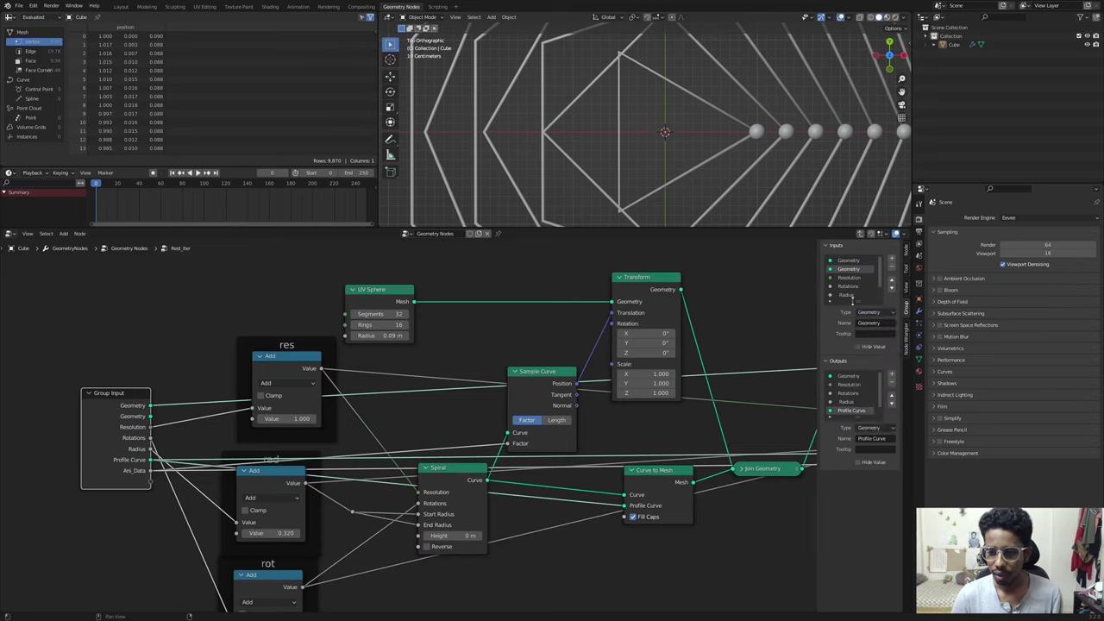
{"action": "left_click", "coordinate": [868, 322]}
{"action": "type", "text": "S"}
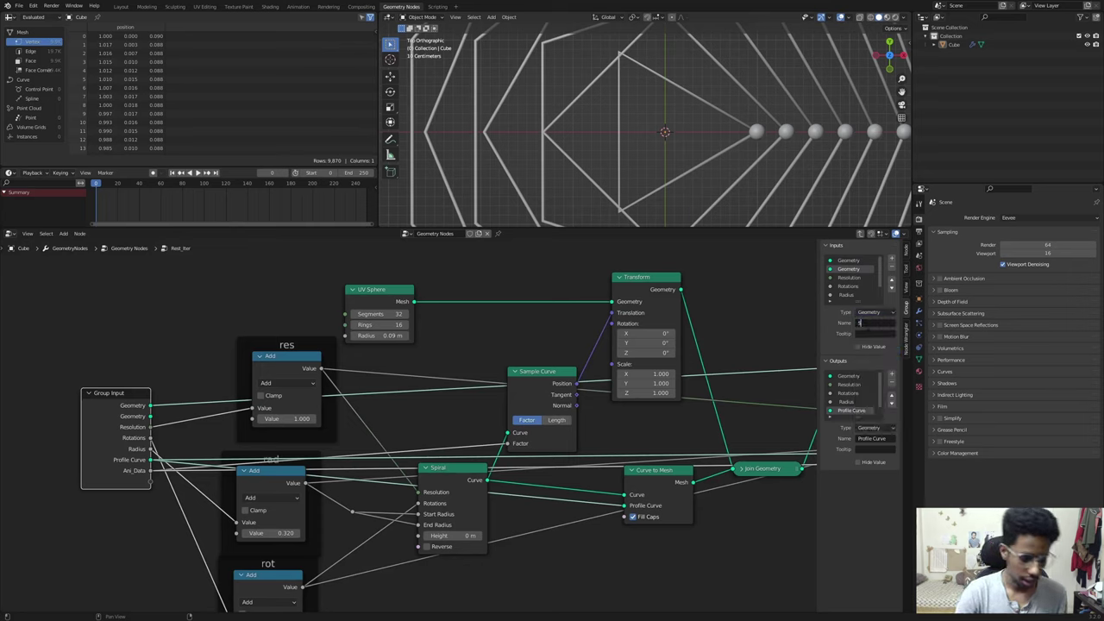
{"action": "type", "text": "phe"}
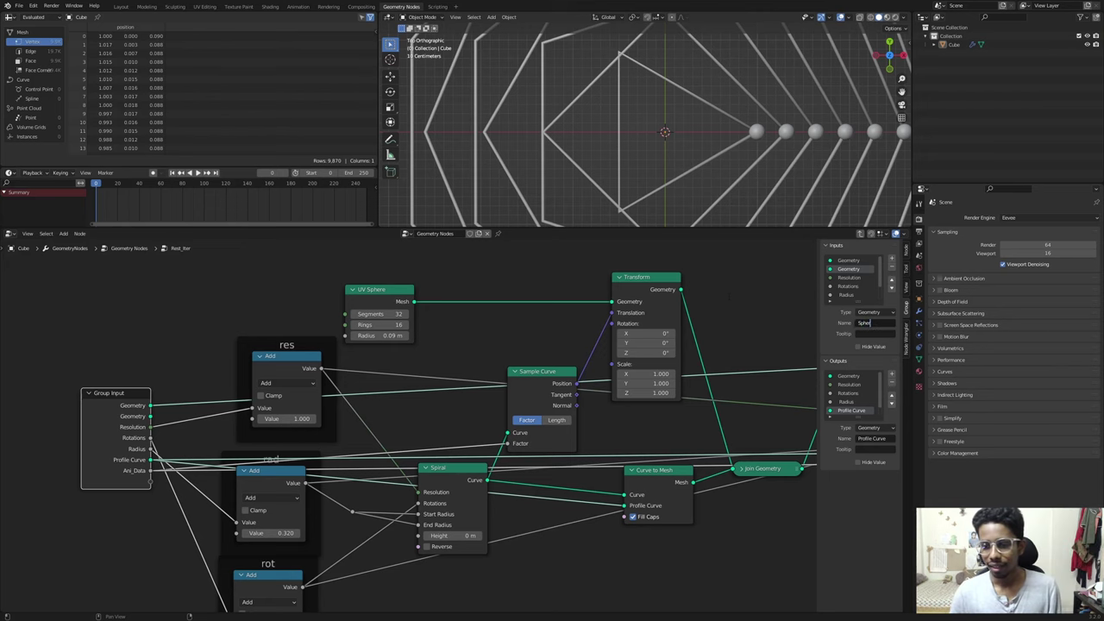
{"action": "type", "text": "re"}
{"action": "key", "text": "Return"}
Step: Connect the Group Input's Sphere to a new Group Output socket and move that output directly below Geometry
{"action": "key", "text": "Home"}
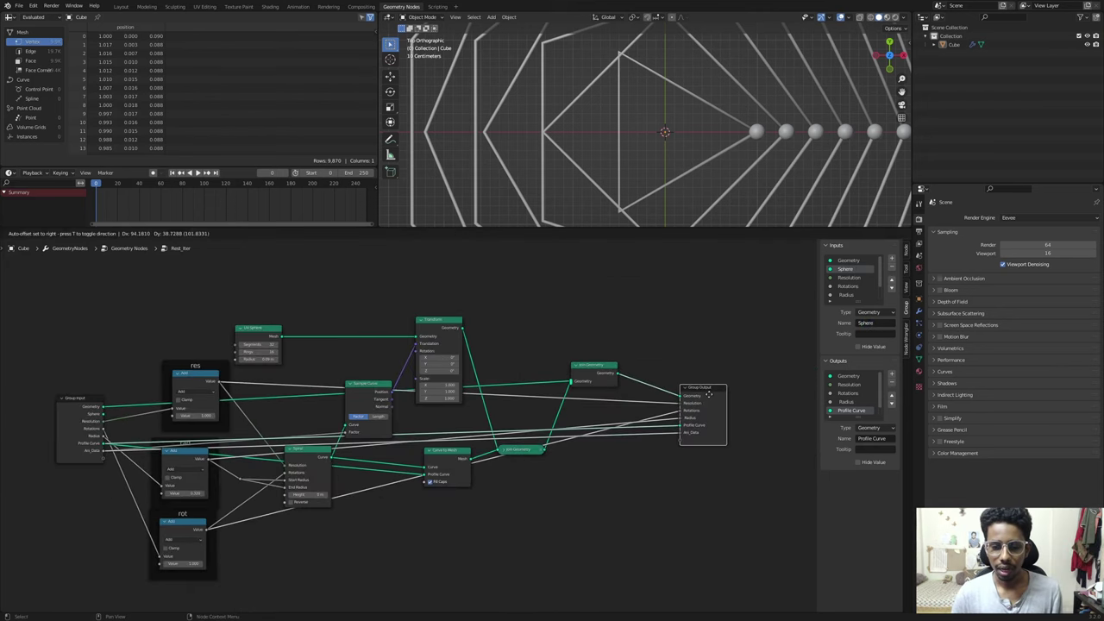
{"action": "left_click_drag", "start_coordinate": [103, 413], "coordinate": [681, 440]}
{"action": "scroll", "coordinate": [839, 397], "scroll_direction": "down", "scroll_amount": 2}
{"action": "left_click", "coordinate": [845, 410]}
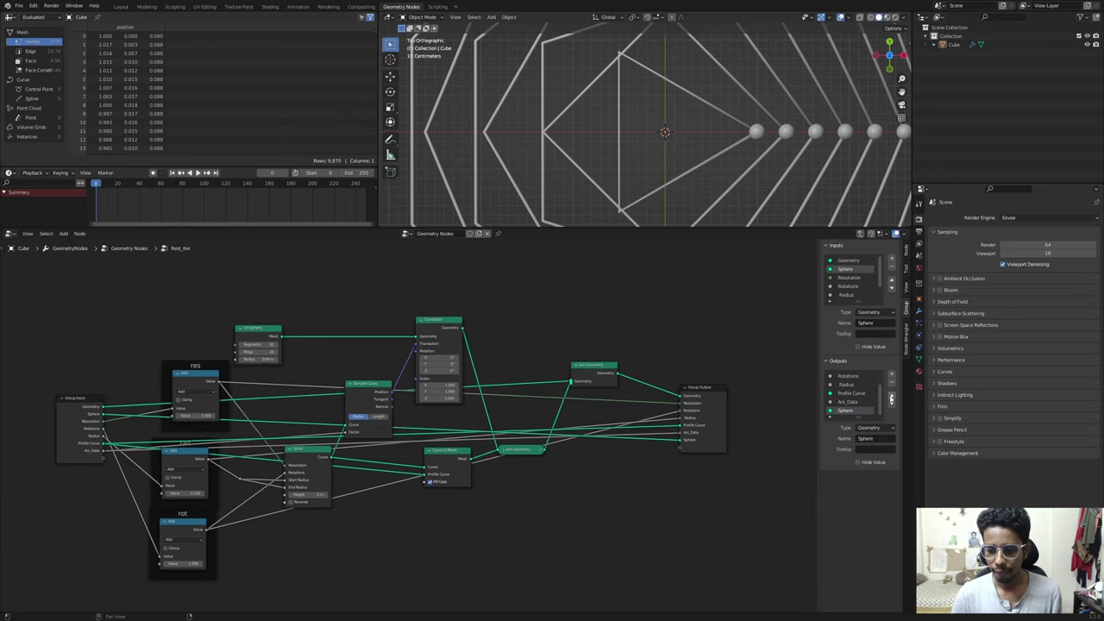
{"action": "left_click", "coordinate": [891, 397]}
{"action": "left_click", "coordinate": [891, 396]}
{"action": "left_click", "coordinate": [891, 397]}
{"action": "left_click", "coordinate": [891, 397]}
{"action": "left_click", "coordinate": [890, 397]}
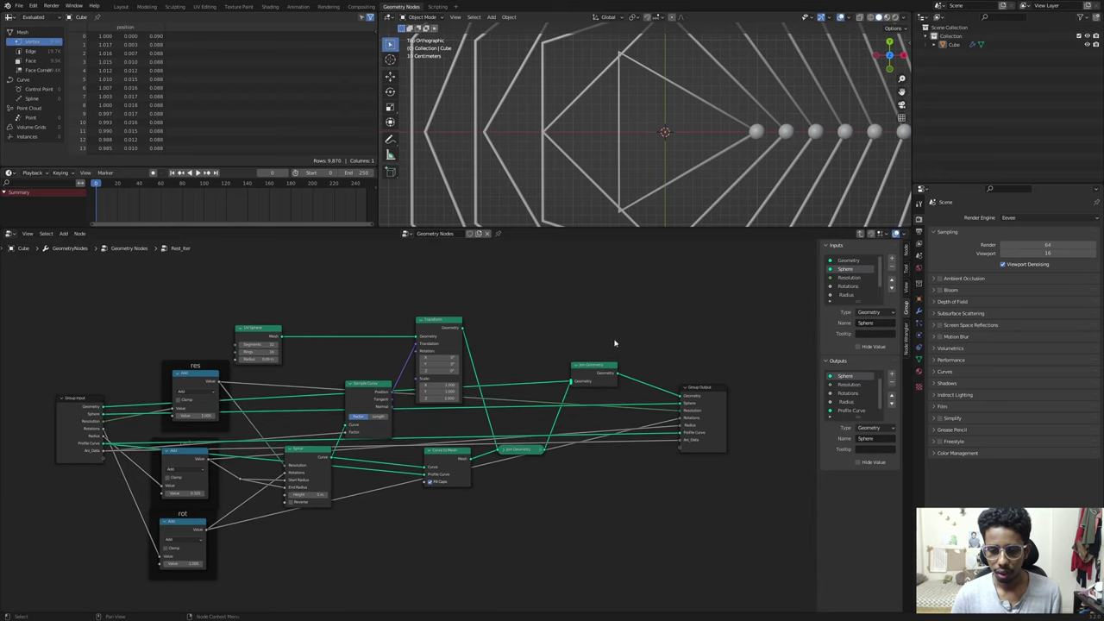
Step: Leave Rest_Iter and link each iteration group's Sphere output to the next group's Sphere input along the whole chain
{"action": "key", "text": "Tab"}
{"action": "right_click_drag", "start_coordinate": [399, 380], "coordinate": [594, 394], "text": "alt"}
{"action": "scroll", "coordinate": [603, 199], "scroll_direction": "down", "scroll_amount": 2}
{"action": "middle_click_drag", "start_coordinate": [630, 370], "coordinate": [560, 364]}
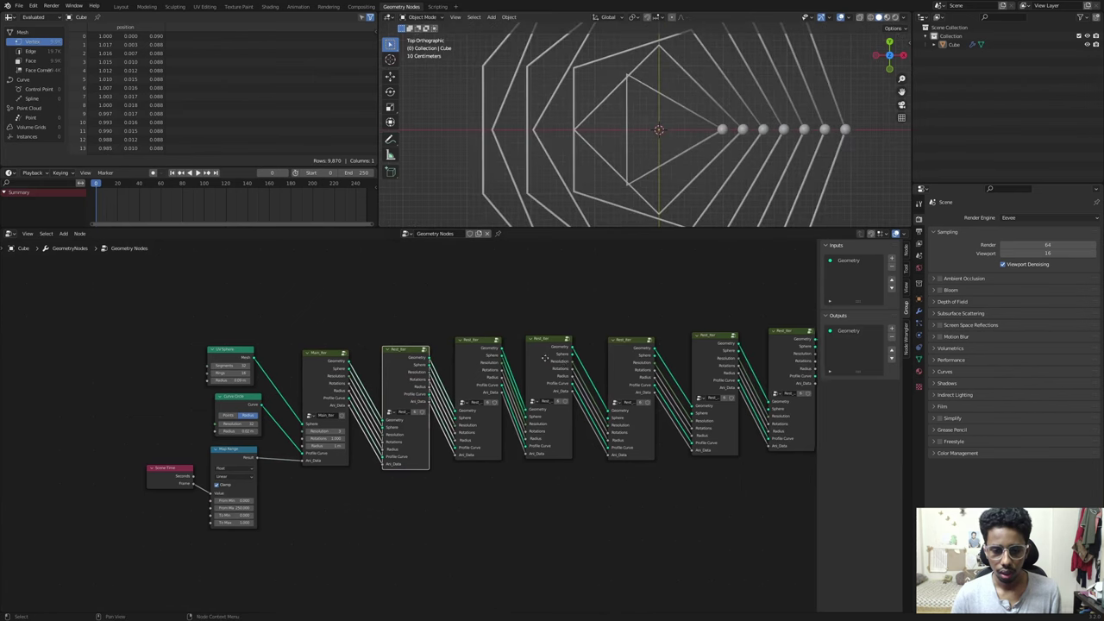
{"action": "right_click_drag", "start_coordinate": [562, 362], "coordinate": [618, 389], "text": "alt"}
{"action": "right_click_drag", "start_coordinate": [636, 370], "coordinate": [685, 389], "text": "alt"}
{"action": "middle_click_drag", "start_coordinate": [714, 375], "coordinate": [565, 367]}
{"action": "right_click_drag", "start_coordinate": [576, 365], "coordinate": [632, 390], "text": "alt"}
{"action": "middle_click_drag", "start_coordinate": [250, 376], "coordinate": [413, 381]}
Step: Inside Rest_Iter, unlink the UV Sphere from the Transform, connect the Group Input's Sphere to the Transform's Geometry and leave the group
{"action": "scroll", "coordinate": [413, 381], "scroll_direction": "up", "scroll_amount": 3}
{"action": "key", "text": "Tab"}
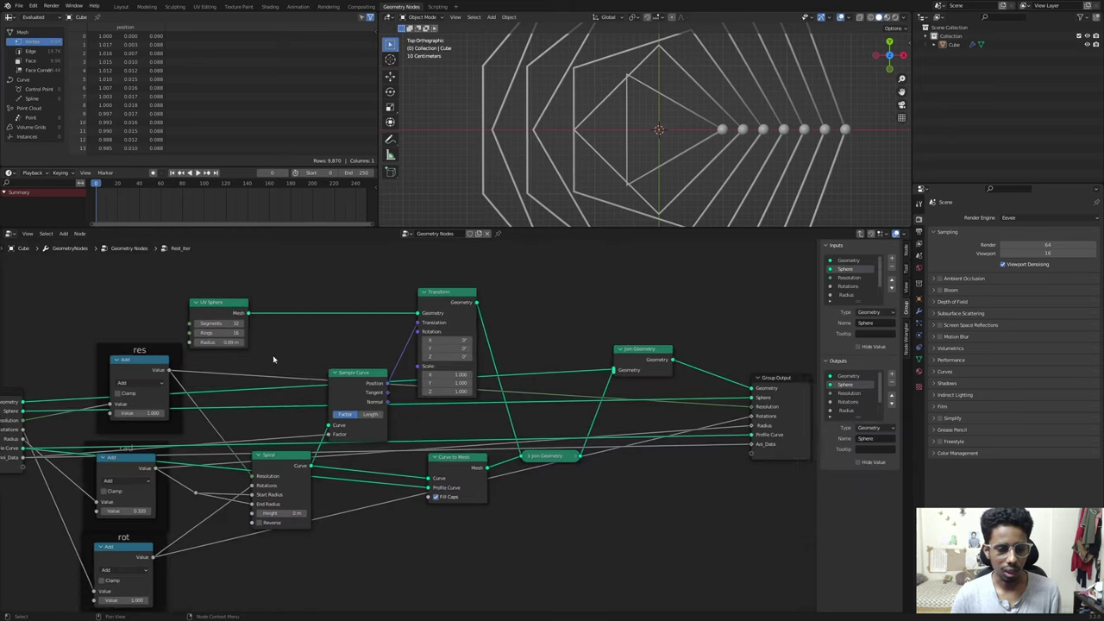
{"action": "middle_click_drag", "start_coordinate": [318, 361], "coordinate": [523, 373]}
{"action": "left_click_drag", "start_coordinate": [418, 322], "coordinate": [312, 289]}
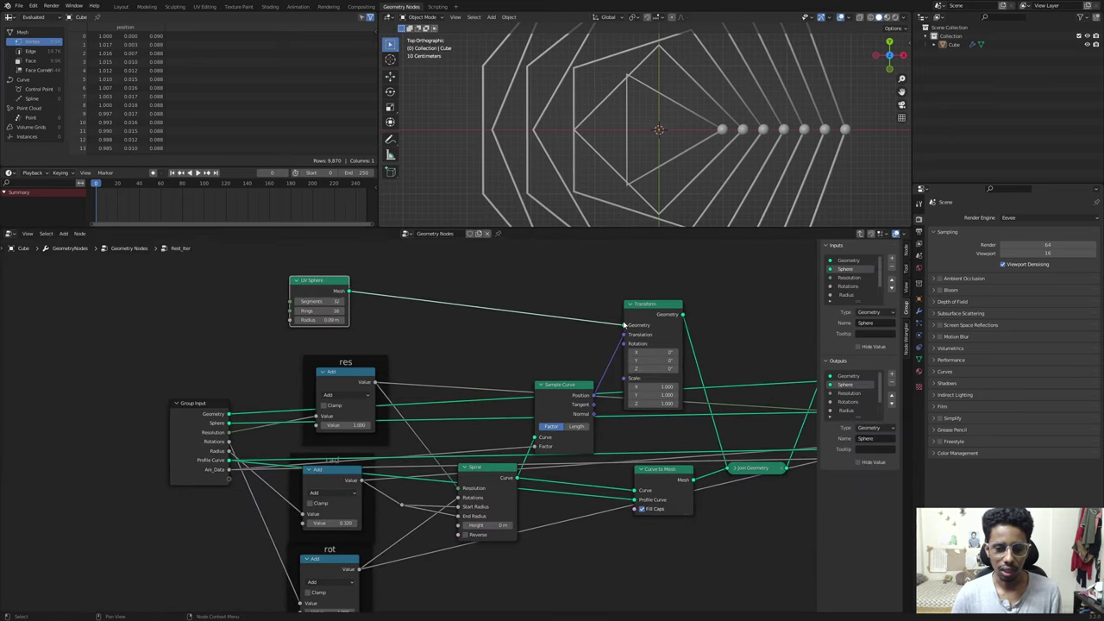
{"action": "left_click_drag", "start_coordinate": [624, 325], "coordinate": [244, 275]}
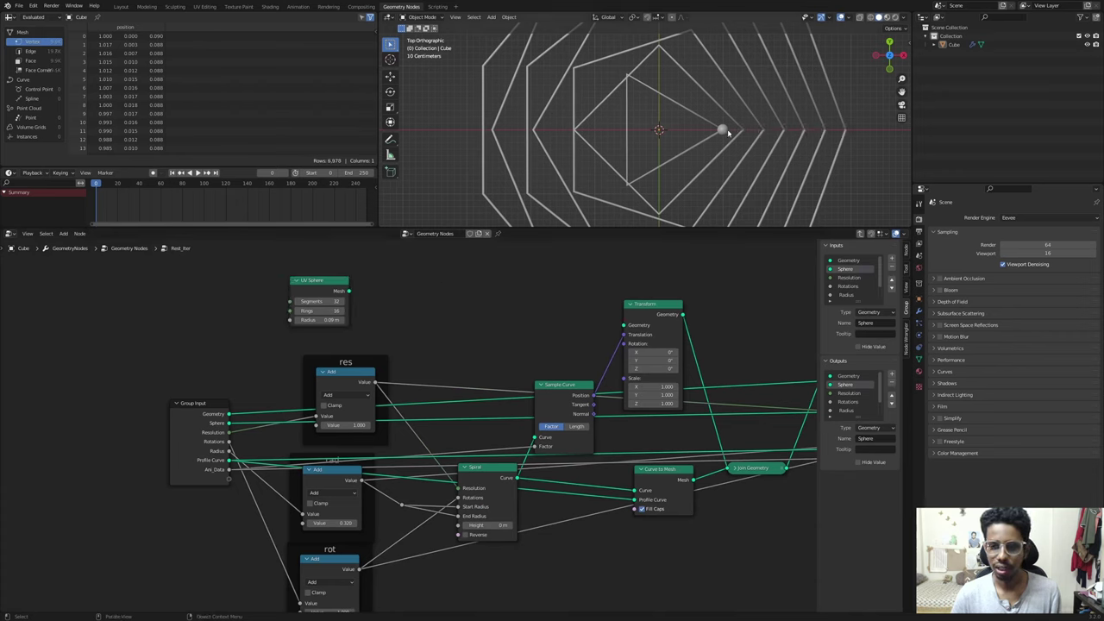
{"action": "left_click_drag", "start_coordinate": [229, 423], "coordinate": [624, 325]}
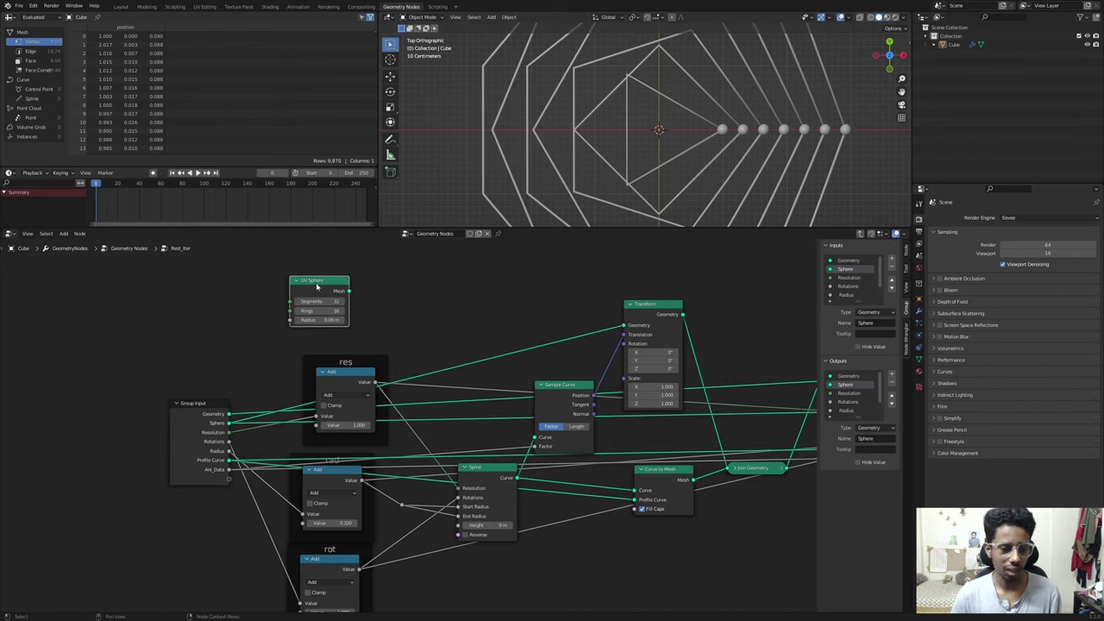
{"action": "key", "text": "Tab"}
Step: Try adjusting the shared UV Sphere and Curve Circle radii and undo the last radius change
{"action": "scroll", "coordinate": [336, 403], "scroll_direction": "down", "scroll_amount": 3}
{"action": "middle_click_drag", "start_coordinate": [336, 404], "coordinate": [275, 411]}
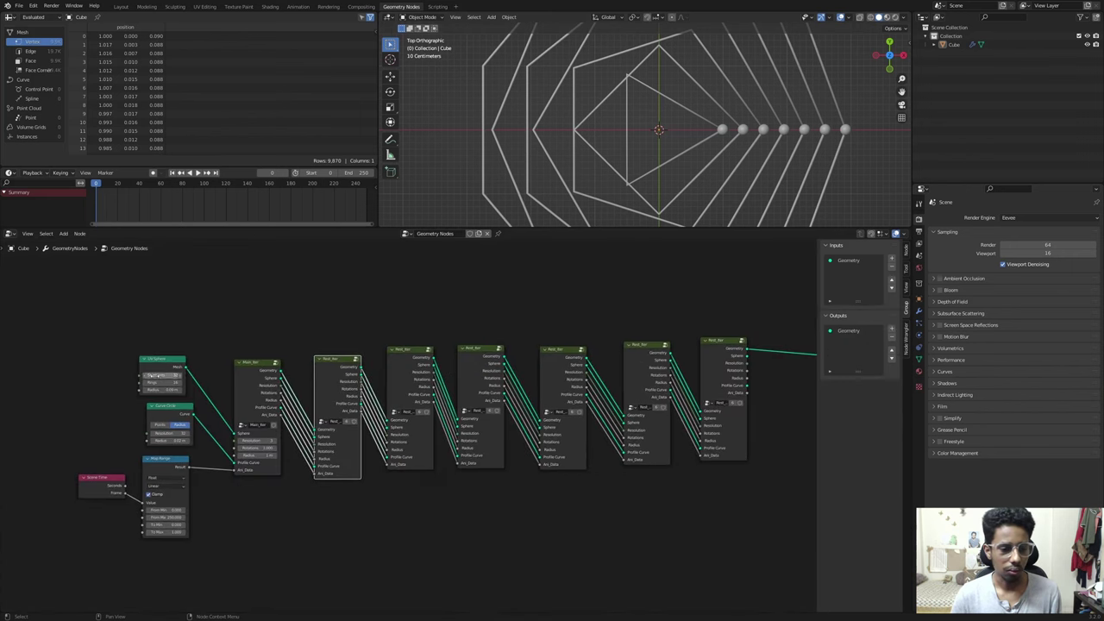
{"action": "mouse_move", "coordinate": [162, 390]}
{"action": "left_mouse_down", "text": "shift"}
{"action": "mouse_move", "coordinate": [199, 390]}
{"action": "mouse_move", "coordinate": [162, 390]}
{"action": "left_mouse_up", "text": "shift"}
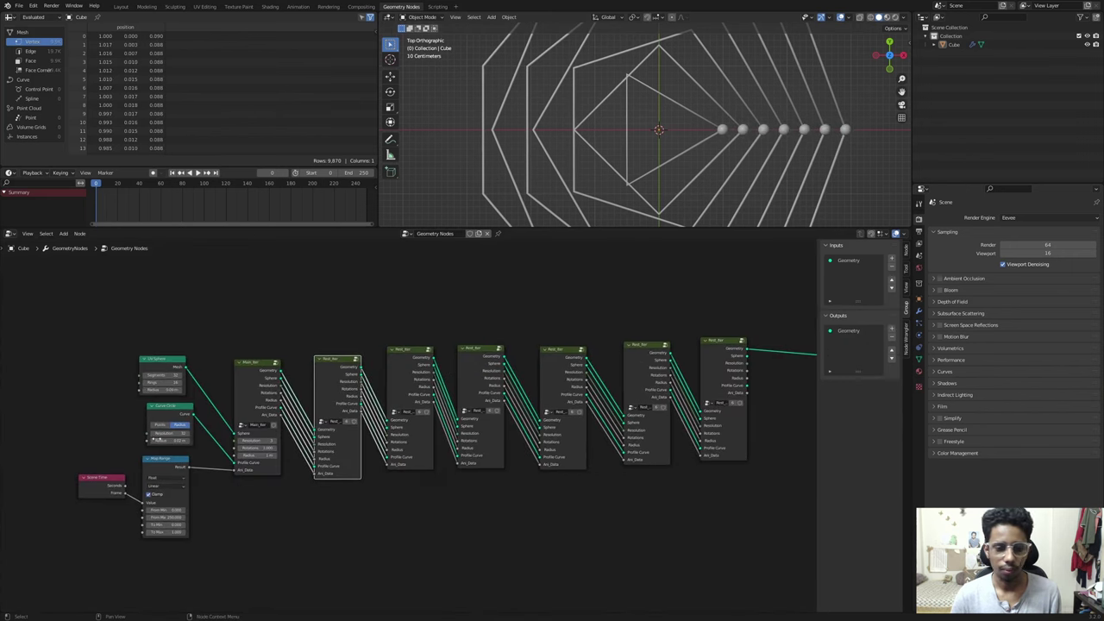
{"action": "left_click_drag", "start_coordinate": [170, 440], "coordinate": [207, 441], "text": "shift"}
{"action": "key", "text": "ctrl+z"}
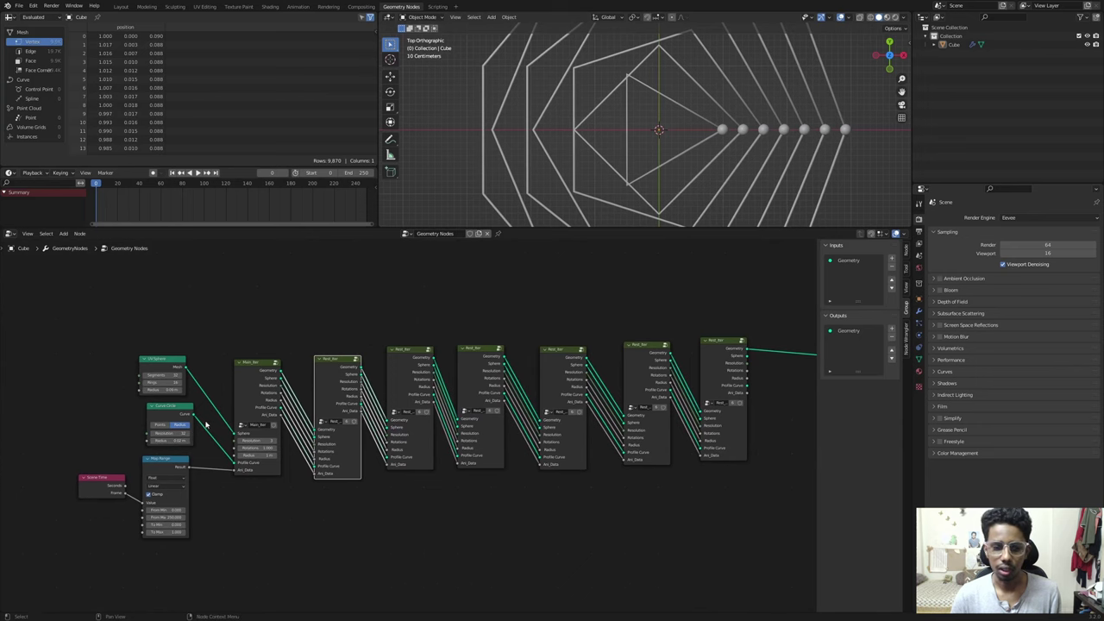
Step: Select the Curve Circle node, show the Cube's modifier properties and hide the node editor's sidebar
{"action": "scroll", "coordinate": [209, 416], "scroll_direction": "down", "scroll_amount": 3}
{"action": "middle_click_drag", "start_coordinate": [210, 412], "coordinate": [350, 385]}
{"action": "scroll", "coordinate": [357, 384], "scroll_direction": "up", "scroll_amount": 2}
{"action": "left_click", "coordinate": [359, 385]}
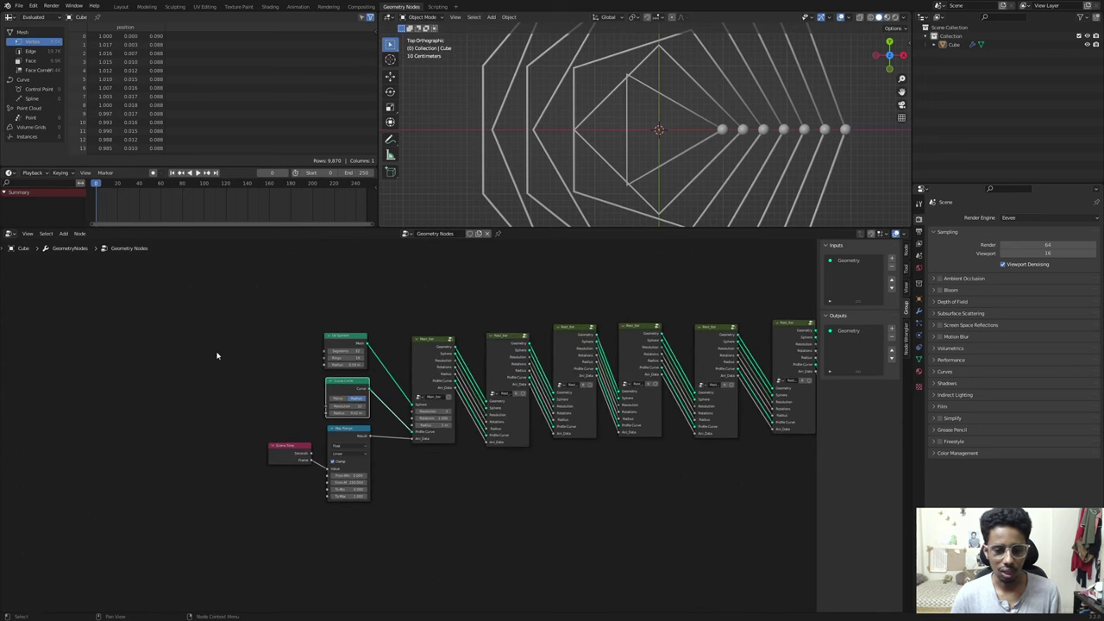
{"action": "scroll", "coordinate": [219, 352], "scroll_direction": "up", "scroll_amount": 2}
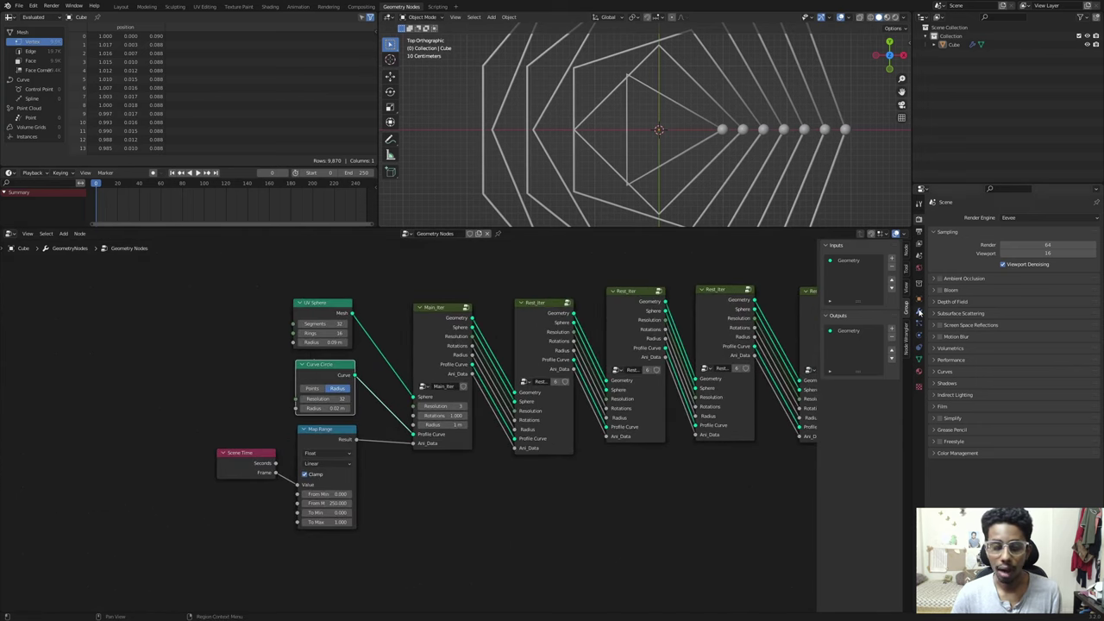
{"action": "left_click", "coordinate": [919, 312]}
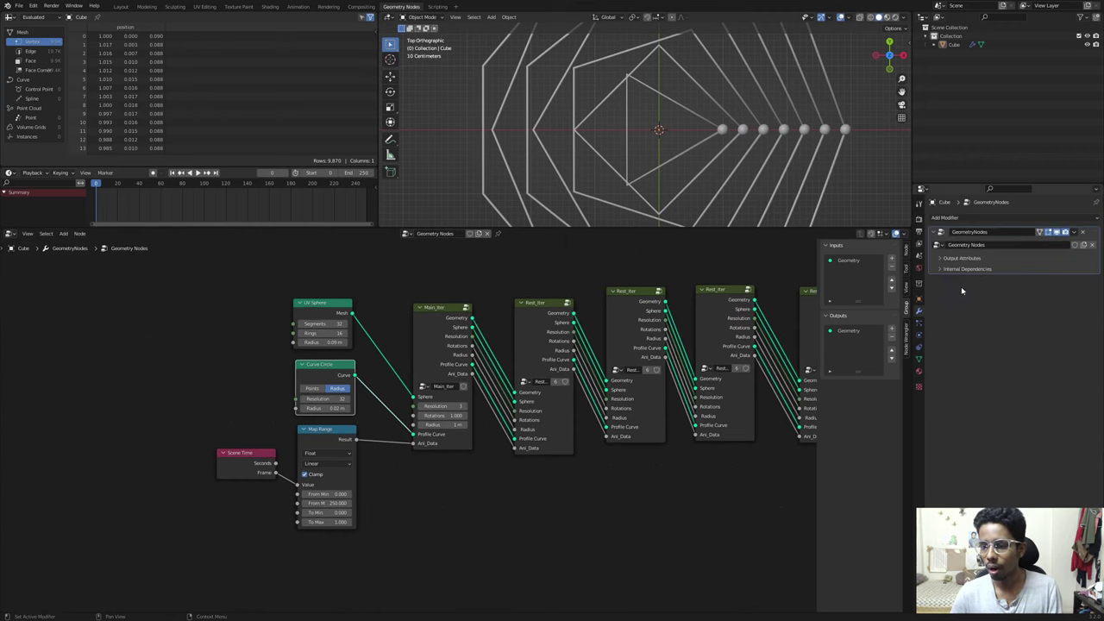
{"action": "key", "text": "n"}
Step: Examine the complete node chain from UV Sphere to Group Output and the nested polygons in the viewport
{"action": "middle_click_drag", "start_coordinate": [656, 374], "coordinate": [368, 404]}
{"action": "scroll", "coordinate": [520, 397], "scroll_direction": "down", "scroll_amount": 3}
{"action": "scroll", "coordinate": [511, 379], "scroll_direction": "up", "scroll_amount": 3}
{"action": "scroll", "coordinate": [369, 403], "scroll_direction": "down", "scroll_amount": 5}
{"action": "scroll", "coordinate": [680, 105], "scroll_direction": "down", "scroll_amount": 1}
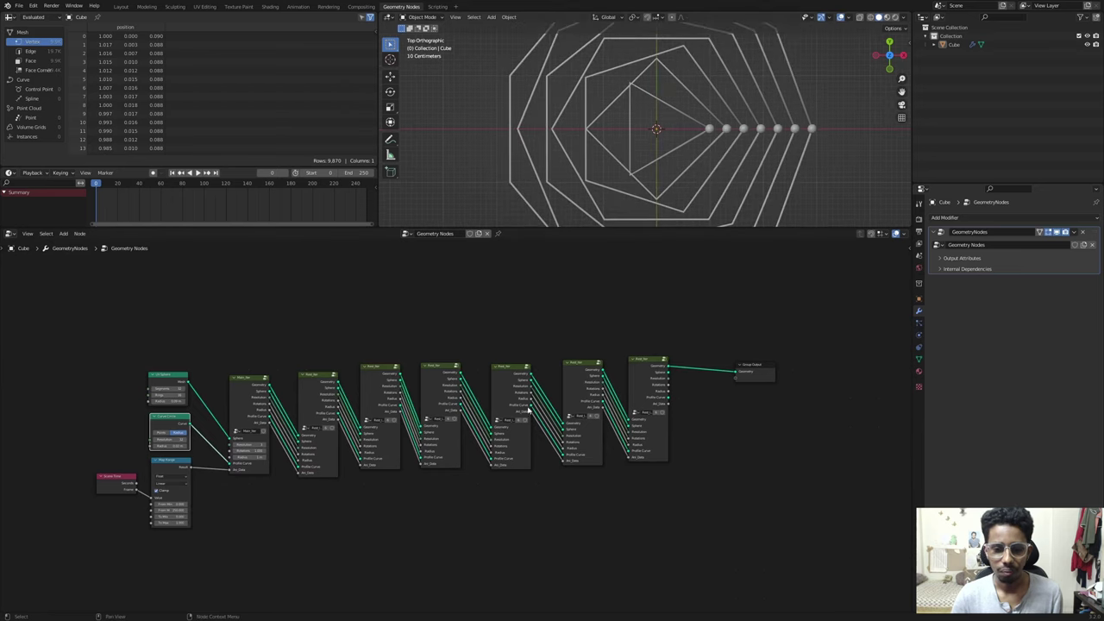
{"action": "middle_click_drag", "start_coordinate": [530, 406], "coordinate": [639, 346]}
{"action": "scroll", "coordinate": [311, 368], "scroll_direction": "up", "scroll_amount": 1}
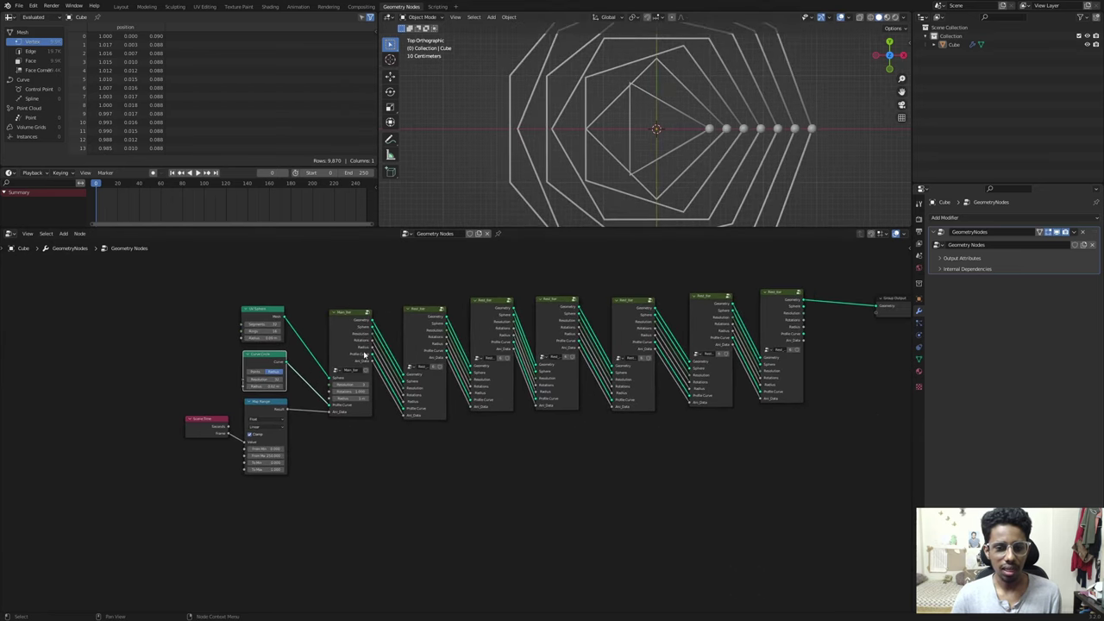
{"action": "mouse_move", "coordinate": [364, 354]}
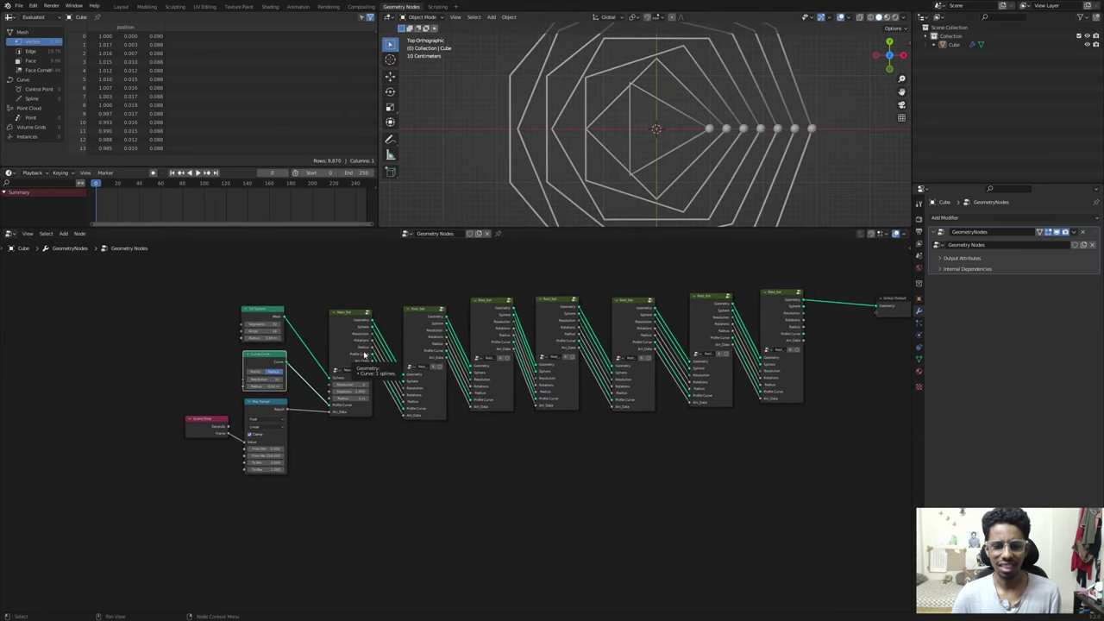
{"action": "scroll", "coordinate": [582, 158], "scroll_direction": "down", "scroll_amount": 3}
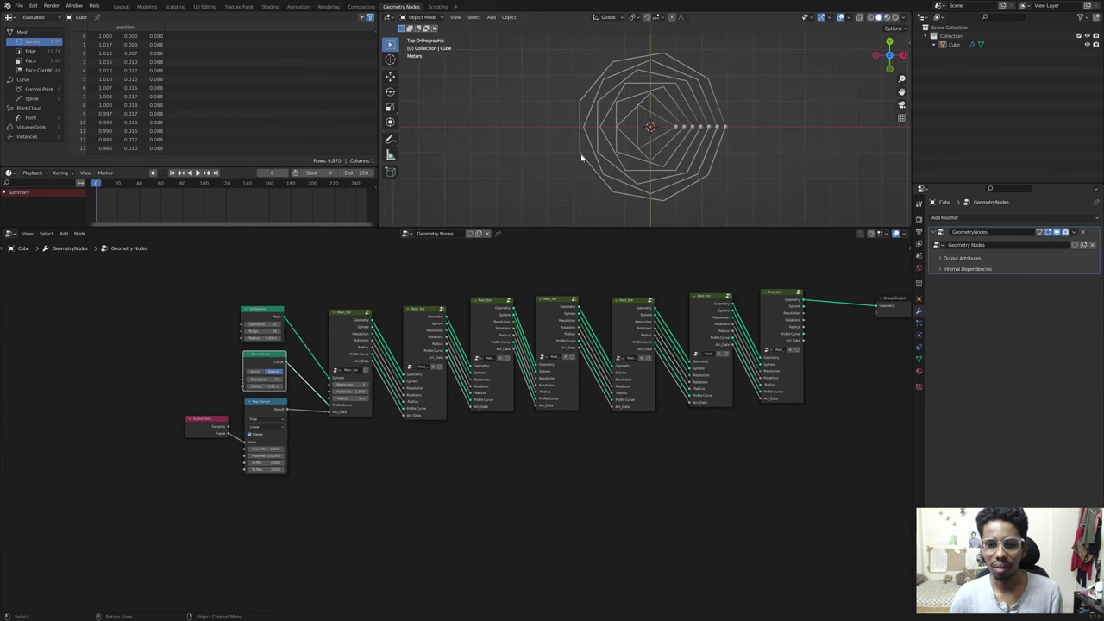
Step: Set the animation's end frame to 500 and fit the whole frame range in the timeline
{"action": "scroll", "coordinate": [190, 392], "scroll_direction": "up", "scroll_amount": 6}
{"action": "middle_click_drag", "start_coordinate": [233, 394], "coordinate": [422, 441]}
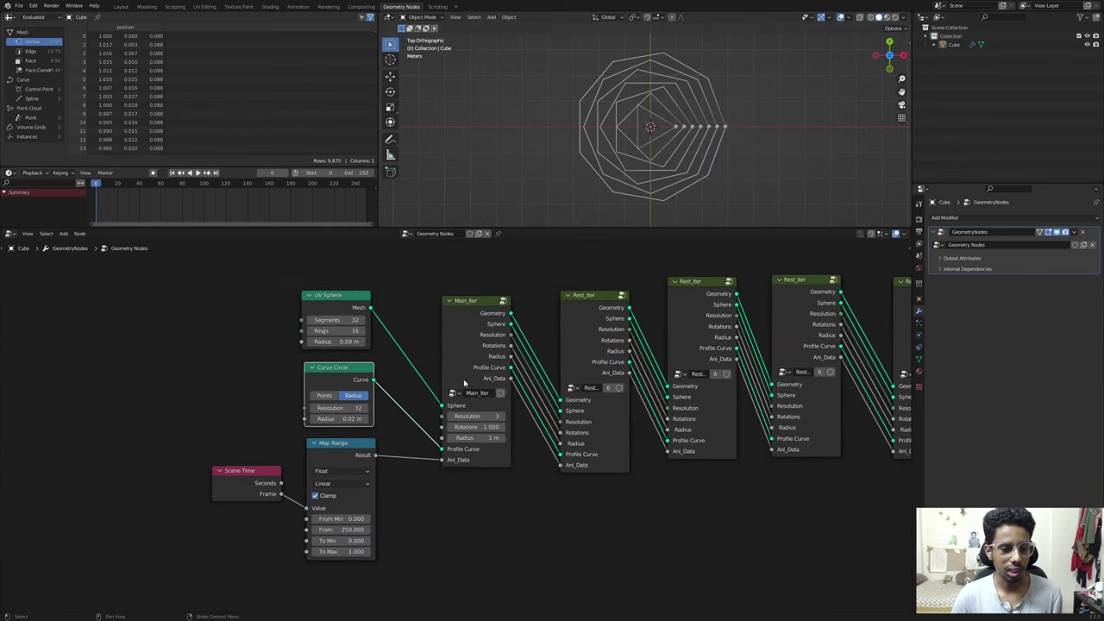
{"action": "left_click", "coordinate": [348, 172]}
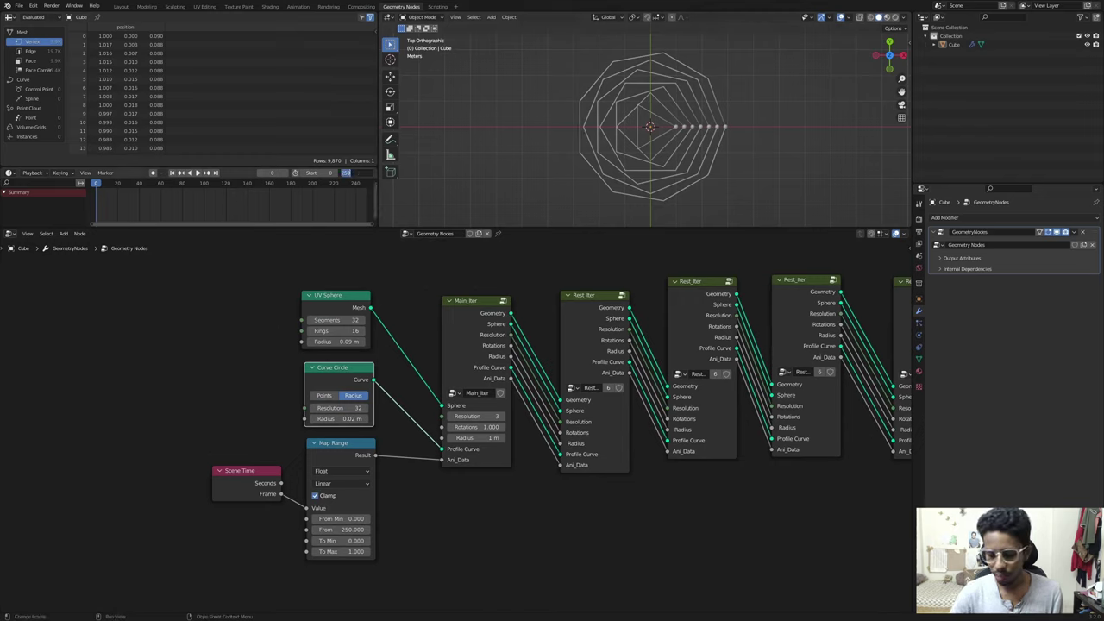
{"action": "key", "text": "Return"}
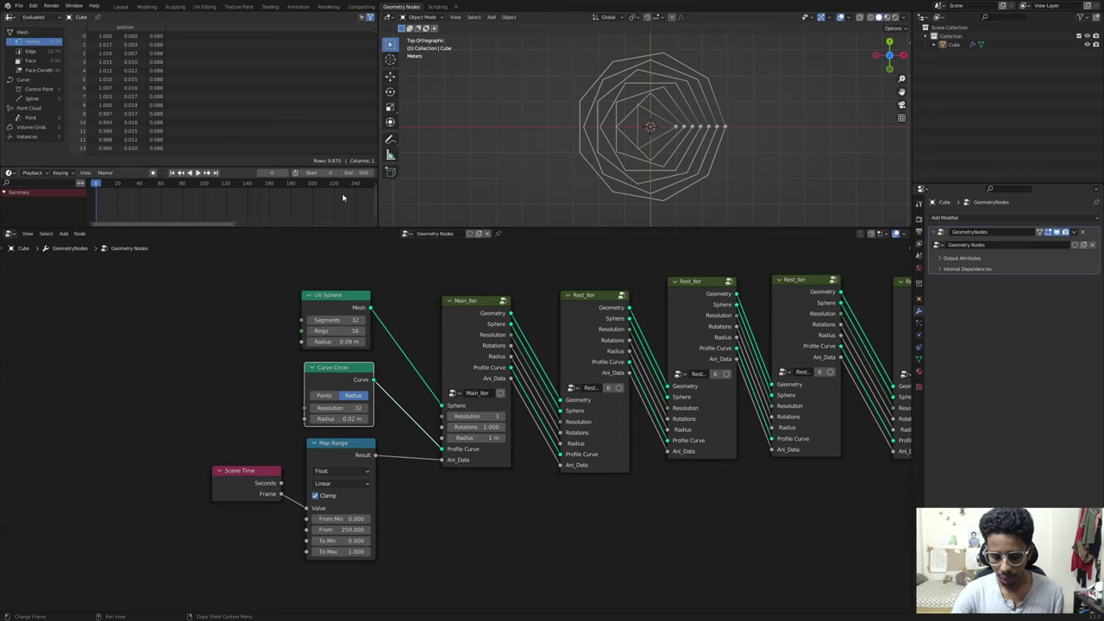
{"action": "key", "text": "Home"}
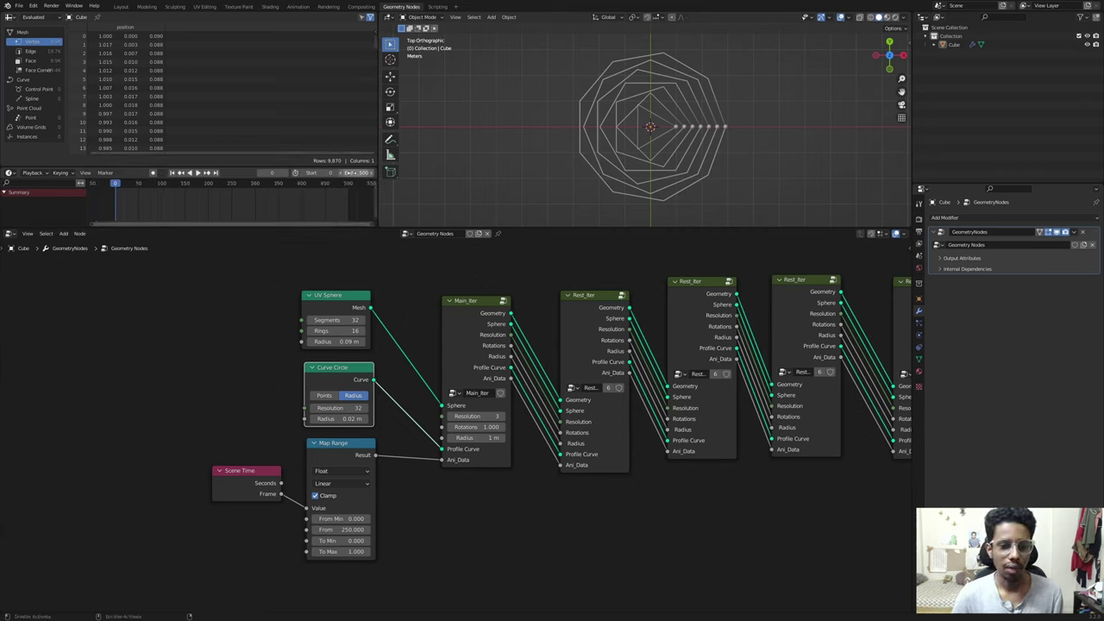
Step: Copy the end frame as a driver onto the Map Range's From Max value and jump to the last frame
{"action": "right_click", "coordinate": [349, 172]}
{"action": "left_click", "coordinate": [328, 208]}
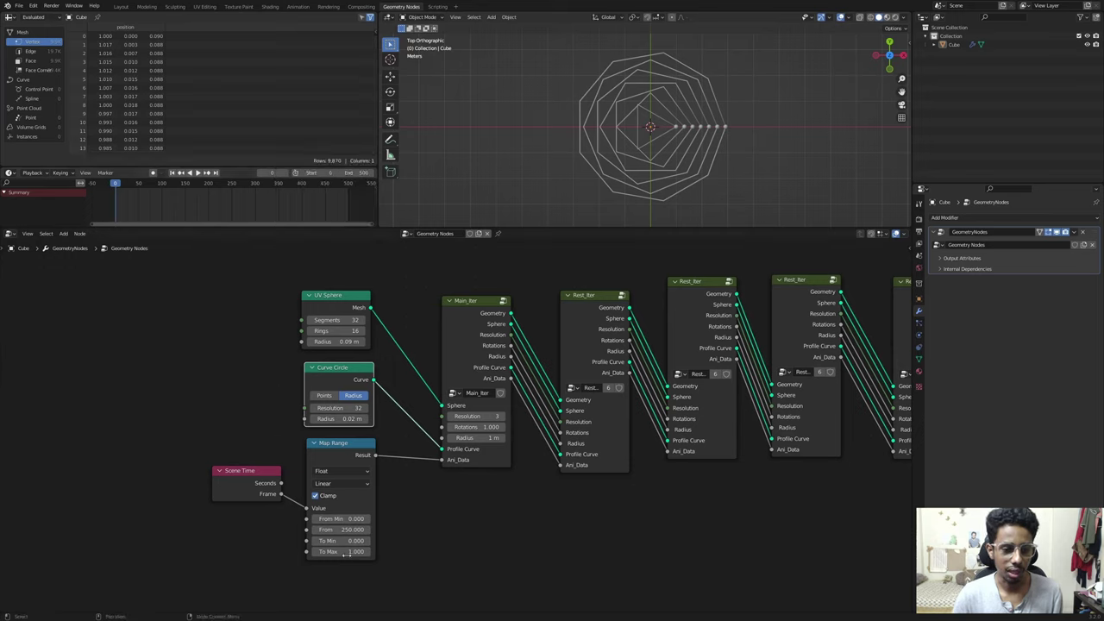
{"action": "right_click", "coordinate": [343, 539]}
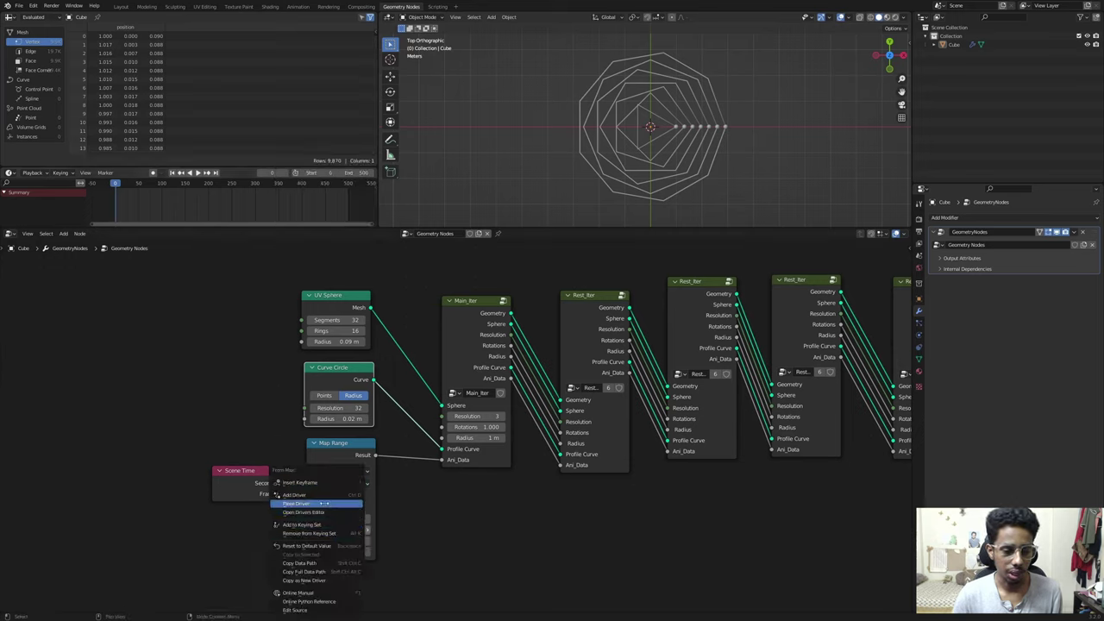
{"action": "left_click", "coordinate": [324, 503]}
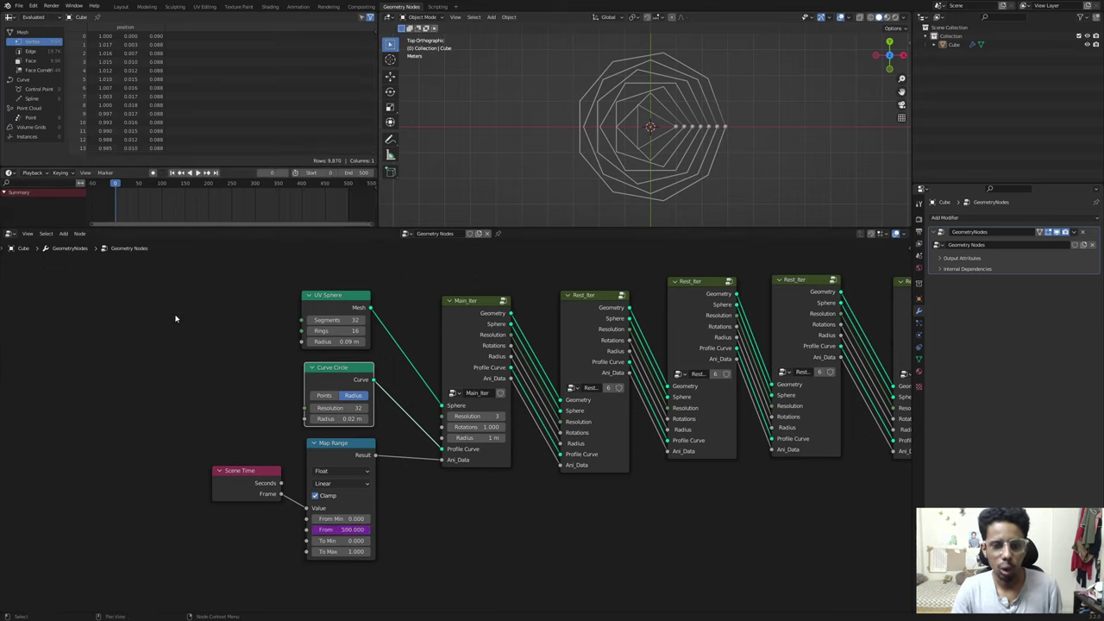
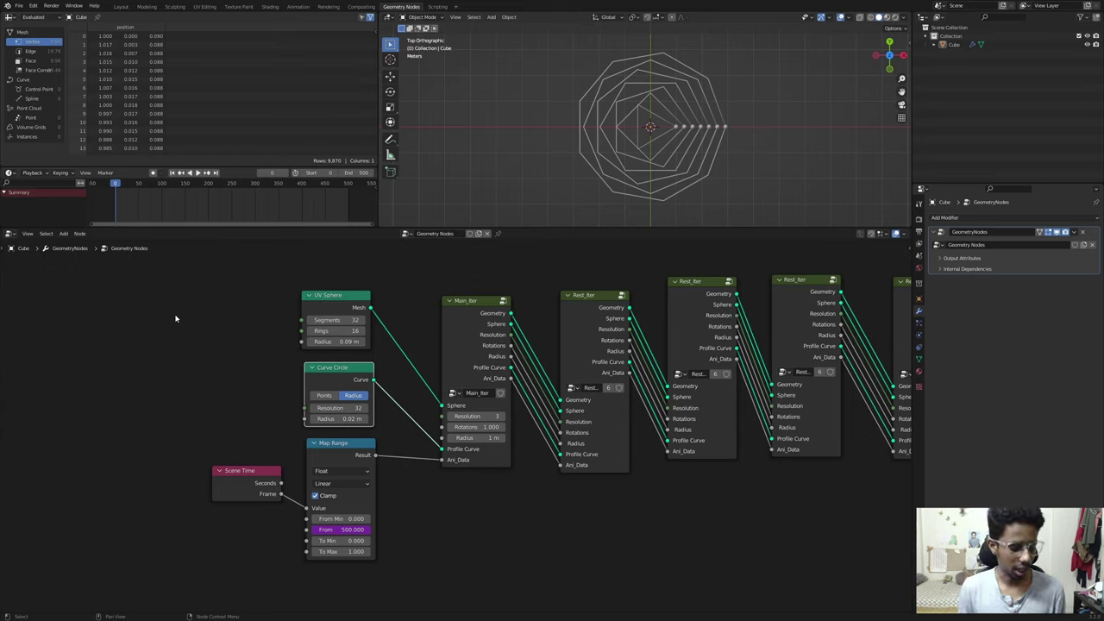
{"action": "key", "text": "shift+Right"}
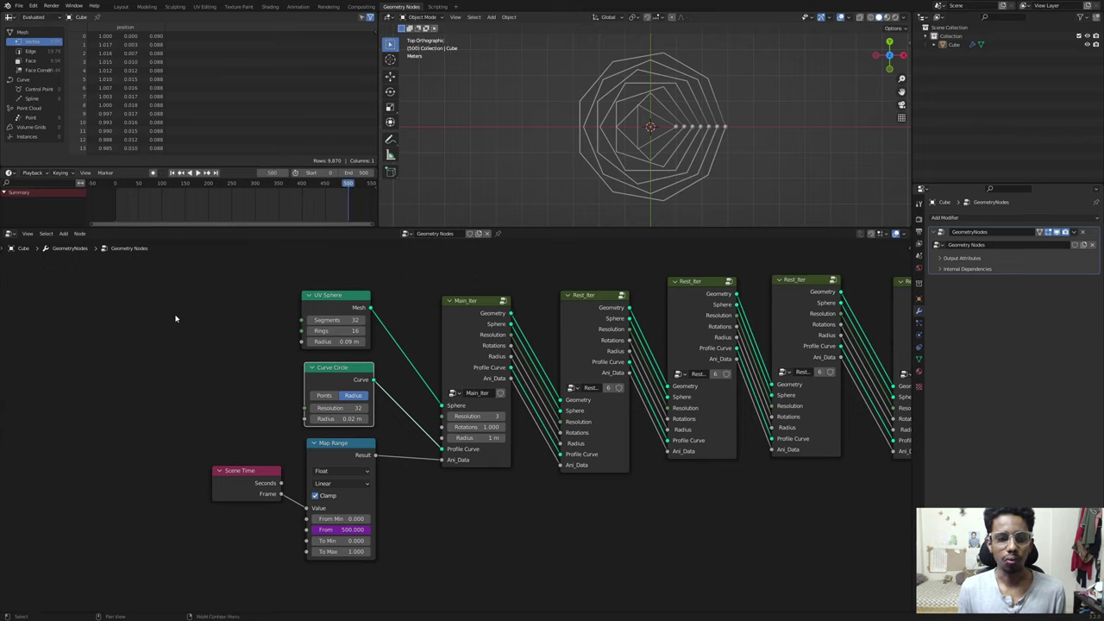
Step: Check the frame before the last, return to the first frame of the animation and save the file
{"action": "key", "text": "Left"}
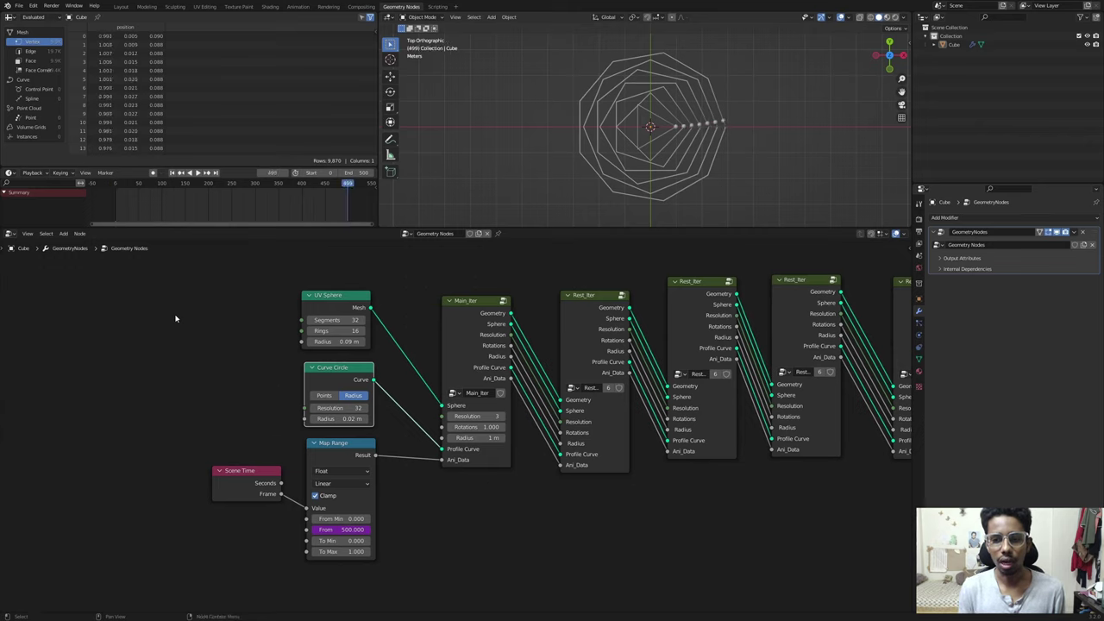
{"action": "key", "text": "shift+Left"}
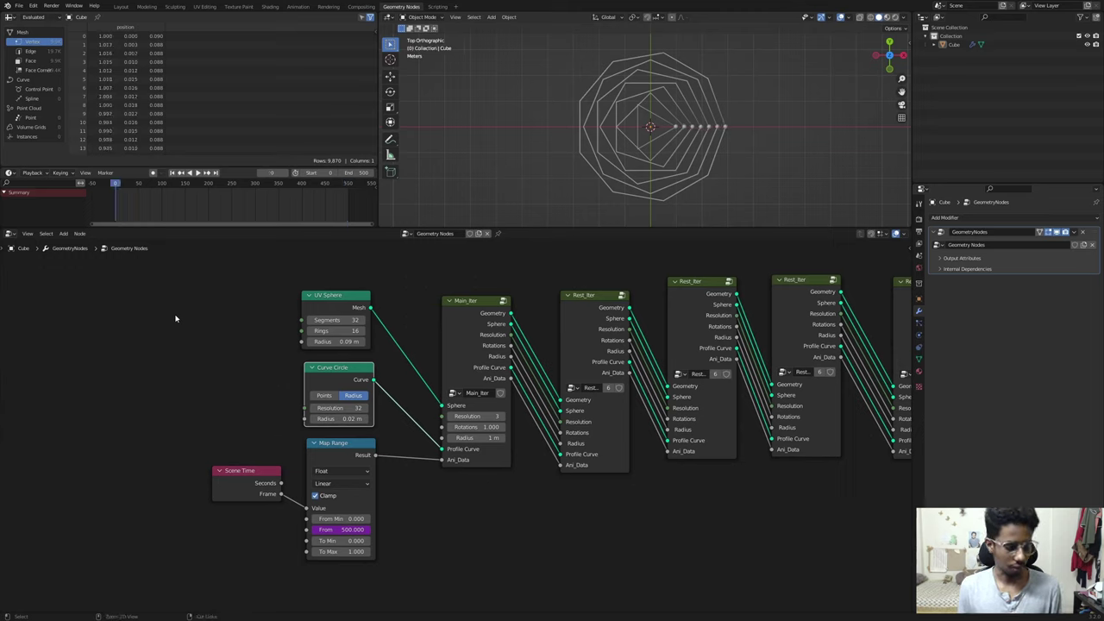
{"action": "key", "text": "ctrl+s"}
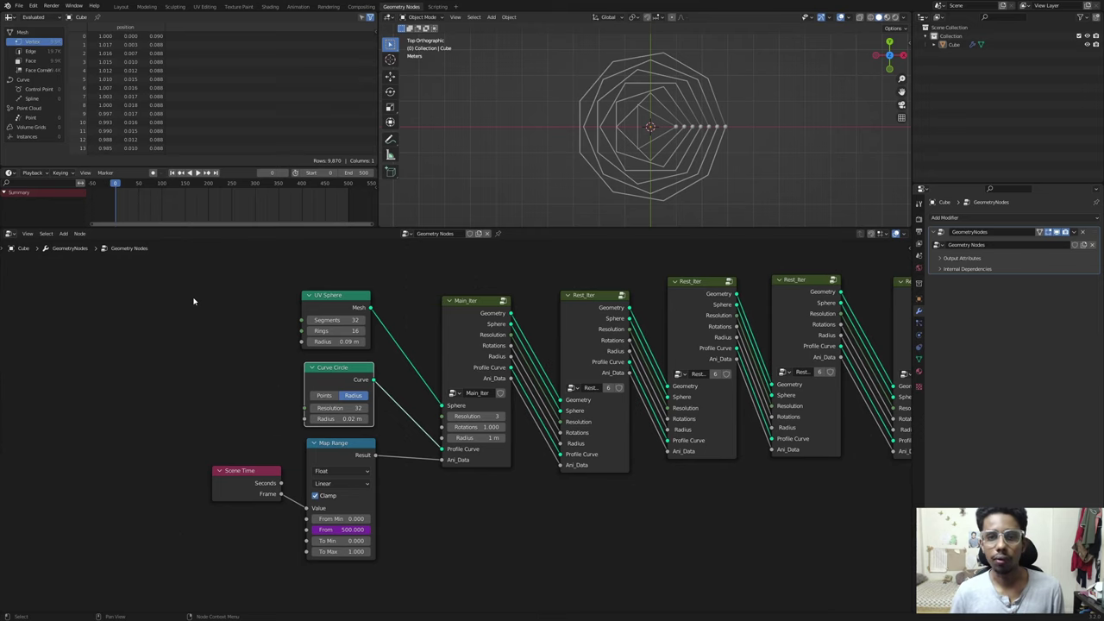
{"action": "scroll", "coordinate": [246, 384], "scroll_direction": "down", "scroll_amount": 2}
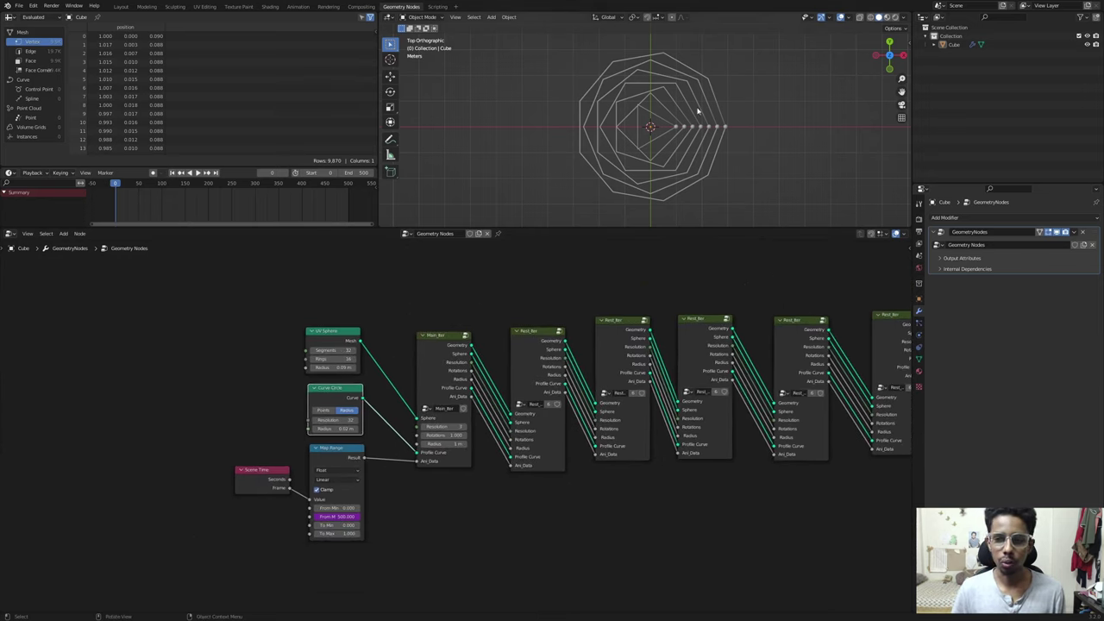
Step: Open the Film options in the scene's render properties, with Transparent enabled
{"action": "left_click", "coordinate": [919, 219]}
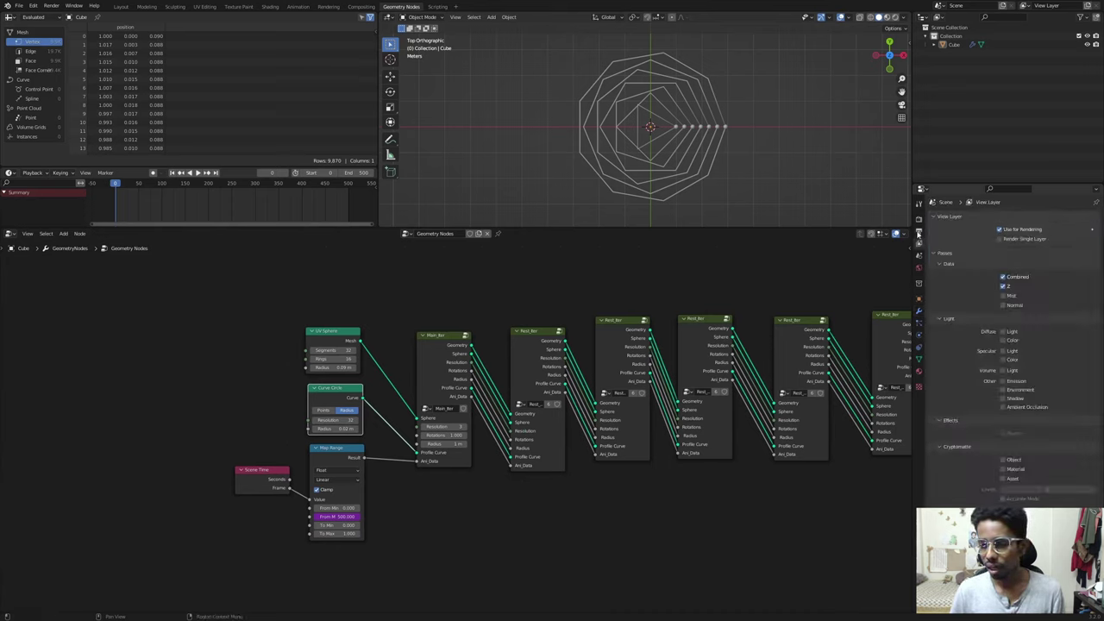
{"action": "left_click", "coordinate": [919, 231]}
{"action": "left_click", "coordinate": [919, 256]}
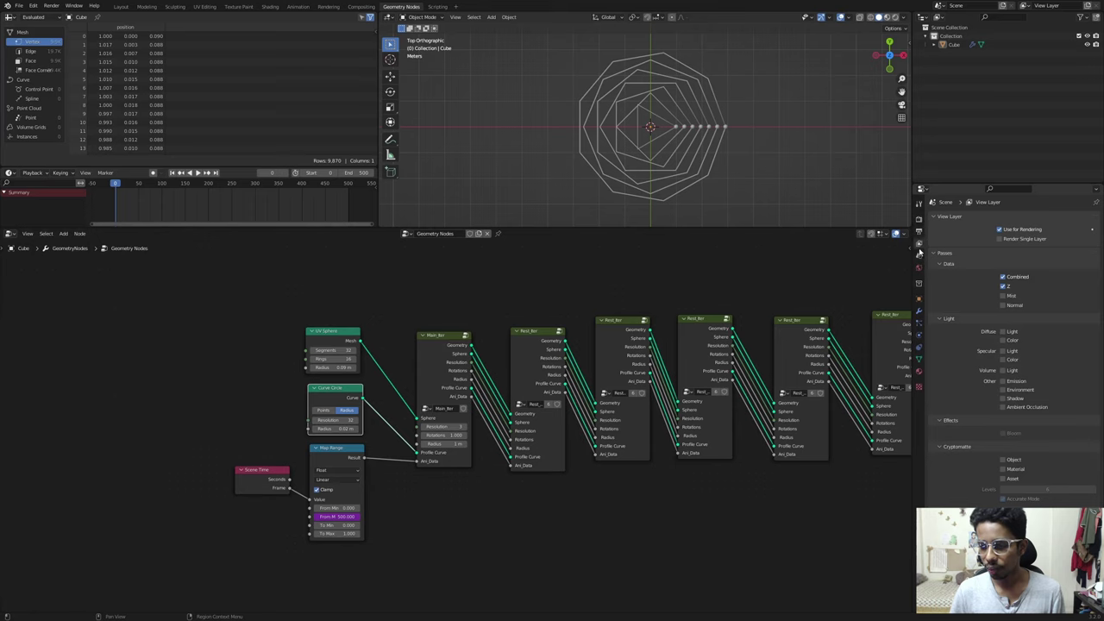
{"action": "left_click", "coordinate": [919, 221]}
{"action": "left_click", "coordinate": [939, 406]}
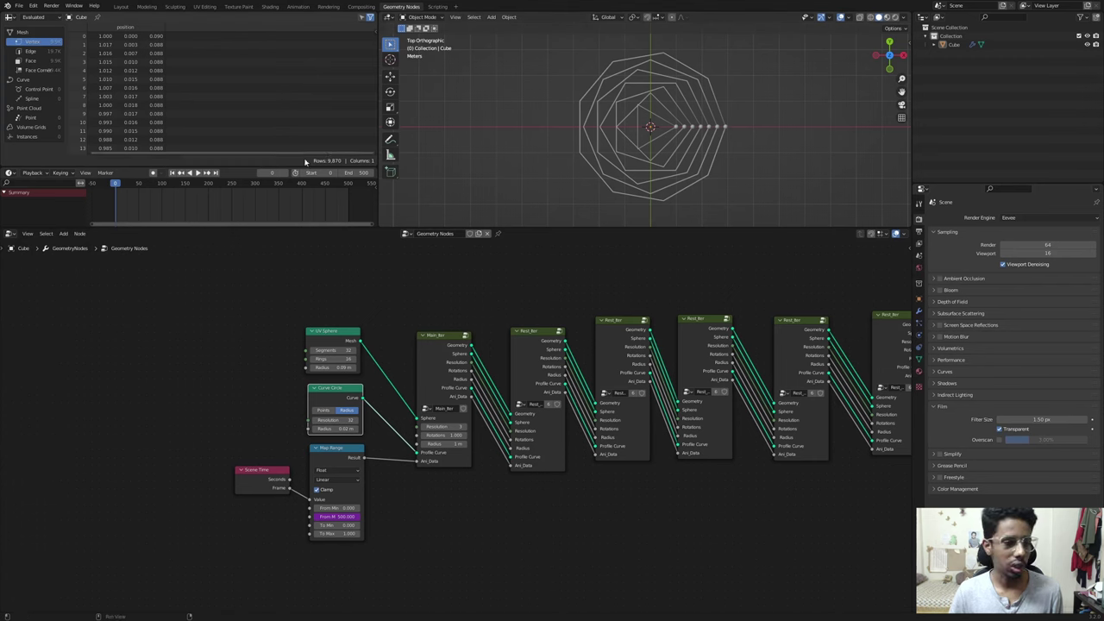
Step: Switch the spreadsheet area to the Shader Editor, hide its sidebar and enlarge the area over the timeline
{"action": "left_click", "coordinate": [9, 18]}
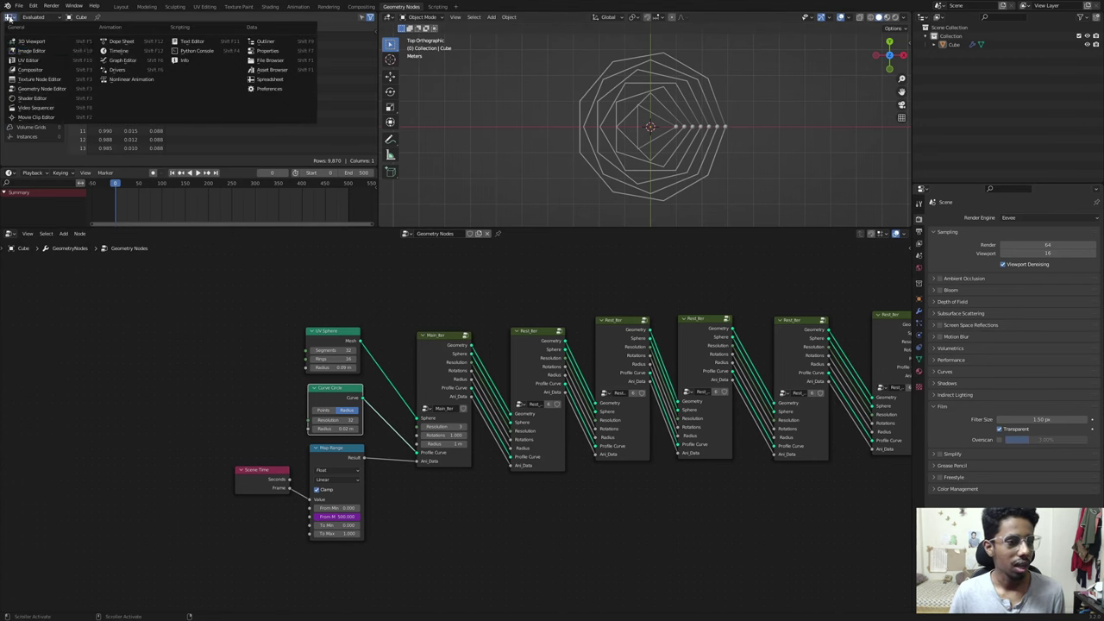
{"action": "left_click", "coordinate": [32, 97]}
{"action": "scroll", "coordinate": [457, 426], "scroll_direction": "up", "scroll_amount": 1}
{"action": "scroll", "coordinate": [306, 344], "scroll_direction": "up", "scroll_amount": 1}
{"action": "middle_click_drag", "start_coordinate": [86, 93], "coordinate": [135, 72]}
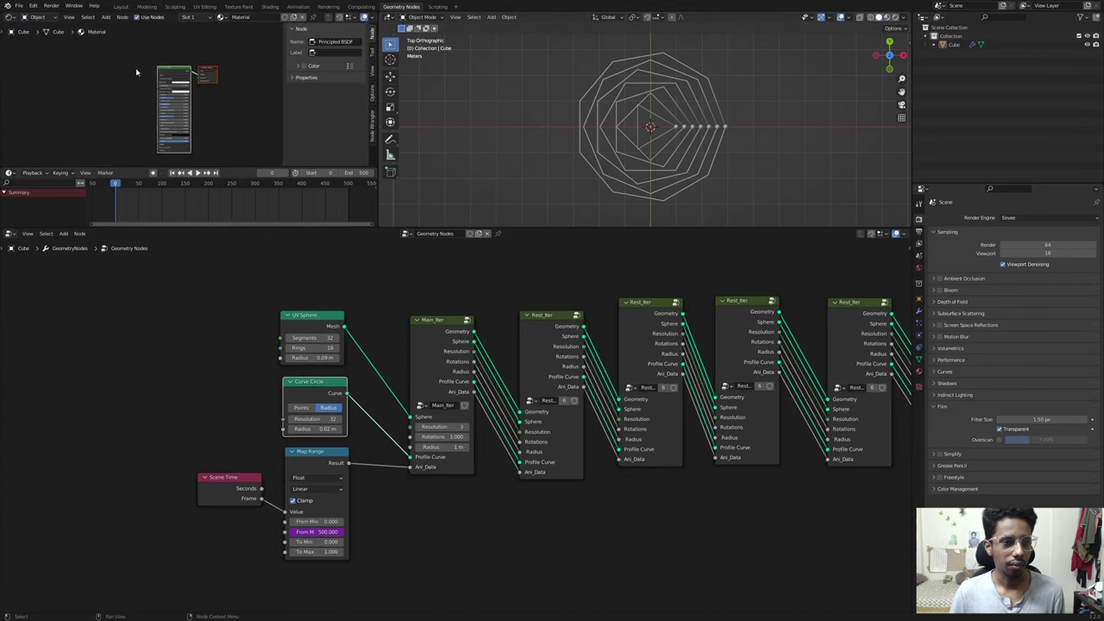
{"action": "scroll", "coordinate": [129, 71], "scroll_direction": "up", "scroll_amount": 3}
{"action": "key", "text": "n"}
{"action": "scroll", "coordinate": [123, 73], "scroll_direction": "up", "scroll_amount": 1}
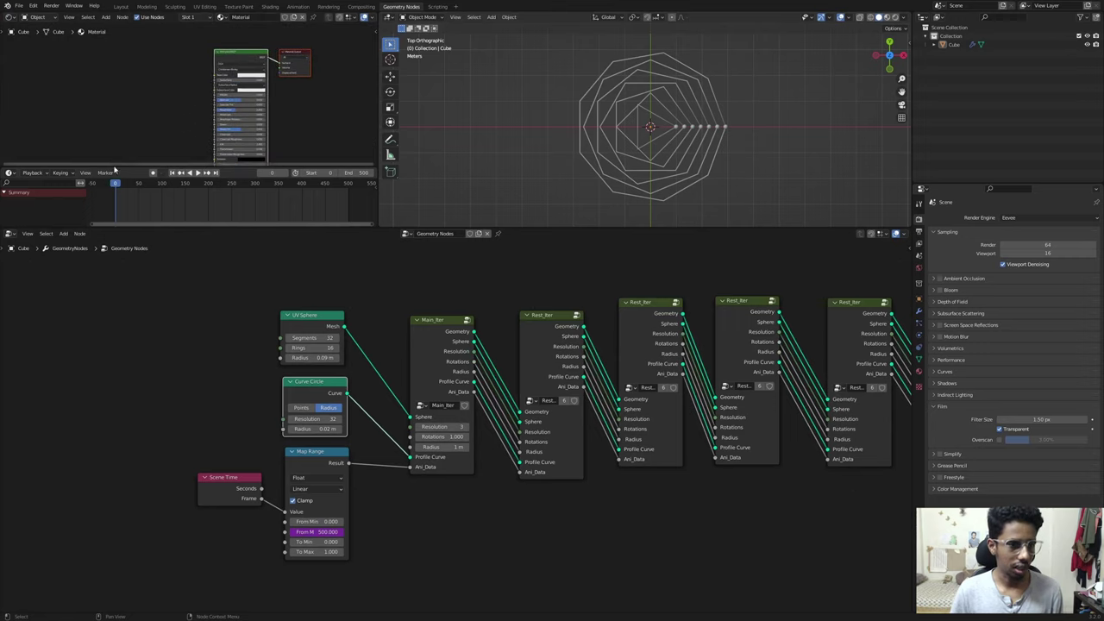
{"action": "left_click_drag", "start_coordinate": [115, 167], "coordinate": [115, 196]}
{"action": "left_click", "coordinate": [239, 16]}
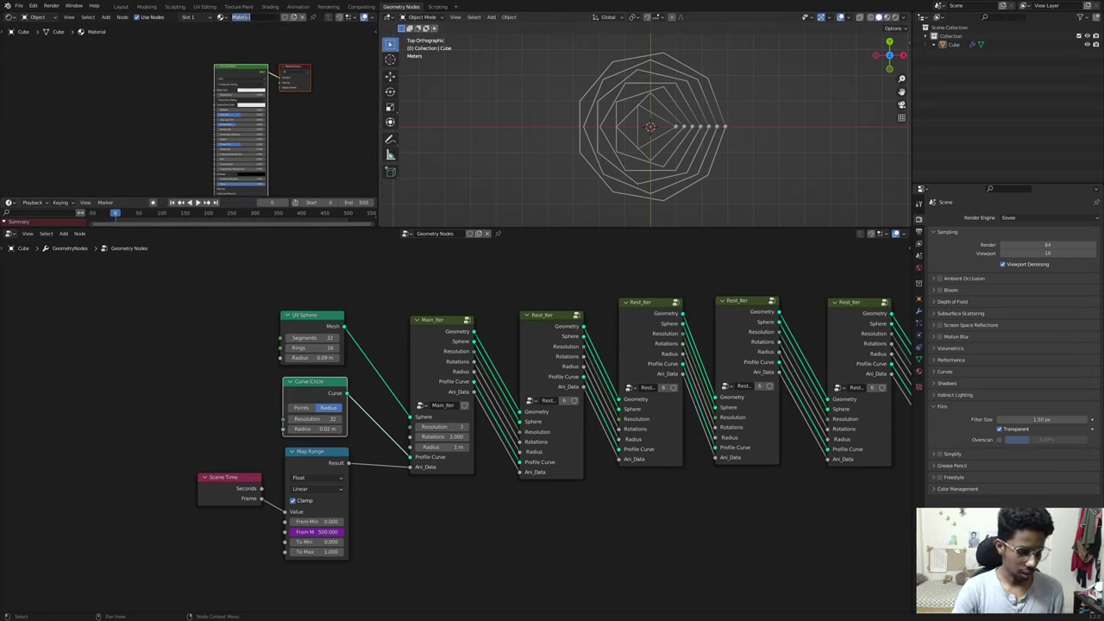
{"action": "key", "text": "Escape"}
Step: Replace the Principled BSDF with an RGB node connected to the Material Output's Surface
{"action": "scroll", "coordinate": [204, 81], "scroll_direction": "up", "scroll_amount": 1}
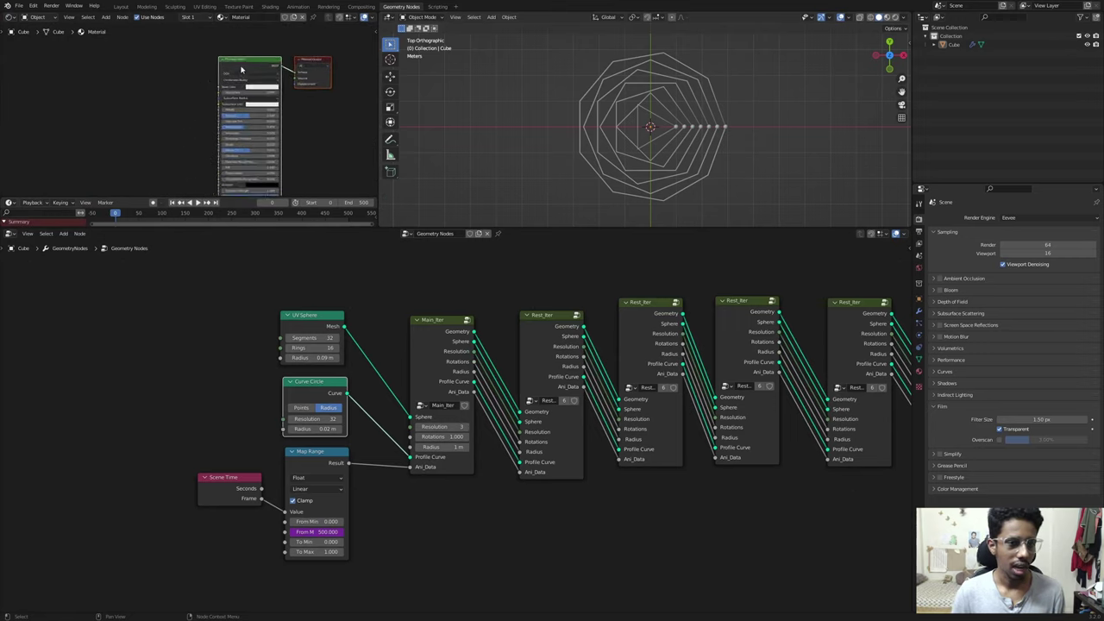
{"action": "key", "text": "x"}
{"action": "key", "text": "shift+a"}
{"action": "type", "text": "rgb"}
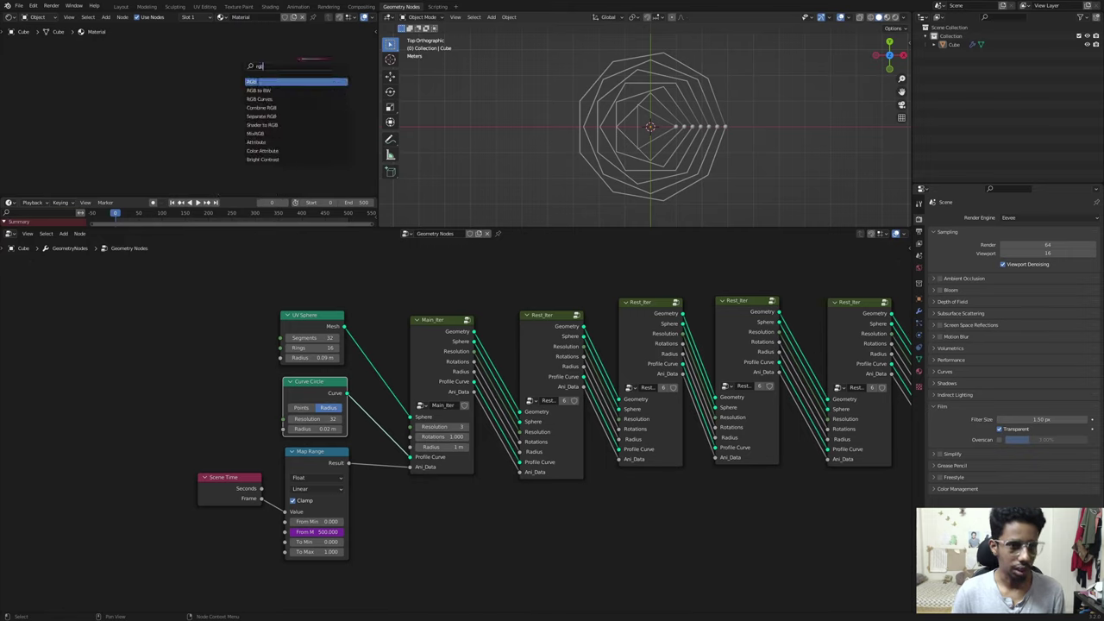
{"action": "left_click", "coordinate": [255, 83]}
{"action": "left_click_drag", "start_coordinate": [207, 106], "coordinate": [295, 72]}
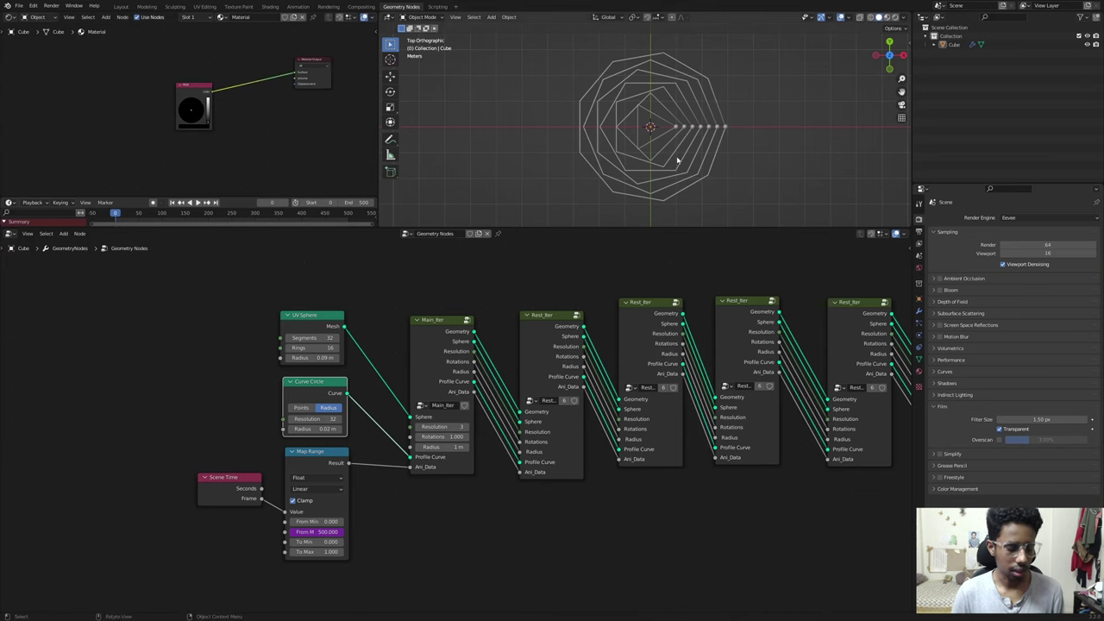
Step: Insert a Set Material node using Material between UV Sphere and Main_Iter, and preview the spheres in rendered shading
{"action": "scroll", "coordinate": [289, 304], "scroll_direction": "up", "scroll_amount": 1}
{"action": "scroll", "coordinate": [288, 304], "scroll_direction": "up", "scroll_amount": 1}
{"action": "scroll", "coordinate": [385, 385], "scroll_direction": "down", "scroll_amount": 6}
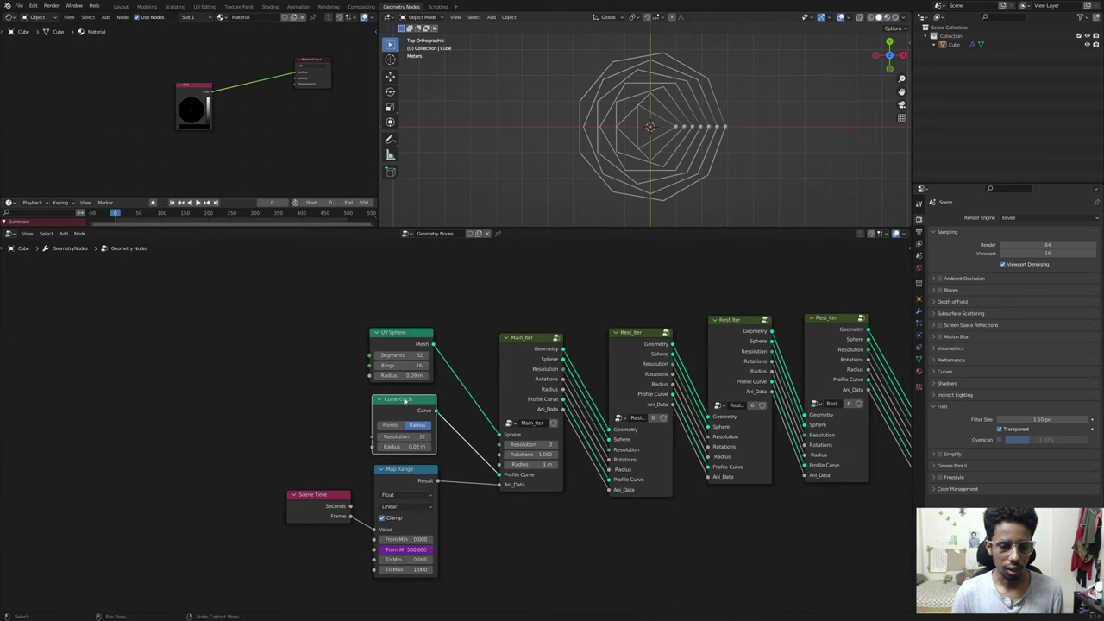
{"action": "scroll", "coordinate": [406, 399], "scroll_direction": "up", "scroll_amount": 3}
{"action": "left_click_drag", "start_coordinate": [402, 320], "coordinate": [383, 316]}
{"action": "key", "text": "shift+a"}
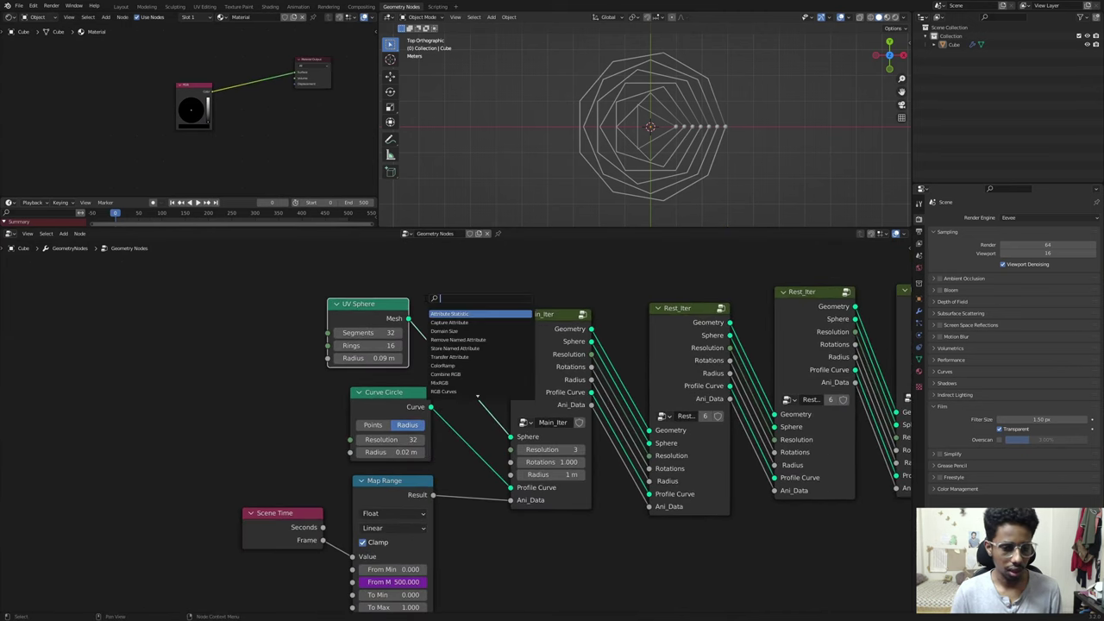
{"action": "type", "text": "sma"}
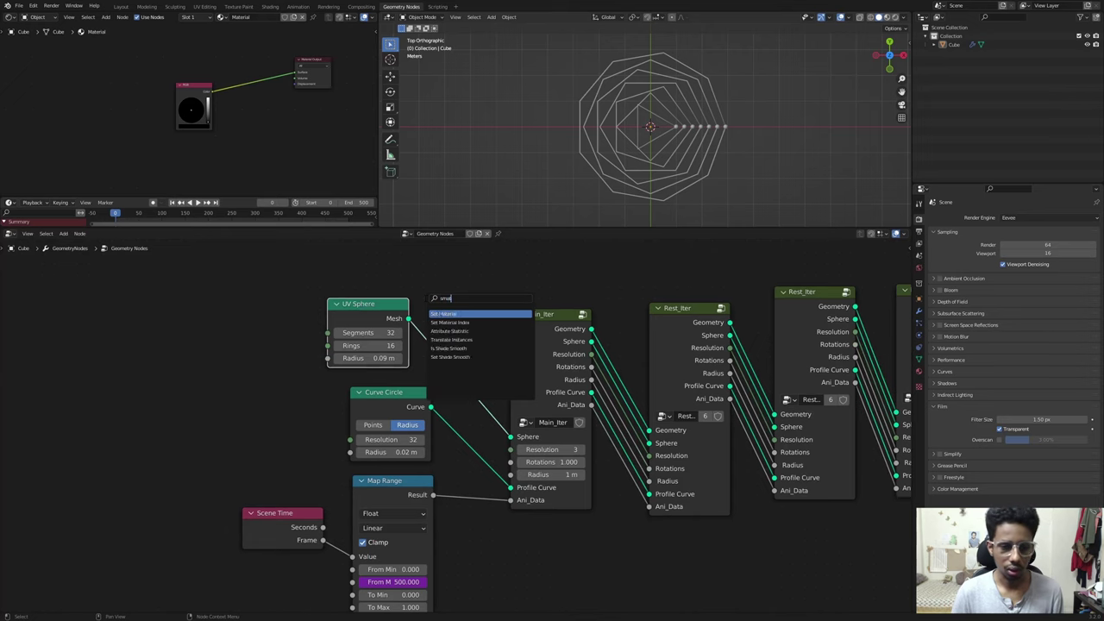
{"action": "key", "text": "Return"}
{"action": "left_click", "coordinate": [493, 345]}
{"action": "left_click", "coordinate": [466, 374]}
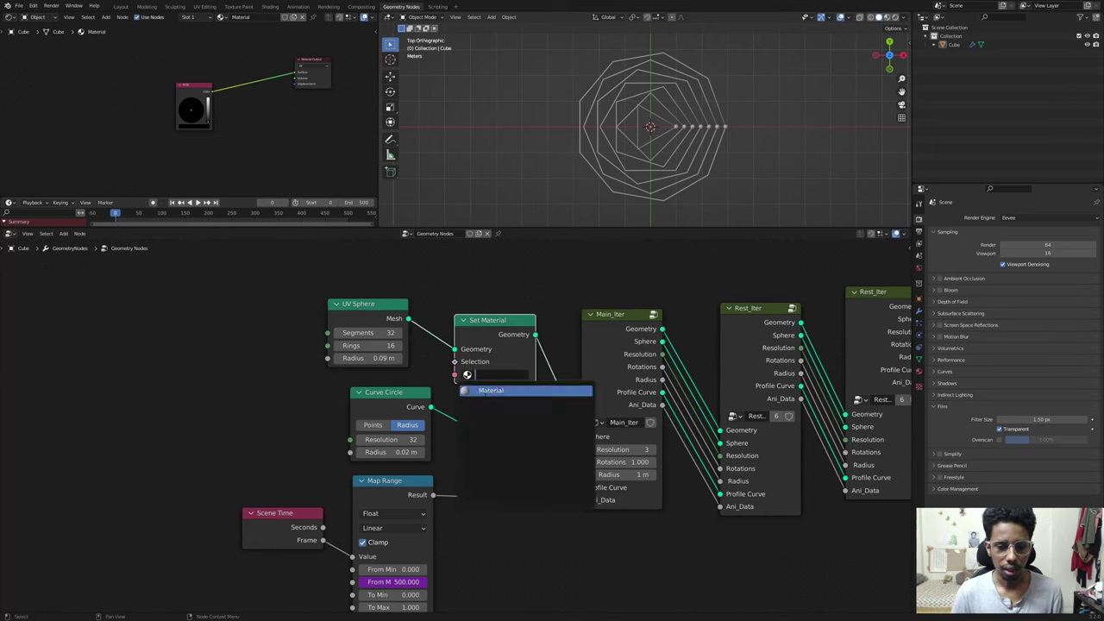
{"action": "left_click", "coordinate": [490, 391]}
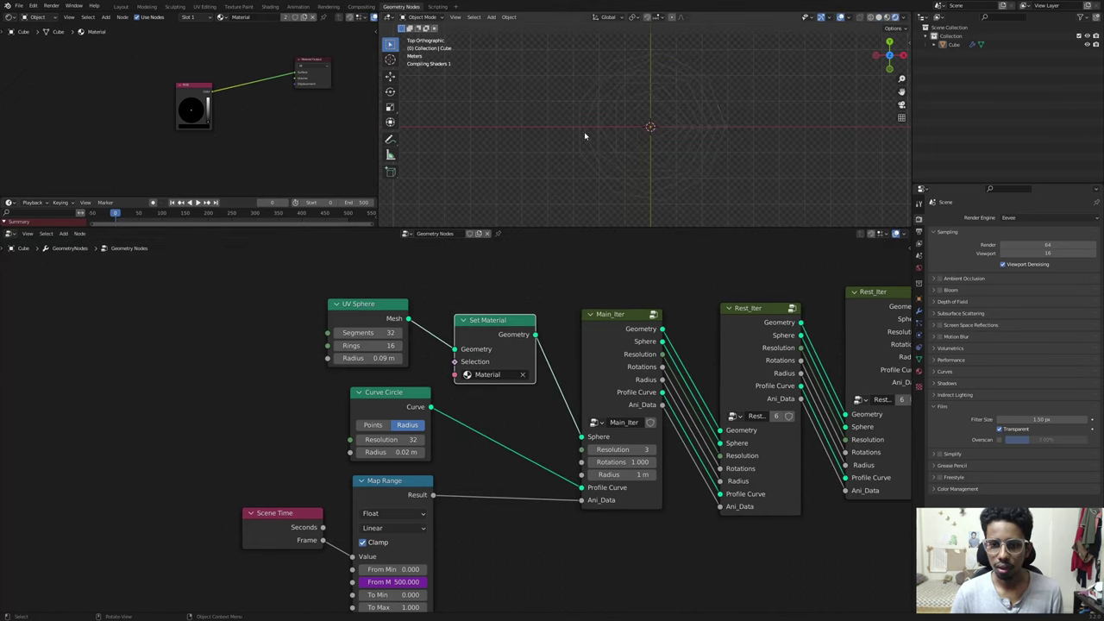
{"action": "scroll", "coordinate": [585, 135], "scroll_direction": "up", "scroll_amount": 3}
{"action": "scroll", "coordinate": [768, 118], "scroll_direction": "up", "scroll_amount": 2}
{"action": "scroll", "coordinate": [759, 127], "scroll_direction": "down", "scroll_amount": 4}
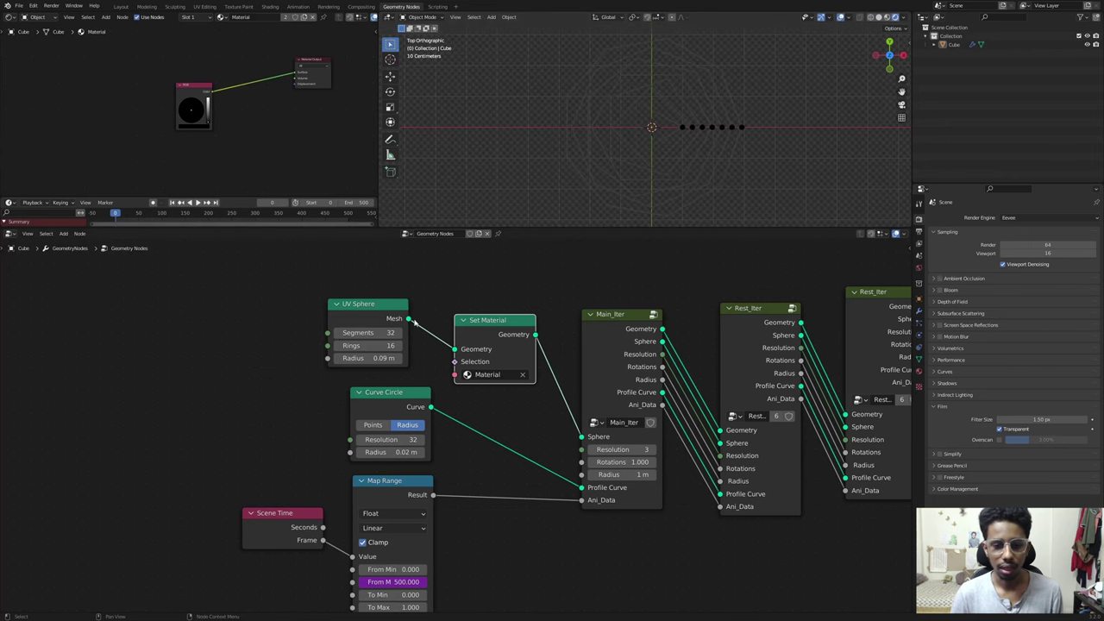
Step: Try a duplicate of the Set Material node between Curve Circle and Main_Iter's Profile Curve input
{"action": "left_click_drag", "start_coordinate": [391, 435], "coordinate": [373, 432]}
{"action": "scroll", "coordinate": [437, 337], "scroll_direction": "down", "scroll_amount": 4}
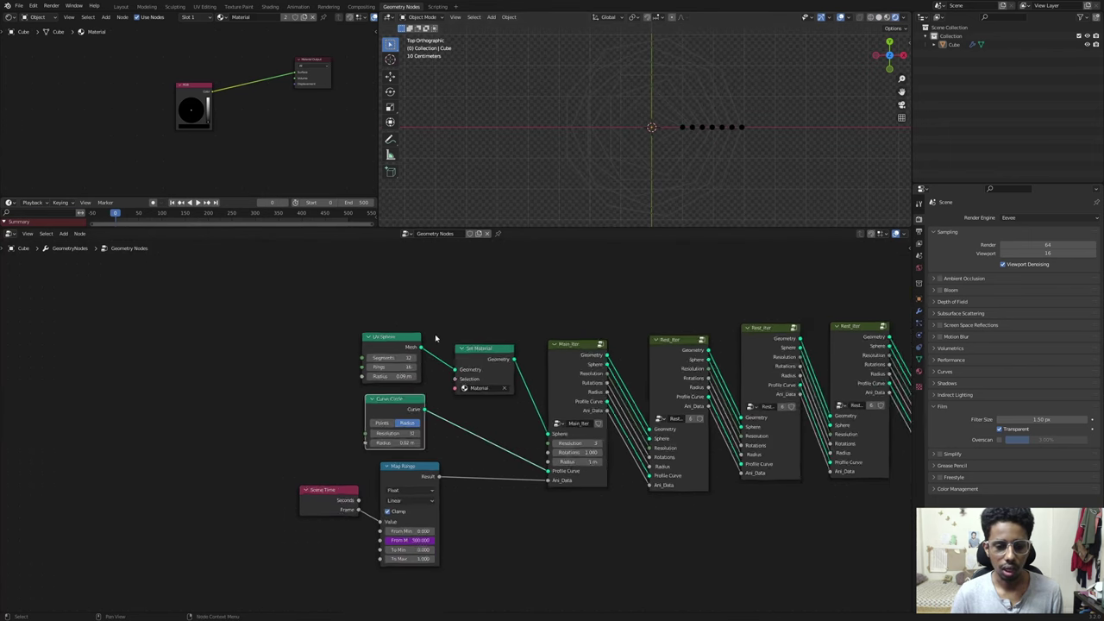
{"action": "scroll", "coordinate": [471, 331], "scroll_direction": "up", "scroll_amount": 4}
{"action": "left_click", "coordinate": [487, 326]}
{"action": "key", "text": "shift+d"}
{"action": "left_click", "coordinate": [497, 420]}
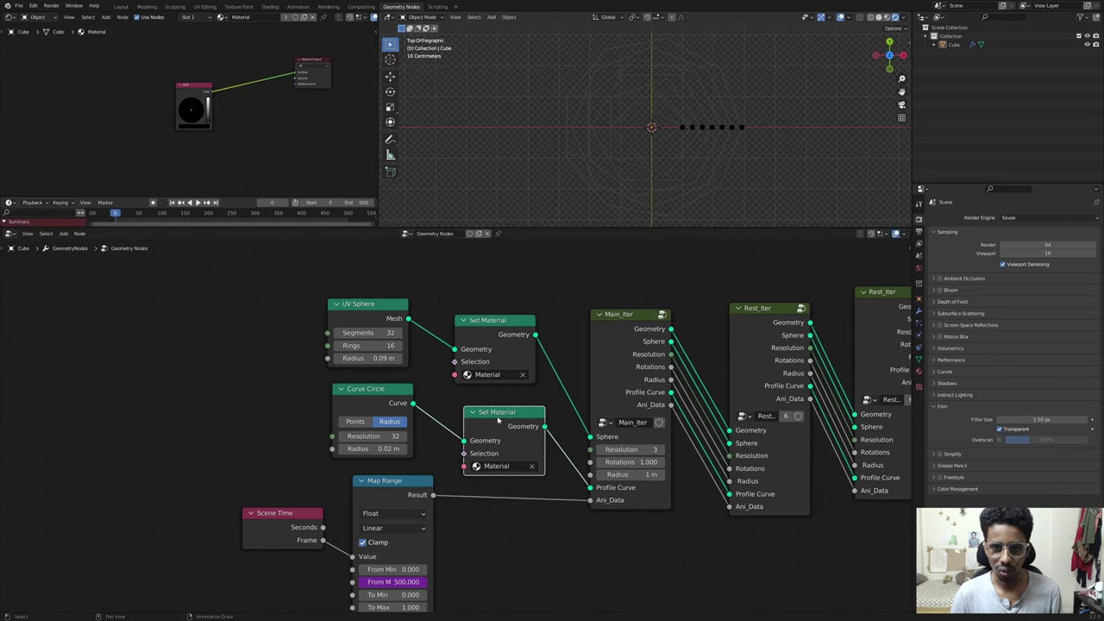
Step: Inside the Main_Iter group, insert a Set Material node using Material between Curve to Mesh and Join Geometry, and leave the group
{"action": "left_click", "coordinate": [616, 340]}
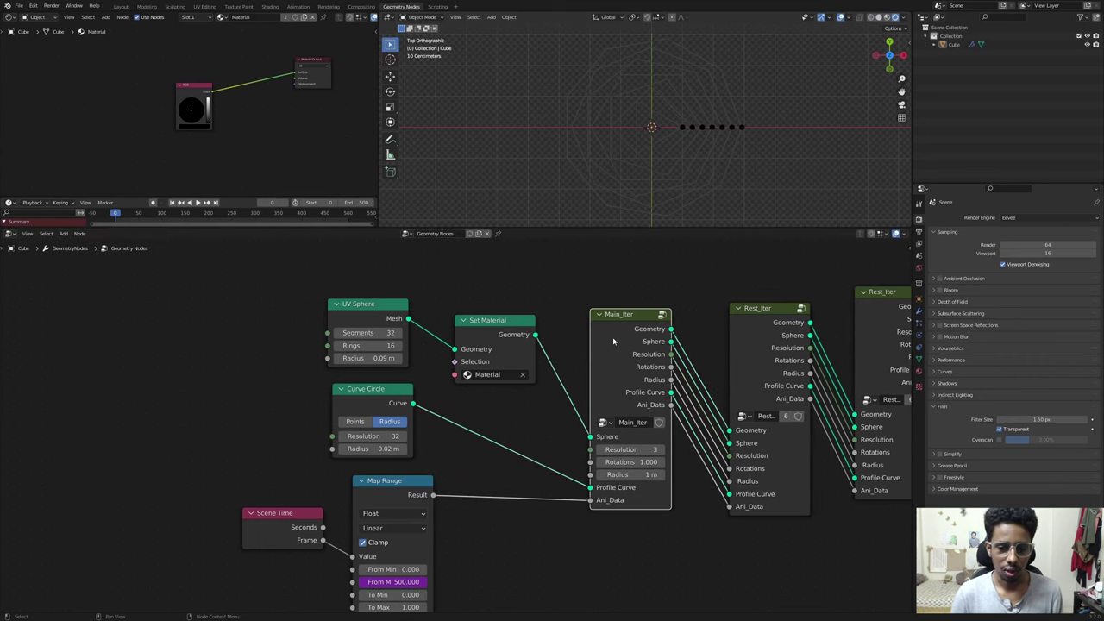
{"action": "key", "text": "Tab"}
{"action": "scroll", "coordinate": [519, 349], "scroll_direction": "up", "scroll_amount": 2}
{"action": "left_click_drag", "start_coordinate": [504, 406], "coordinate": [420, 445]}
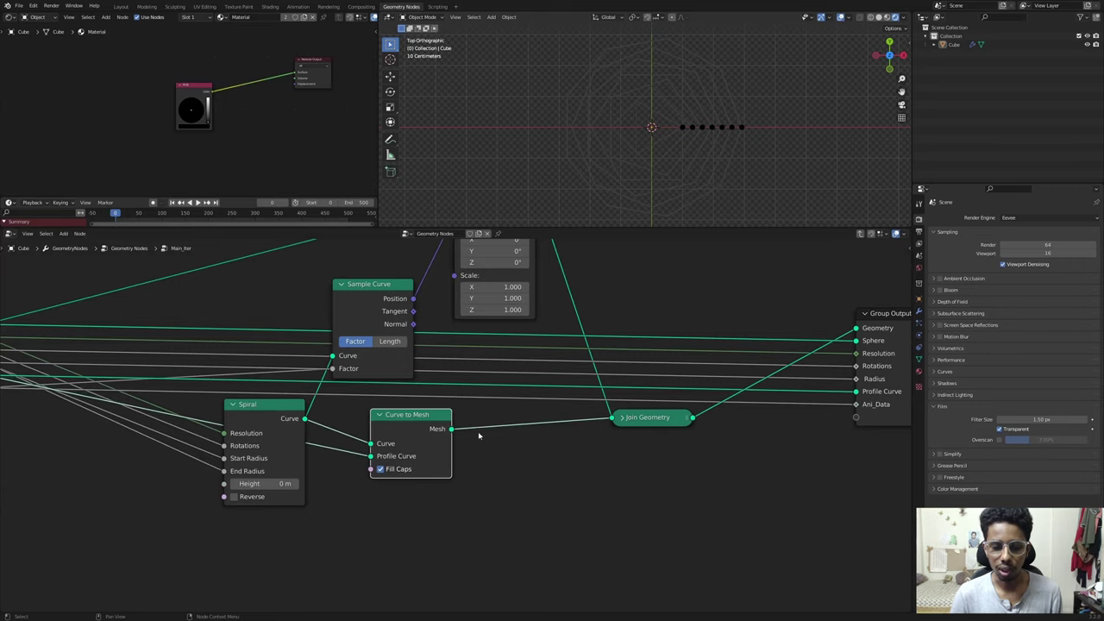
{"action": "key", "text": "shift+a"}
{"action": "type", "text": "ama"}
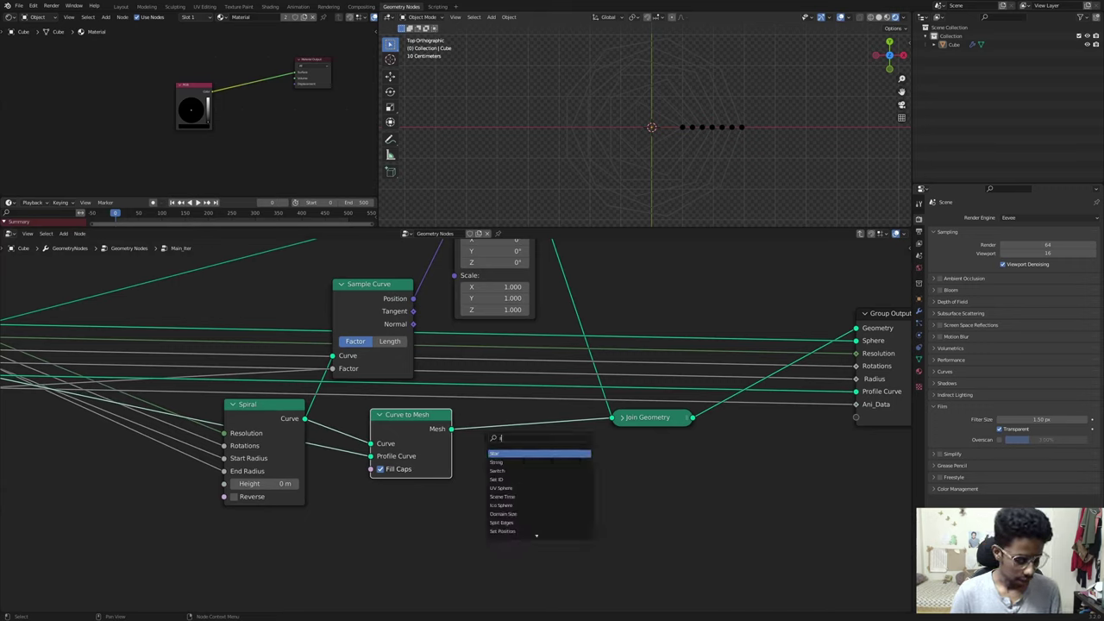
{"action": "key", "text": "Return"}
{"action": "left_click", "coordinate": [526, 449]}
{"action": "left_click", "coordinate": [510, 477]}
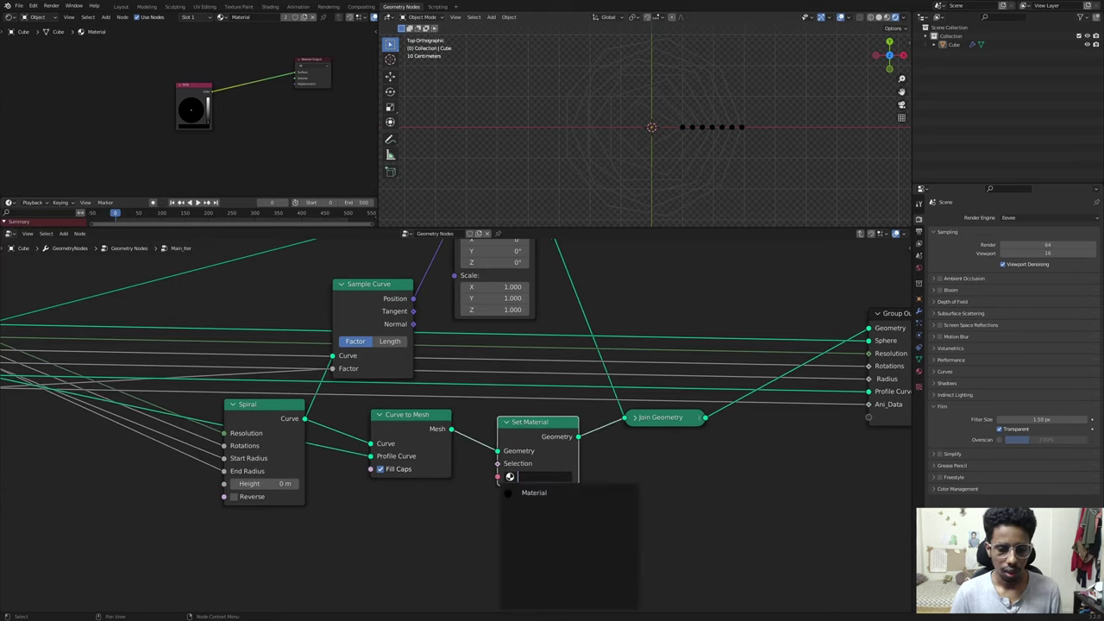
{"action": "left_click", "coordinate": [526, 493]}
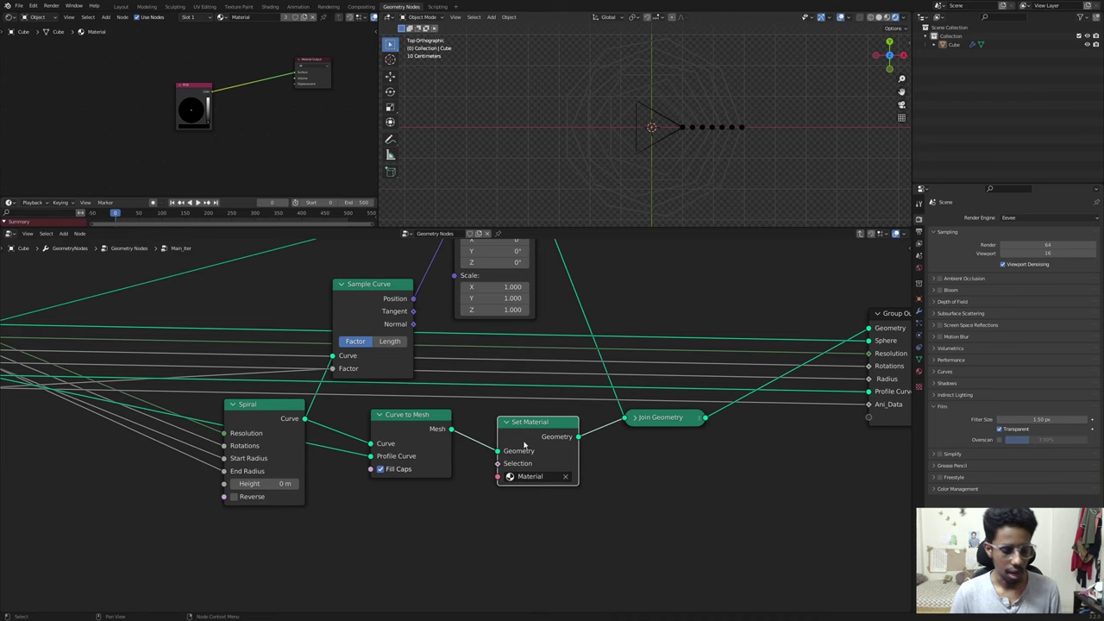
{"action": "key", "text": "Tab"}
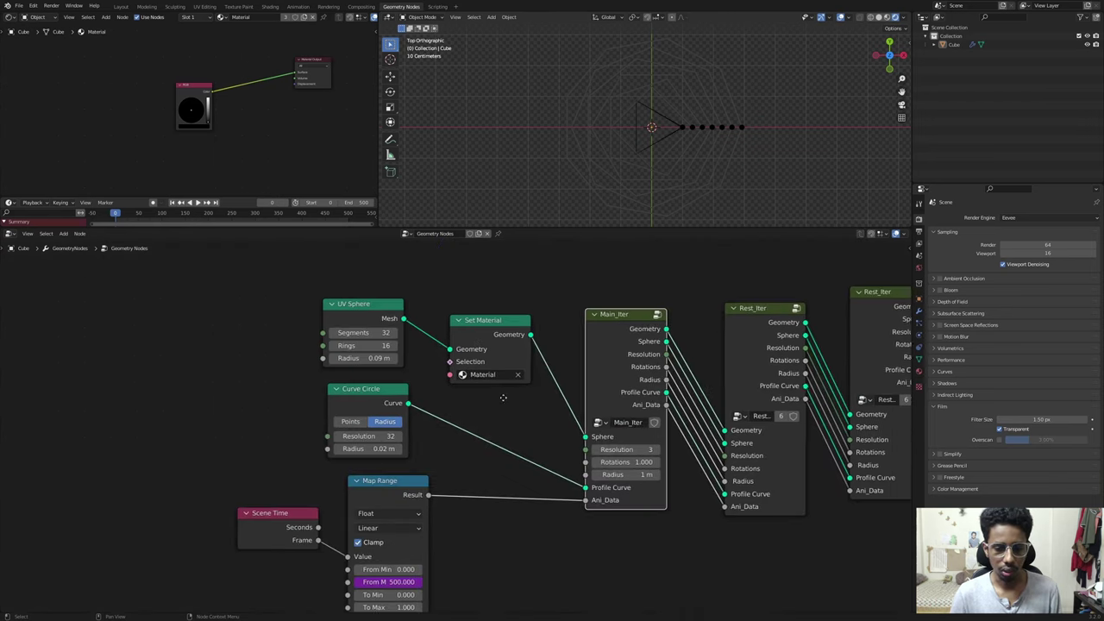
Step: Paste the Set Material node between Curve to Mesh and Join Geometry inside the Rest_Iter group, leave the group and save the file
{"action": "left_click", "coordinate": [670, 337]}
{"action": "key", "text": "Tab"}
{"action": "middle_click_drag", "start_coordinate": [796, 491], "coordinate": [624, 394]}
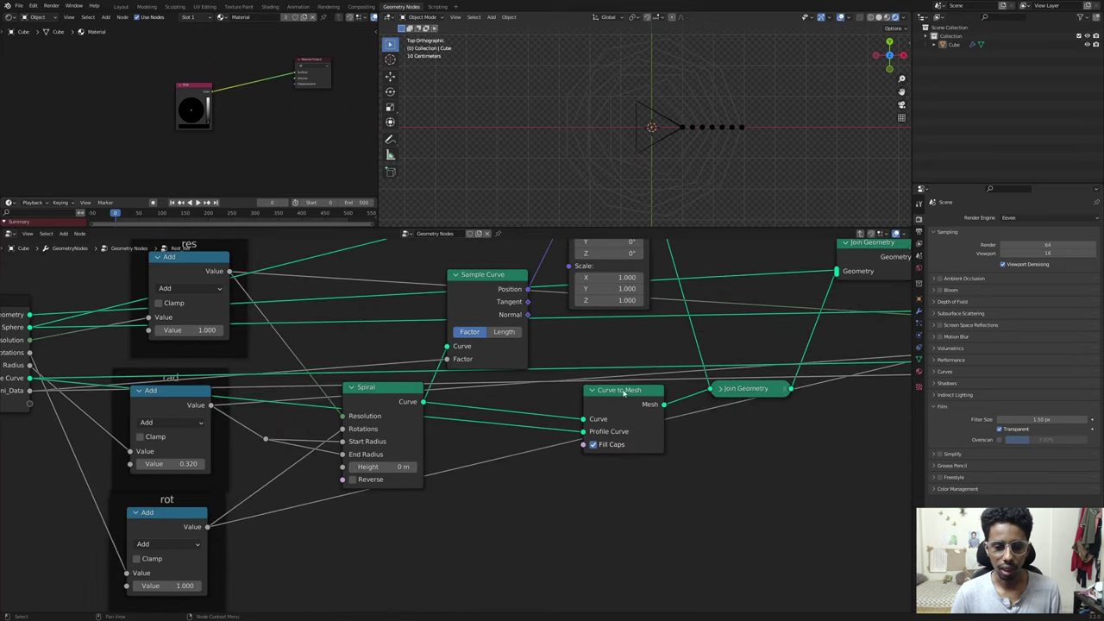
{"action": "left_click_drag", "start_coordinate": [624, 394], "coordinate": [502, 414]}
{"action": "left_click_drag", "start_coordinate": [731, 388], "coordinate": [764, 422]}
{"action": "left_click", "coordinate": [637, 414]}
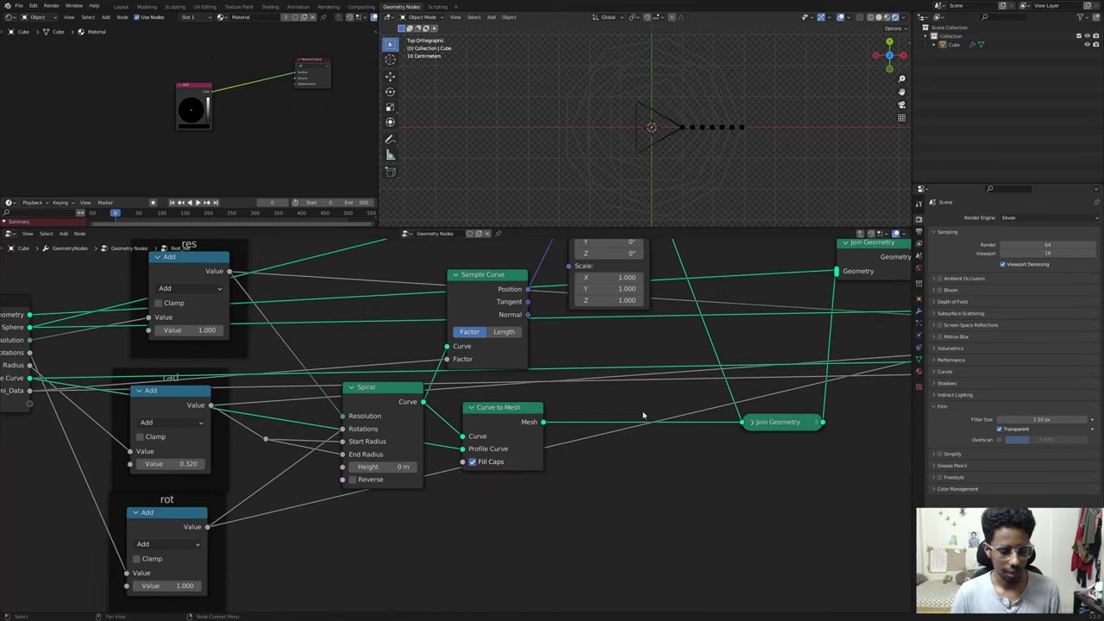
{"action": "key", "text": "ctrl+v"}
{"action": "left_click_drag", "start_coordinate": [593, 424], "coordinate": [641, 414]}
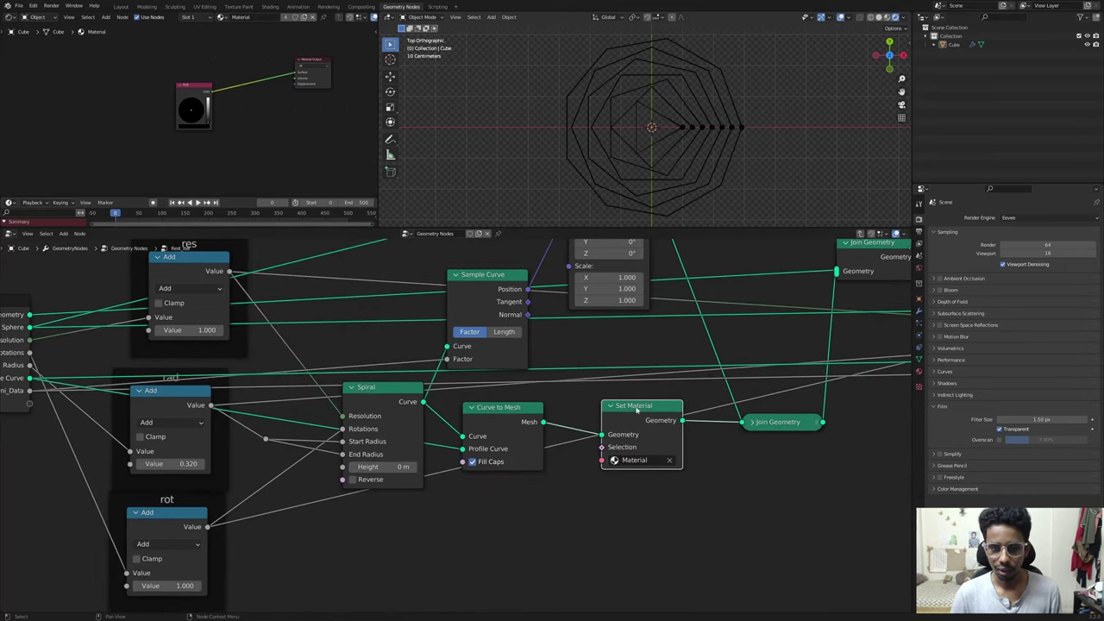
{"action": "key", "text": "Tab"}
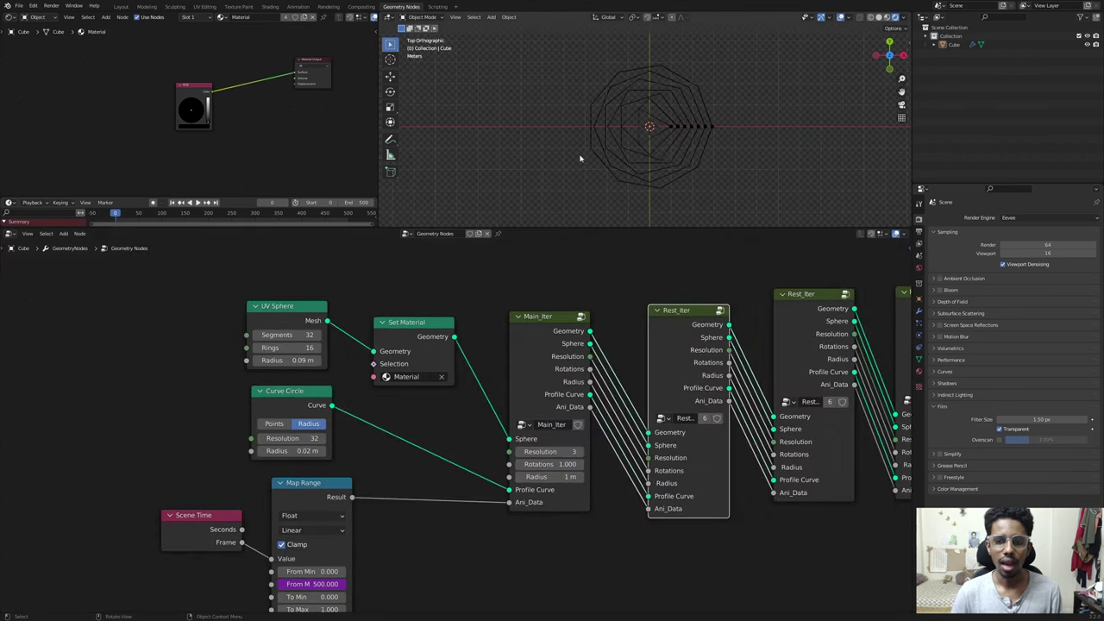
{"action": "scroll", "coordinate": [567, 122], "scroll_direction": "up", "scroll_amount": 2}
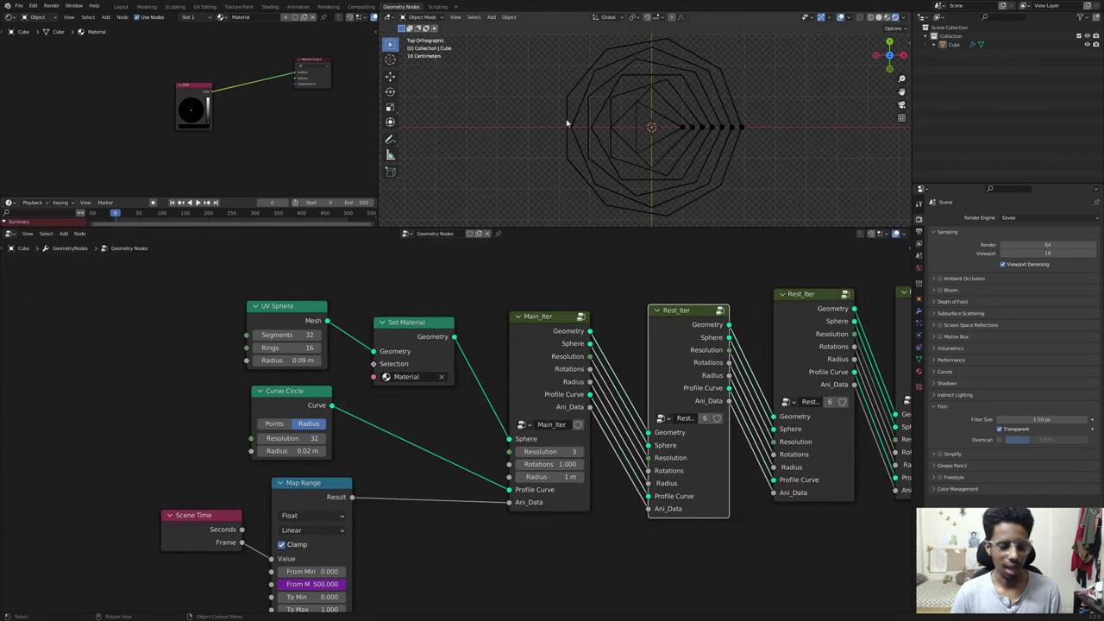
{"action": "key", "text": "ctrl+s"}
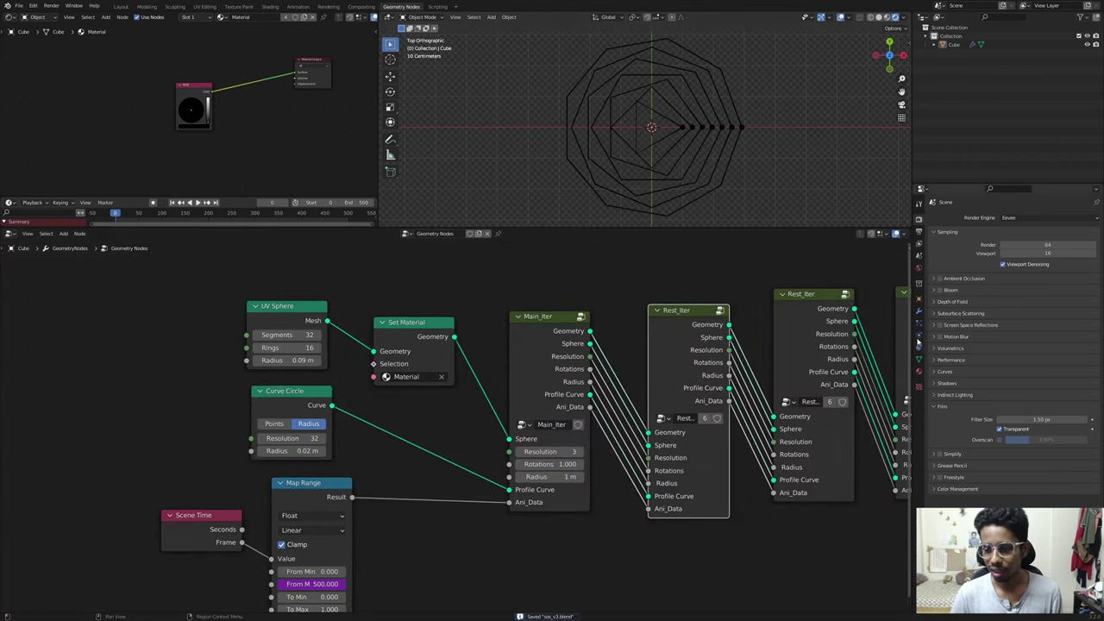
Step: Turn off the transparent film background and set the world background colour to white
{"action": "left_click", "coordinate": [1000, 430]}
{"action": "left_click", "coordinate": [919, 270]}
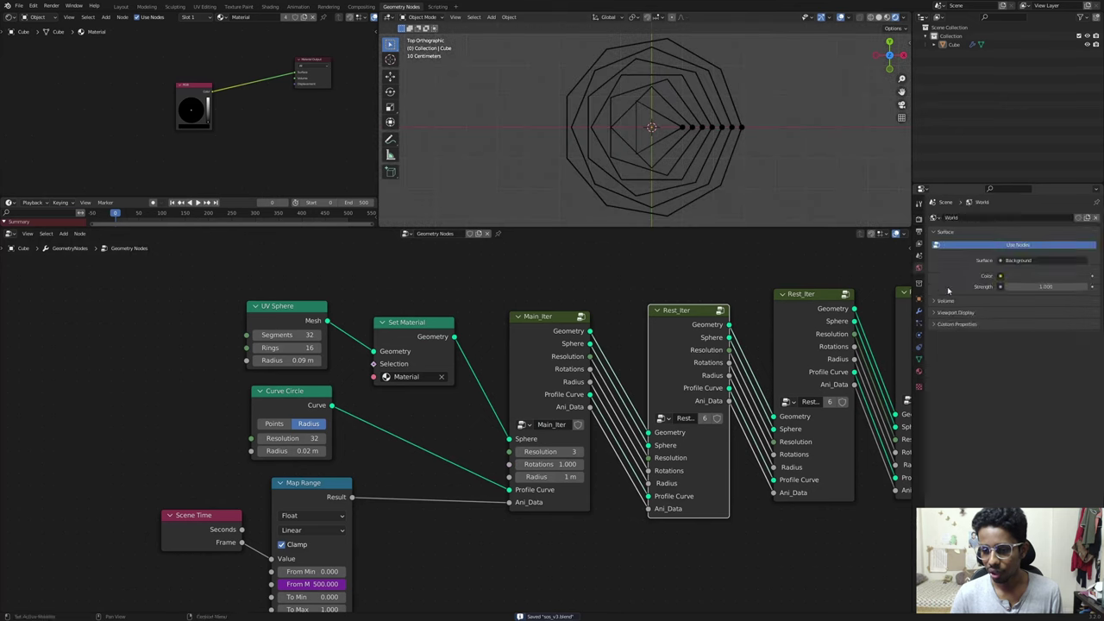
{"action": "left_click", "coordinate": [1027, 274]}
{"action": "left_click", "coordinate": [1082, 174]}
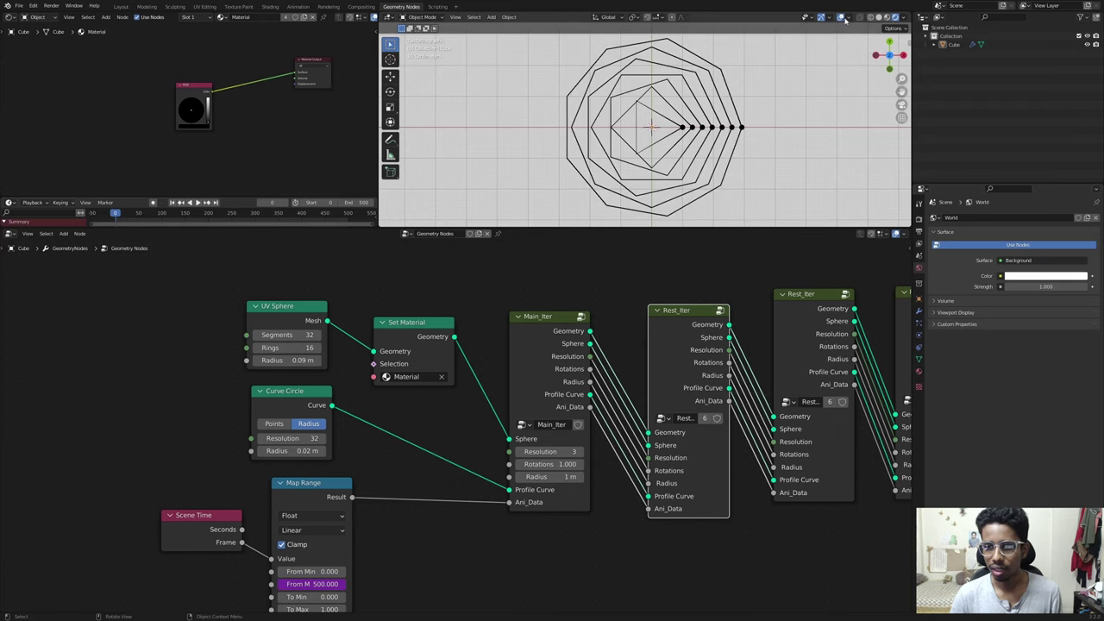
Step: Hide the viewport overlays and check the polygons in the maximized 3D view before restoring the layout
{"action": "left_click", "coordinate": [841, 18]}
{"action": "key", "text": "ctrl+space"}
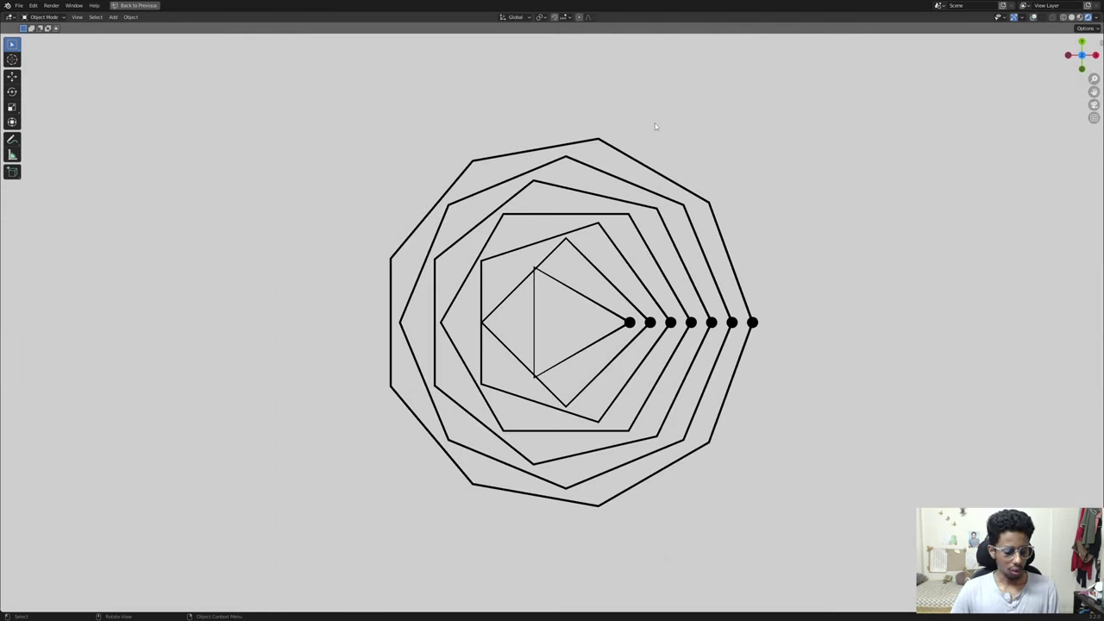
{"action": "key", "text": "ctrl+space"}
Step: Make room before Group Output and duplicate the last Rest_Iter node in the chain, placing the copy before Group Output
{"action": "scroll", "coordinate": [552, 345], "scroll_direction": "down", "scroll_amount": 5}
{"action": "middle_click_drag", "start_coordinate": [901, 321], "coordinate": [442, 370]}
{"action": "left_click_drag", "start_coordinate": [702, 391], "coordinate": [752, 398]}
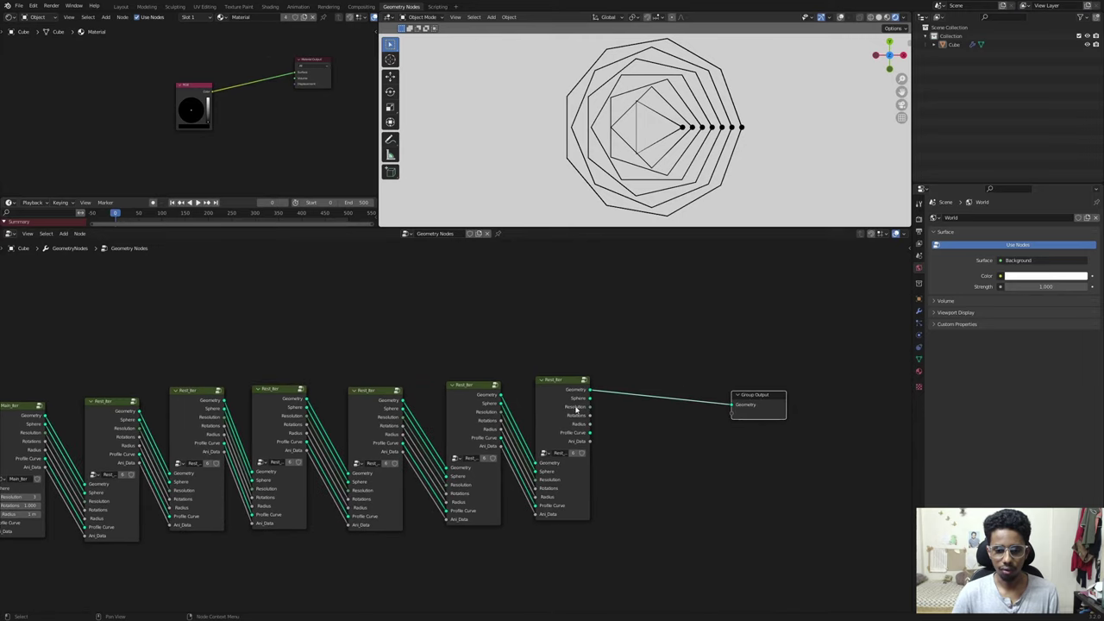
{"action": "left_click_drag", "start_coordinate": [577, 408], "coordinate": [552, 413]}
{"action": "key", "text": "Escape"}
{"action": "key", "text": "shift+d"}
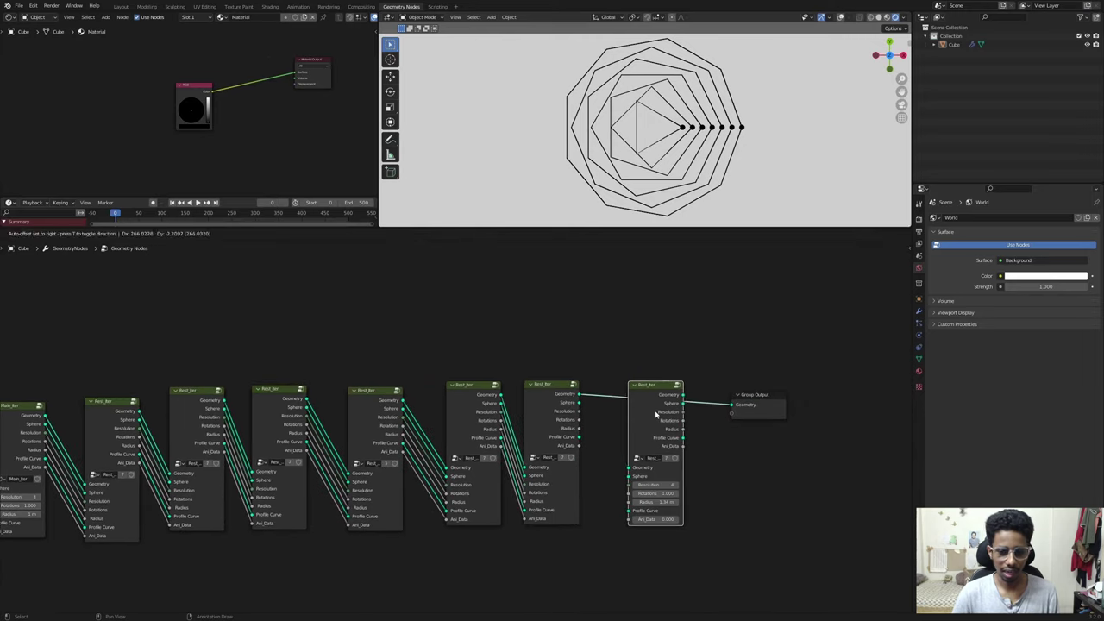
{"action": "left_click", "coordinate": [656, 414]}
Step: Link the previous Rest_Iter node's outputs to the inputs of the new copy, and space out the end of the chain
{"action": "right_click_drag", "start_coordinate": [557, 403], "coordinate": [661, 446], "text": "alt"}
{"action": "right_click_drag", "start_coordinate": [560, 416], "coordinate": [653, 446], "text": "alt"}
{"action": "right_click_drag", "start_coordinate": [551, 422], "coordinate": [643, 483], "text": "alt"}
{"action": "right_click_drag", "start_coordinate": [564, 428], "coordinate": [638, 492], "text": "alt"}
{"action": "right_click_drag", "start_coordinate": [560, 426], "coordinate": [645, 492], "text": "alt"}
{"action": "middle_click_drag", "start_coordinate": [659, 432], "coordinate": [552, 423]}
{"action": "left_click_drag", "start_coordinate": [646, 407], "coordinate": [715, 407]}
{"action": "left_click_drag", "start_coordinate": [542, 401], "coordinate": [522, 397]}
{"action": "scroll", "coordinate": [587, 164], "scroll_direction": "down", "scroll_amount": 2}
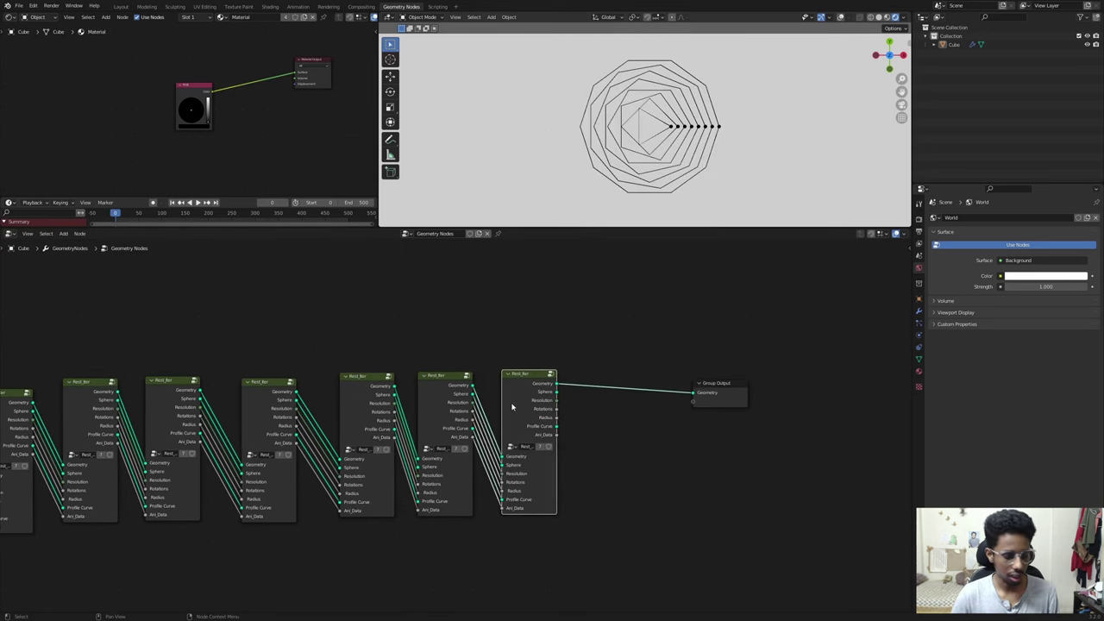
Step: Add another duplicate of Rest_Iter at the end of the chain and link all its inputs to the preceding node
{"action": "key", "text": "shift+d"}
{"action": "left_click", "coordinate": [597, 400]}
{"action": "right_click_drag", "start_coordinate": [532, 400], "coordinate": [601, 475], "text": "alt"}
{"action": "right_click_drag", "start_coordinate": [541, 419], "coordinate": [601, 485], "text": "alt"}
{"action": "right_click_drag", "start_coordinate": [544, 426], "coordinate": [604, 492], "text": "alt"}
{"action": "right_click_drag", "start_coordinate": [546, 434], "coordinate": [619, 502], "text": "alt"}
Step: Append one more linked Rest_Iter copy between the last iteration and Group Output, and save the file
{"action": "left_click_drag", "start_coordinate": [611, 380], "coordinate": [603, 401]}
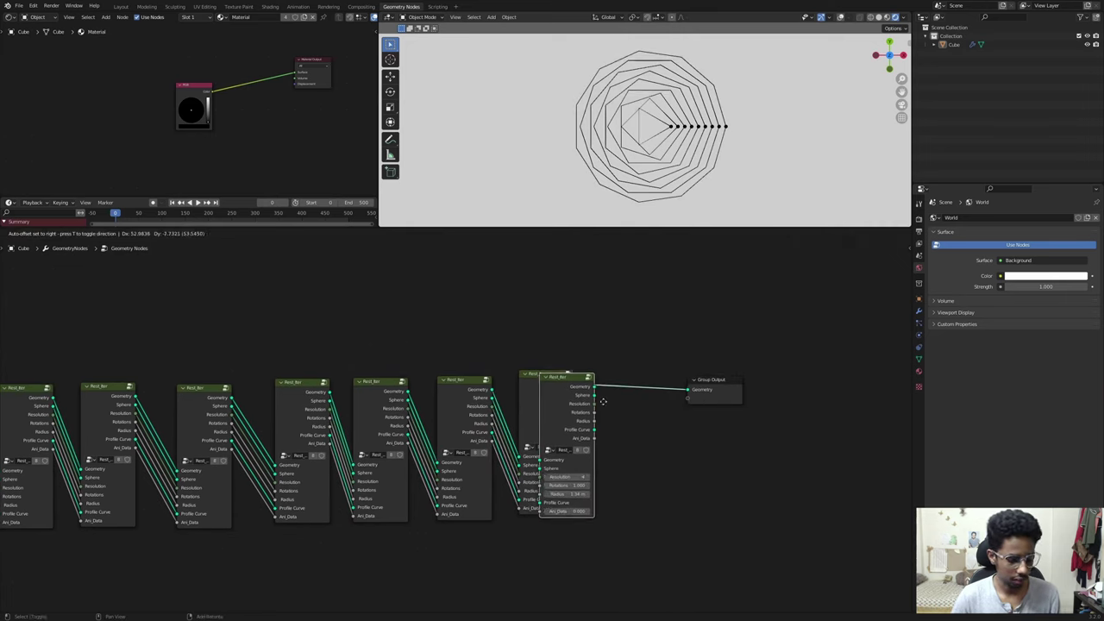
{"action": "left_click", "coordinate": [684, 401]}
{"action": "right_click_drag", "start_coordinate": [552, 401], "coordinate": [611, 479], "text": "alt"}
{"action": "right_click_drag", "start_coordinate": [542, 409], "coordinate": [614, 488], "text": "alt"}
{"action": "right_click_drag", "start_coordinate": [546, 417], "coordinate": [618, 508], "text": "alt"}
{"action": "key", "text": "ctrl+s"}
Step: Play the sphere animation in the maximized 3D view, return to the first frame and save the file
{"action": "scroll", "coordinate": [441, 375], "scroll_direction": "down", "scroll_amount": 3}
{"action": "middle_click_drag", "start_coordinate": [440, 374], "coordinate": [631, 395]}
{"action": "middle_click_drag", "start_coordinate": [299, 381], "coordinate": [471, 365]}
{"action": "scroll", "coordinate": [422, 354], "scroll_direction": "up", "scroll_amount": 1}
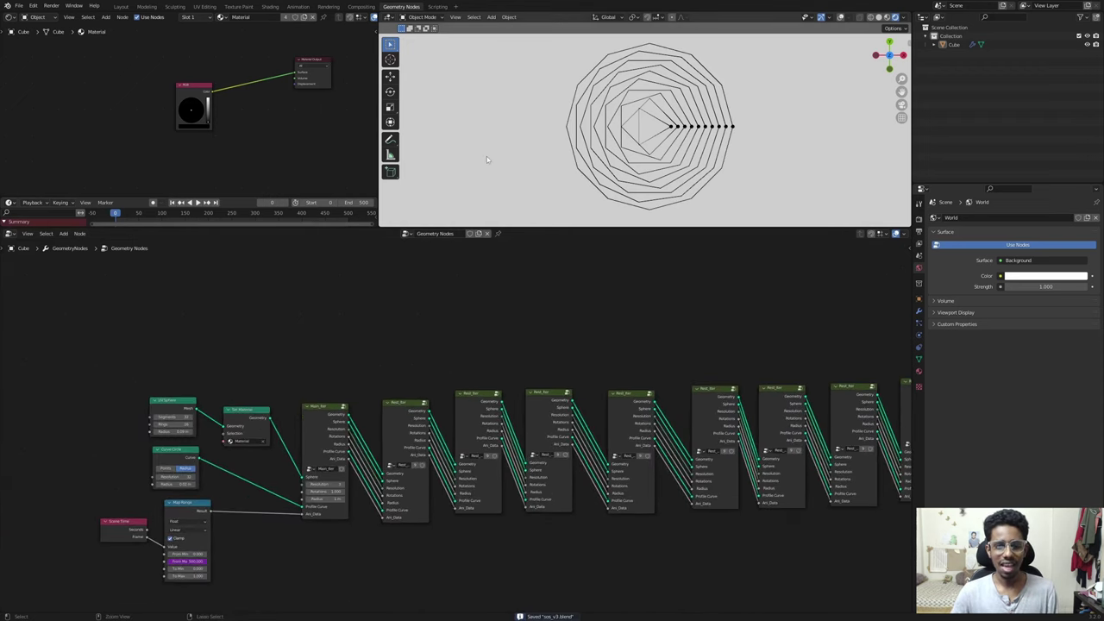
{"action": "key", "text": "ctrl+space"}
{"action": "key", "text": "space"}
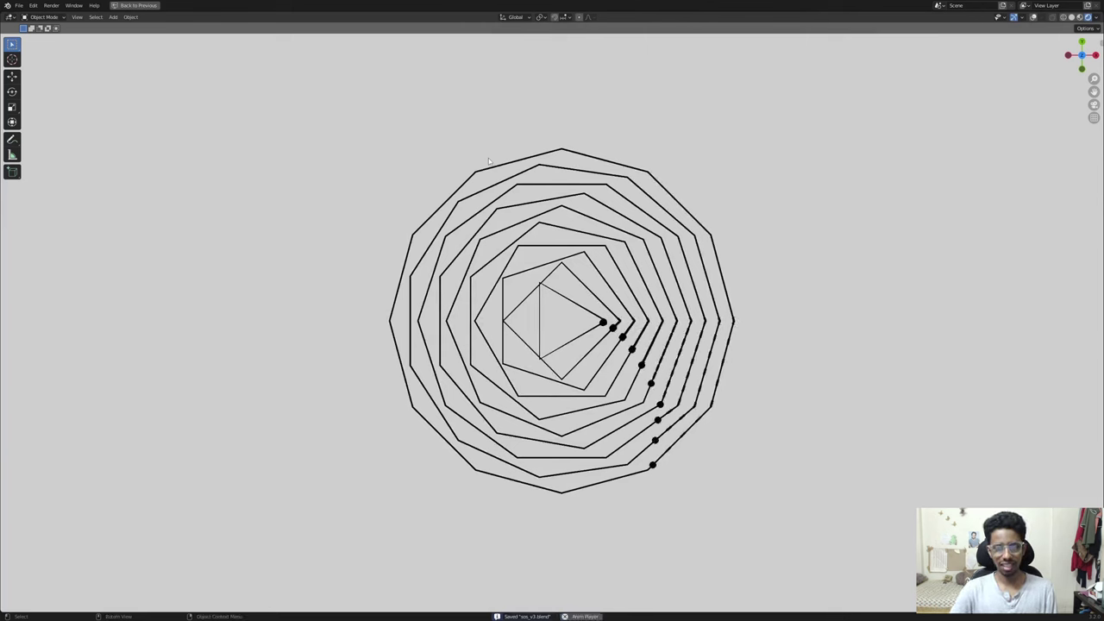
{"action": "key", "text": "ctrl+space"}
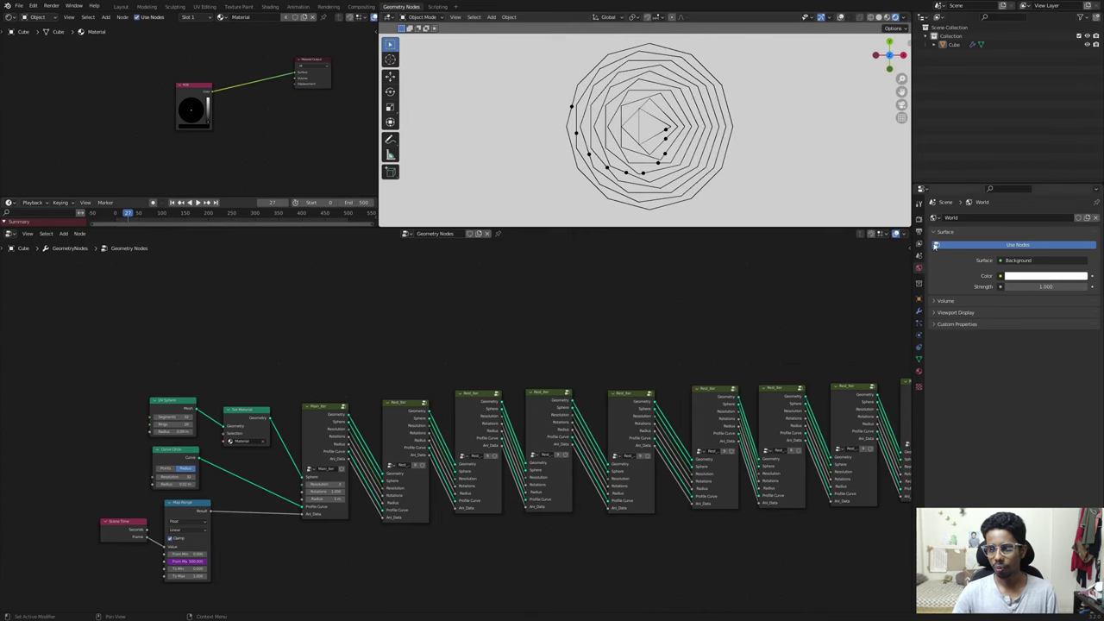
{"action": "left_click", "coordinate": [919, 218]}
{"action": "key", "text": "ctrl+space"}
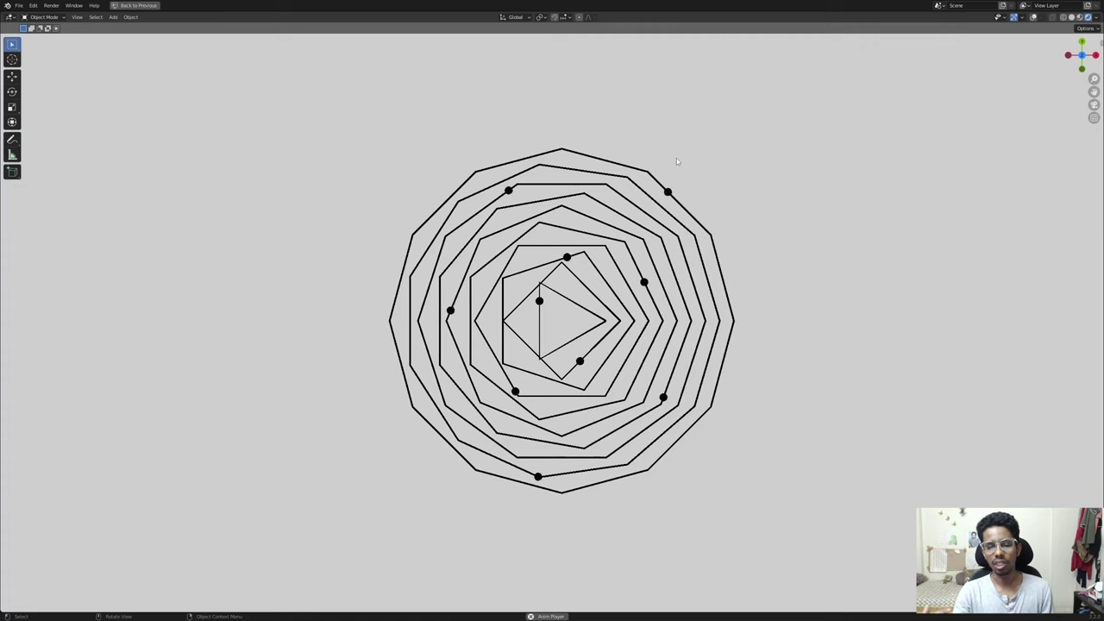
{"action": "key", "text": "Escape"}
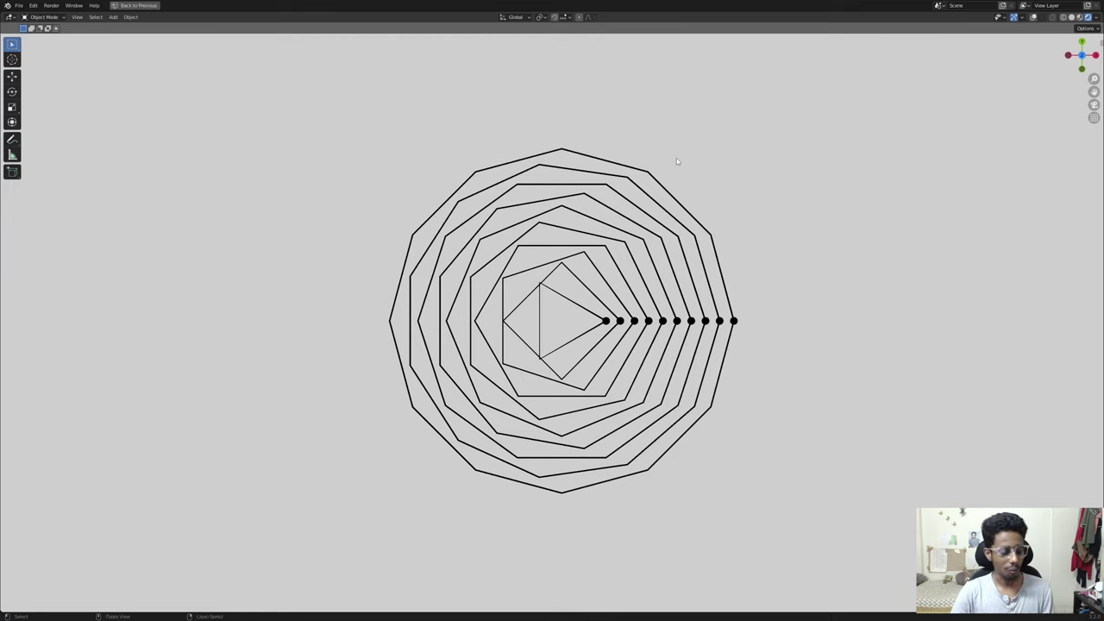
{"action": "key", "text": "ctrl+s"}
Step: Switch to the Edge browser and open beesandbombs.com to view the reference animation
{"action": "key", "text": "alt+Tab"}
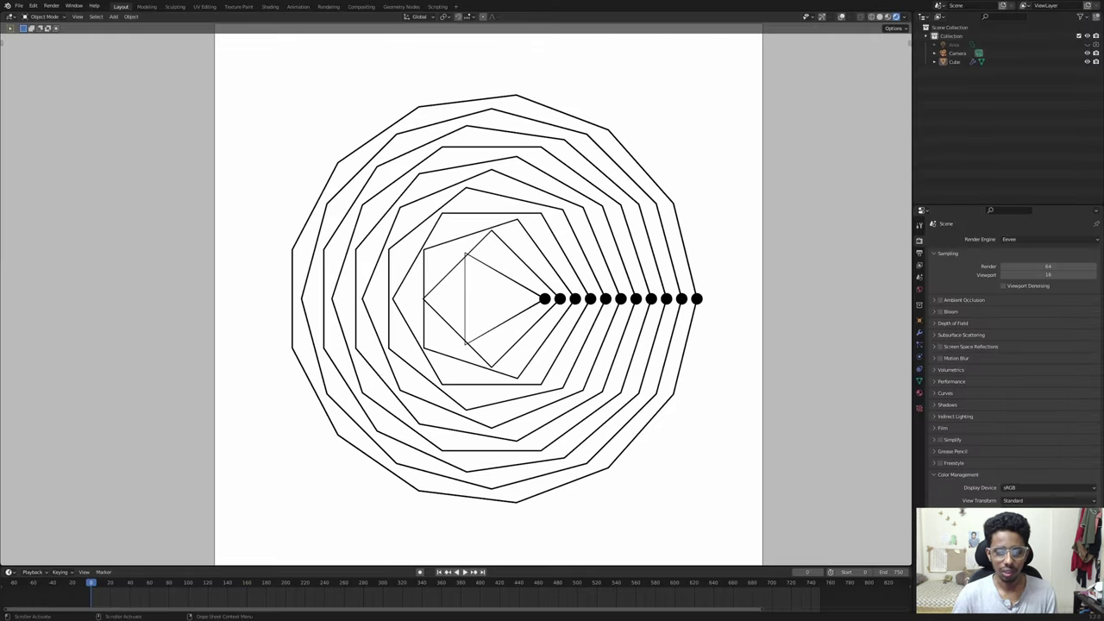
{"action": "key", "text": "super"}
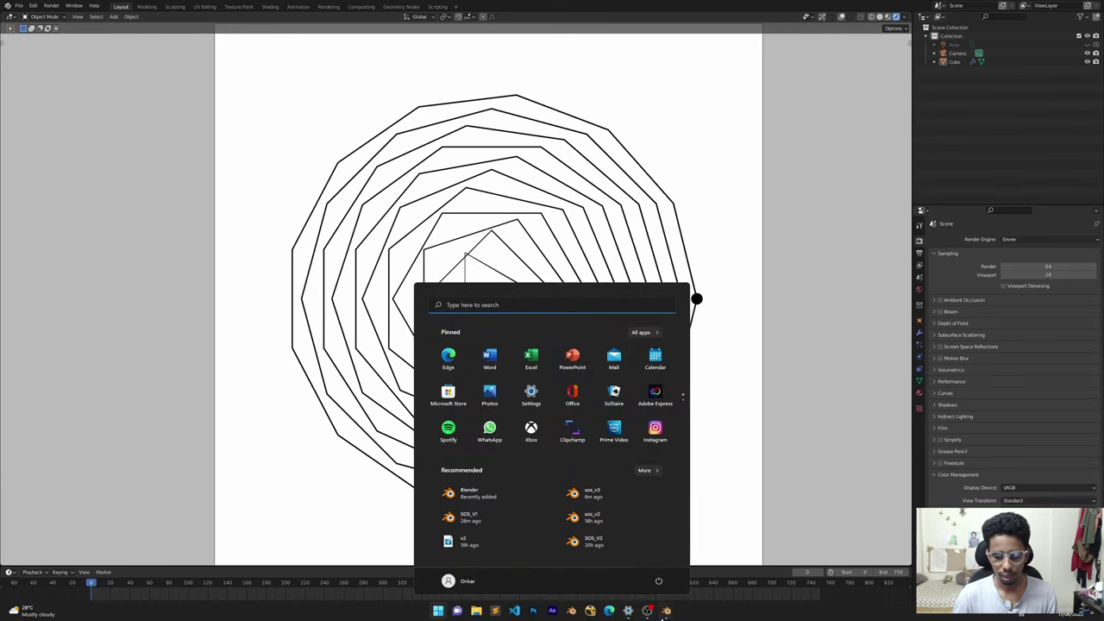
{"action": "left_click", "coordinate": [609, 609]}
{"action": "type", "text": "dav"}
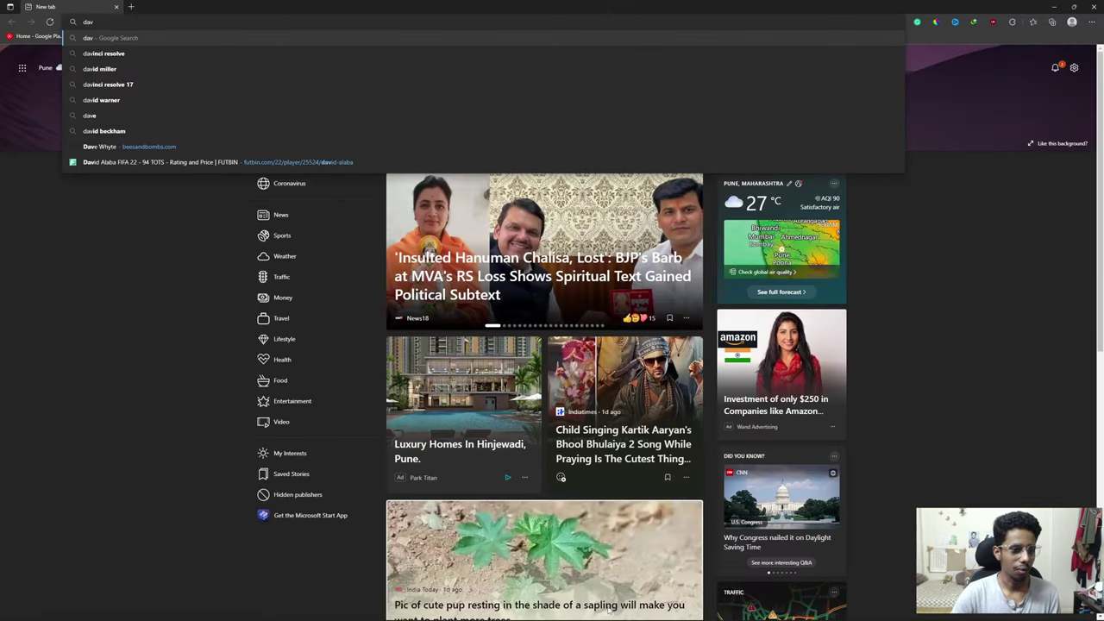
{"action": "key", "text": "Up"}
{"action": "key", "text": "Up"}
{"action": "key", "text": "Return"}
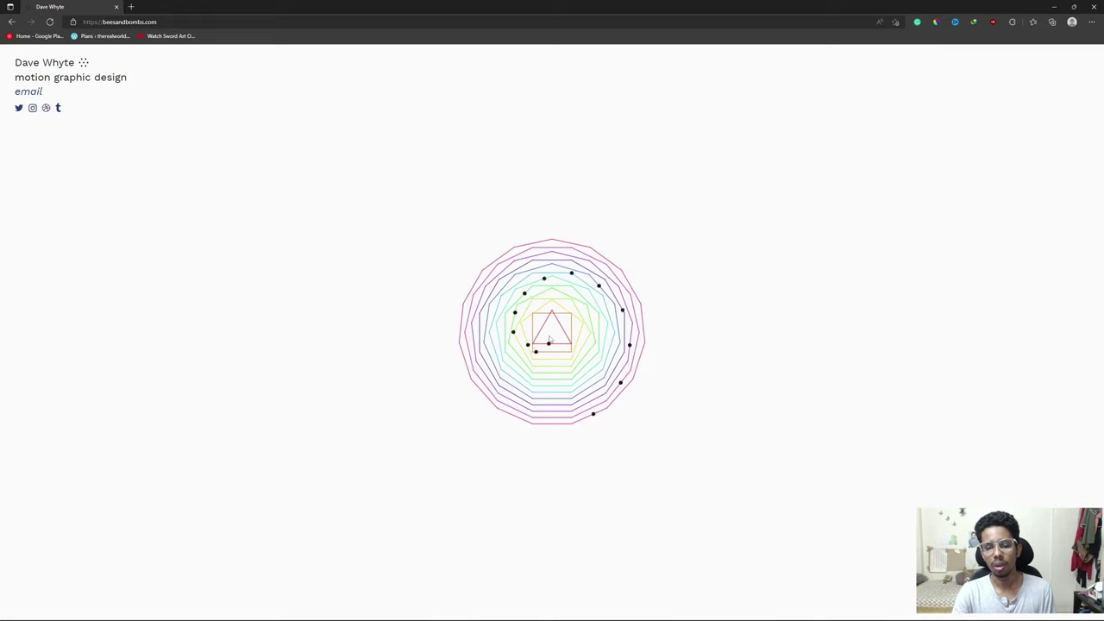
Step: Return to the sos_v3 Blender file, set the Color Management view transform to Standard and save the file
{"action": "key", "text": "alt+Tab"}
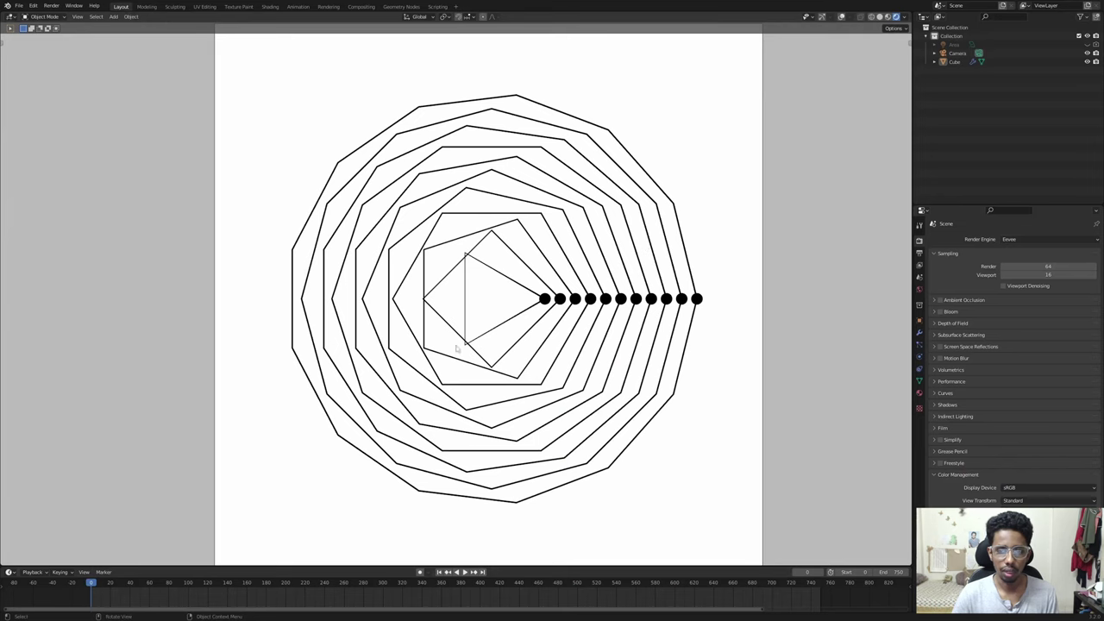
{"action": "key", "text": "alt+Tab"}
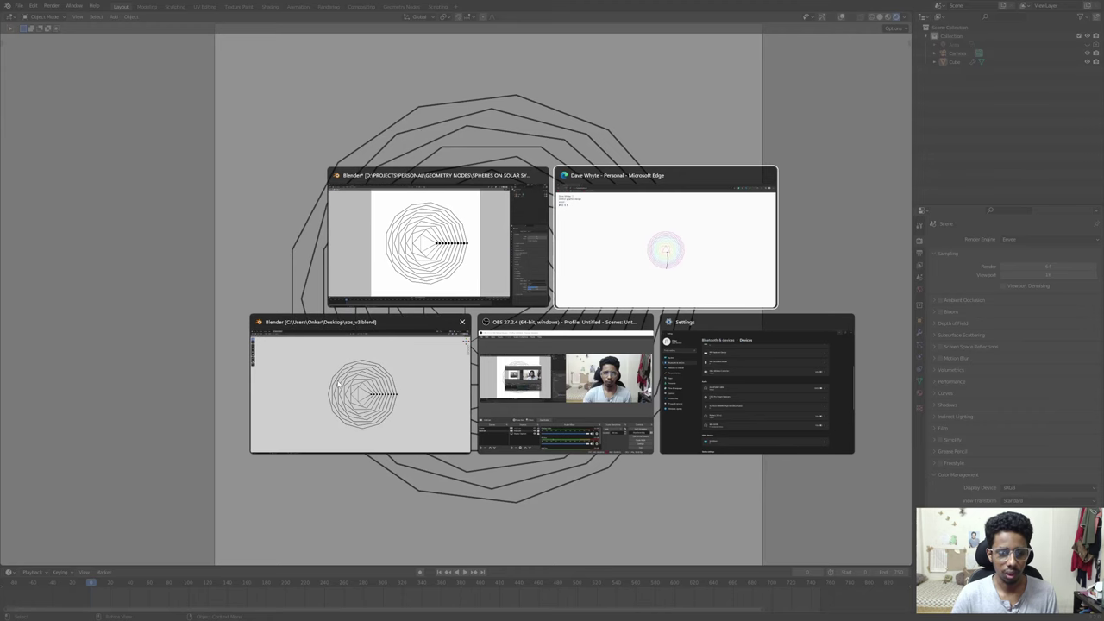
{"action": "left_click", "coordinate": [316, 344]}
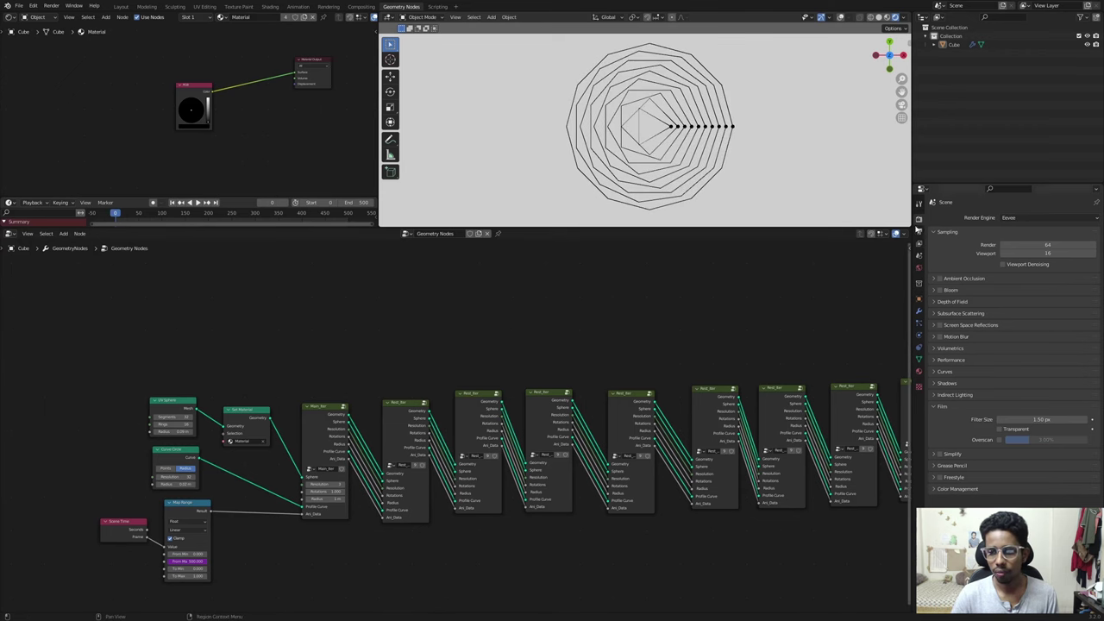
{"action": "left_click", "coordinate": [937, 489]}
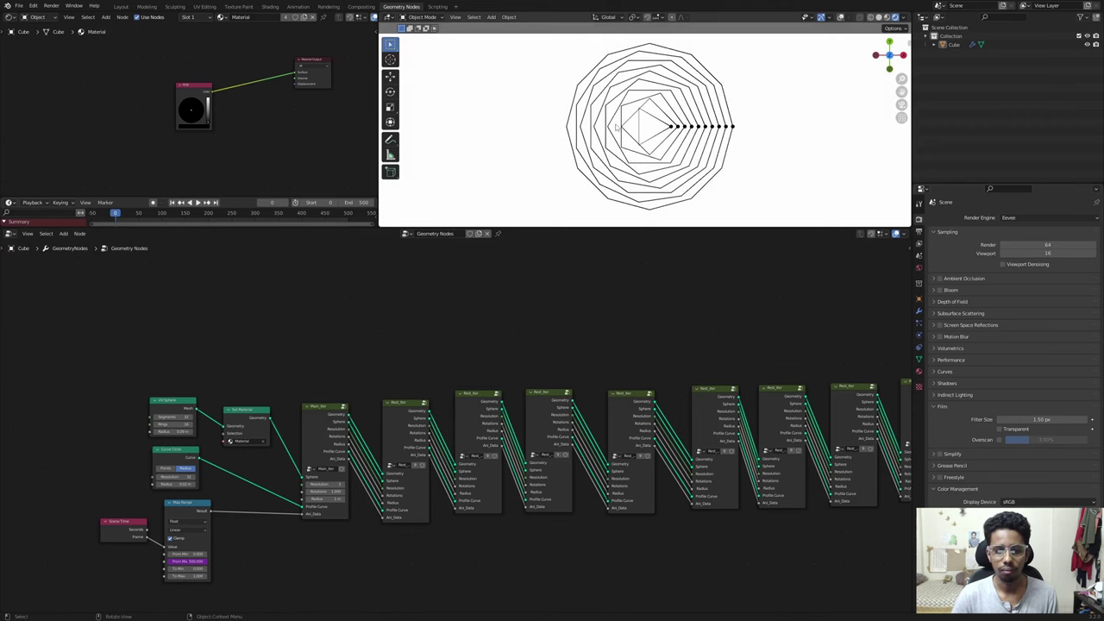
{"action": "key", "text": "ctrl+s"}
Step: Open the Main_Iter group and examine how Sample Curve feeds the Transform node's translation and positions the spheres
{"action": "scroll", "coordinate": [321, 374], "scroll_direction": "up", "scroll_amount": 5}
{"action": "left_click", "coordinate": [286, 395]}
{"action": "key", "text": "Tab"}
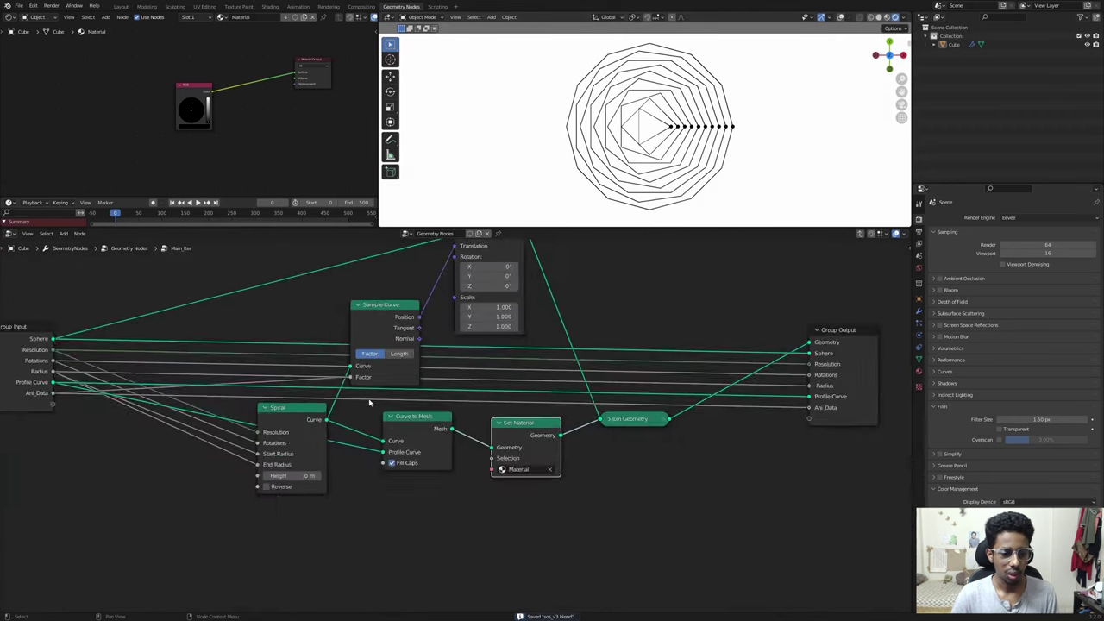
{"action": "scroll", "coordinate": [370, 402], "scroll_direction": "up", "scroll_amount": 3}
{"action": "middle_click_drag", "start_coordinate": [373, 295], "coordinate": [357, 414]}
{"action": "left_click_drag", "start_coordinate": [324, 392], "coordinate": [331, 387]}
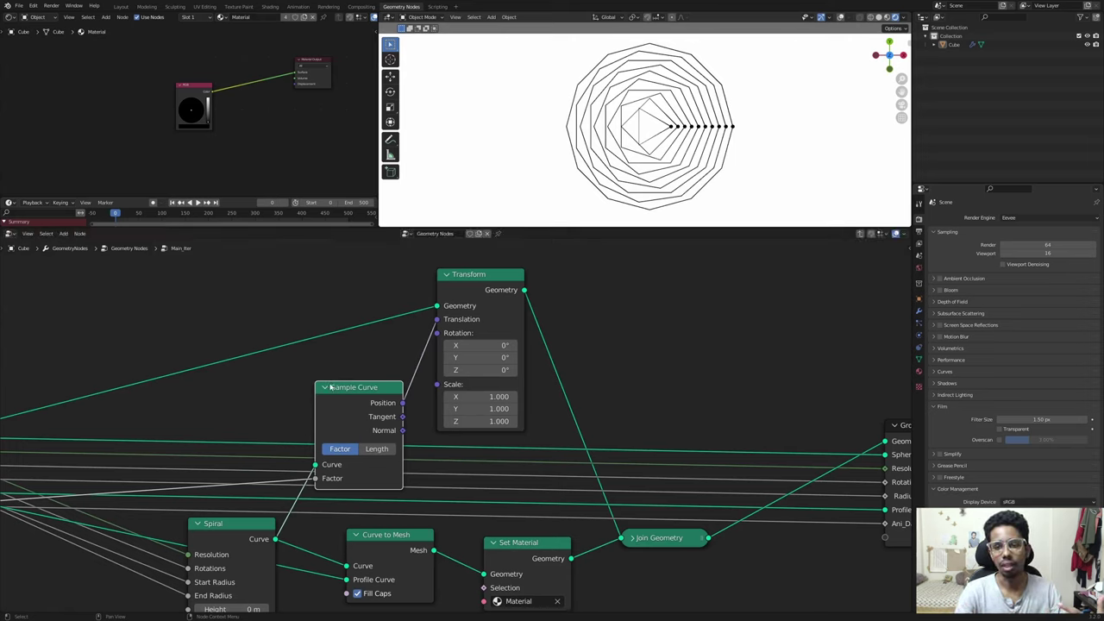
{"action": "scroll", "coordinate": [712, 131], "scroll_direction": "up", "scroll_amount": 5}
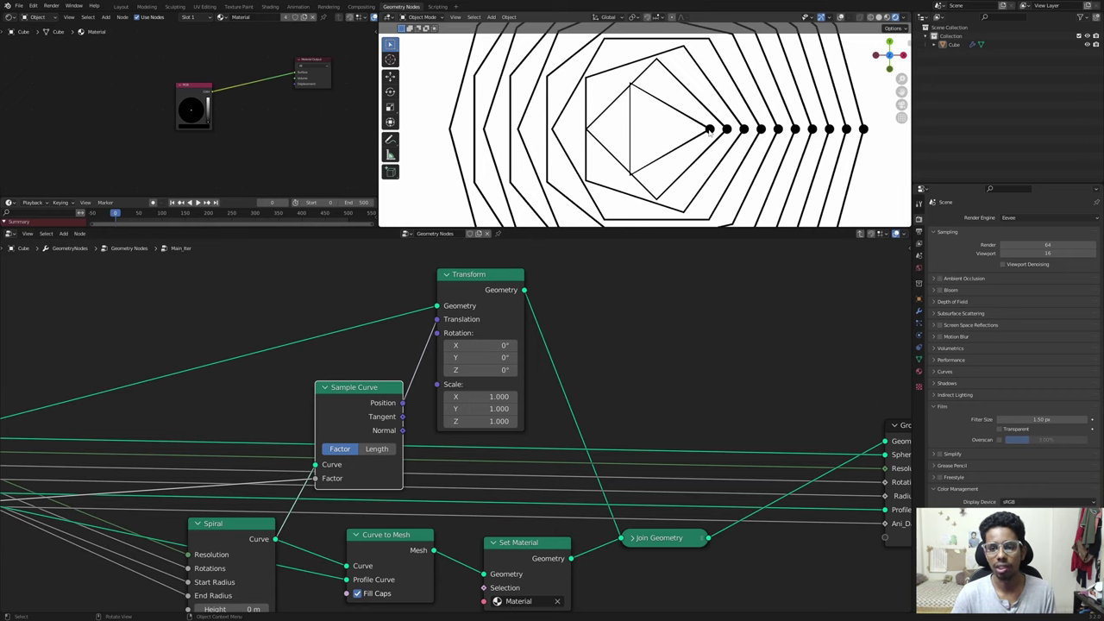
Step: Compare the polygon setup with the reference animation in the browser, and return to the sos_v3 Blender file
{"action": "key", "text": "alt+Tab"}
{"action": "key", "text": "alt+Tab"}
{"action": "key", "text": "alt+Tab"}
{"action": "key", "text": "alt+Tab"}
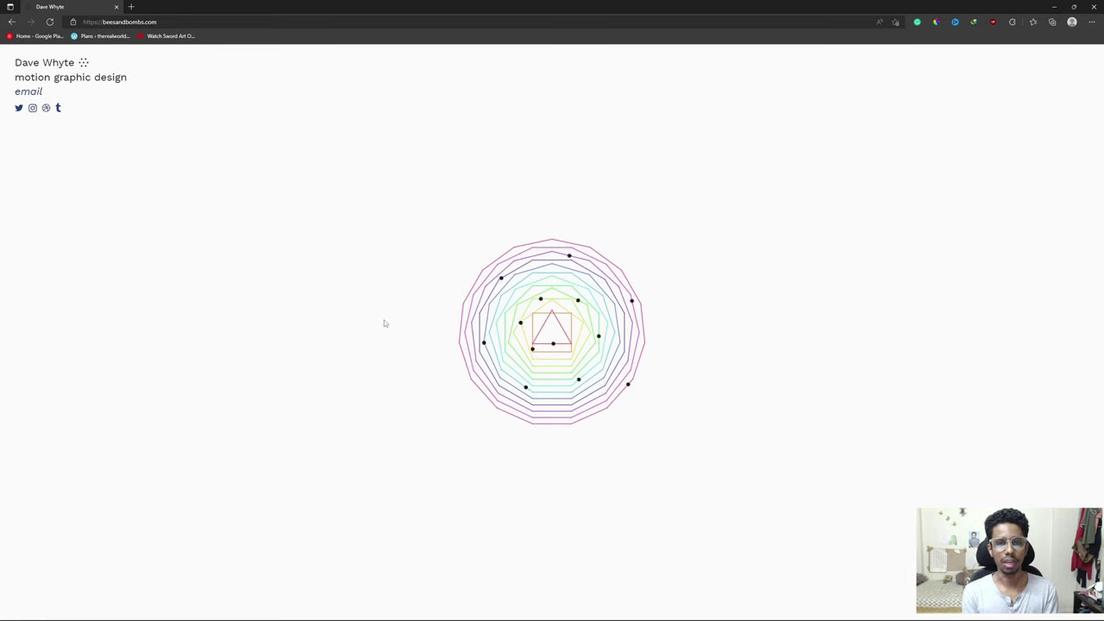
{"action": "key", "text": "alt+Tab"}
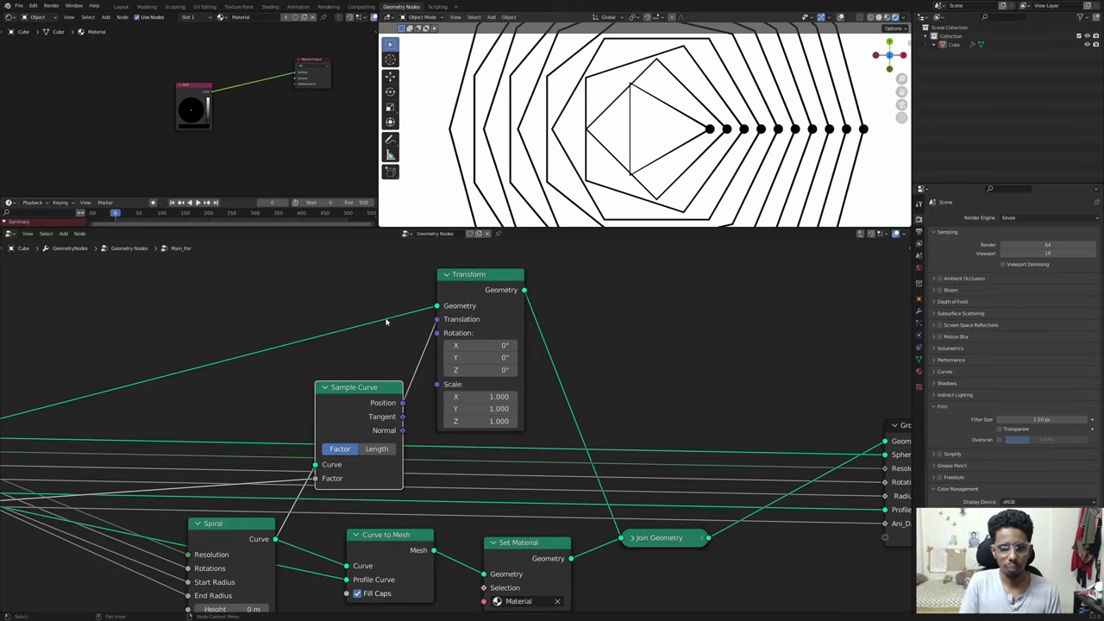
Step: Play back the sphere animation in the maximized 3D view and restore the layout
{"action": "key", "text": "ctrl+alt+space"}
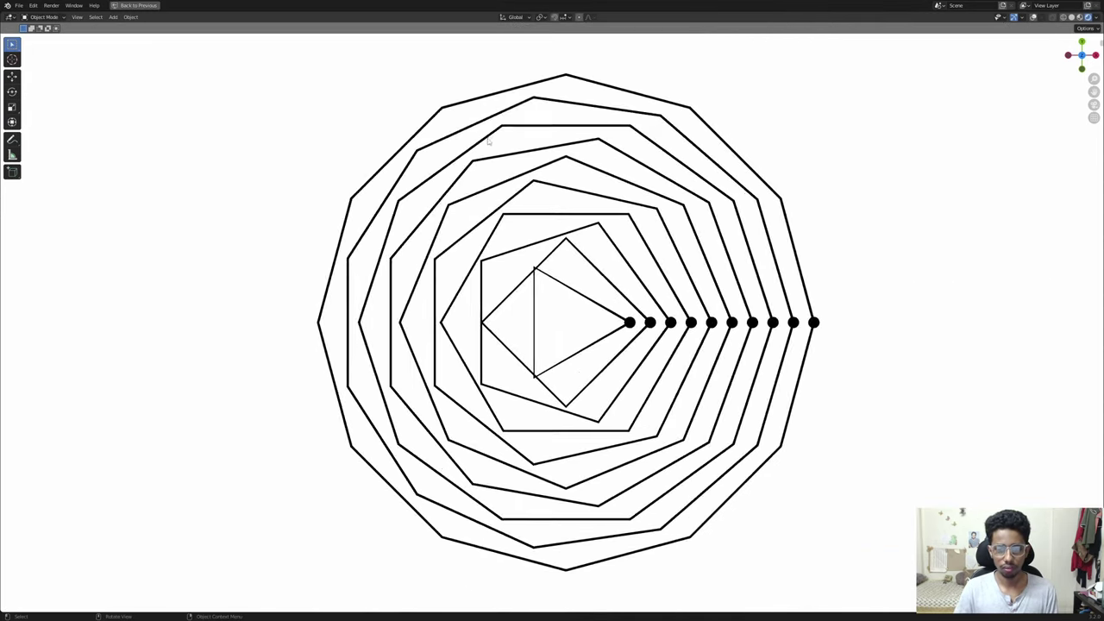
{"action": "key", "text": "space"}
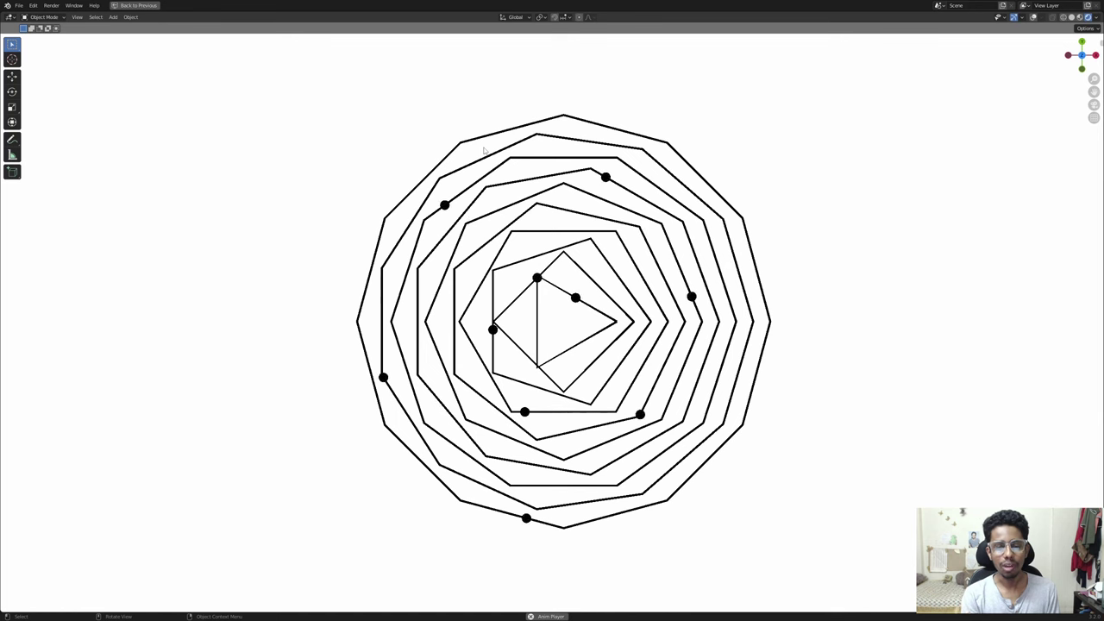
{"action": "key", "text": "ctrl+space"}
Step: Switch to the other Blender window and open the recent file SOS_V2.blend, saving the changes to SOS_V1.blend
{"action": "key", "text": "alt+Tab"}
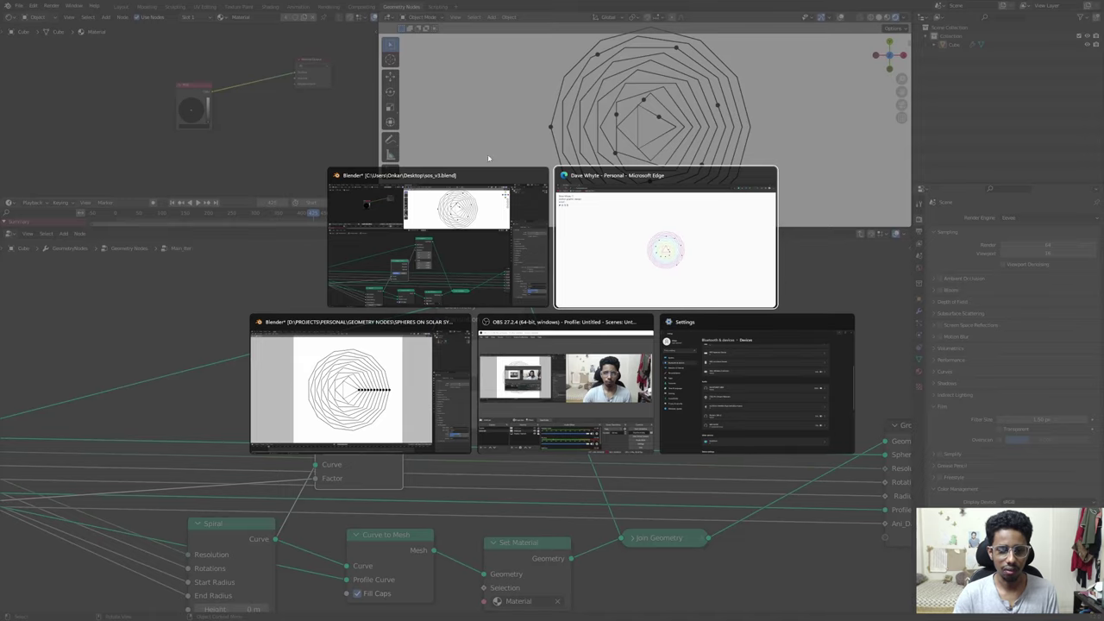
{"action": "left_click", "coordinate": [313, 384]}
{"action": "left_click", "coordinate": [18, 6]}
{"action": "mouse_move", "coordinate": [39, 33]}
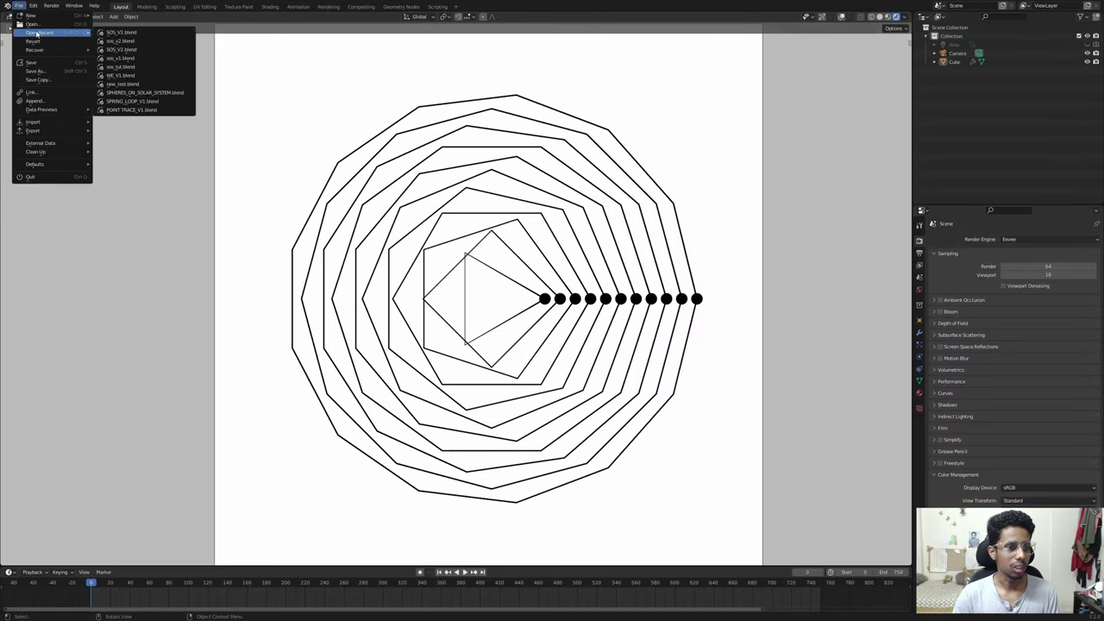
{"action": "left_click", "coordinate": [144, 50]}
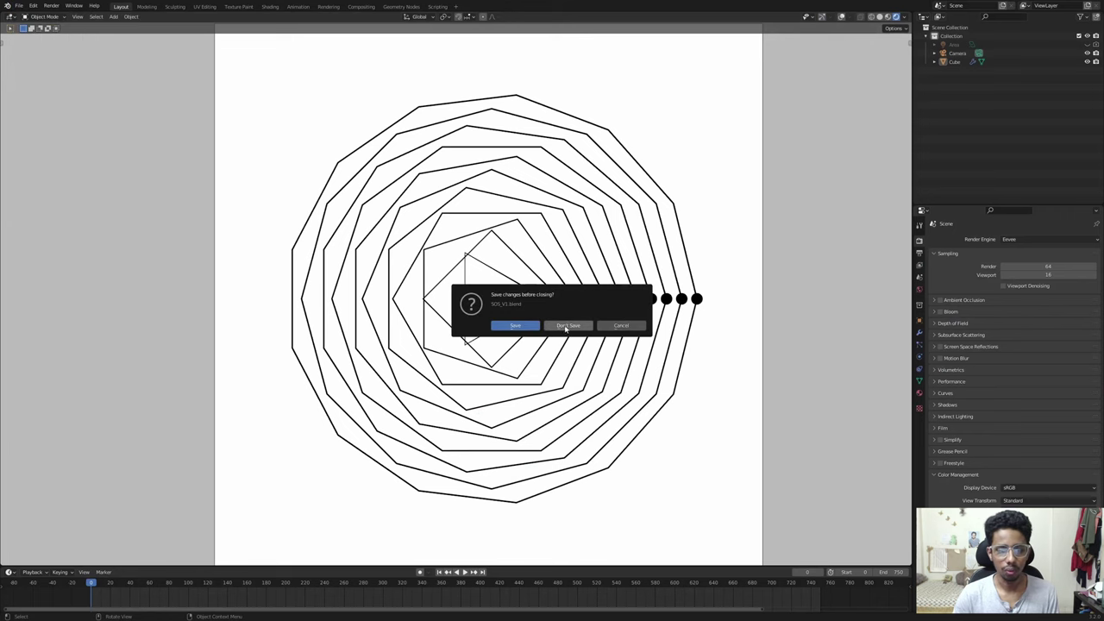
{"action": "left_click", "coordinate": [527, 325]}
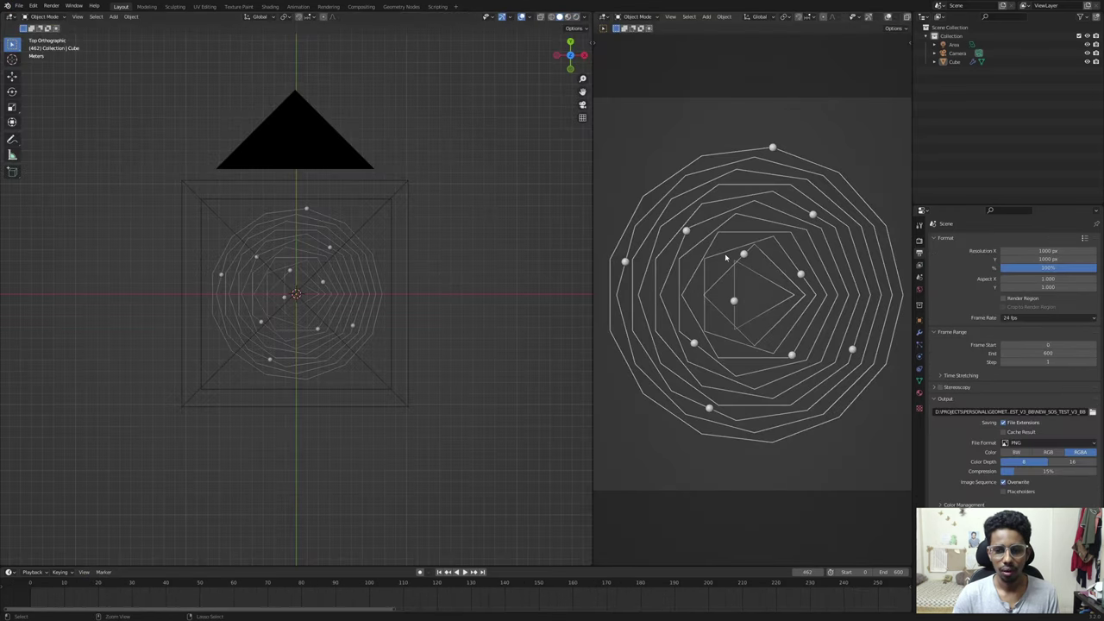
Step: Preview the SOS_V2 animation in the maximized camera view with rendered shading, stop it, and return to the sos_v3 file
{"action": "key", "text": "ctrl+alt+space"}
{"action": "key", "text": "z"}
{"action": "left_click", "coordinate": [590, 219]}
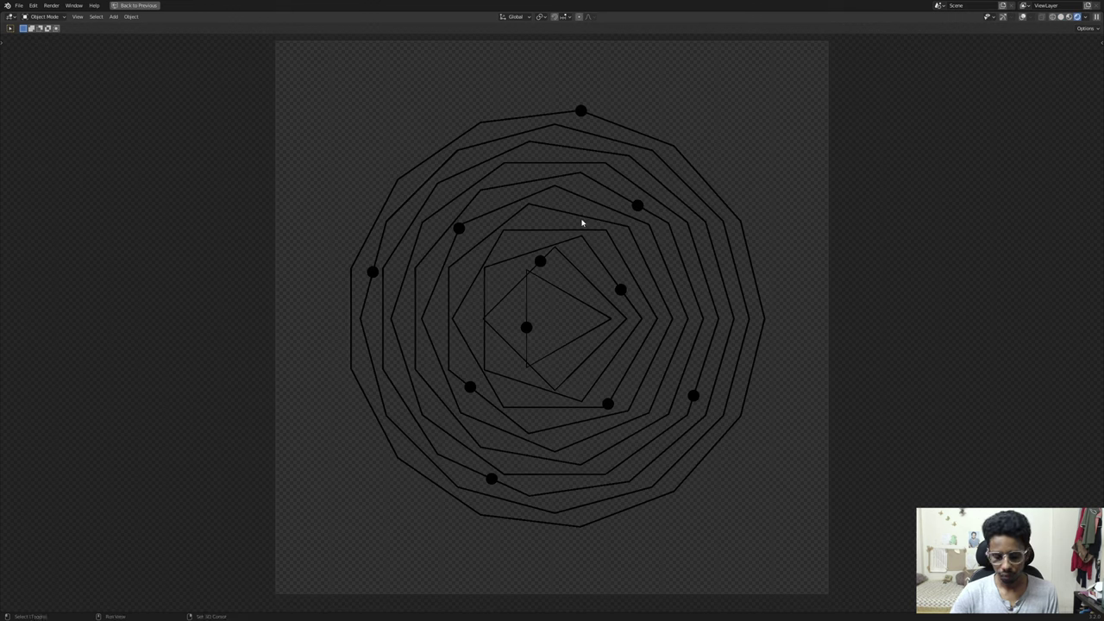
{"action": "key", "text": "space"}
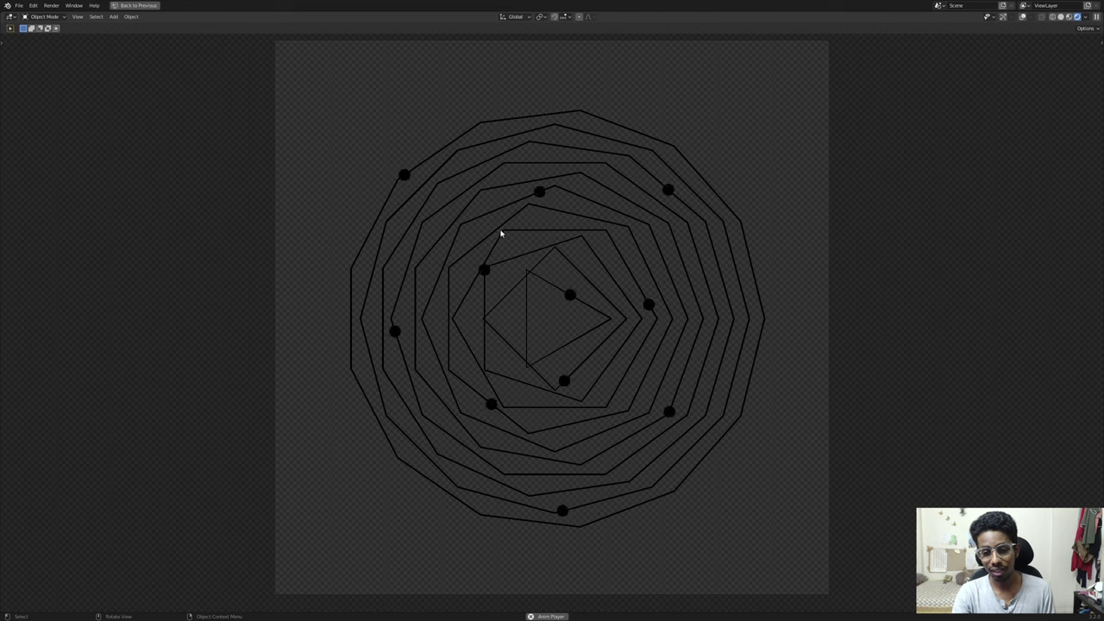
{"action": "key", "text": "space"}
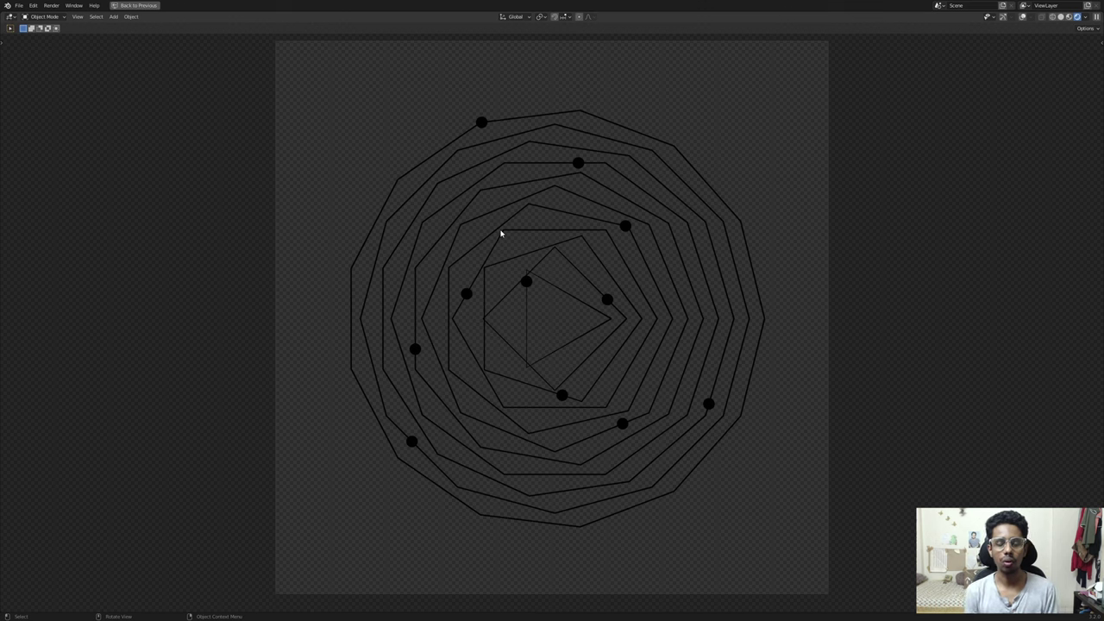
{"action": "key", "text": "alt+Tab"}
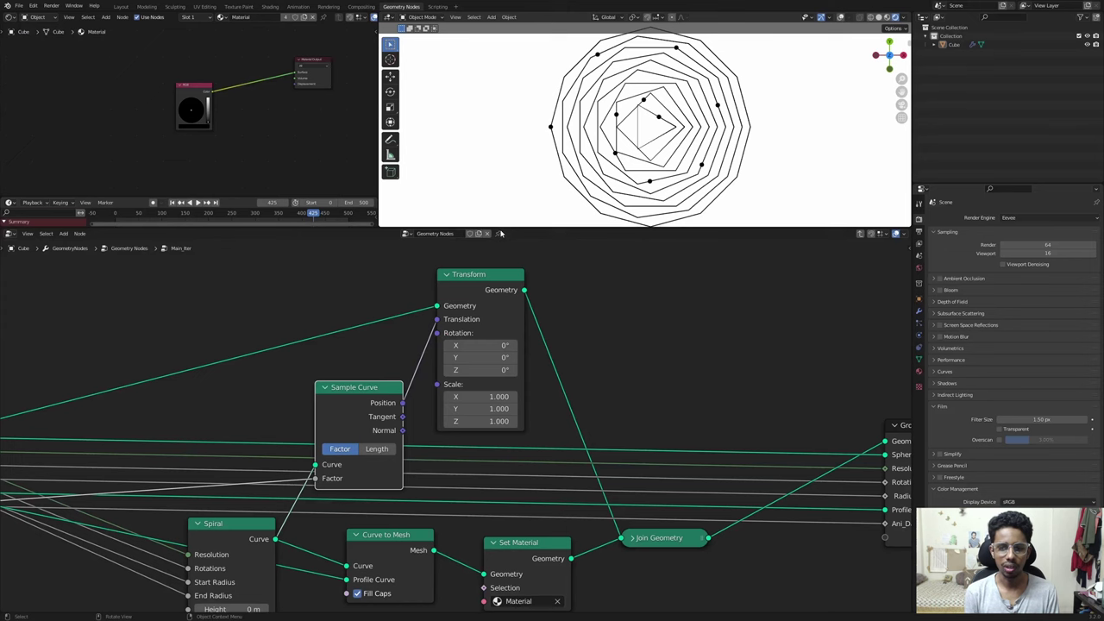